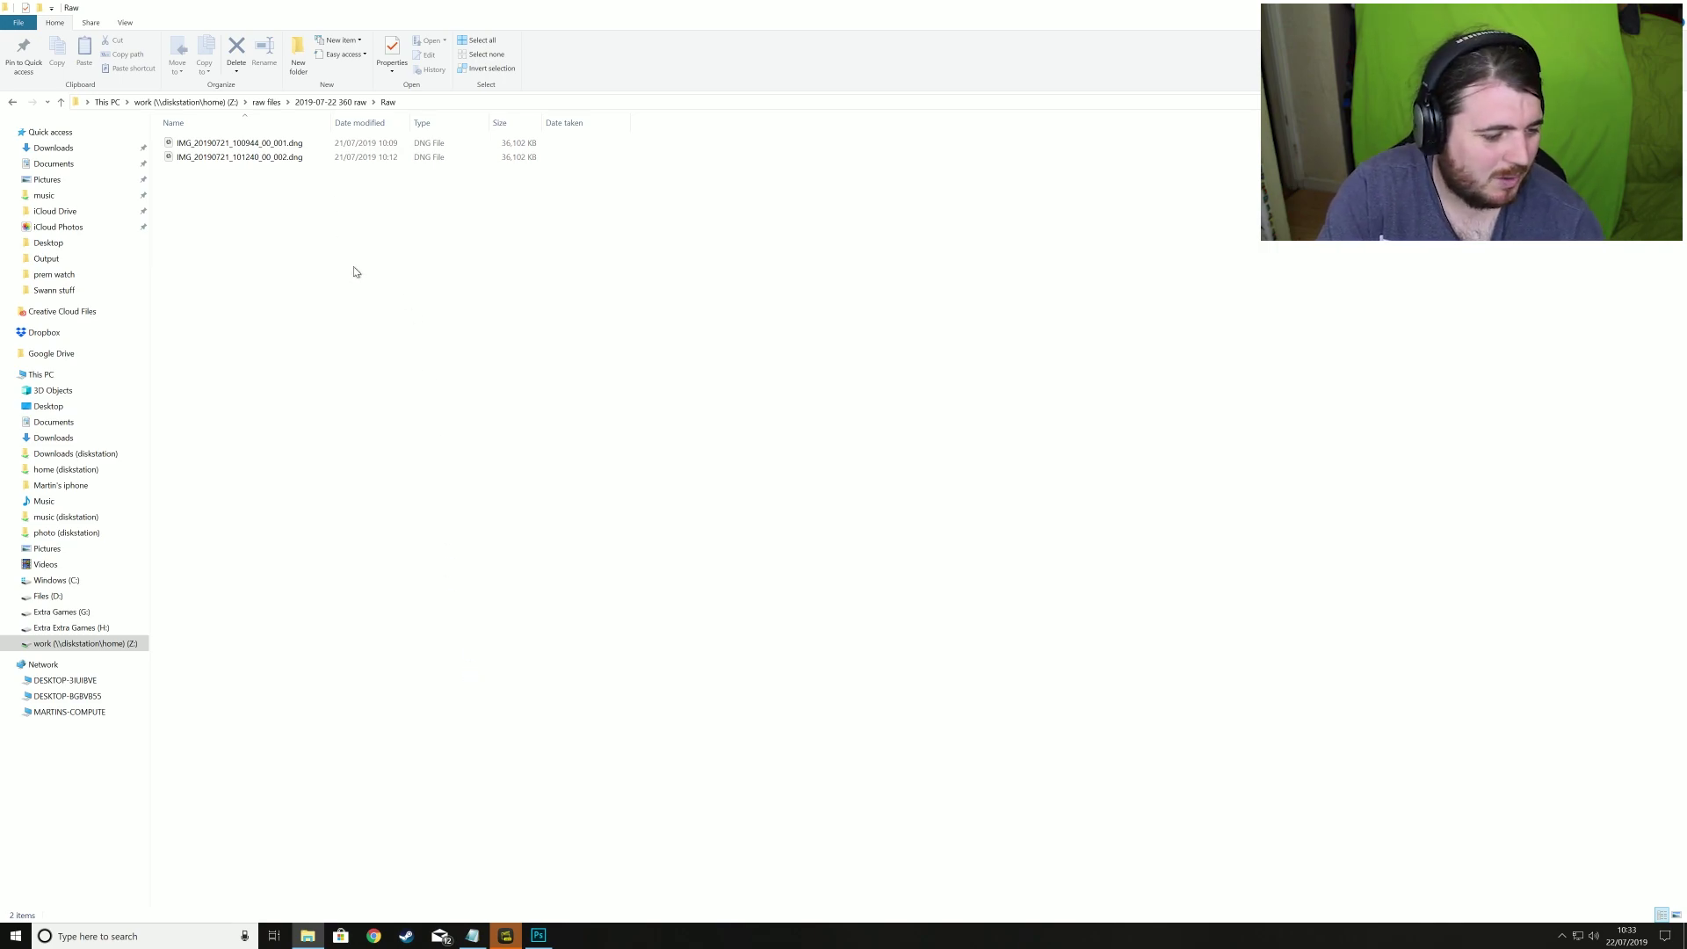
Step: Bring up the empty Insta360 Studio 2019, review the step notes, then return to the Raw folder
click(539, 936)
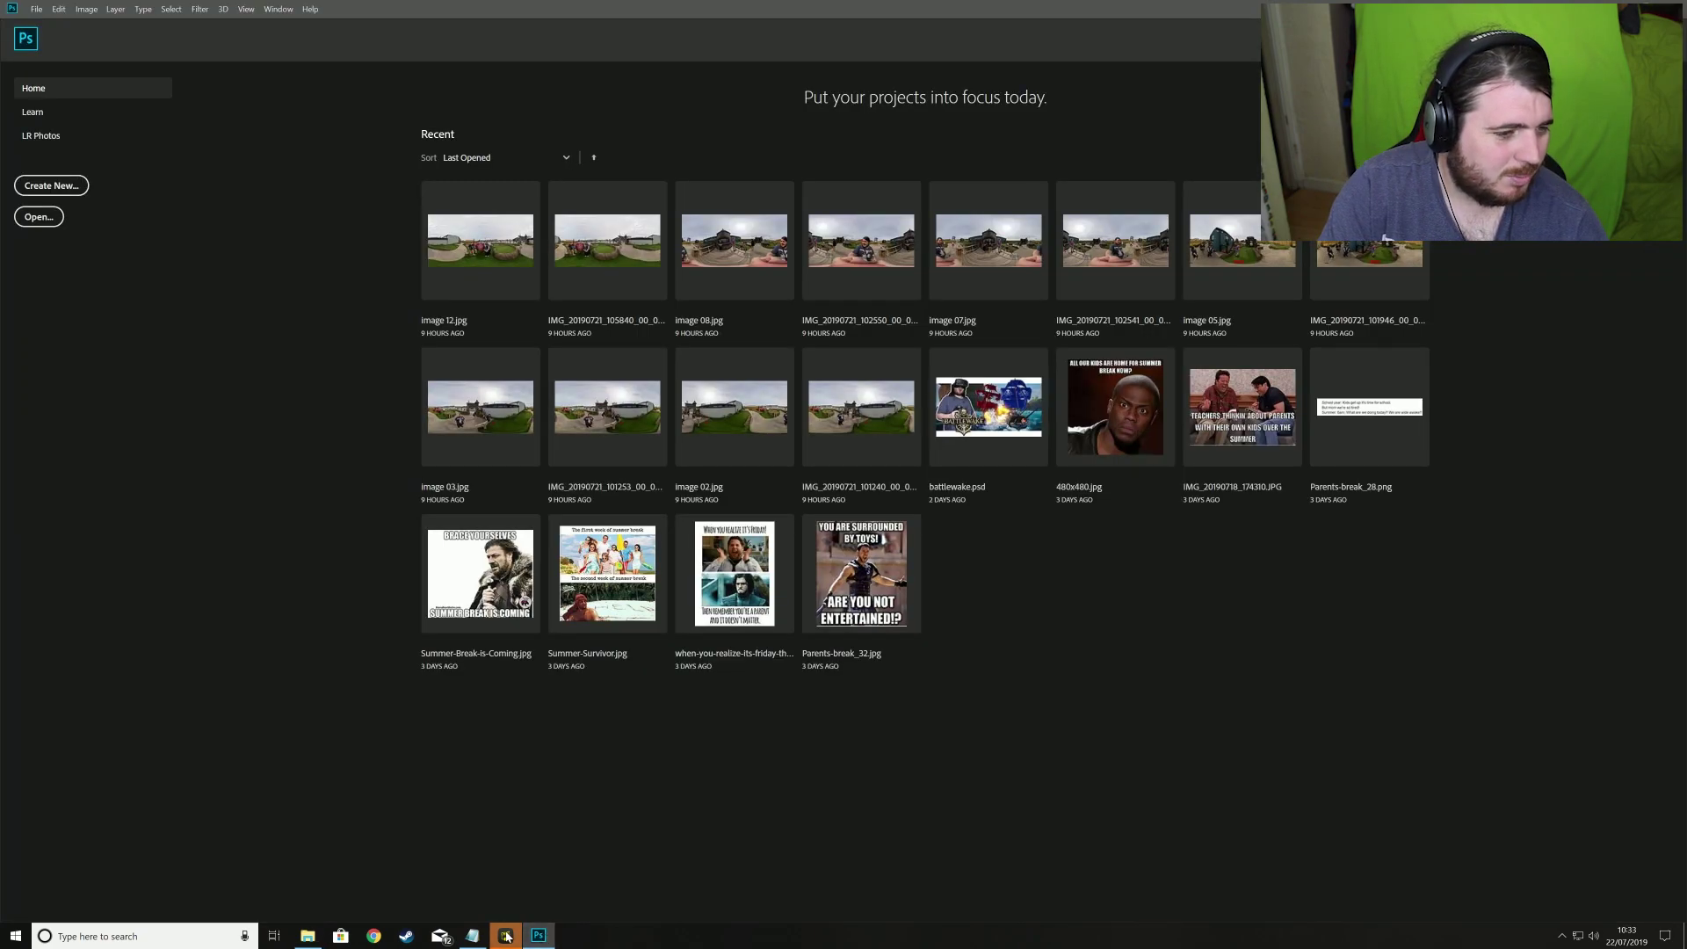
click(507, 937)
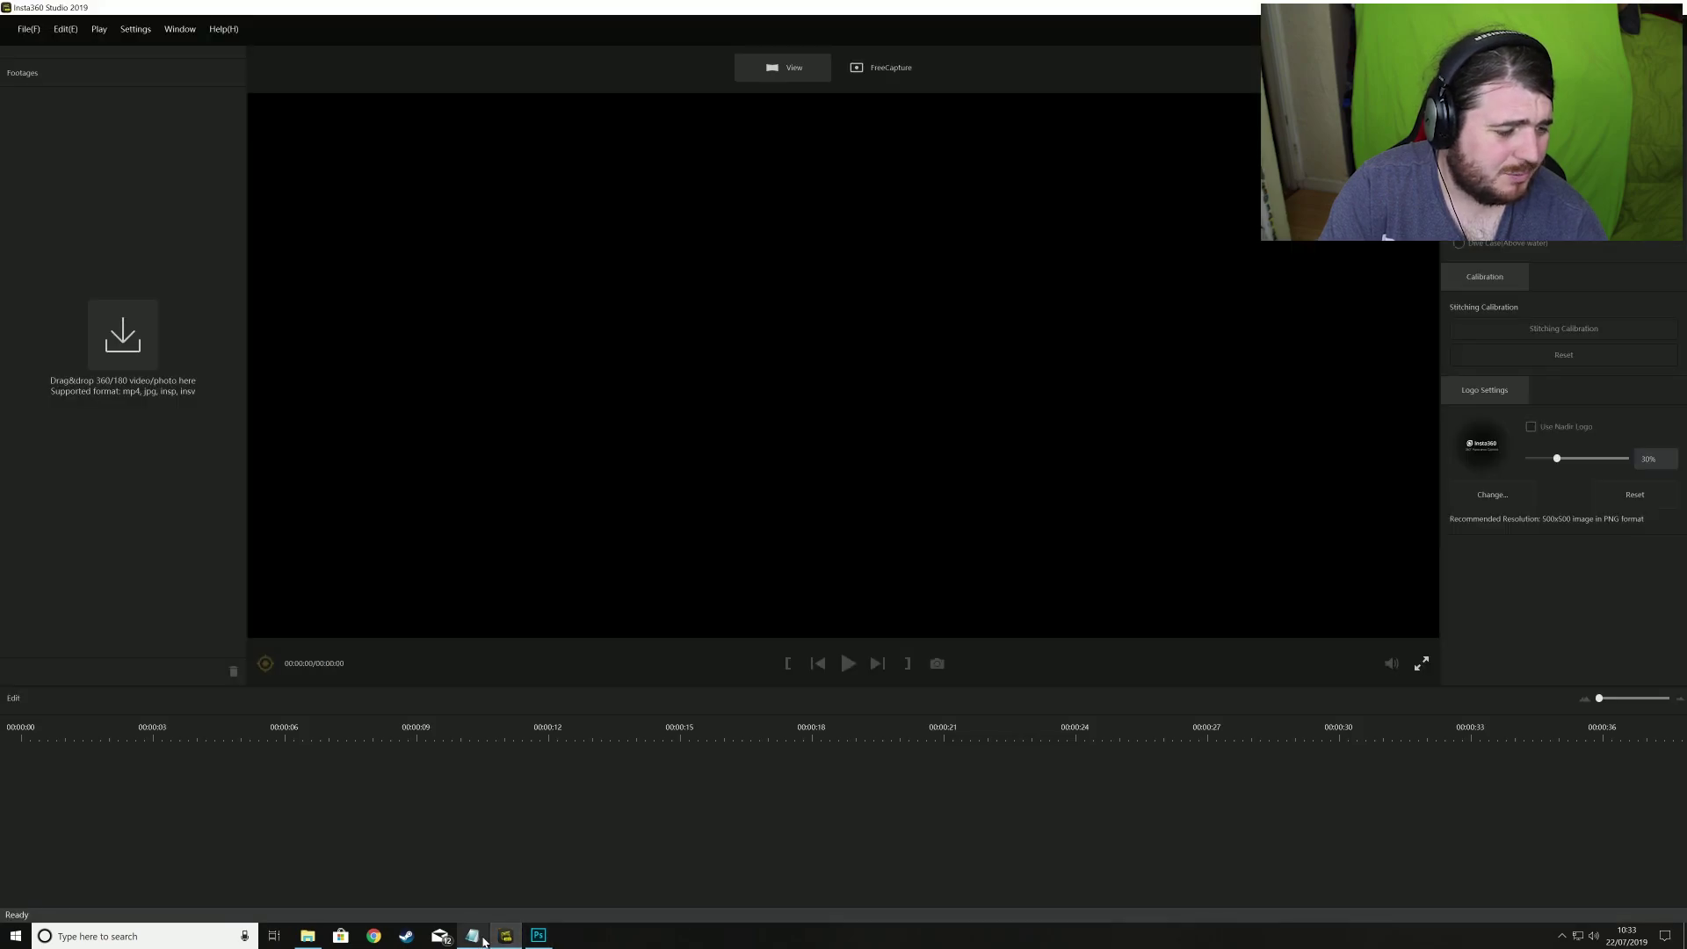
click(479, 939)
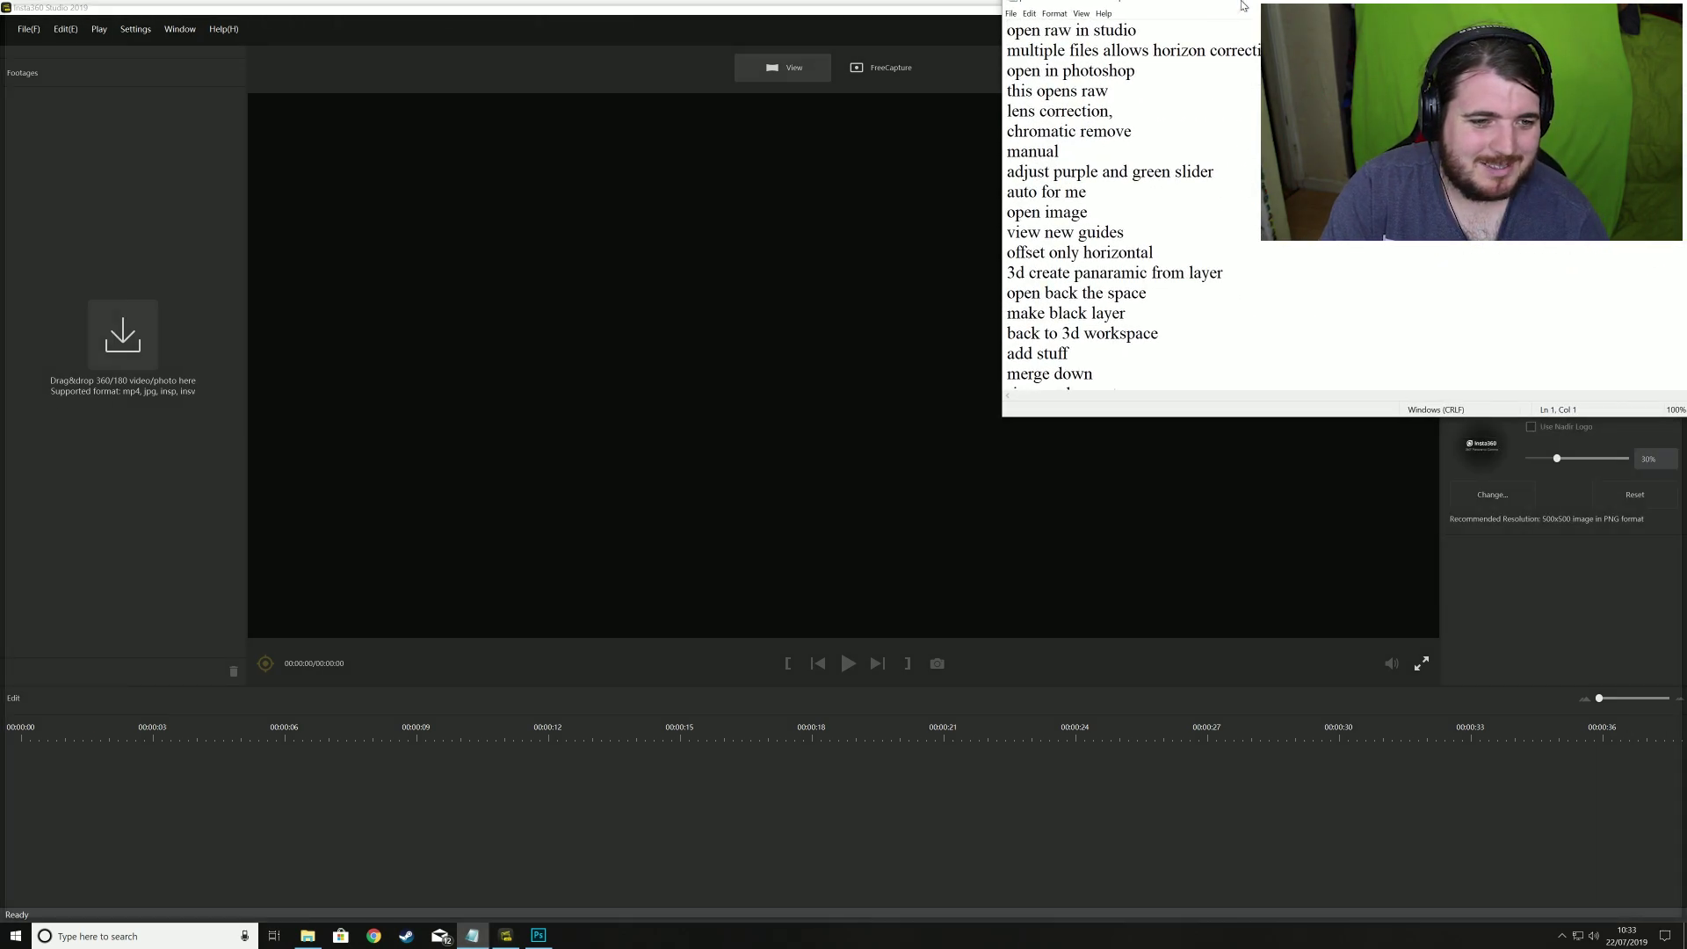
double_click(1165, 13)
click(1586, 11)
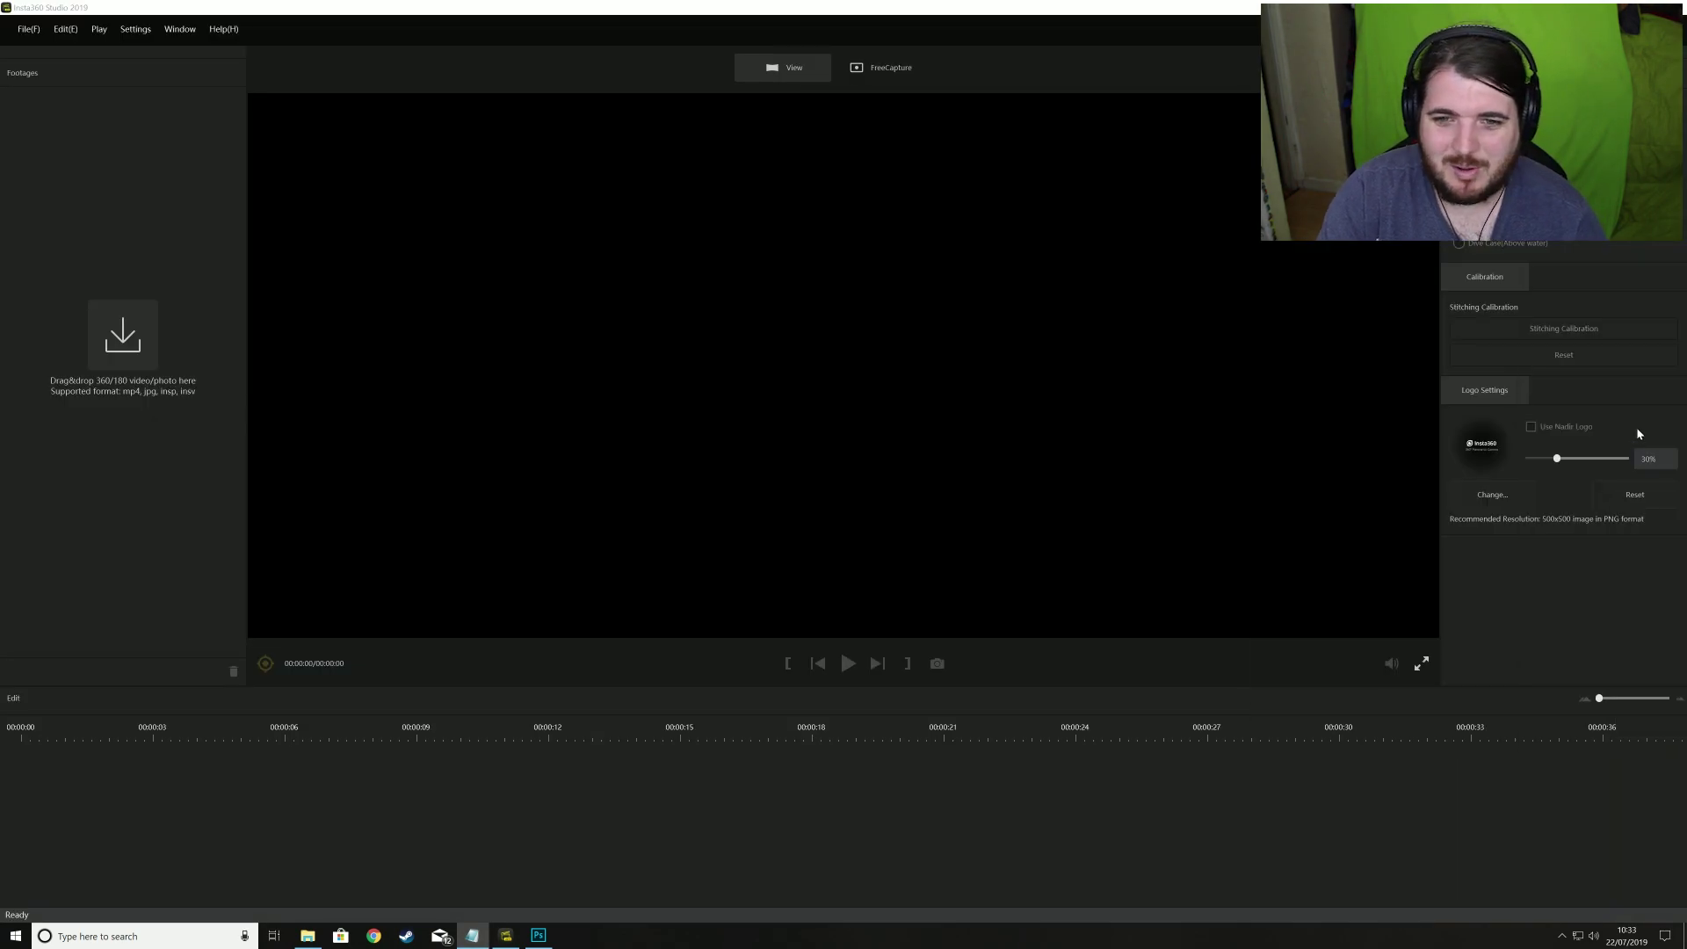
key(alt+Tab)
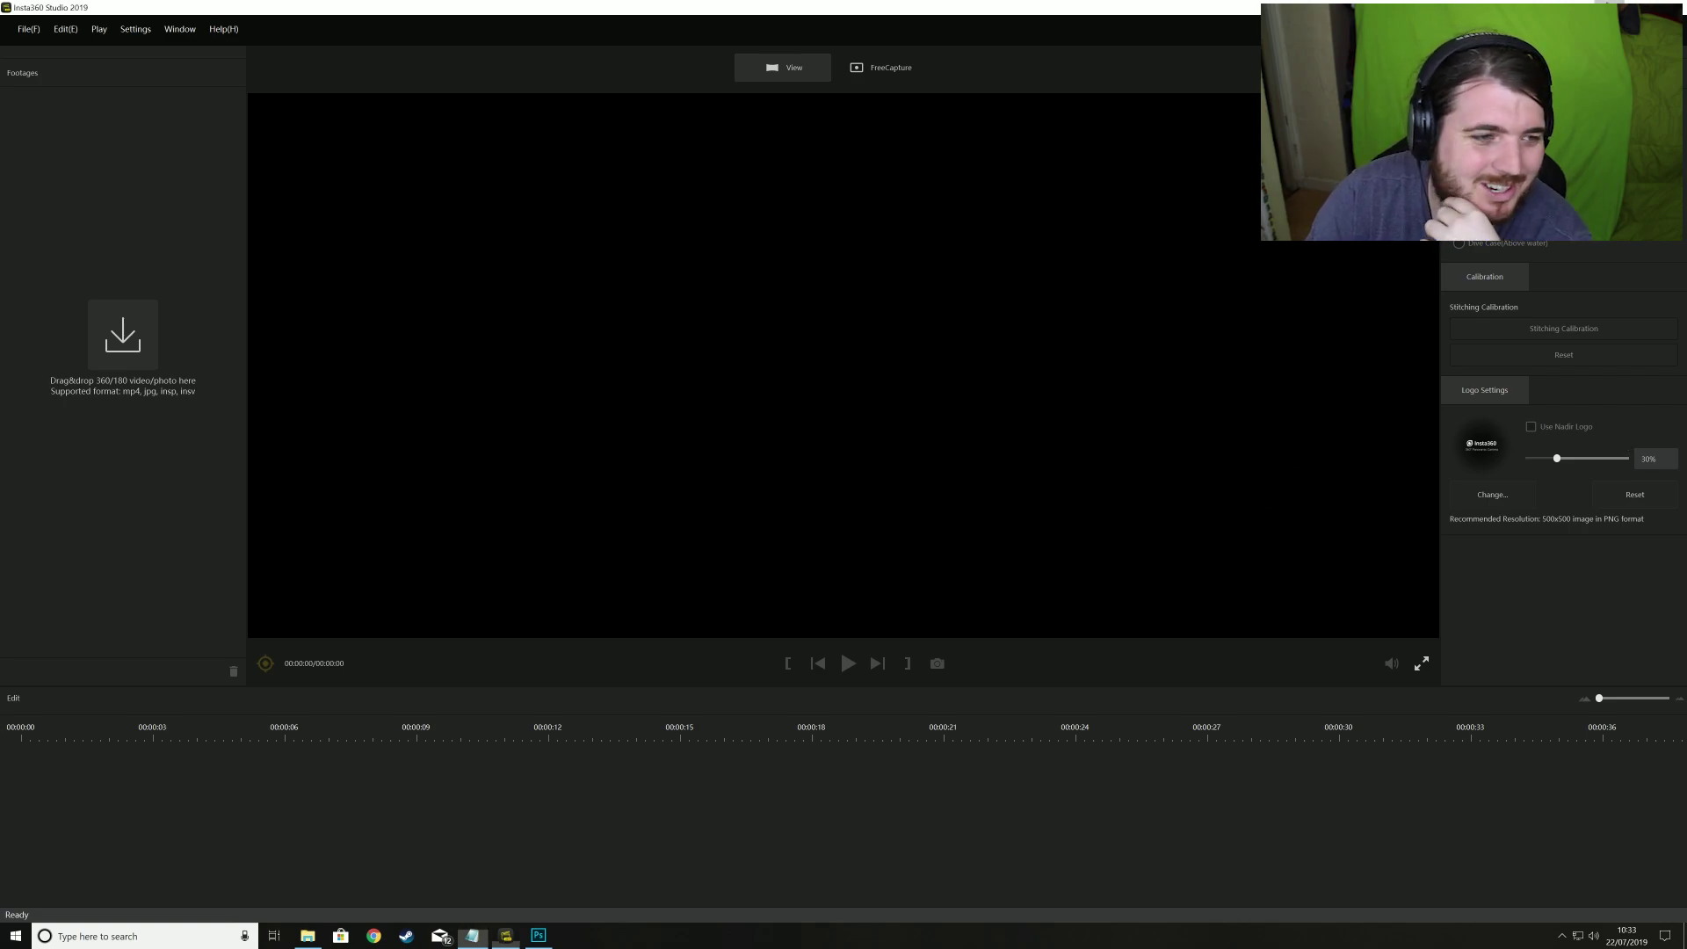
Step: Select both DNG files in the Raw folder and drag them into Insta360 Studio
key(alt+Tab)
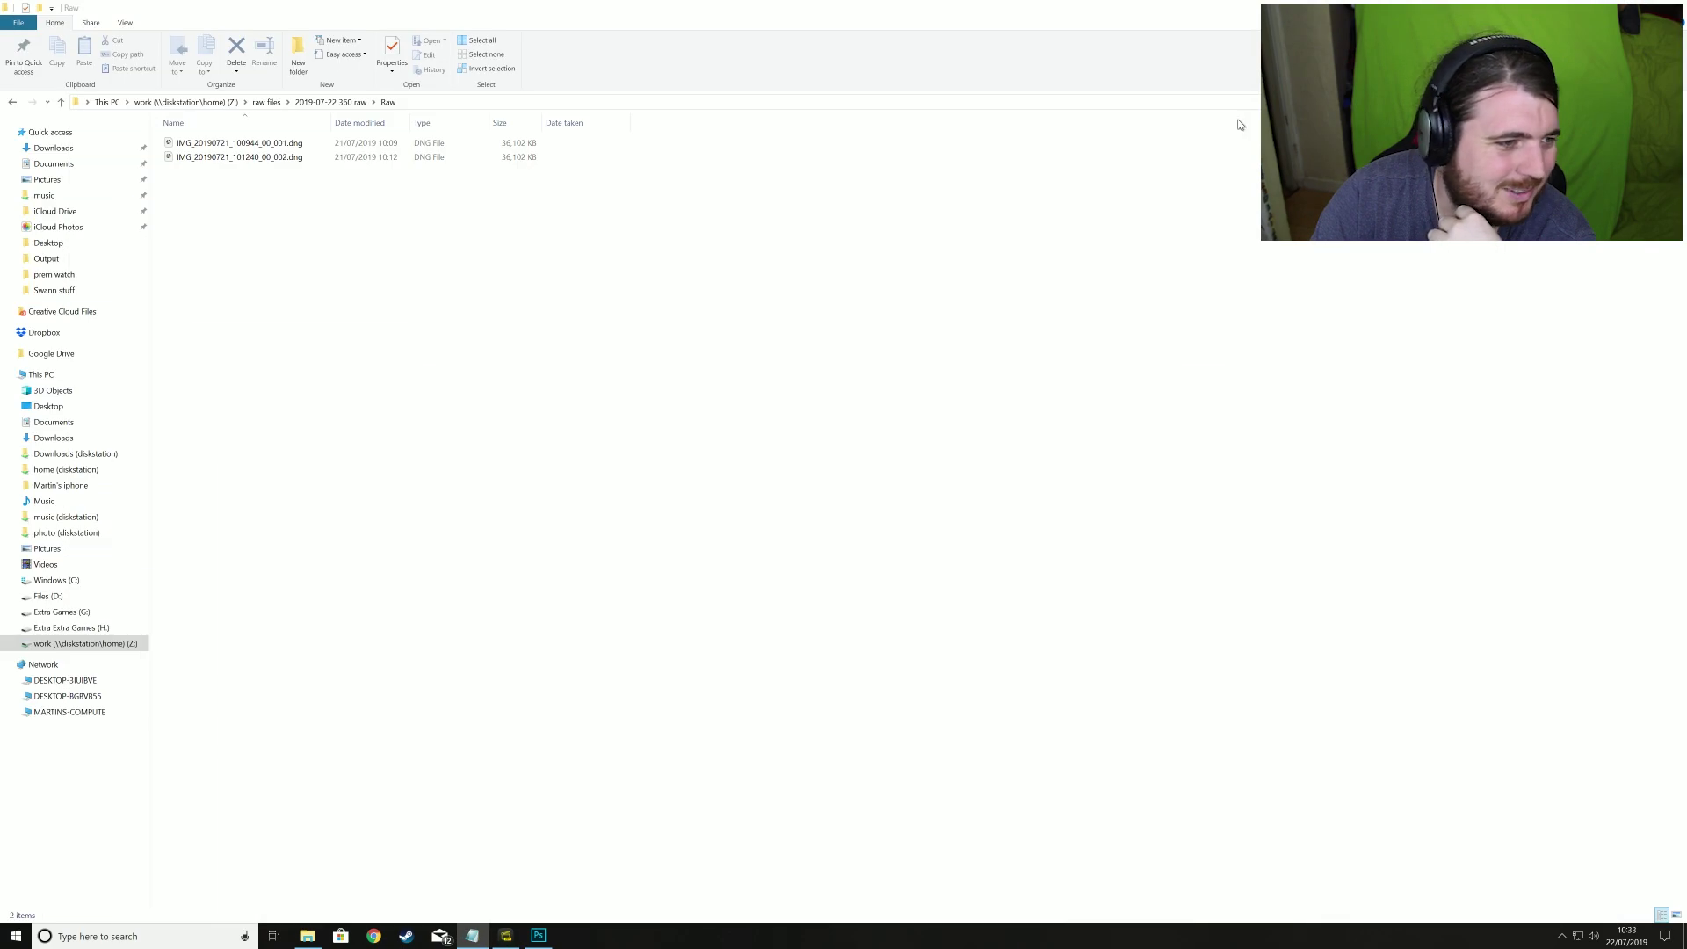
key(Down)
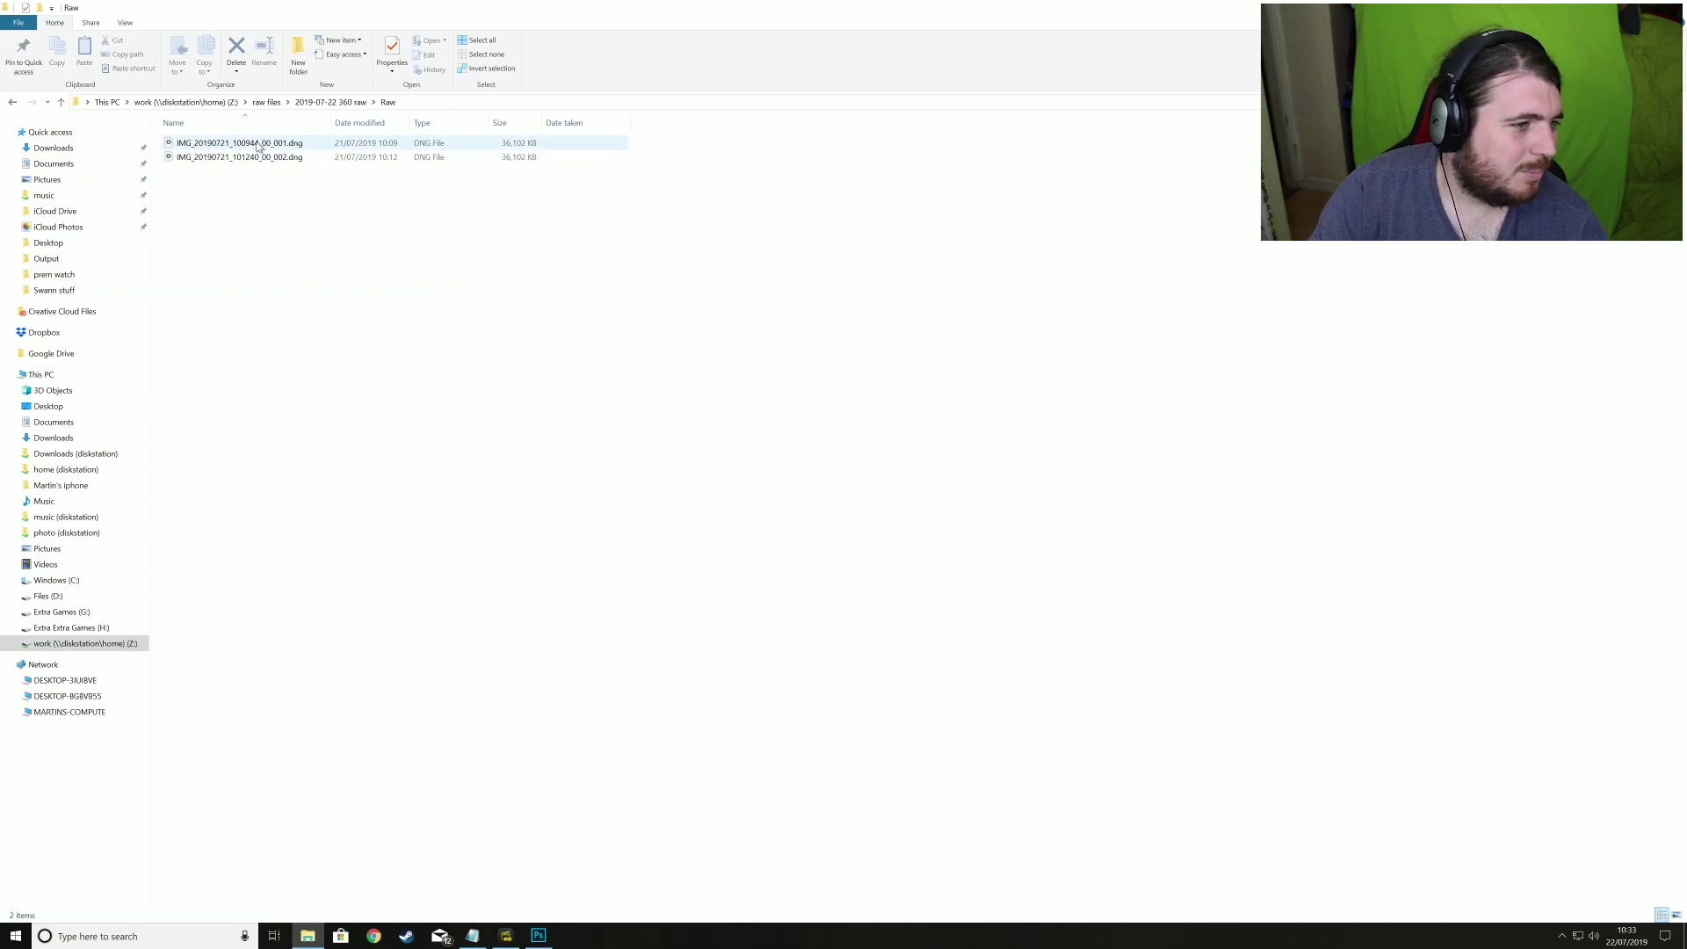
key(Down)
key(Up)
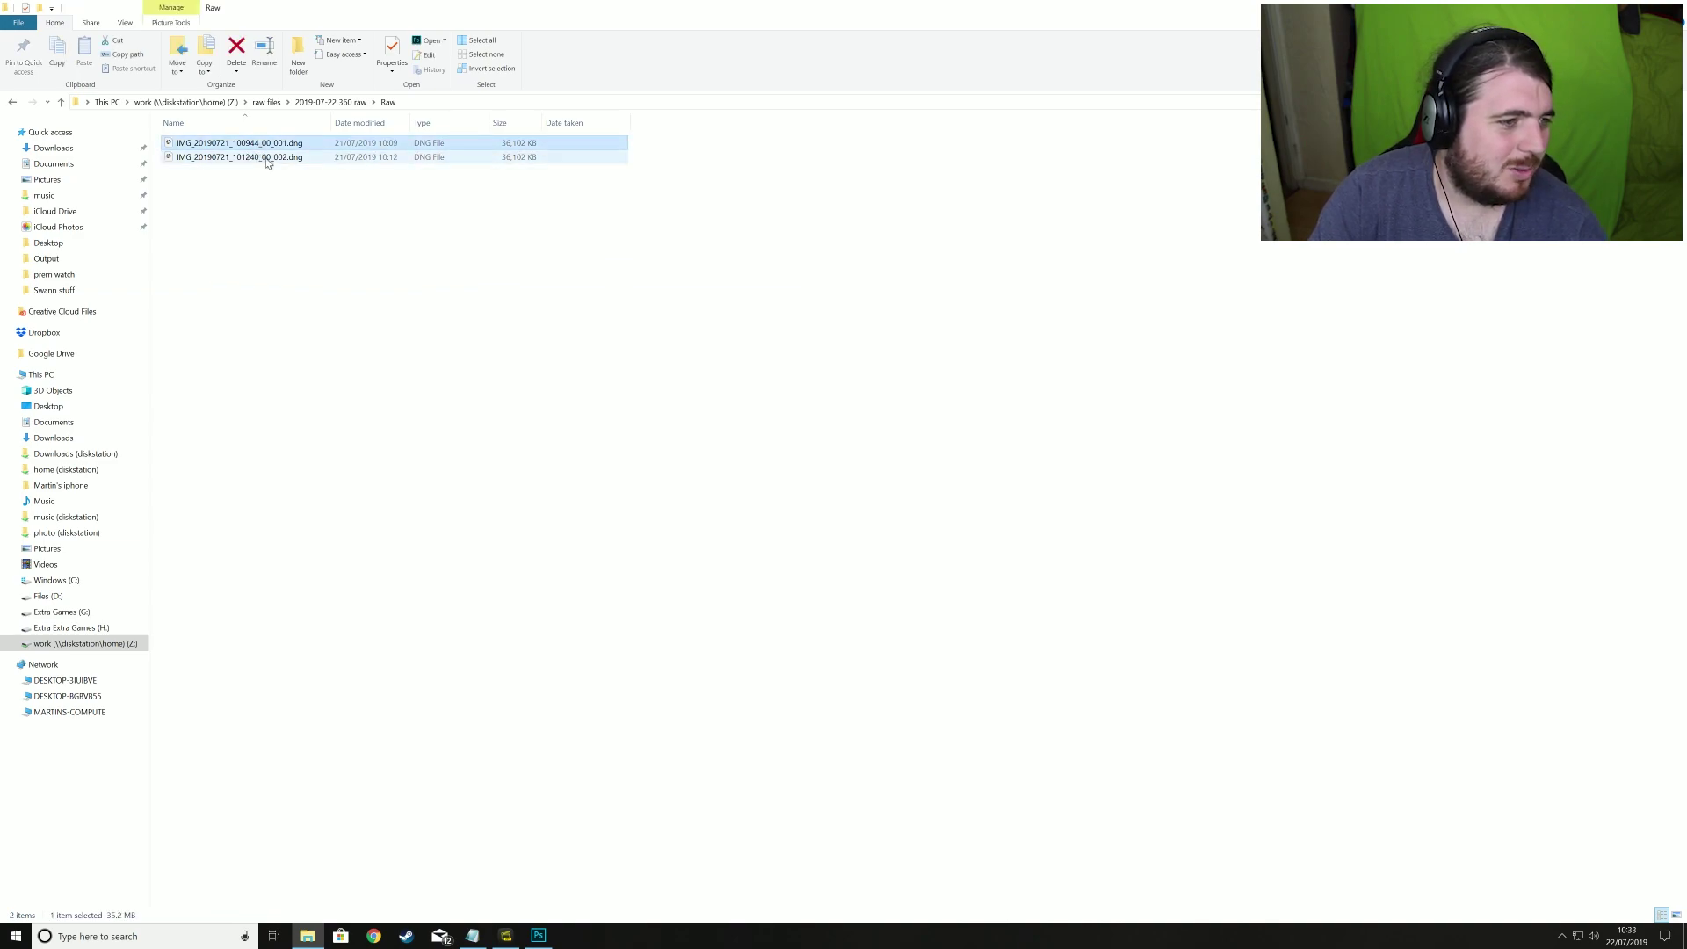
key(ctrl+a)
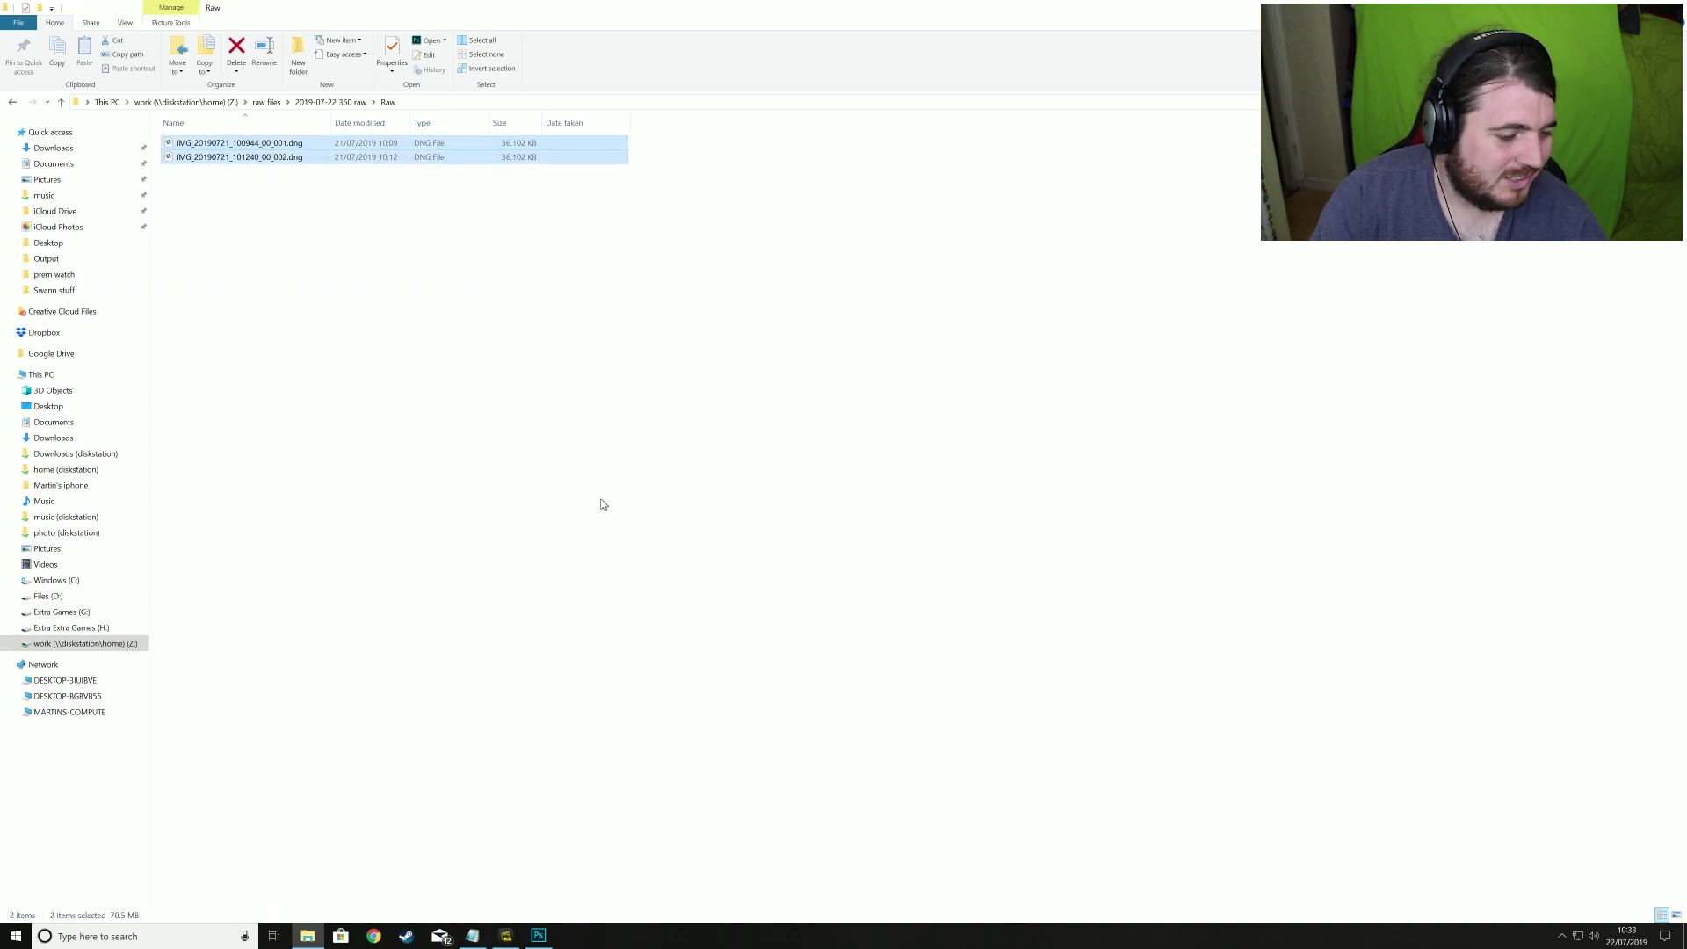
drag(282, 156, 177, 204)
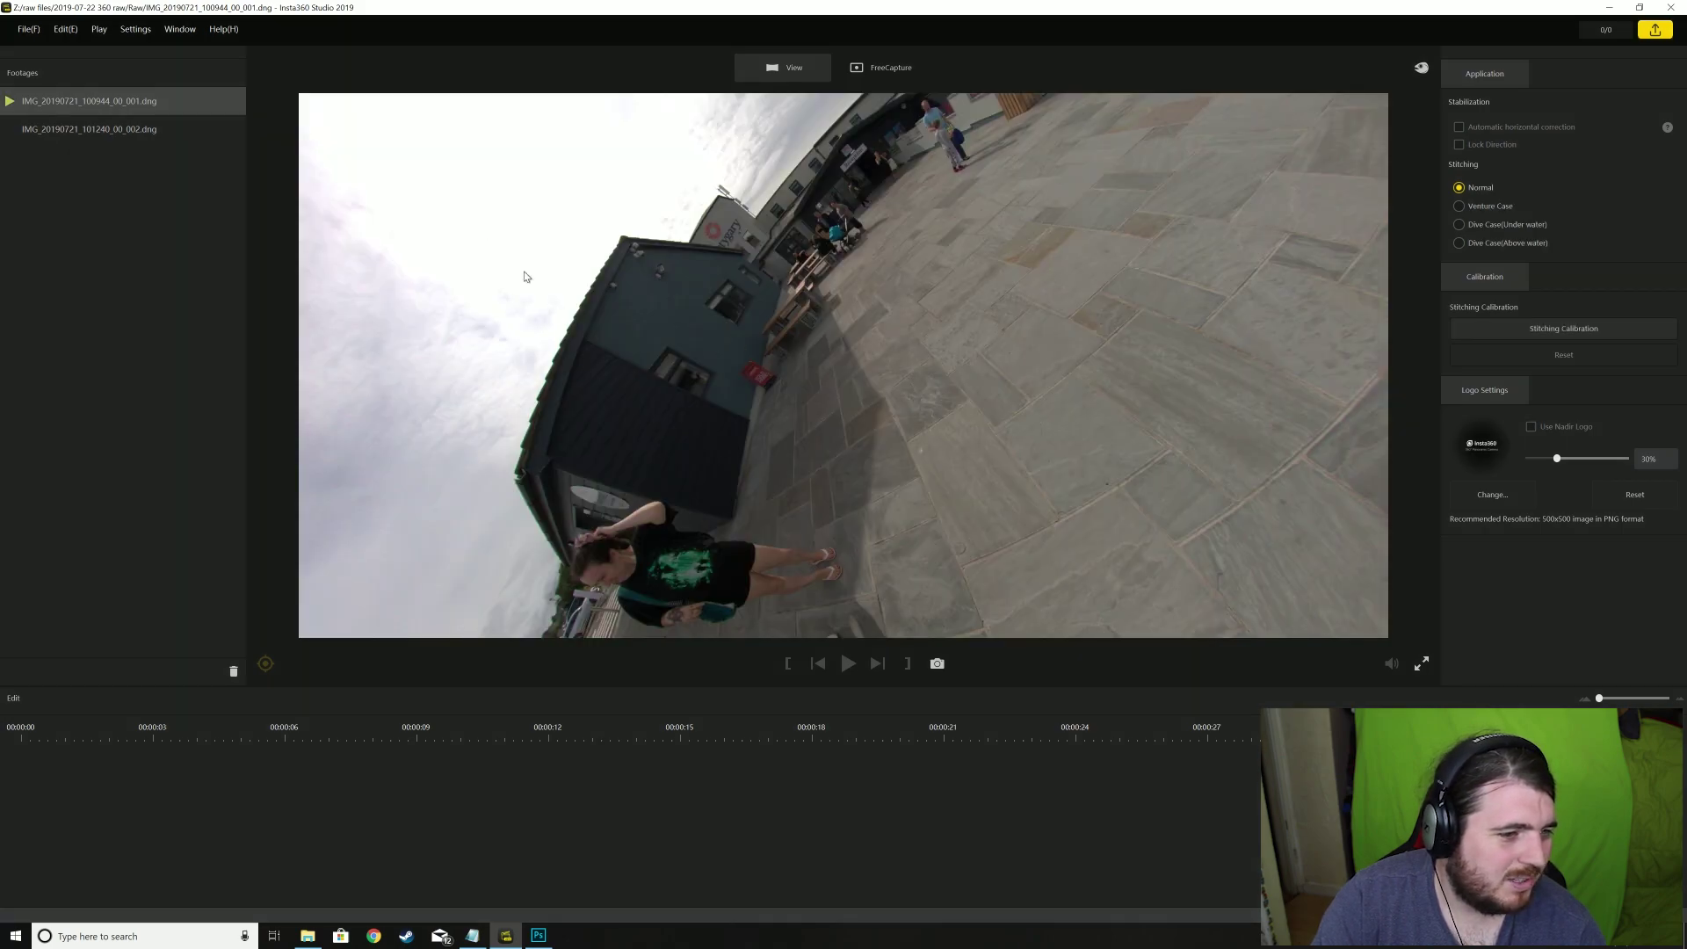
Step: Reorient the panorama, save changes to both footage files, and bring up their batch options
drag(842, 346, 989, 430)
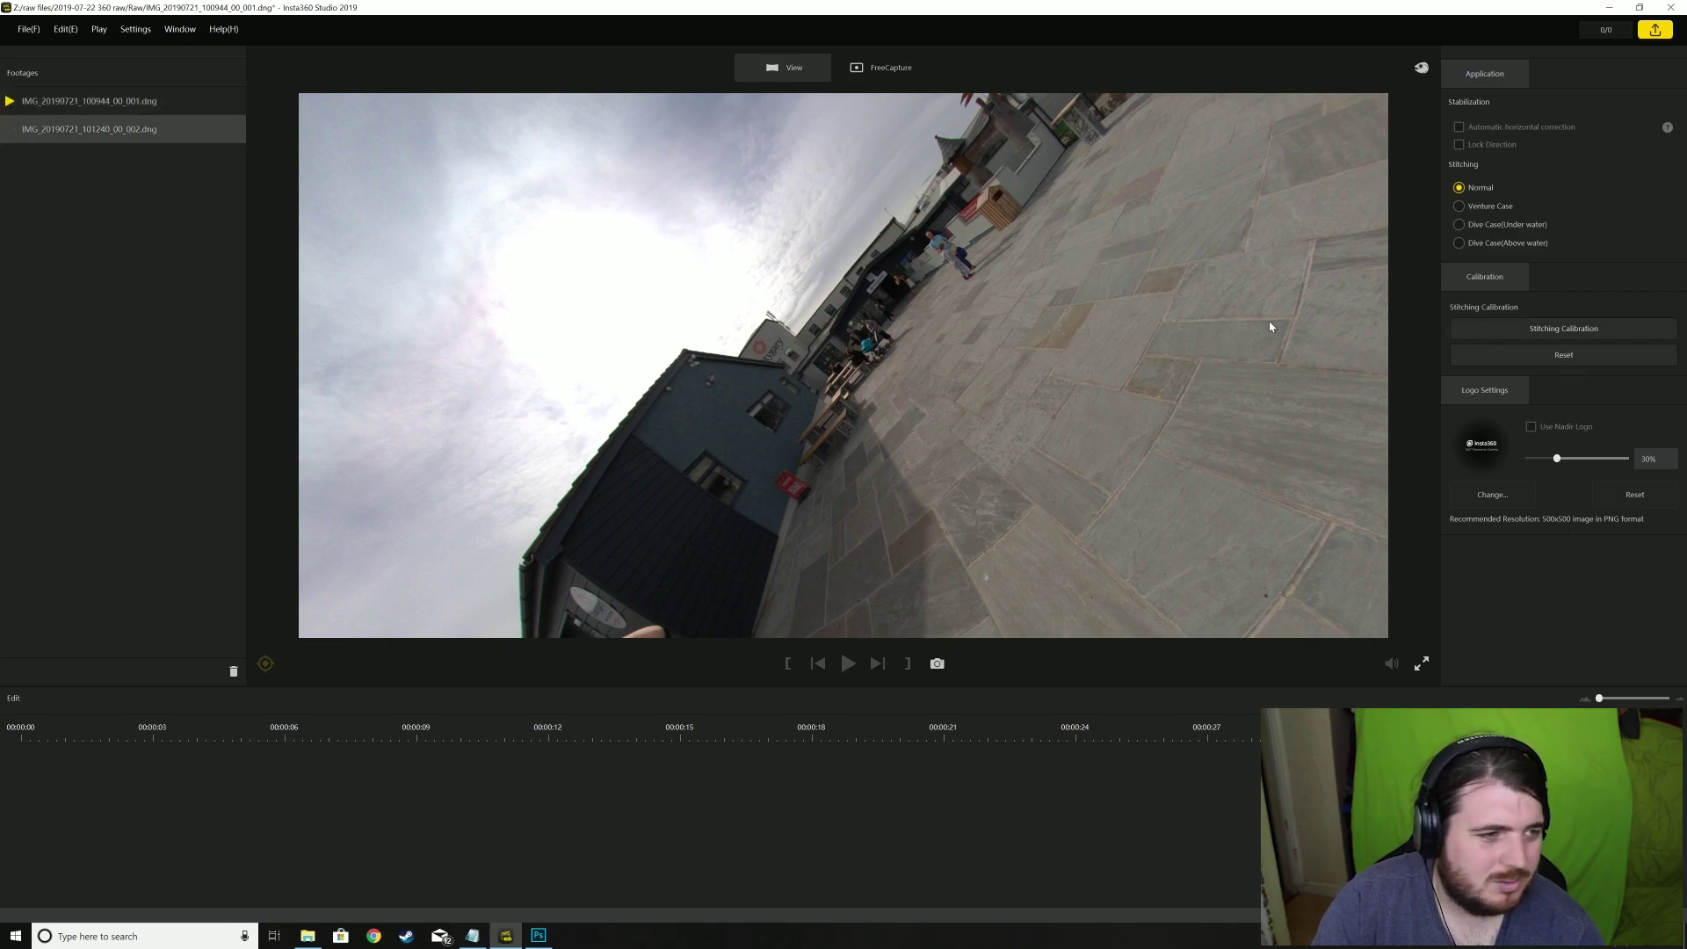
click(124, 130)
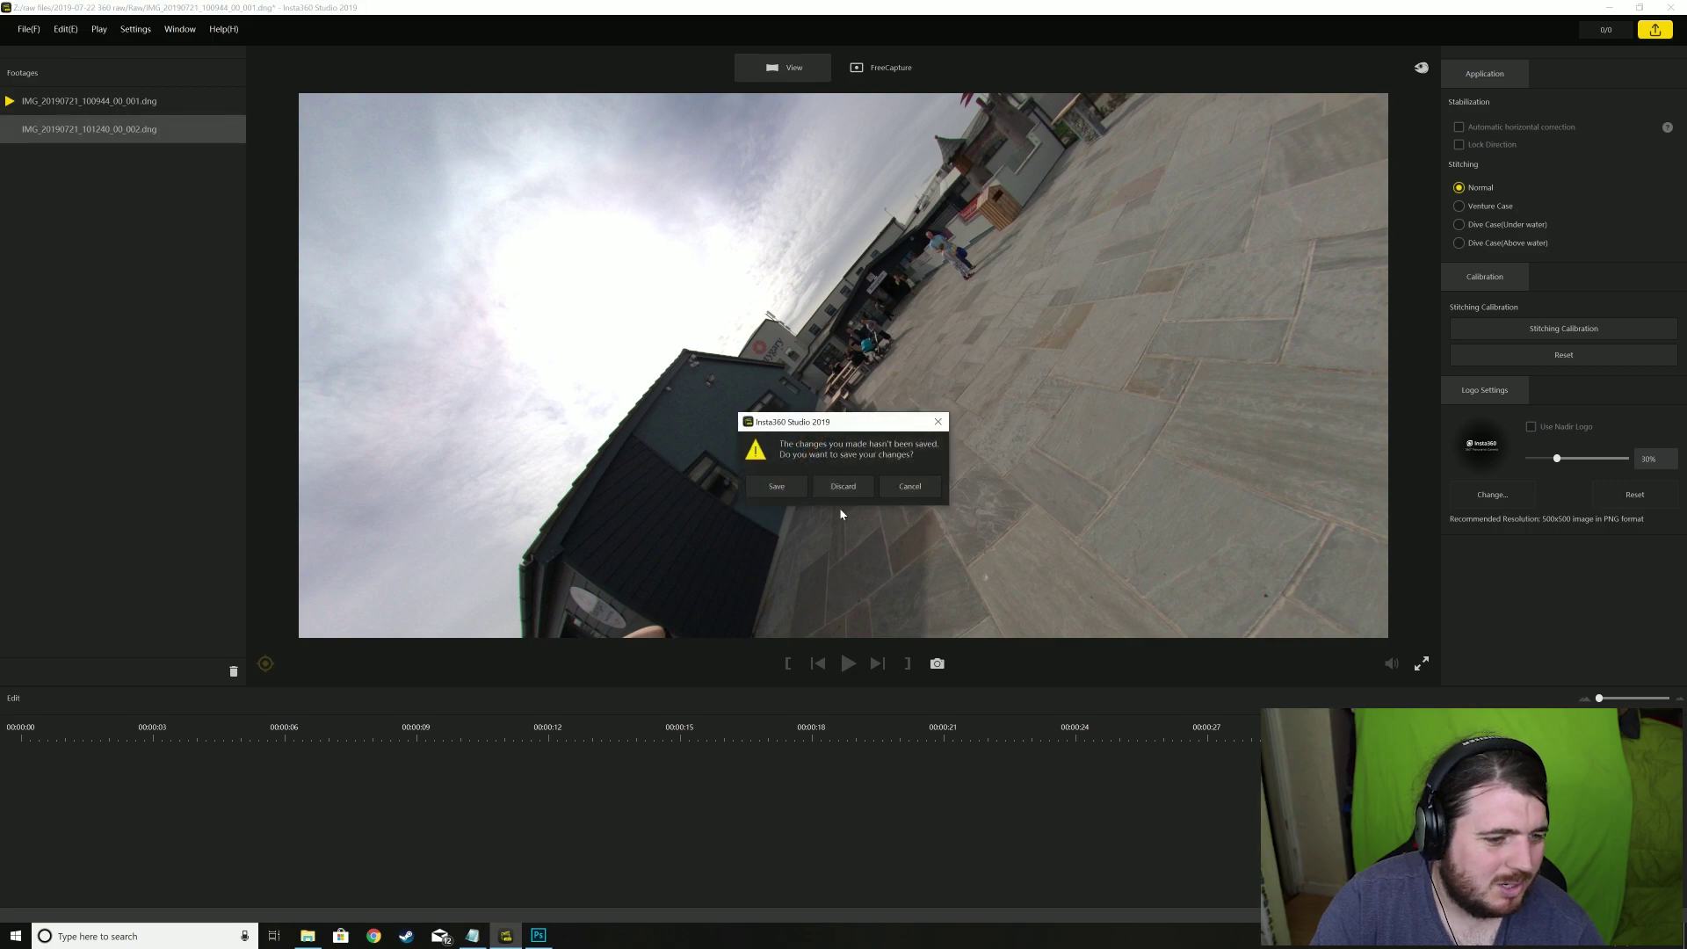
click(777, 487)
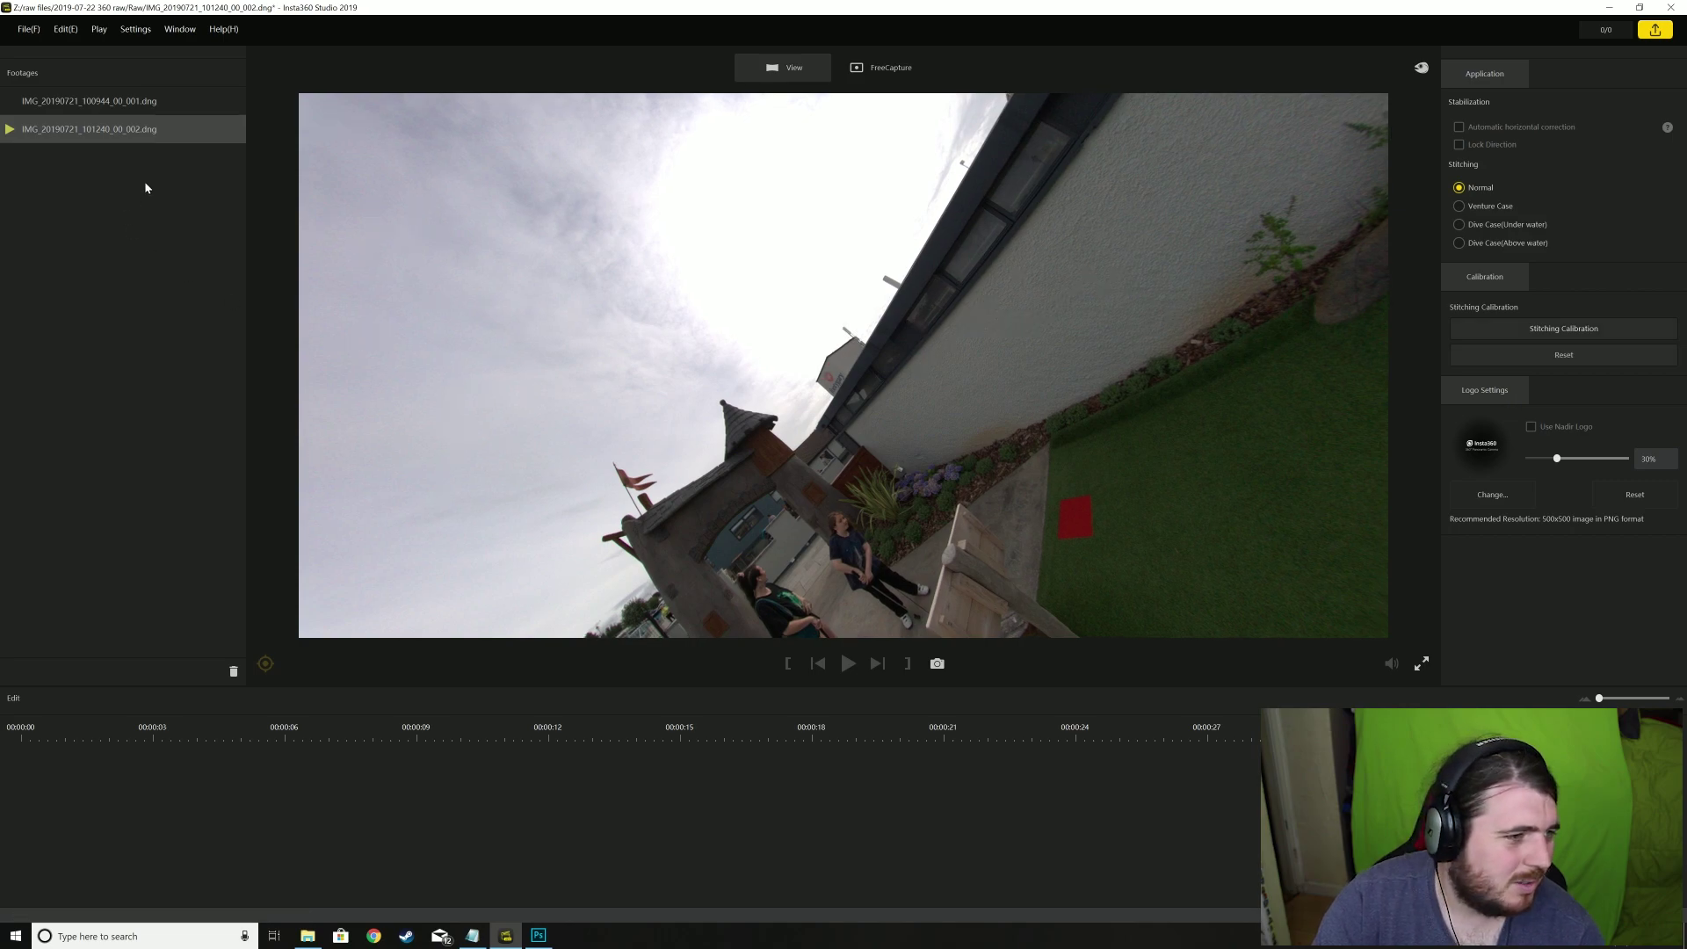
click(146, 109)
click(778, 486)
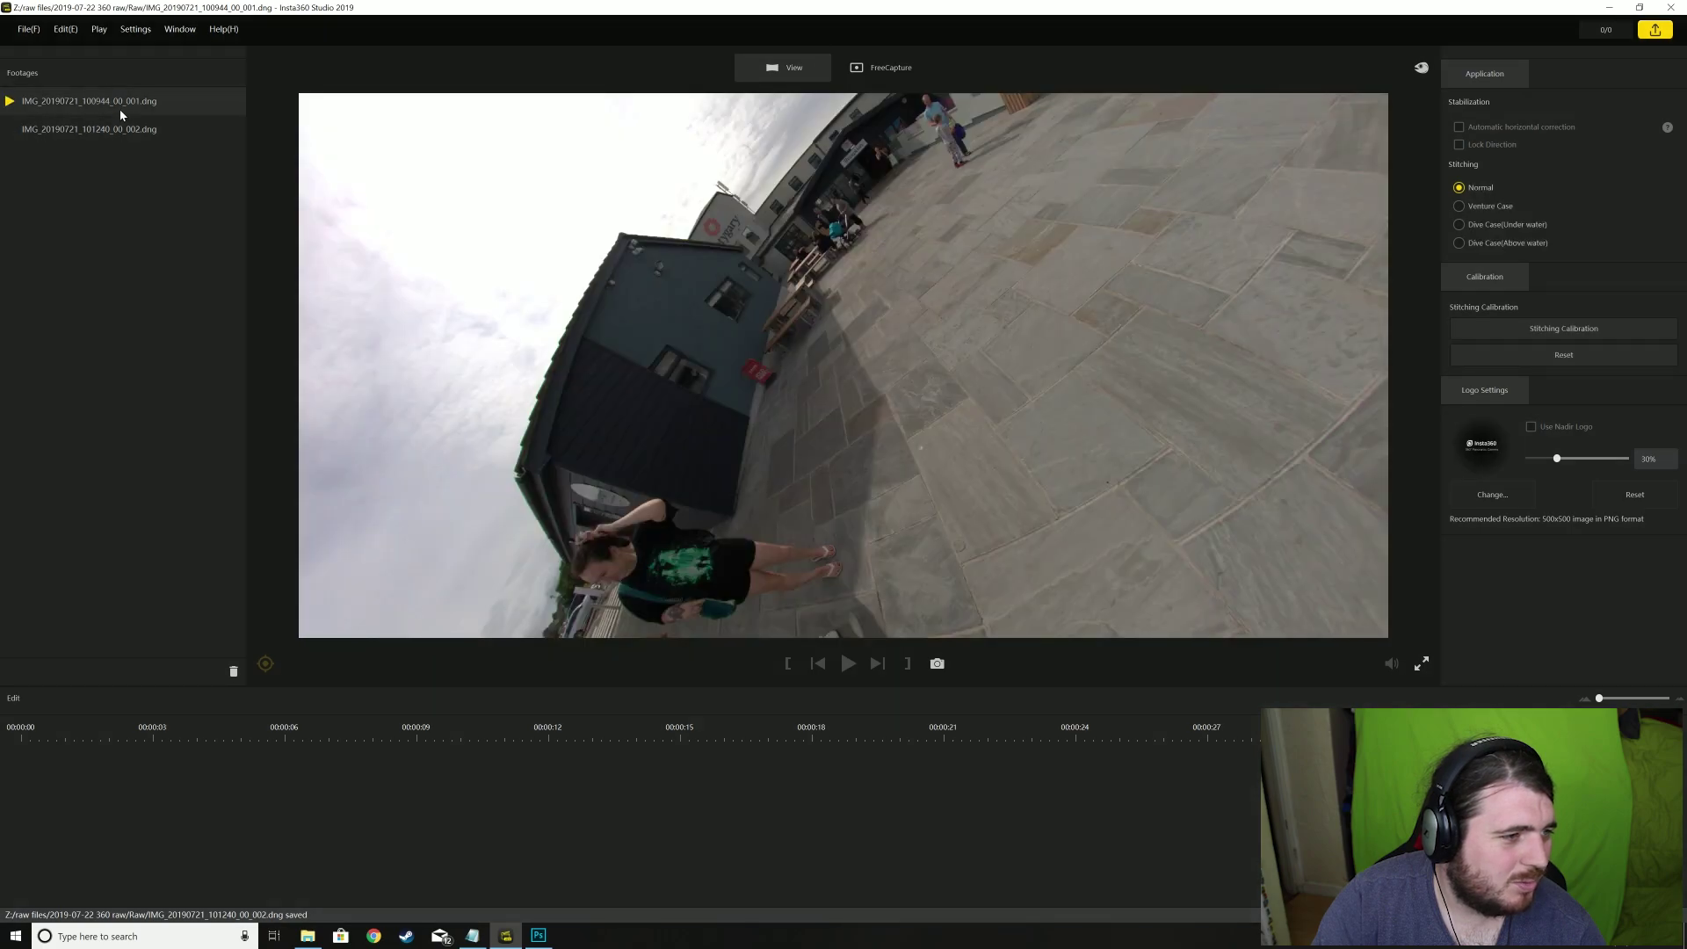
shift+click(123, 130)
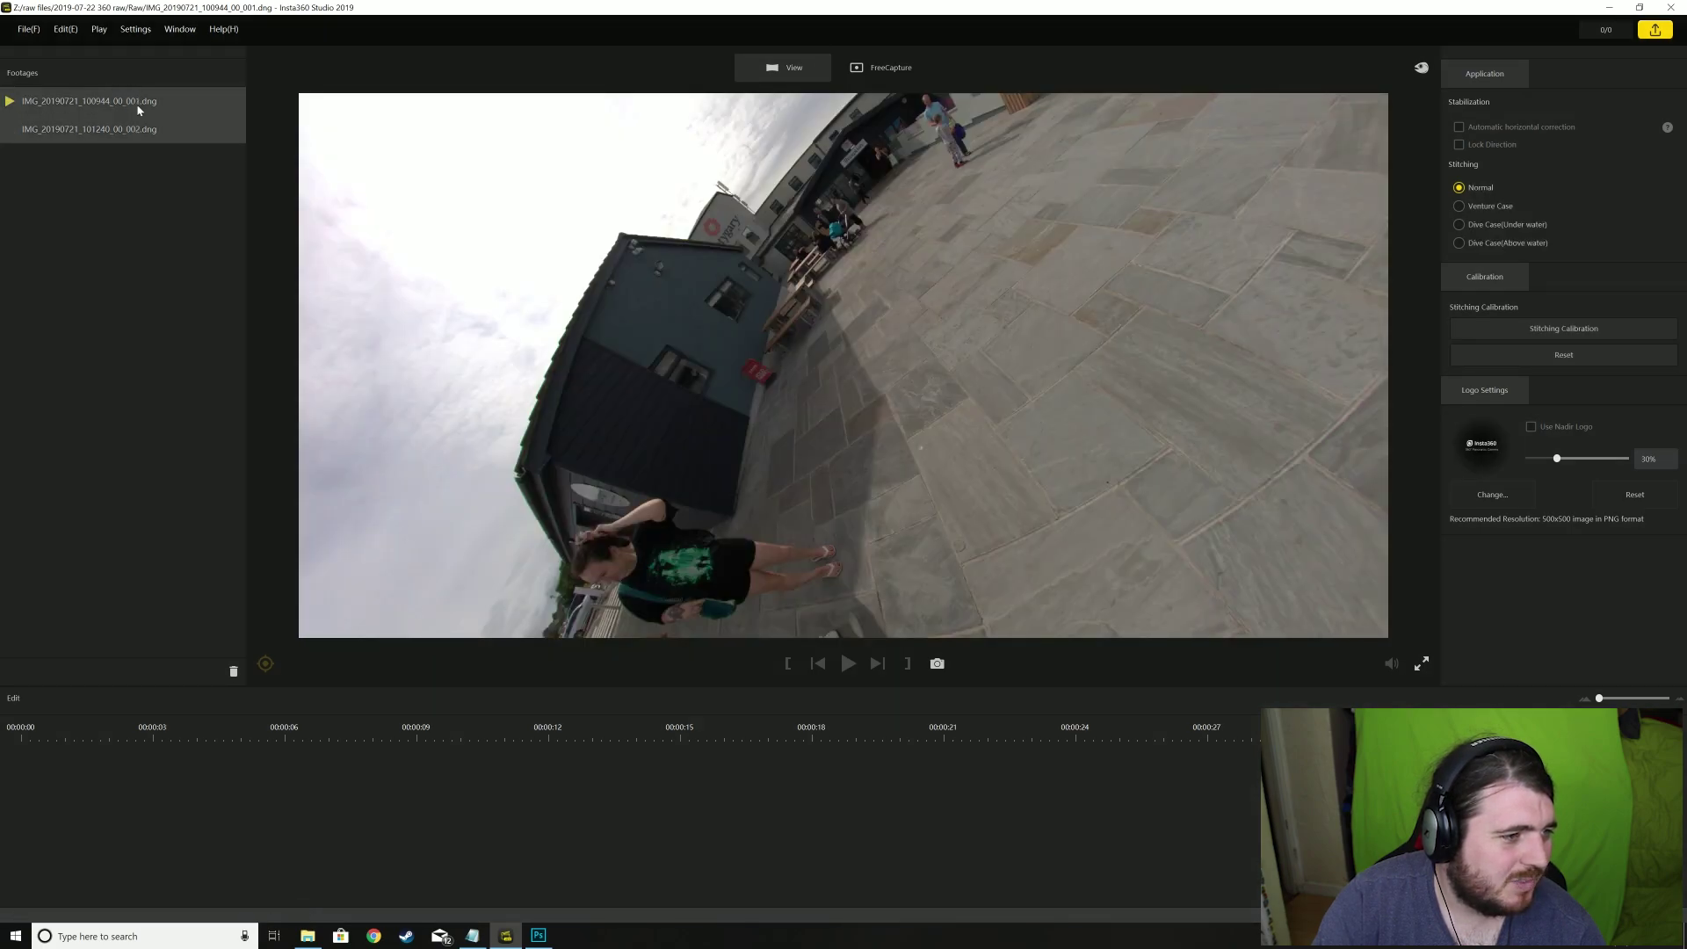
right_click(138, 109)
Step: Enable Gyroscope Stabilization and batch export both panoramas into a new 'Equaltrial pictures' folder
click(202, 128)
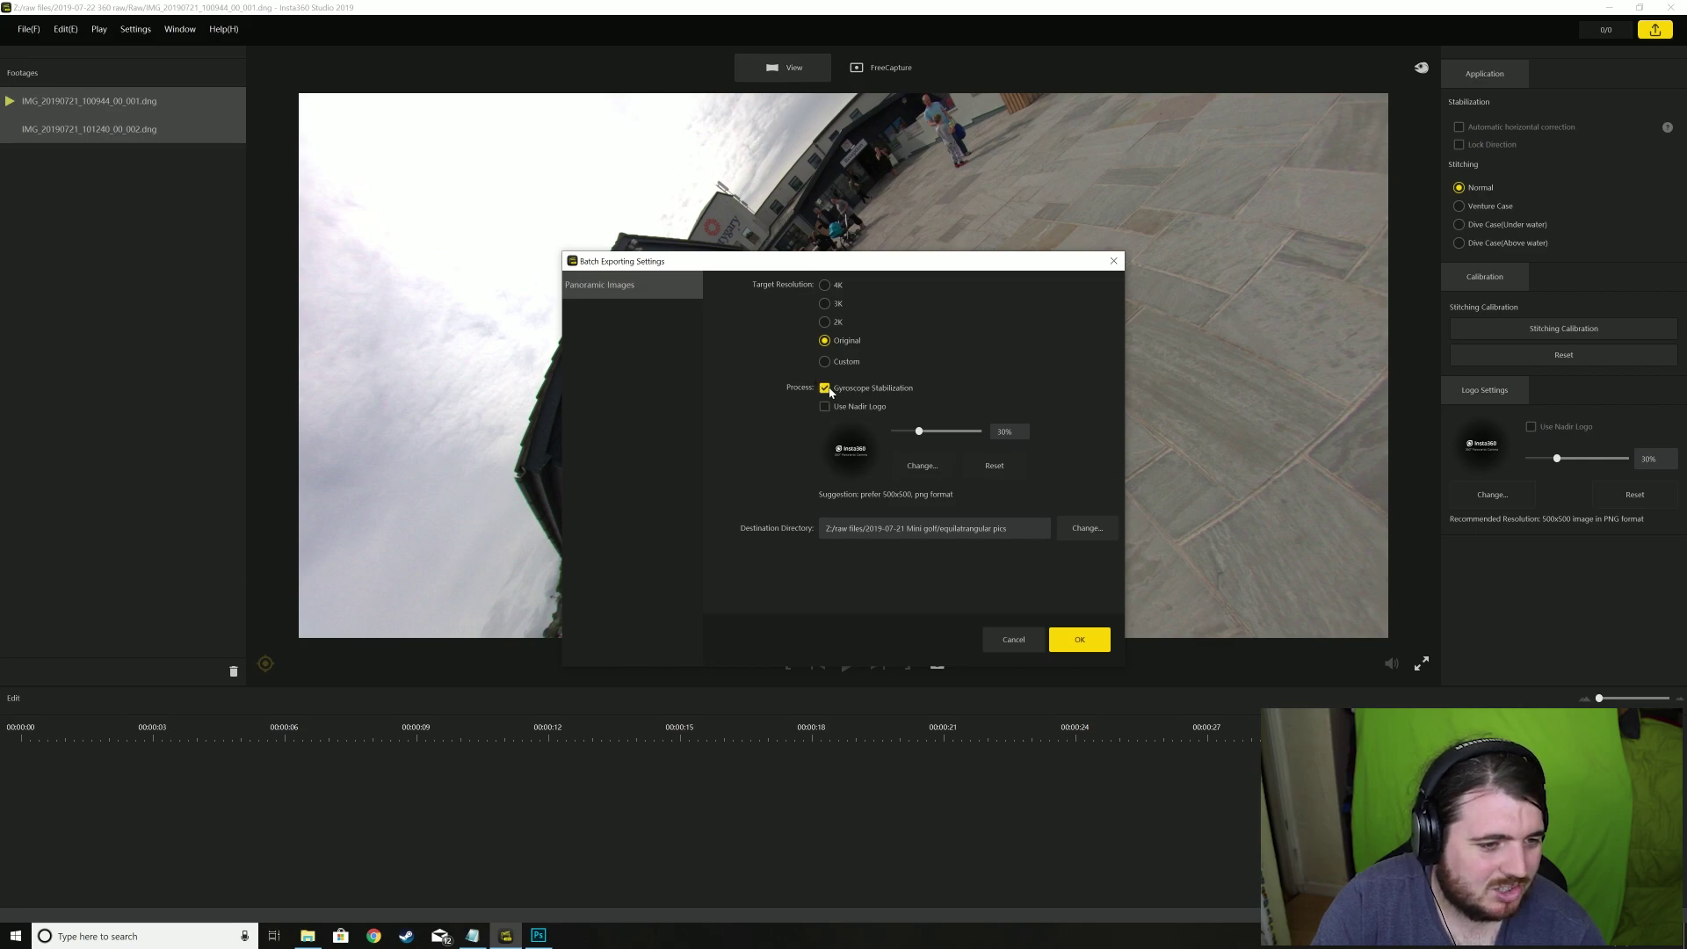
click(825, 389)
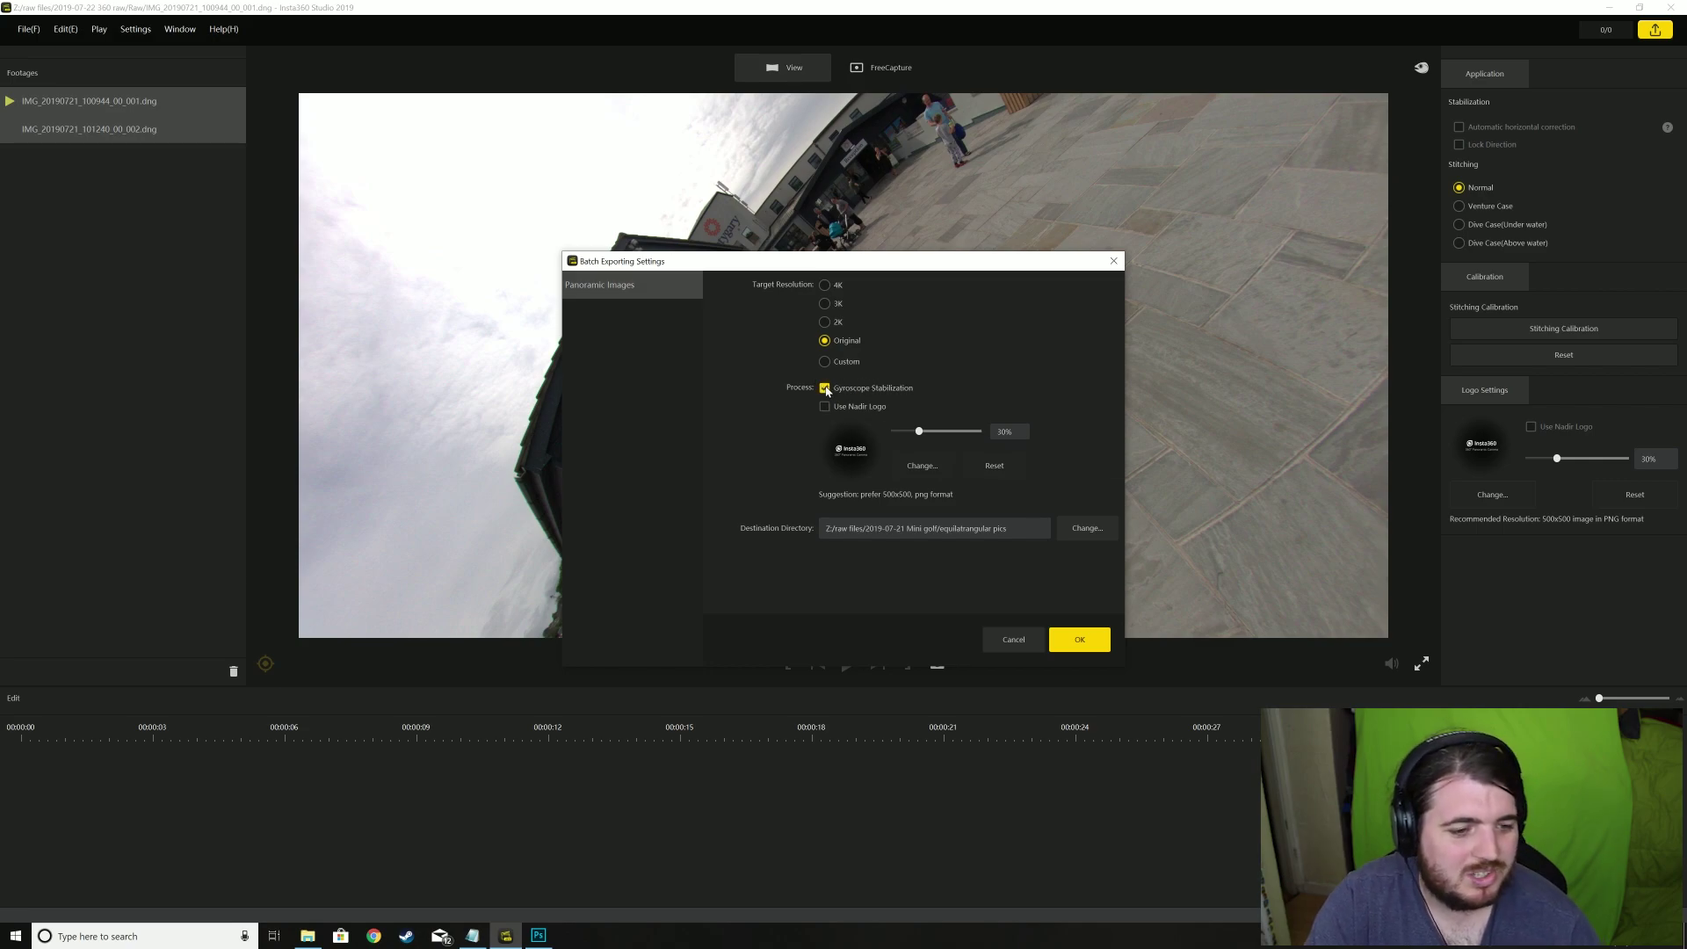
click(1087, 528)
click(656, 324)
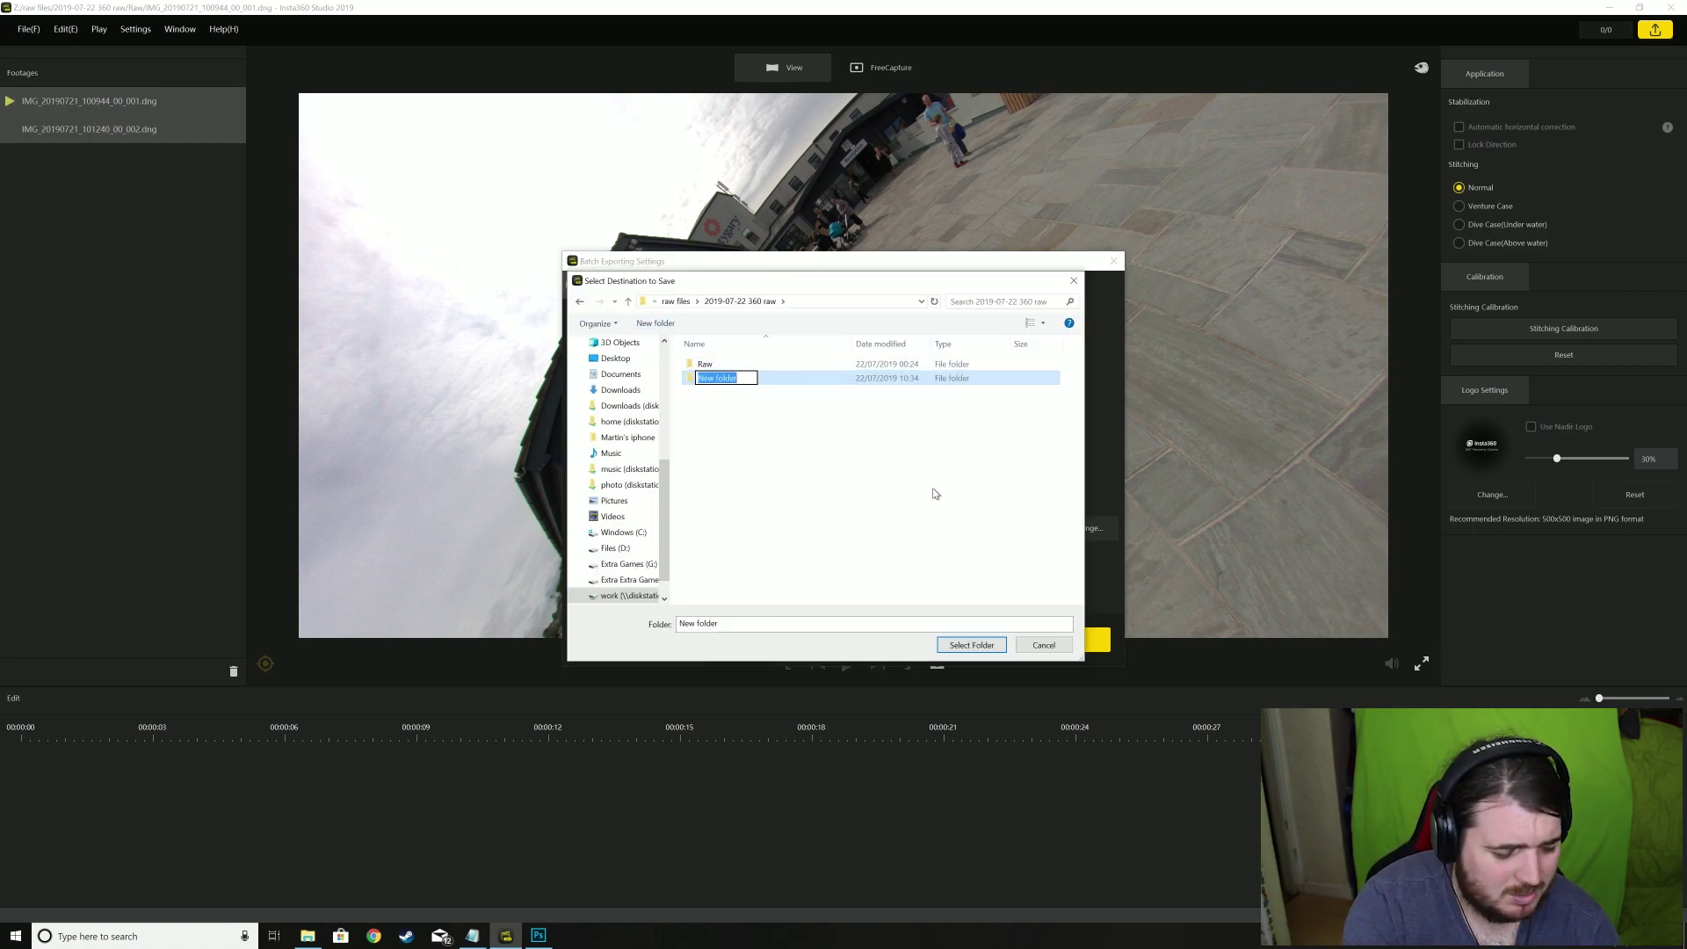
text(E)
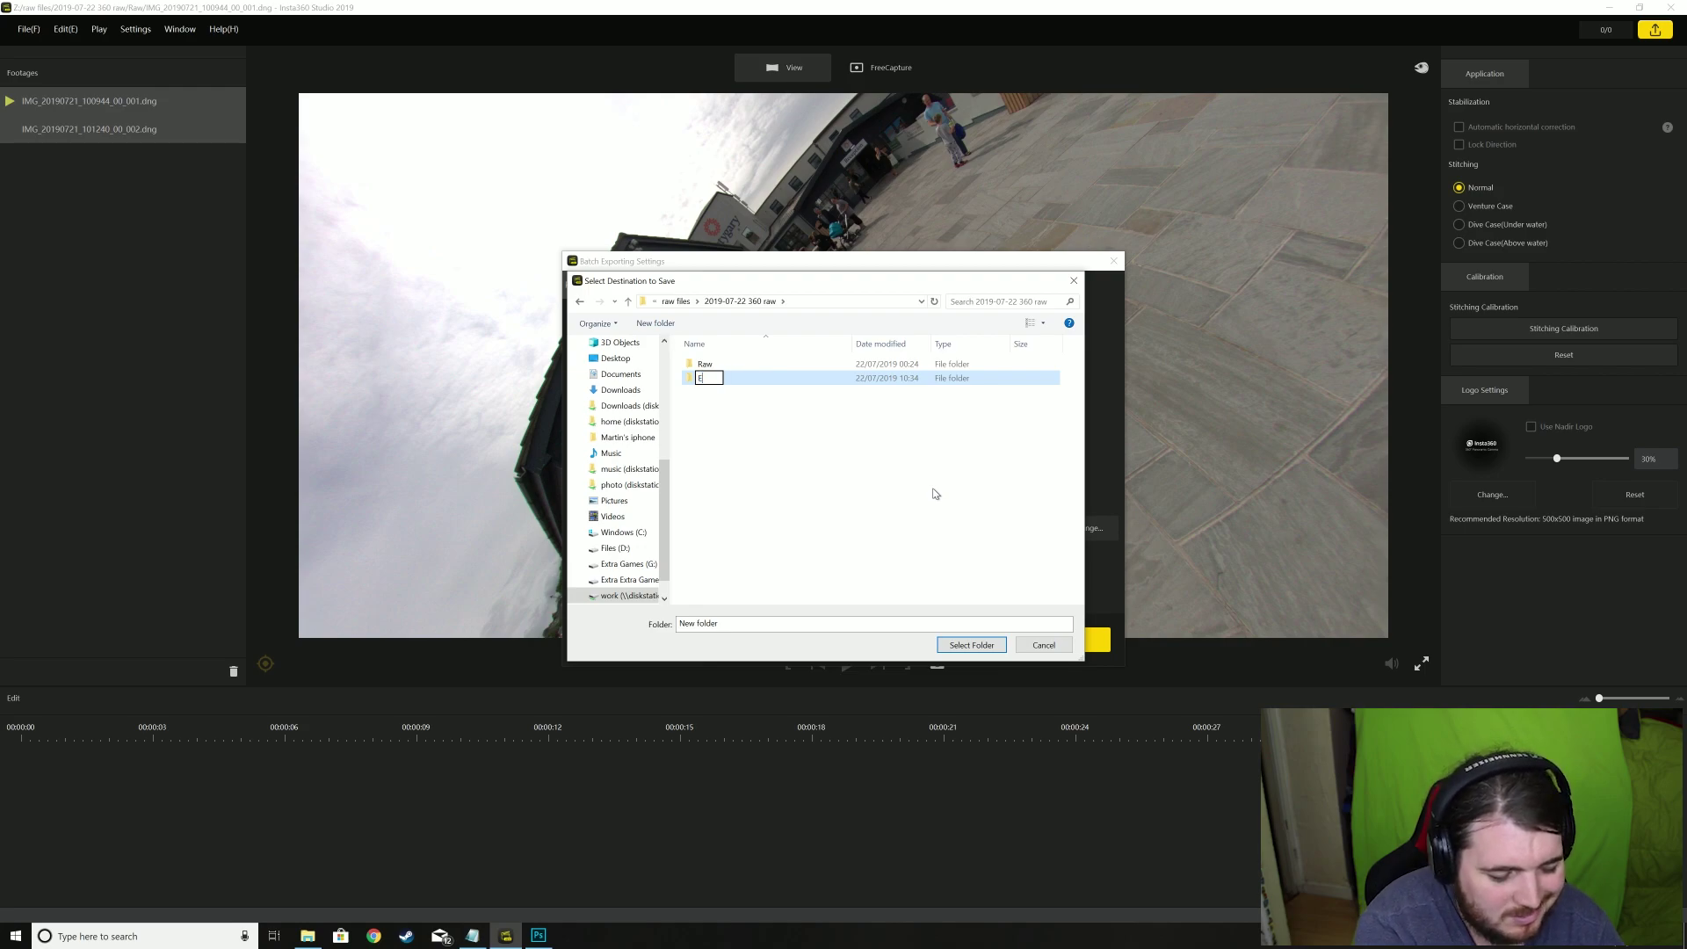
text(qualtrial pic)
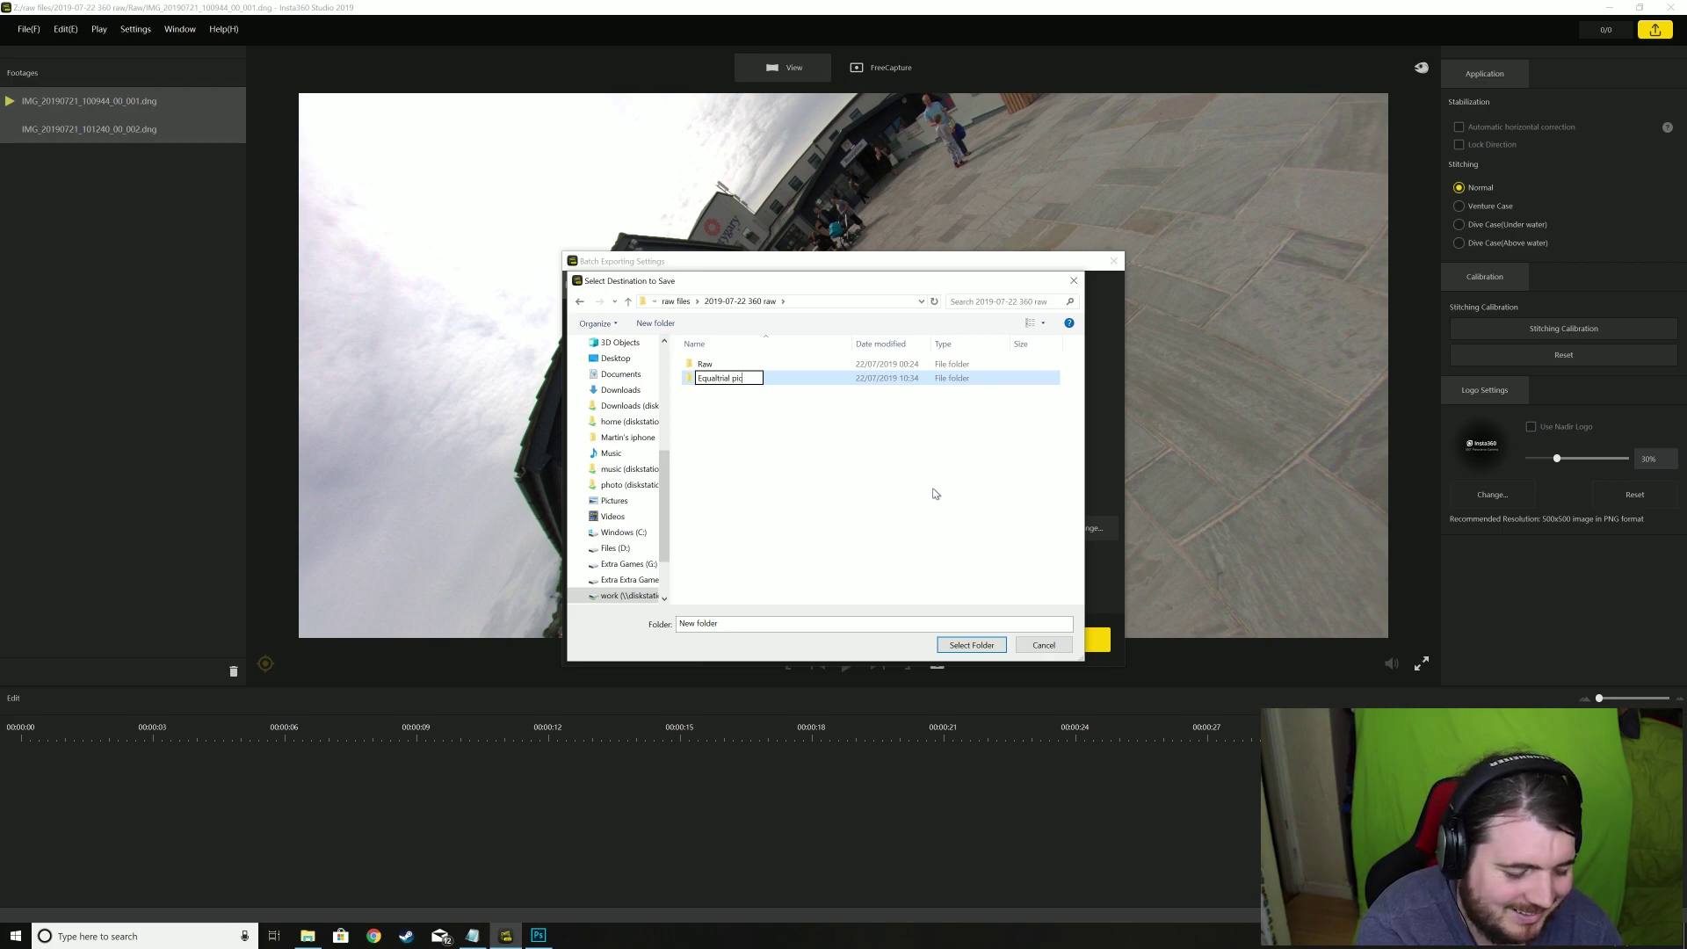
text(tures)
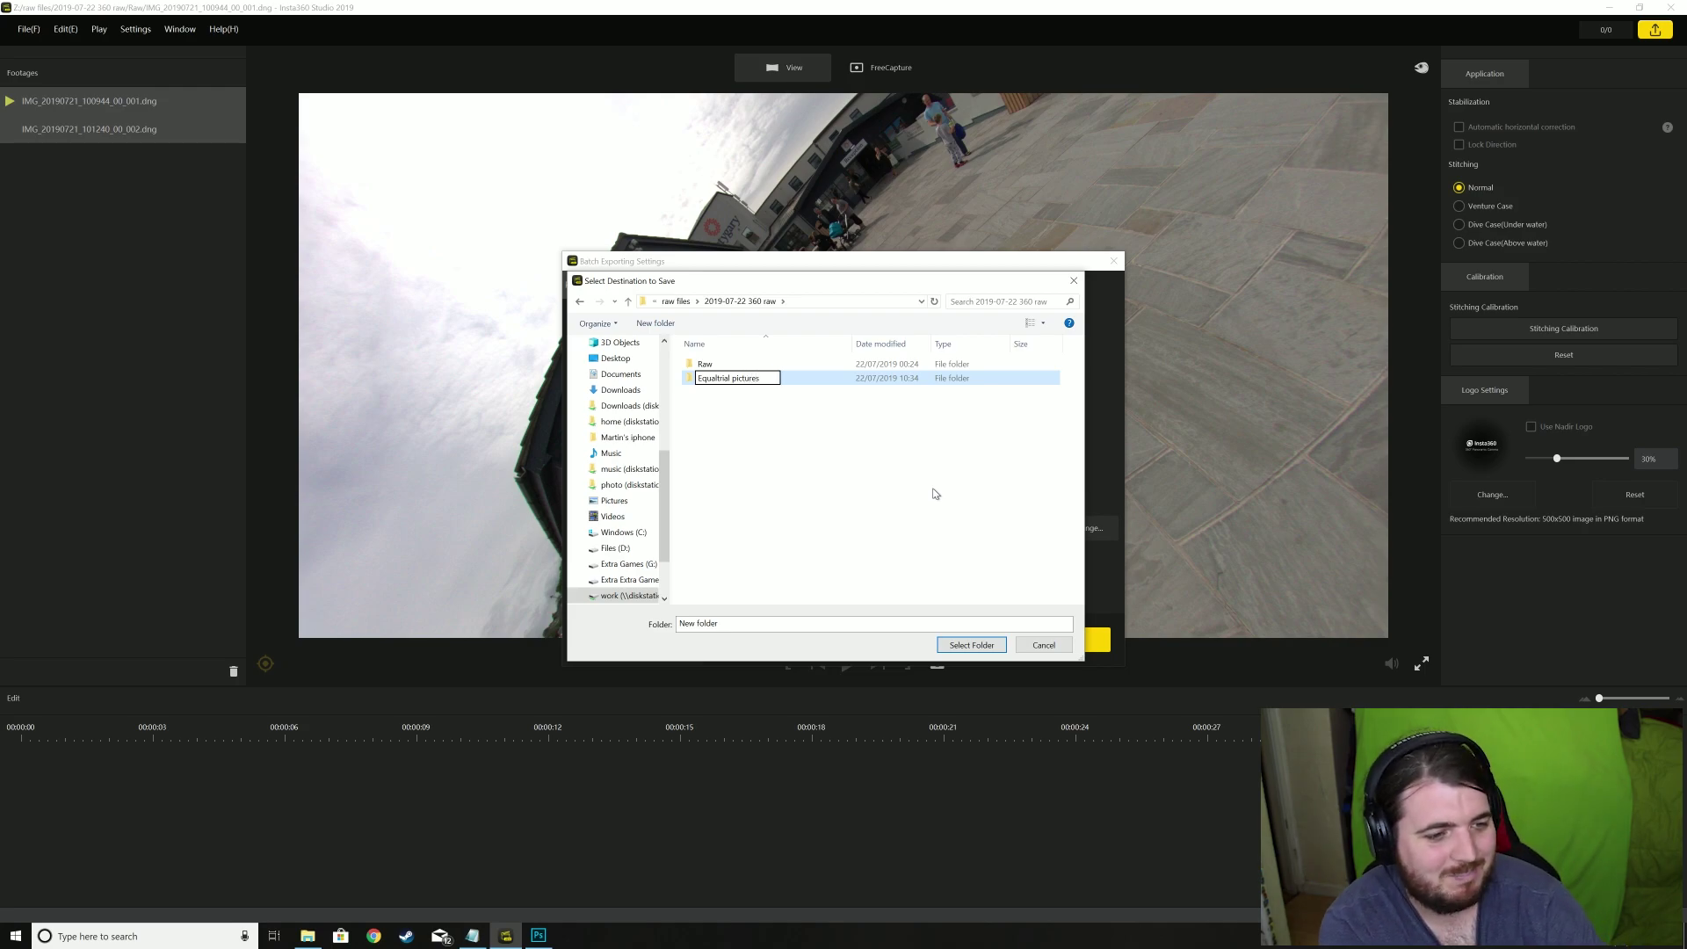
key(Return)
key(Return)
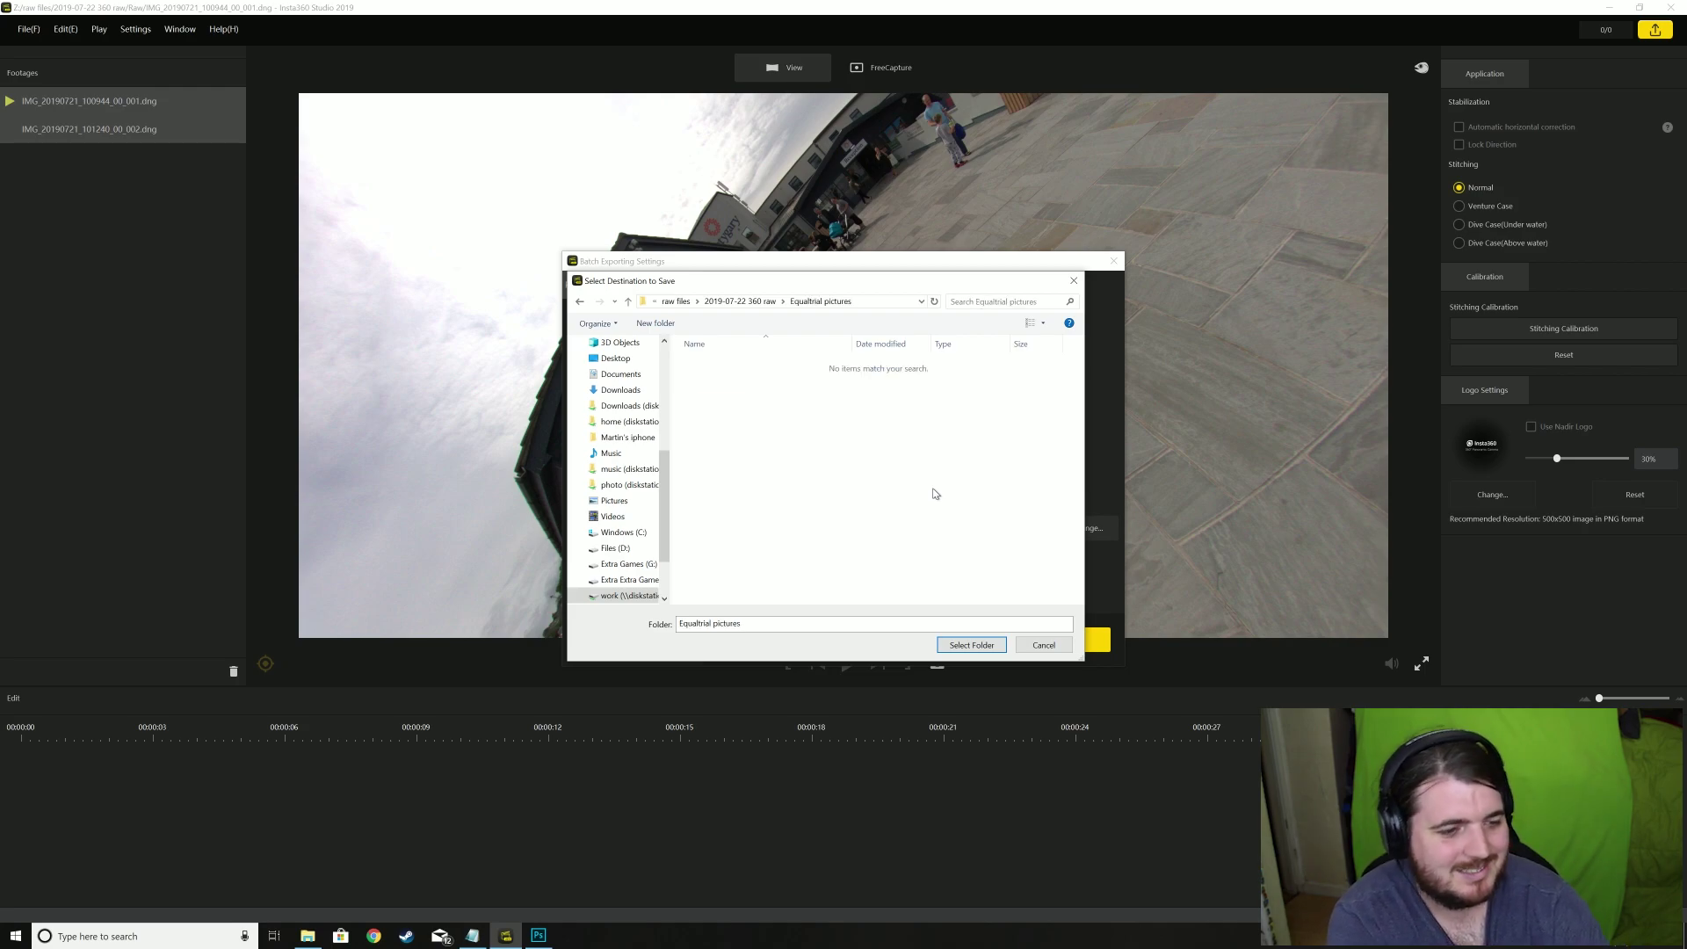
click(971, 645)
click(1069, 642)
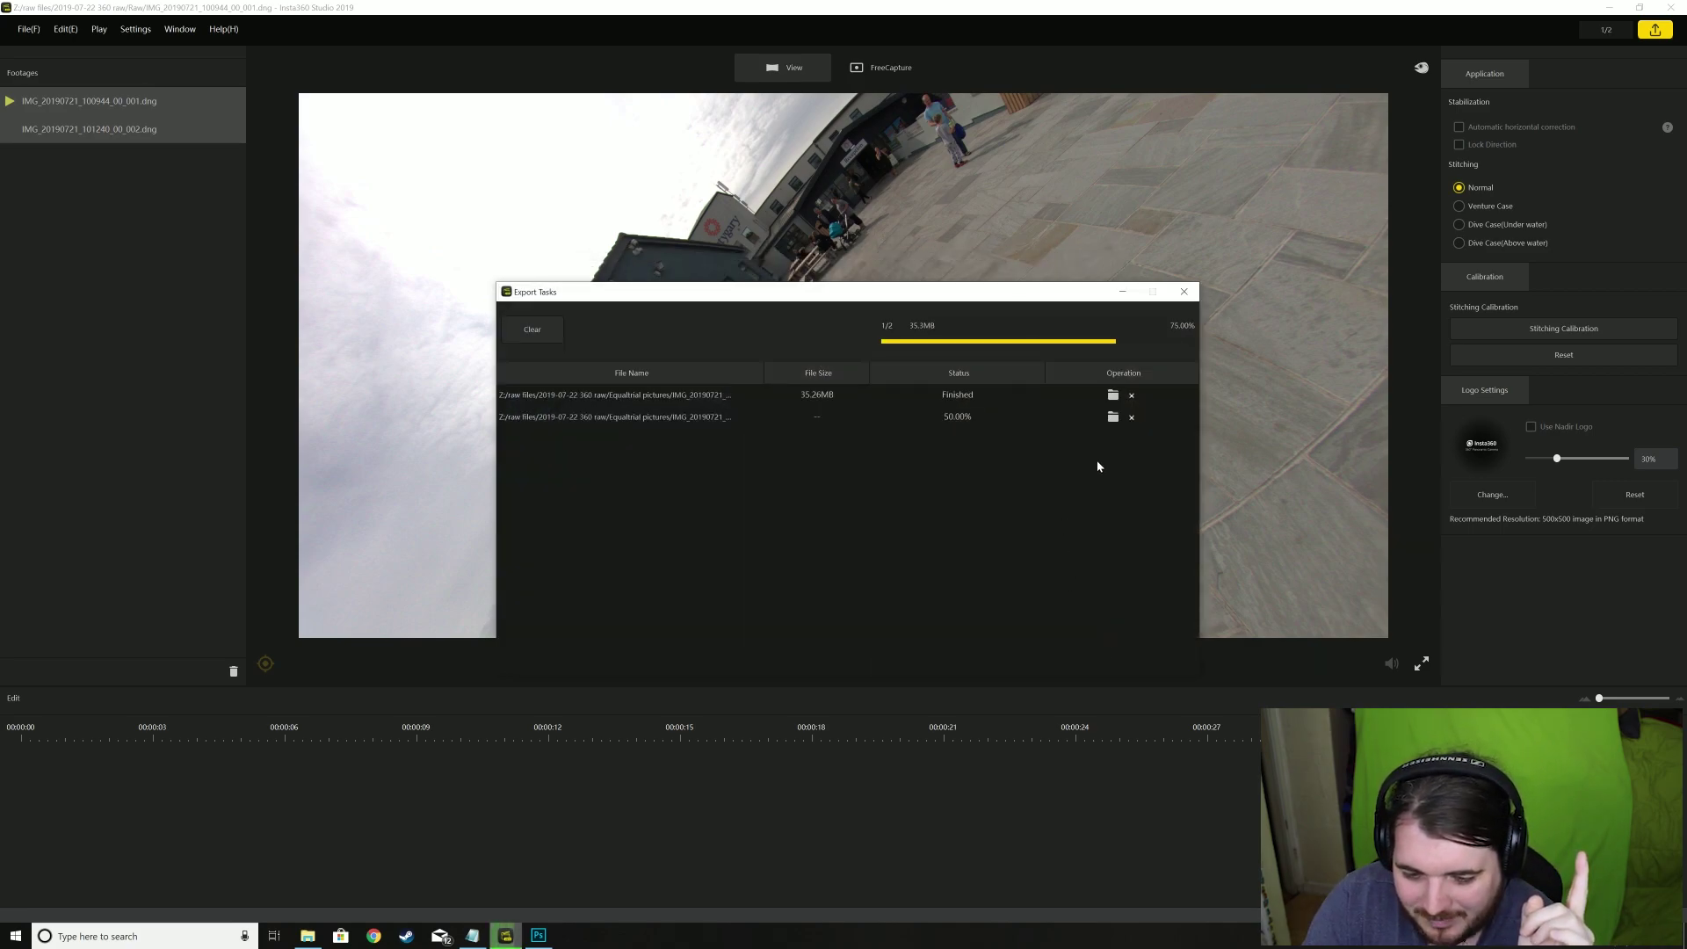
click(1183, 291)
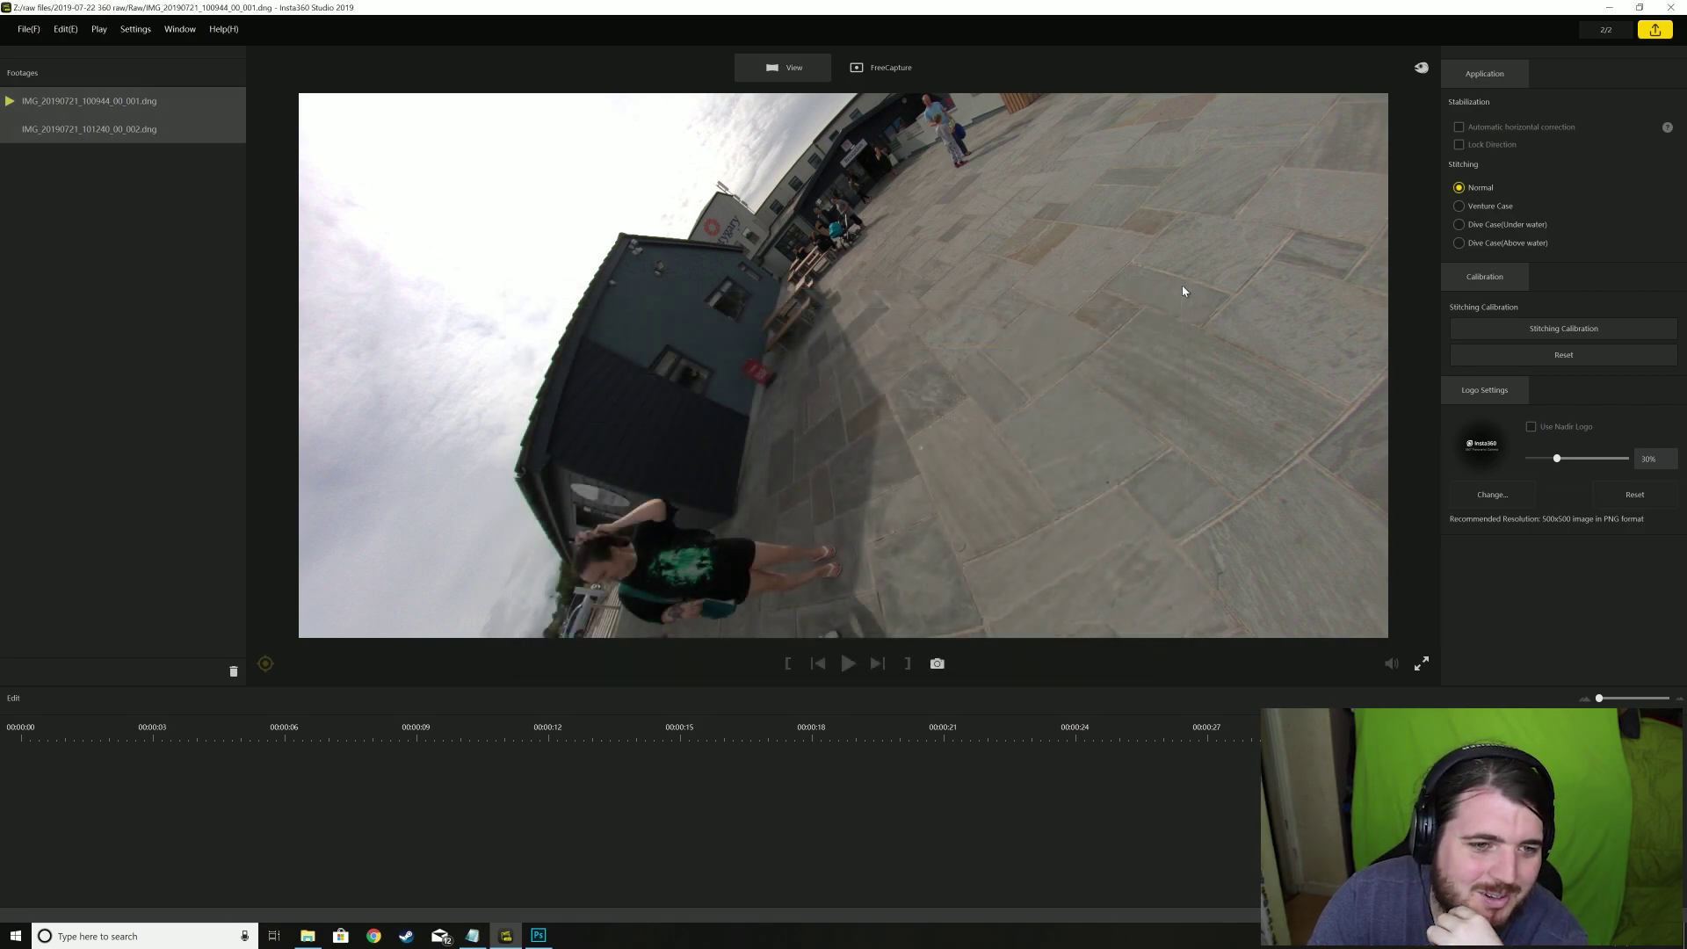
Step: Clear the Insta360 Studio footage list and switch to File Explorer
click(234, 671)
click(538, 936)
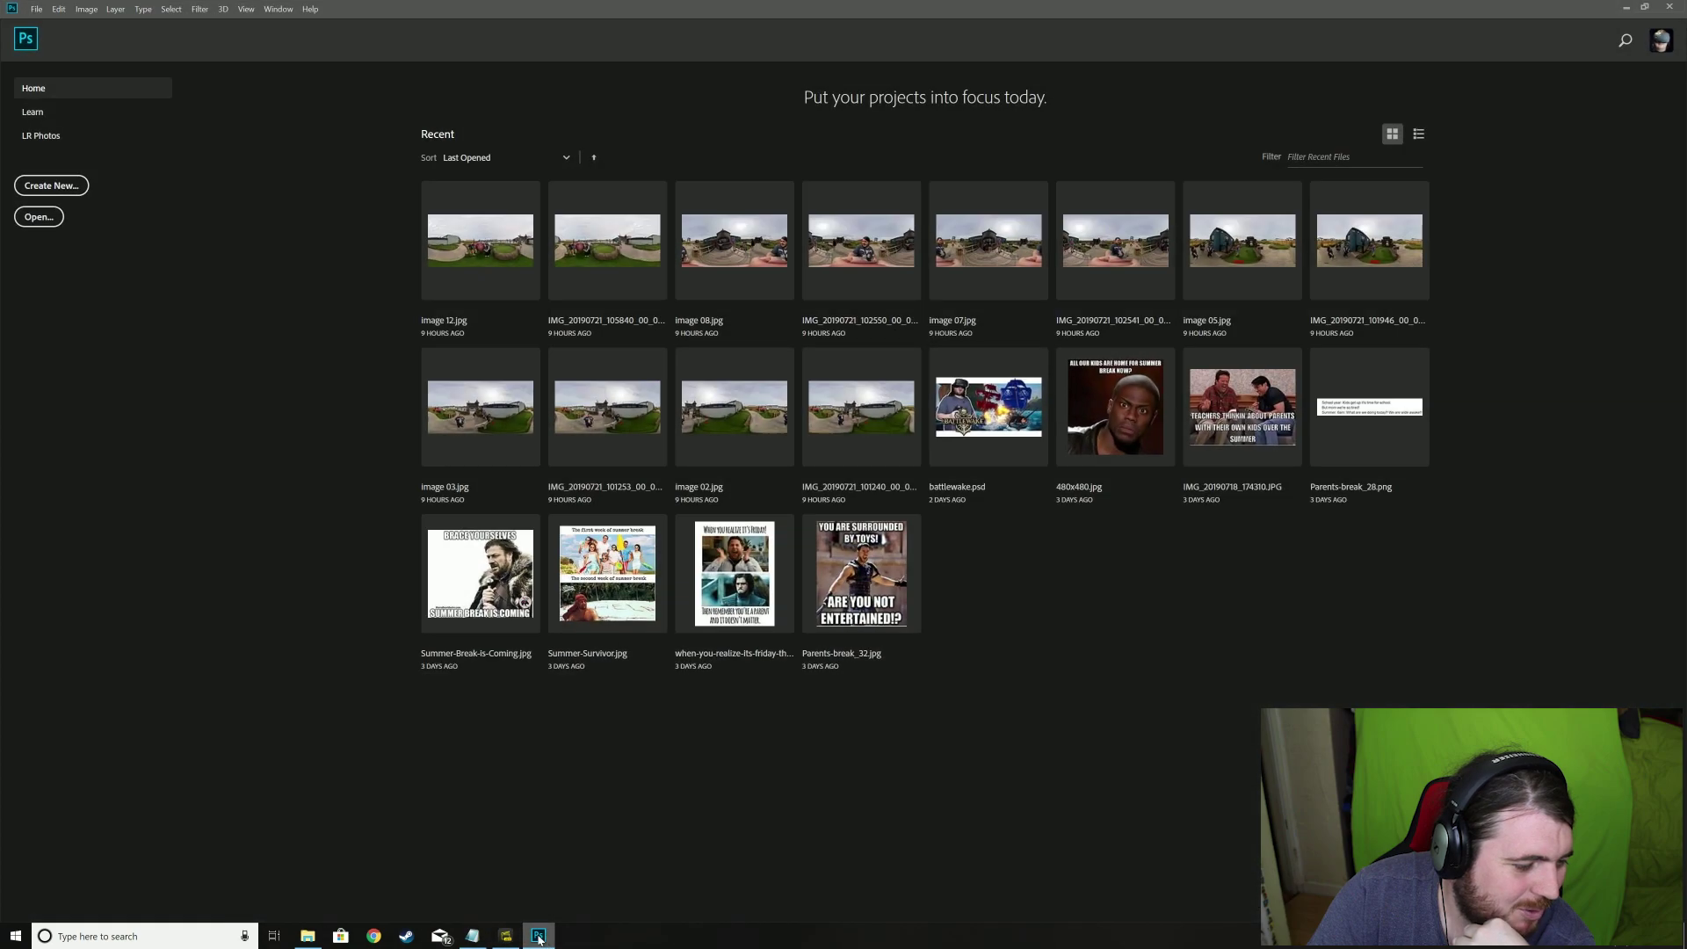
click(310, 936)
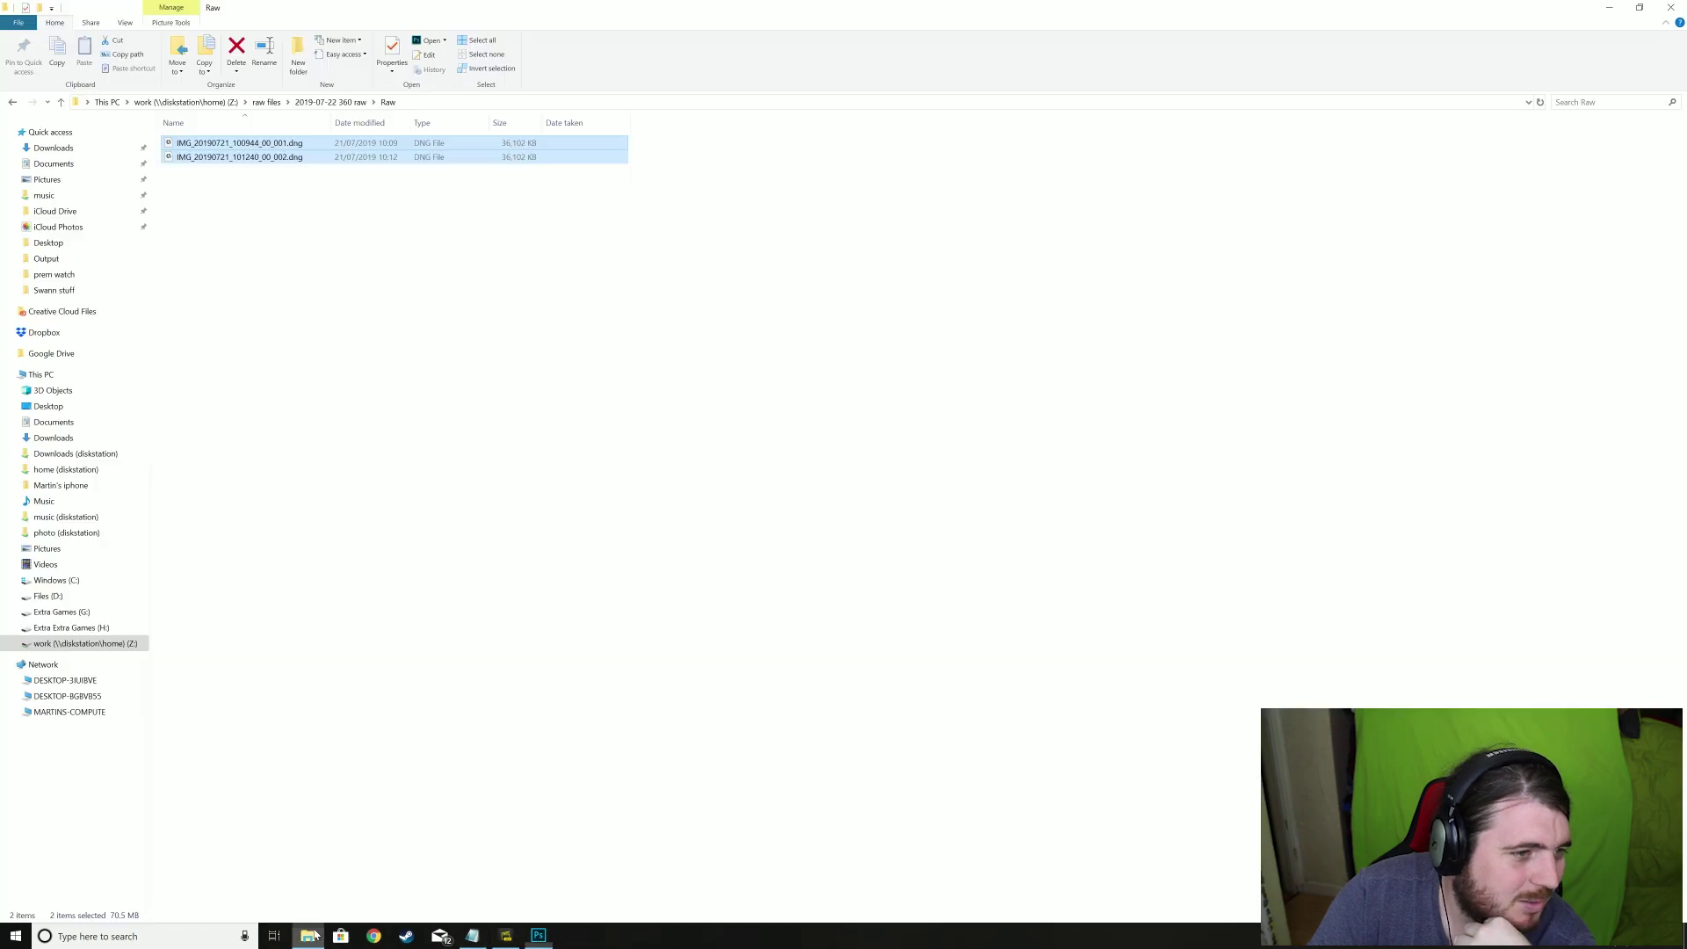
Step: Open both exported DNGs from the Equaltrial pictures folder in Photoshop's Camera Raw
click(330, 102)
double_click(208, 142)
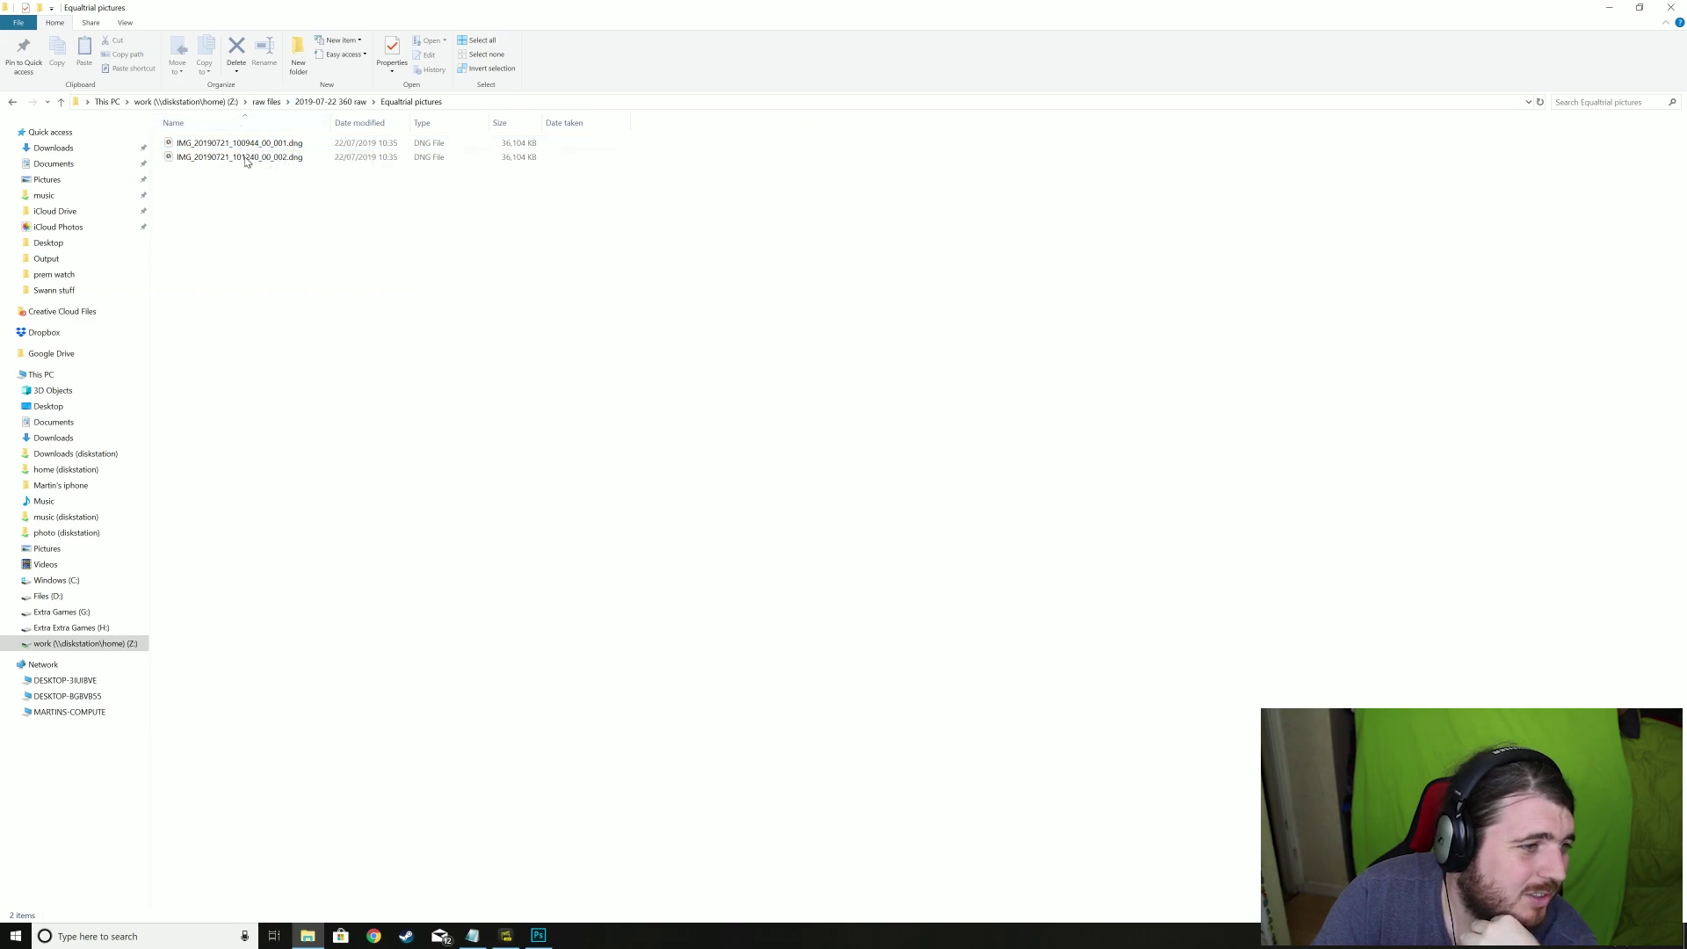
shift+click(250, 156)
double_click(255, 151)
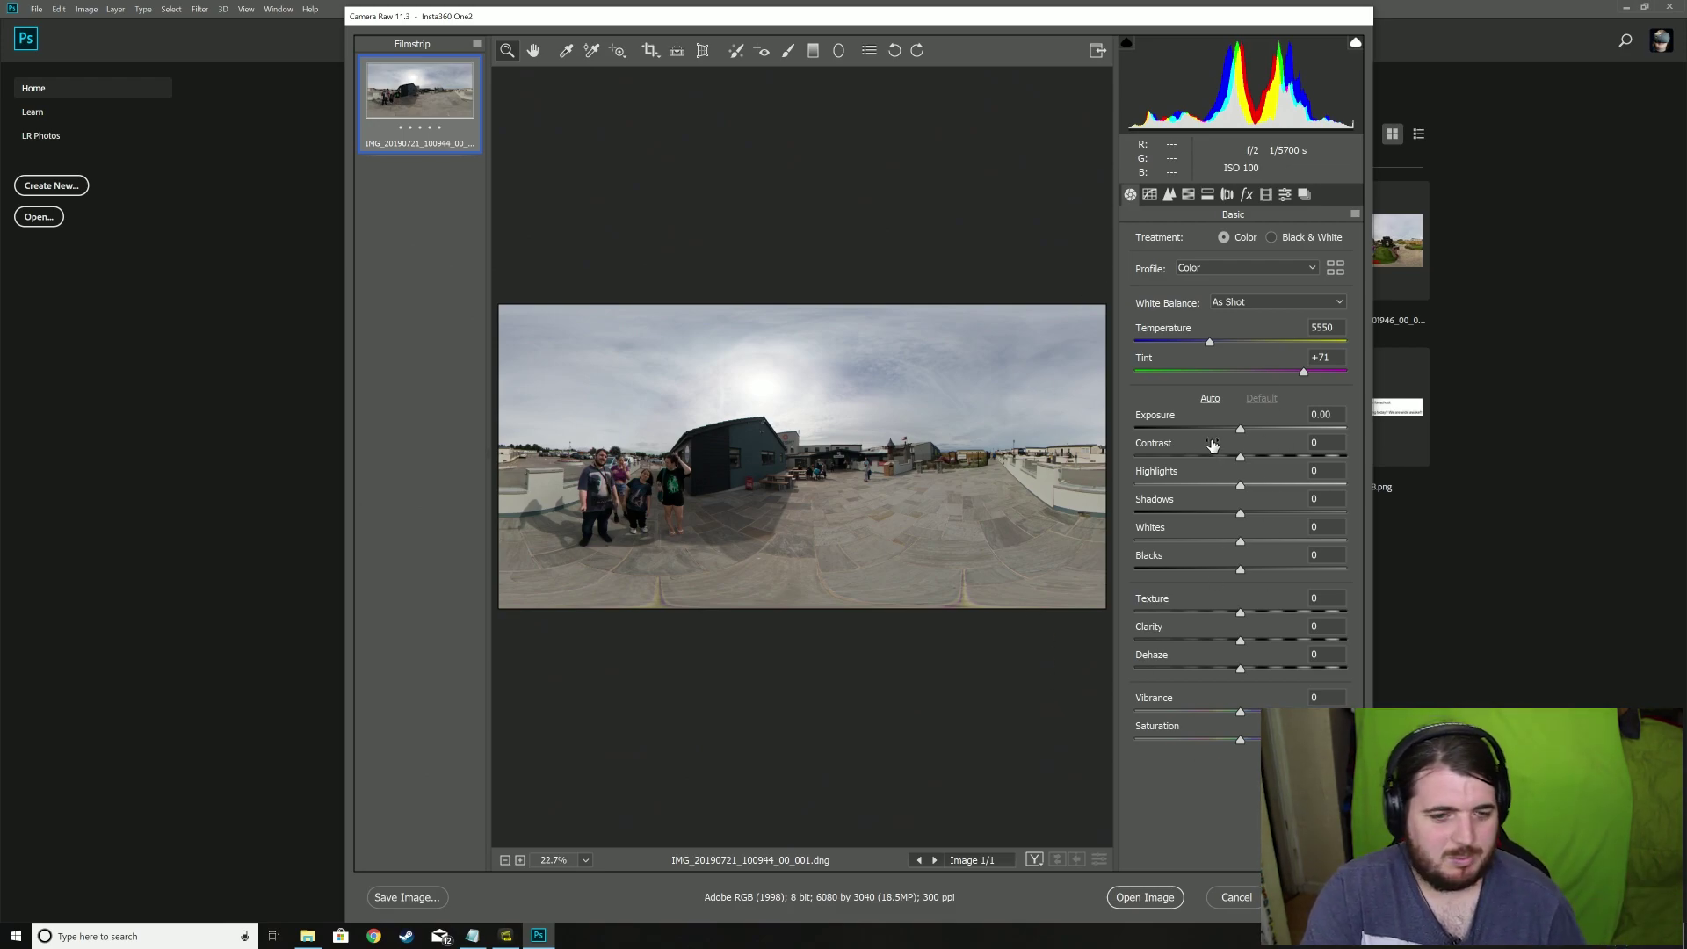
Step: Apply Auto tone (Shadows +56, Highlights -51, Vibrance +20) and zoom in on the people
click(1210, 399)
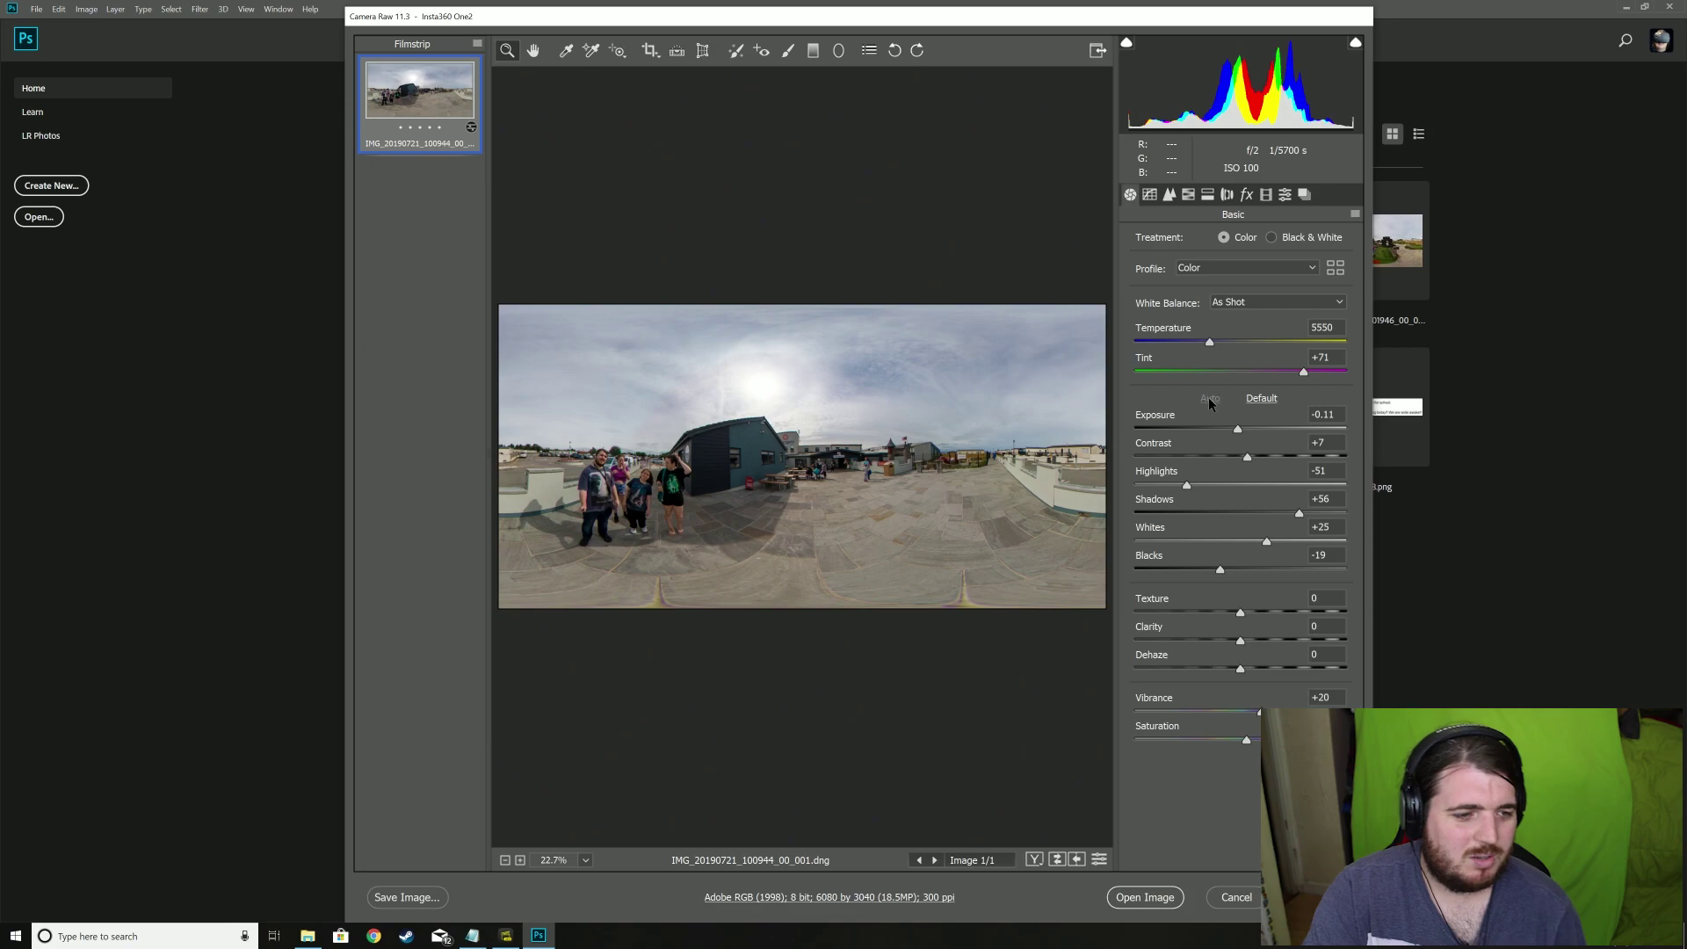
click(614, 473)
click(612, 478)
drag(611, 478, 777, 518)
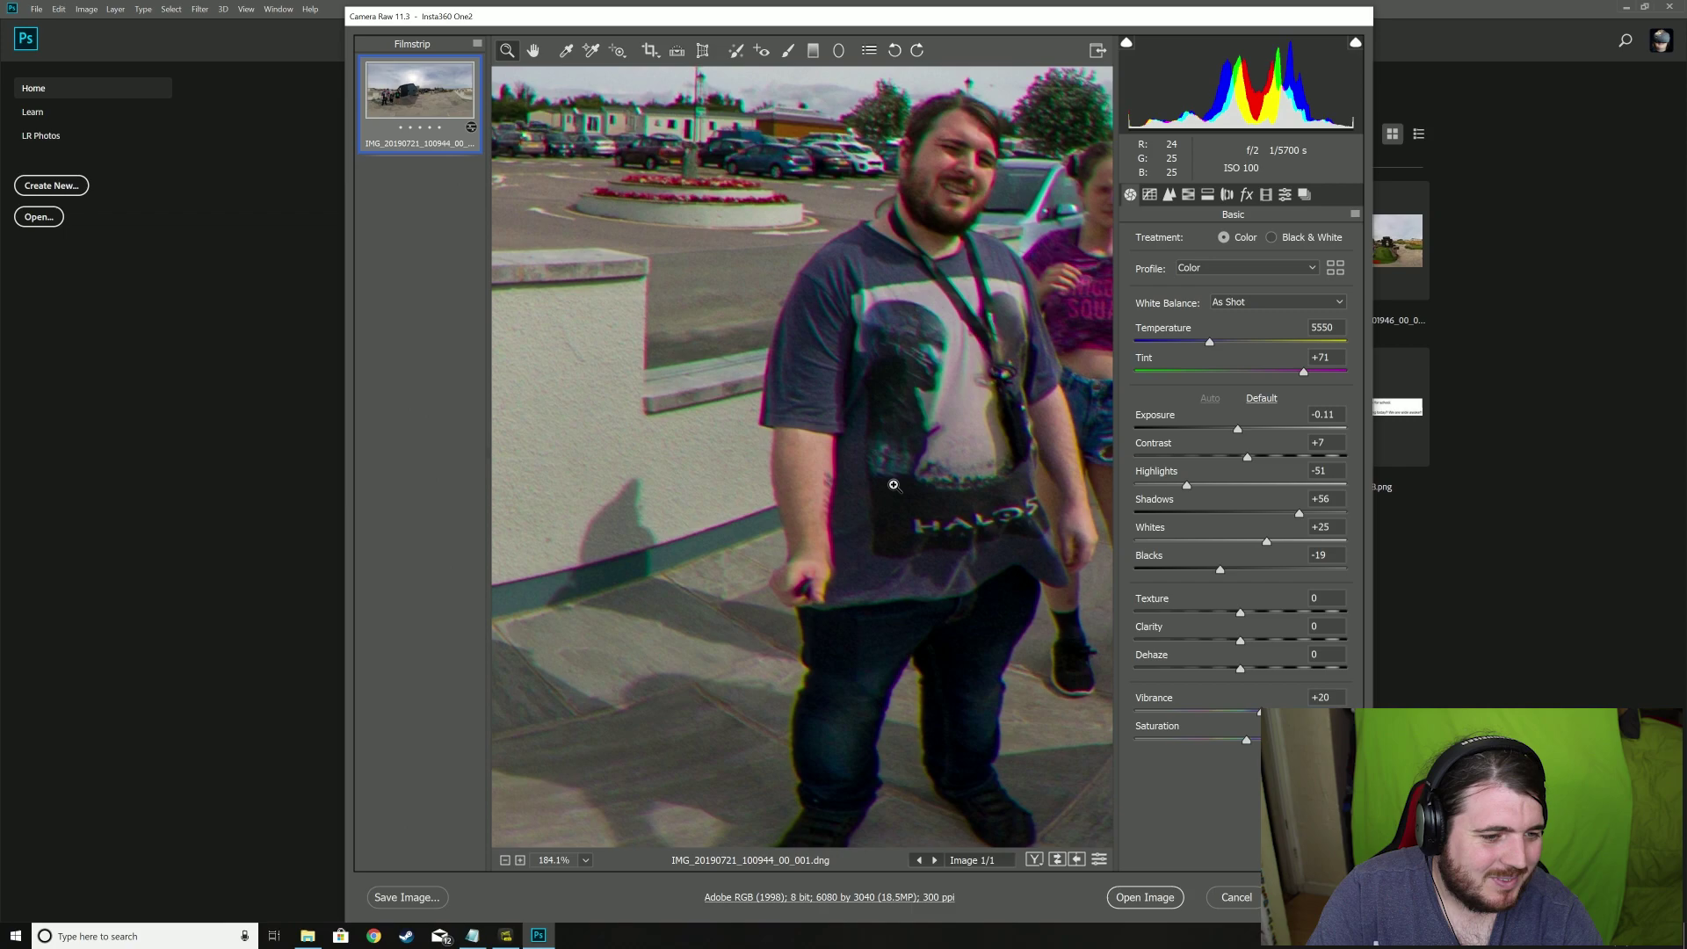
drag(867, 488, 754, 484)
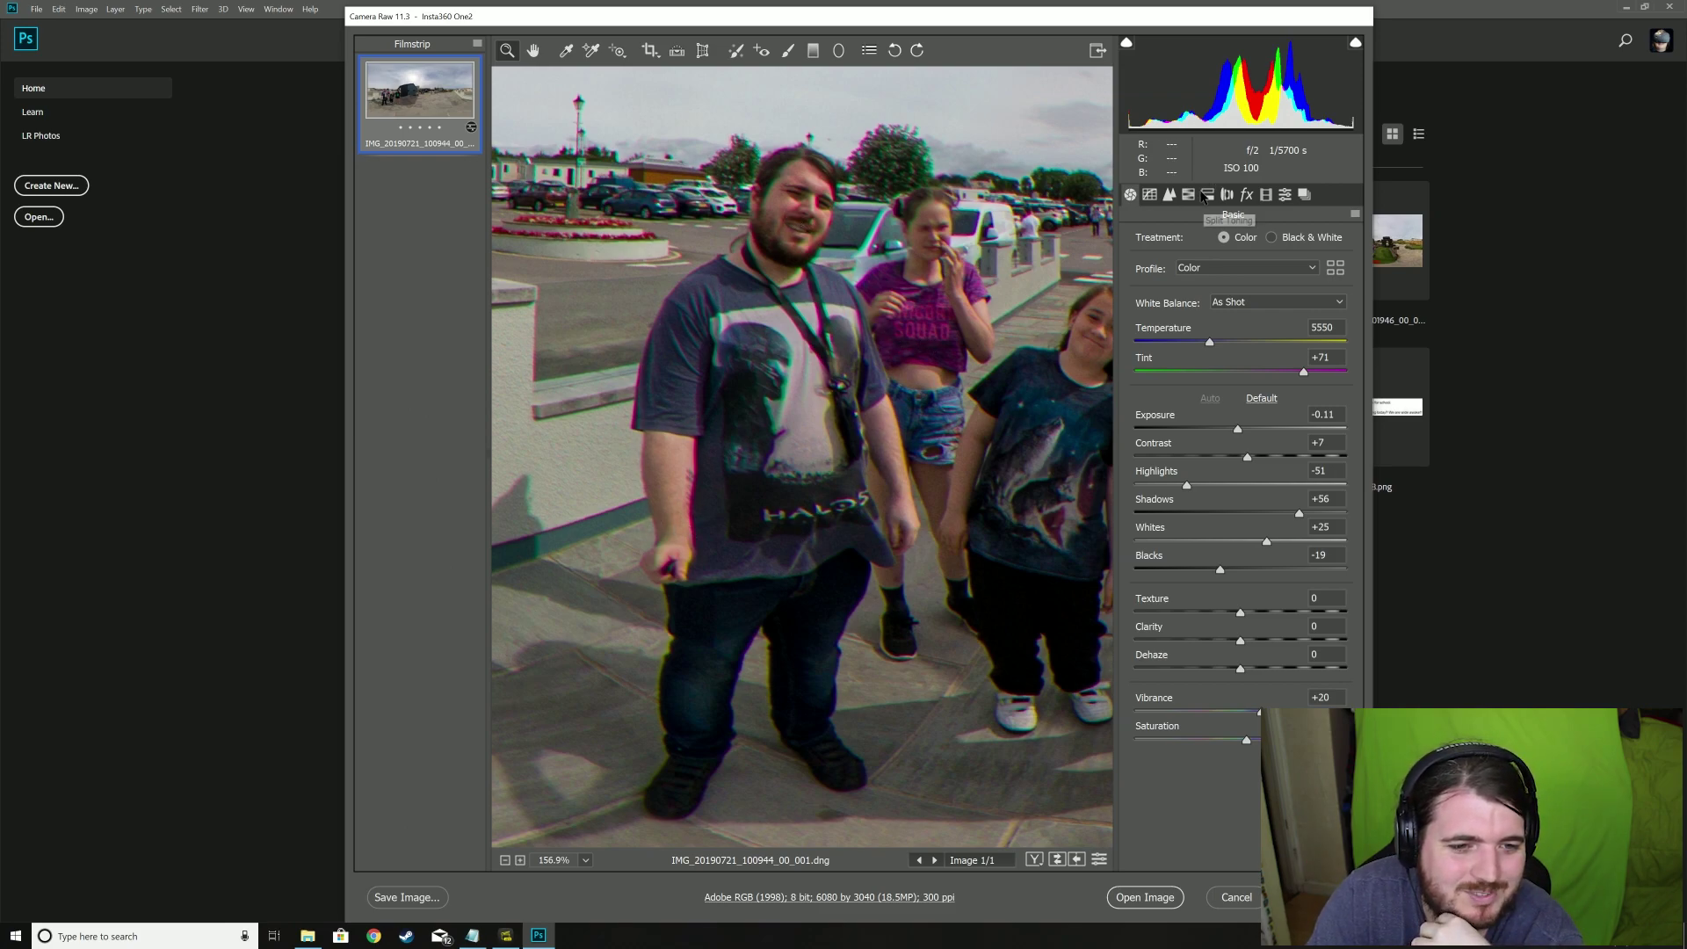
Step: Tick Remove Chromatic Aberration under Lens Corrections and view Before/After side by side
click(1228, 195)
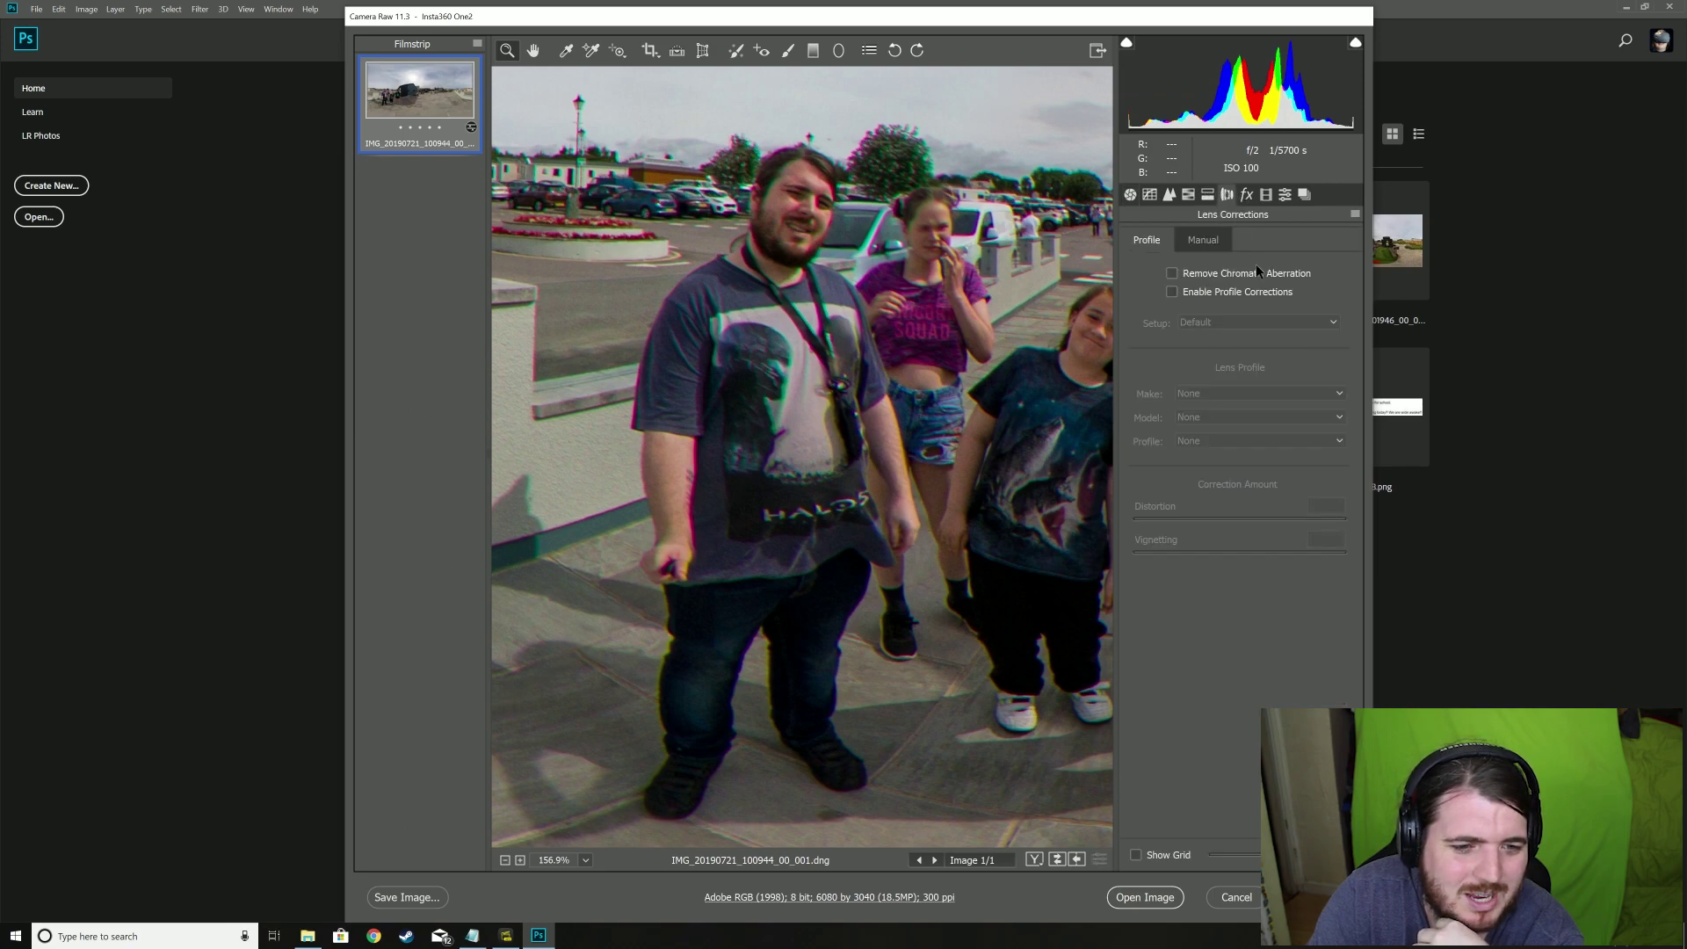
click(1131, 195)
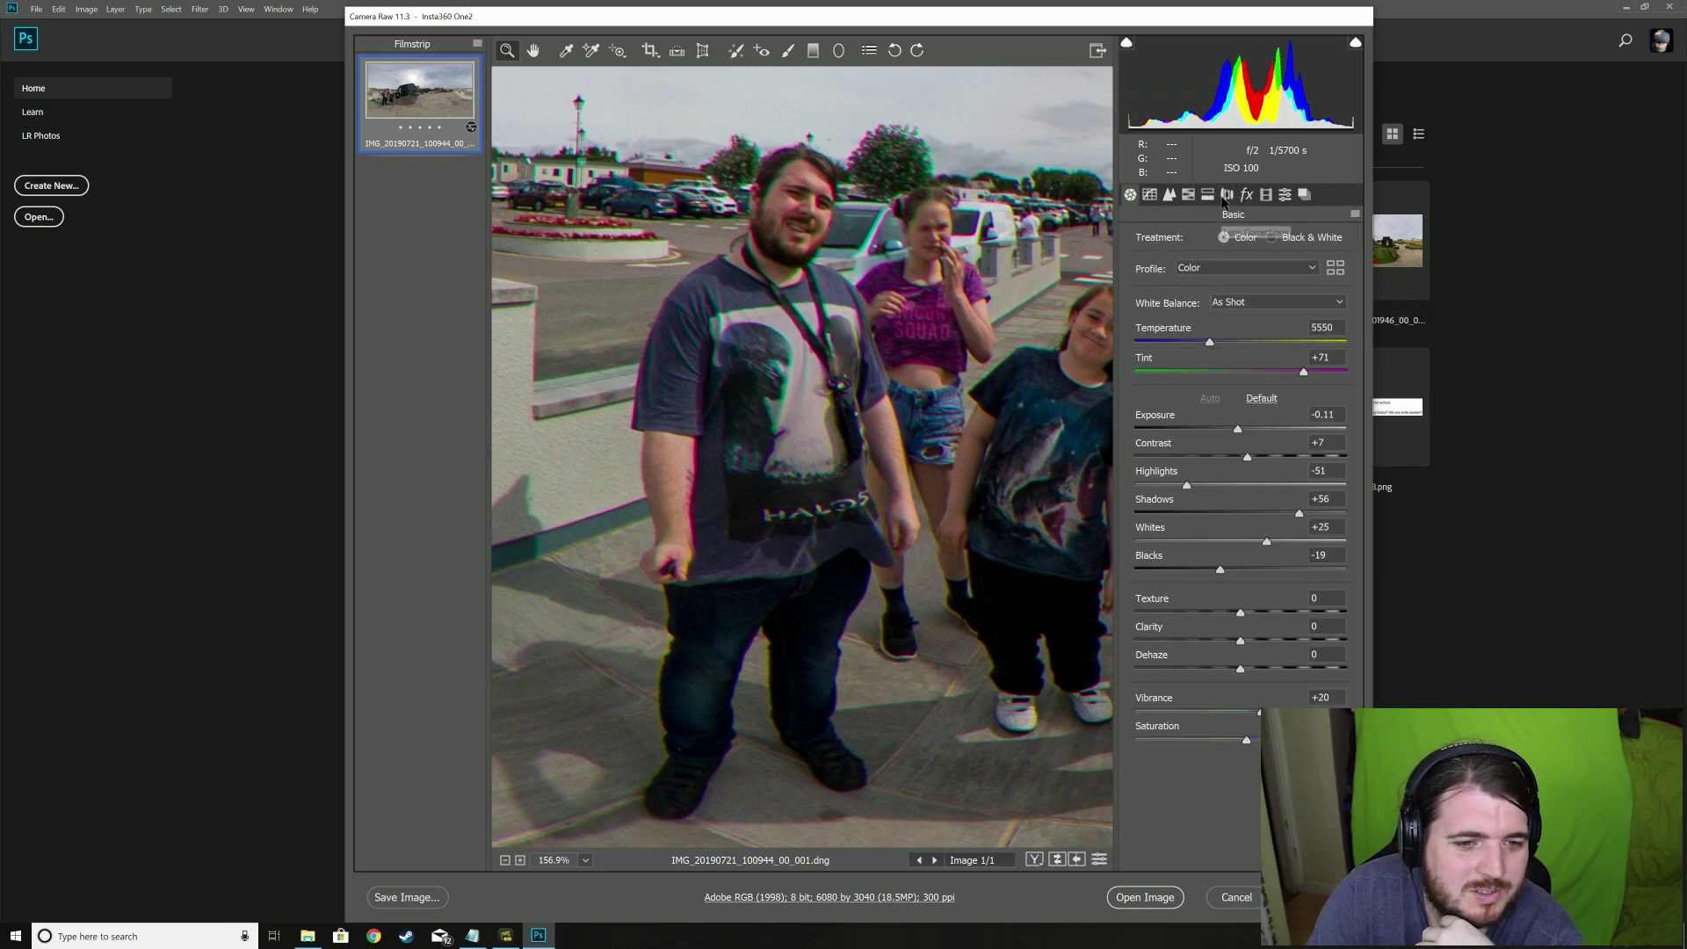
click(1231, 195)
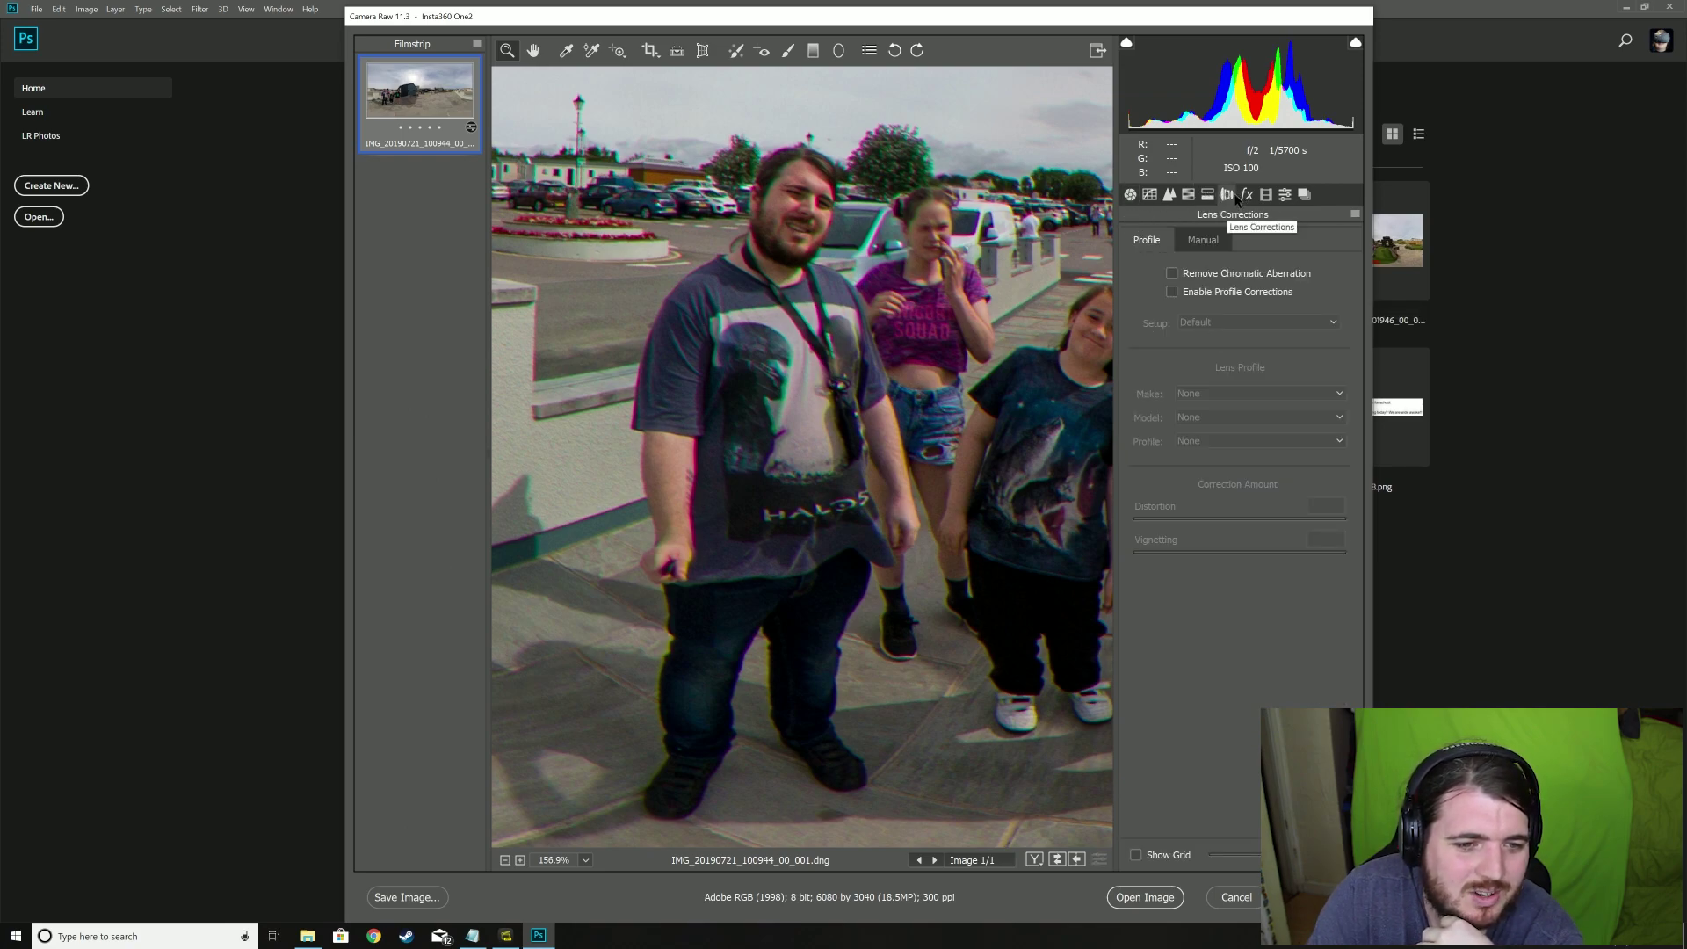
click(1174, 275)
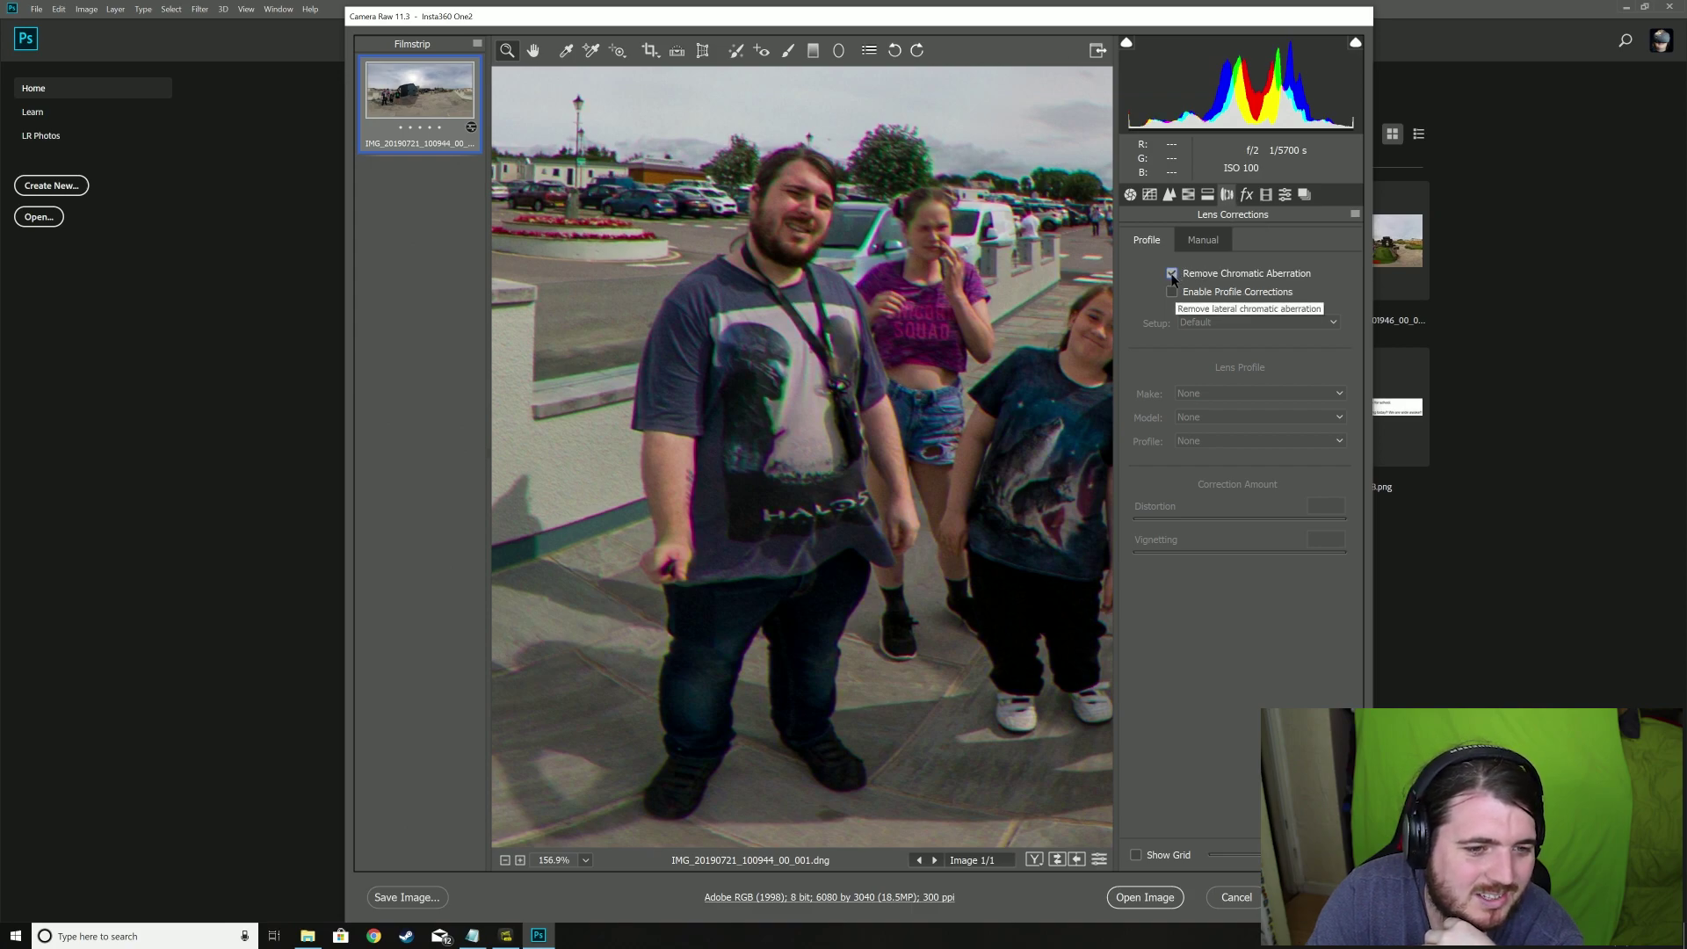
click(1034, 860)
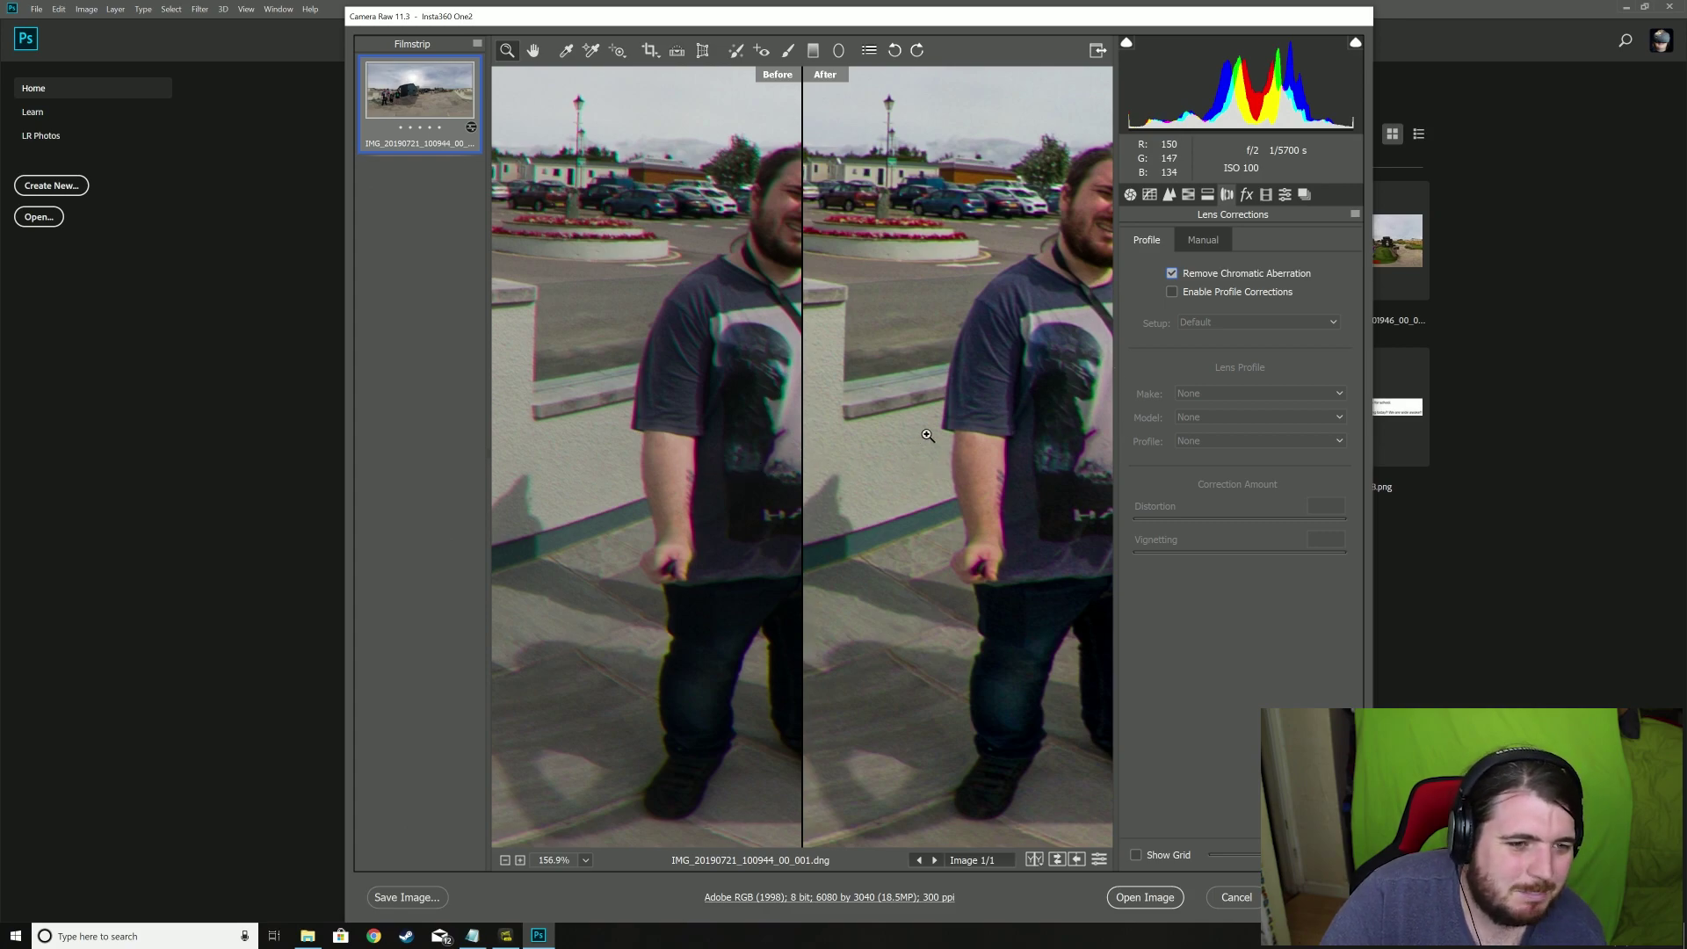
Step: Defringe with Purple Amount 5 and Green Amount 7, then open the image in Photoshop
click(1210, 241)
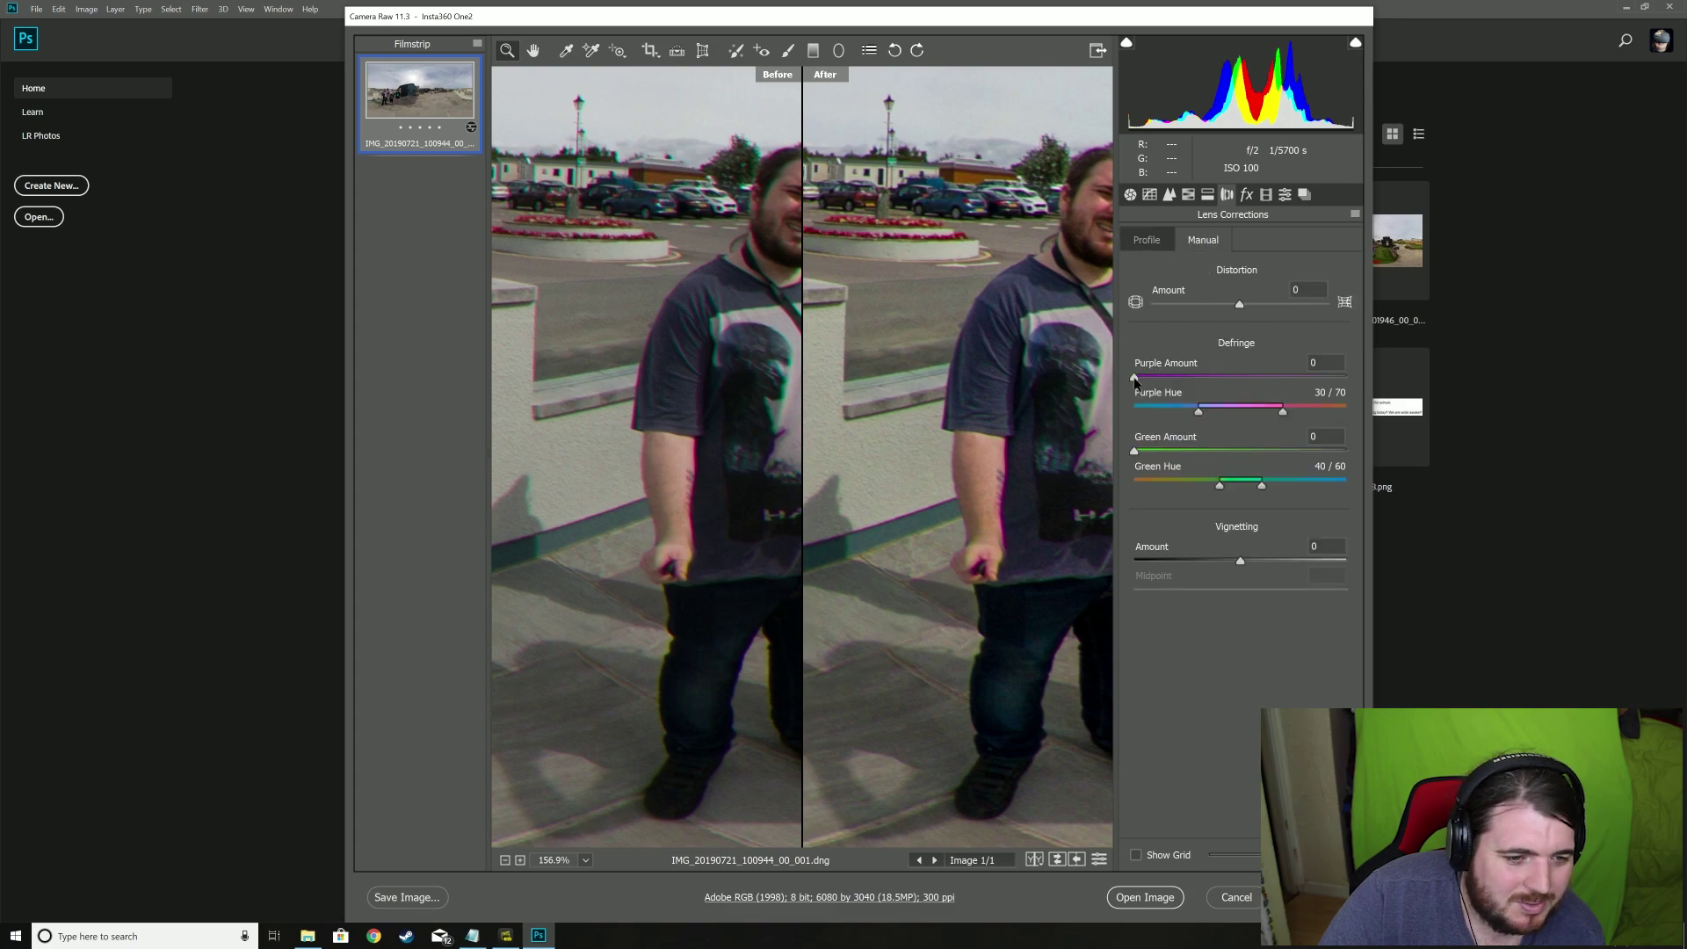
drag(1135, 378, 1184, 380)
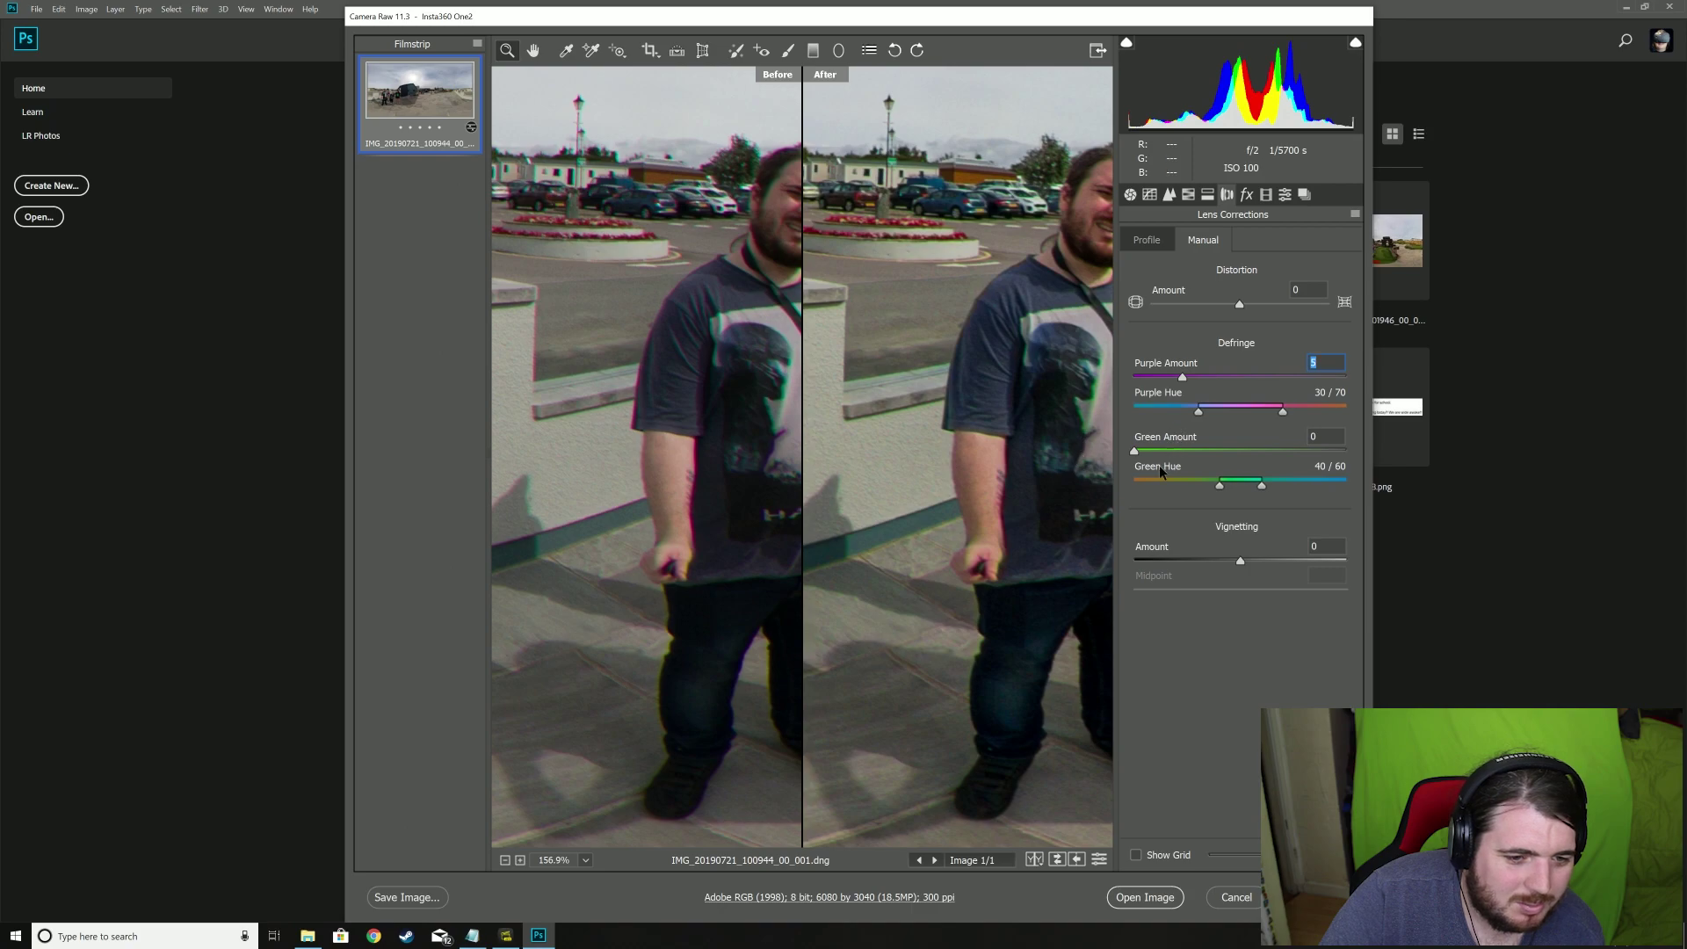
drag(1135, 453, 1149, 460)
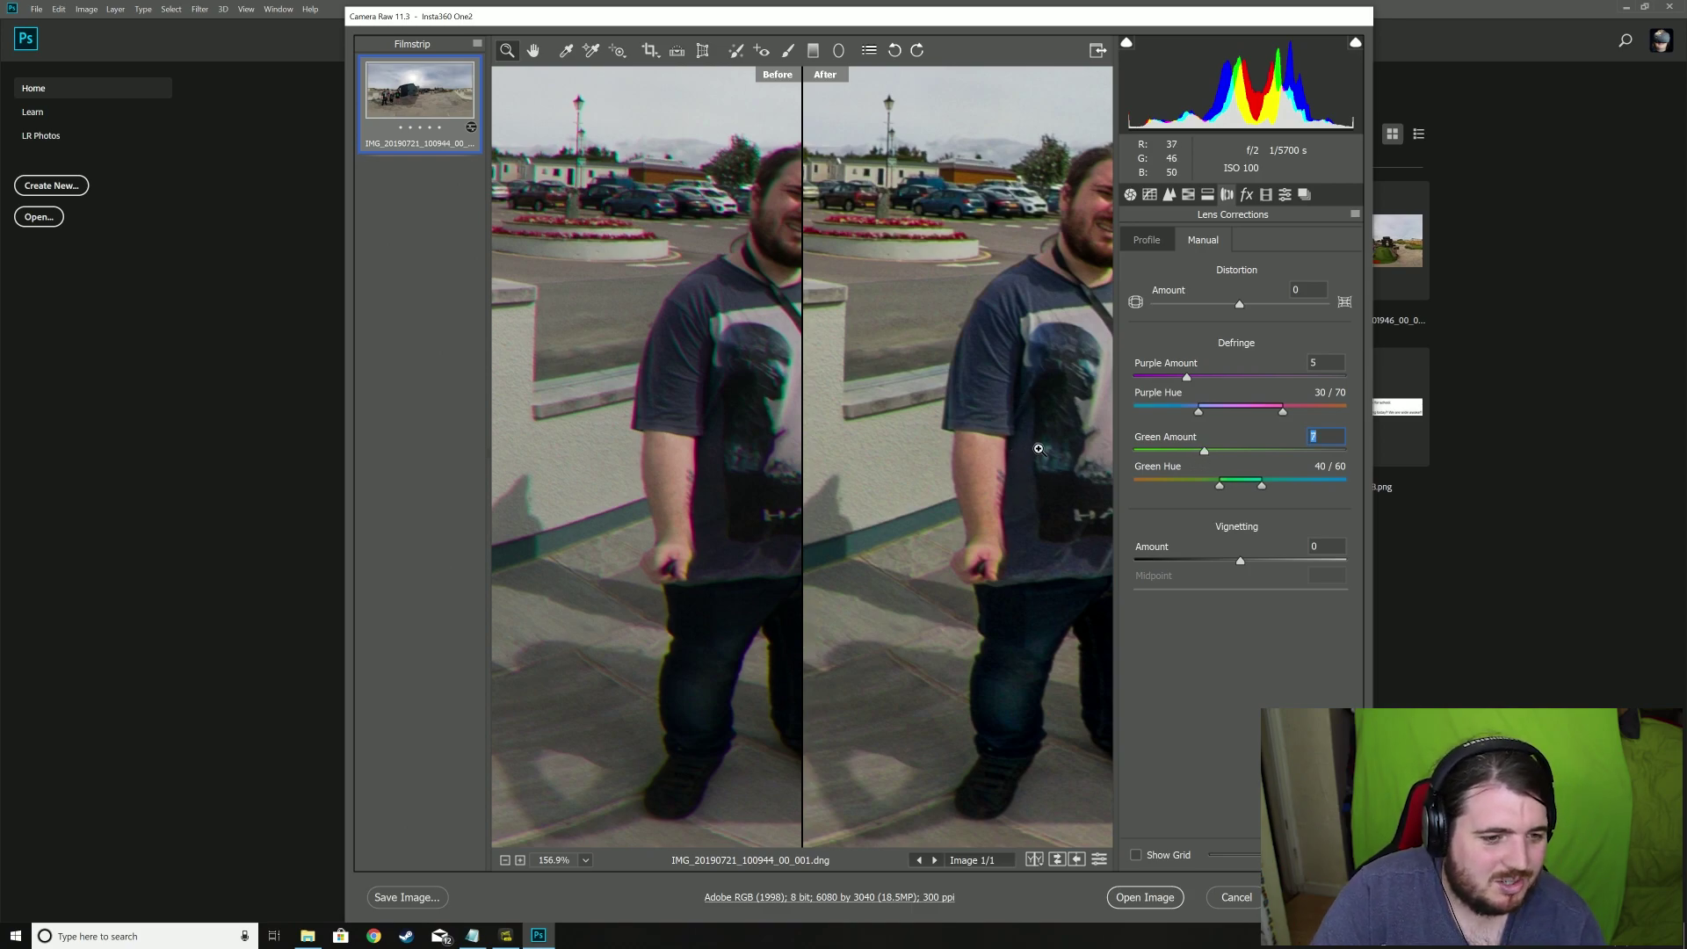
scroll(1039, 448, left, 10)
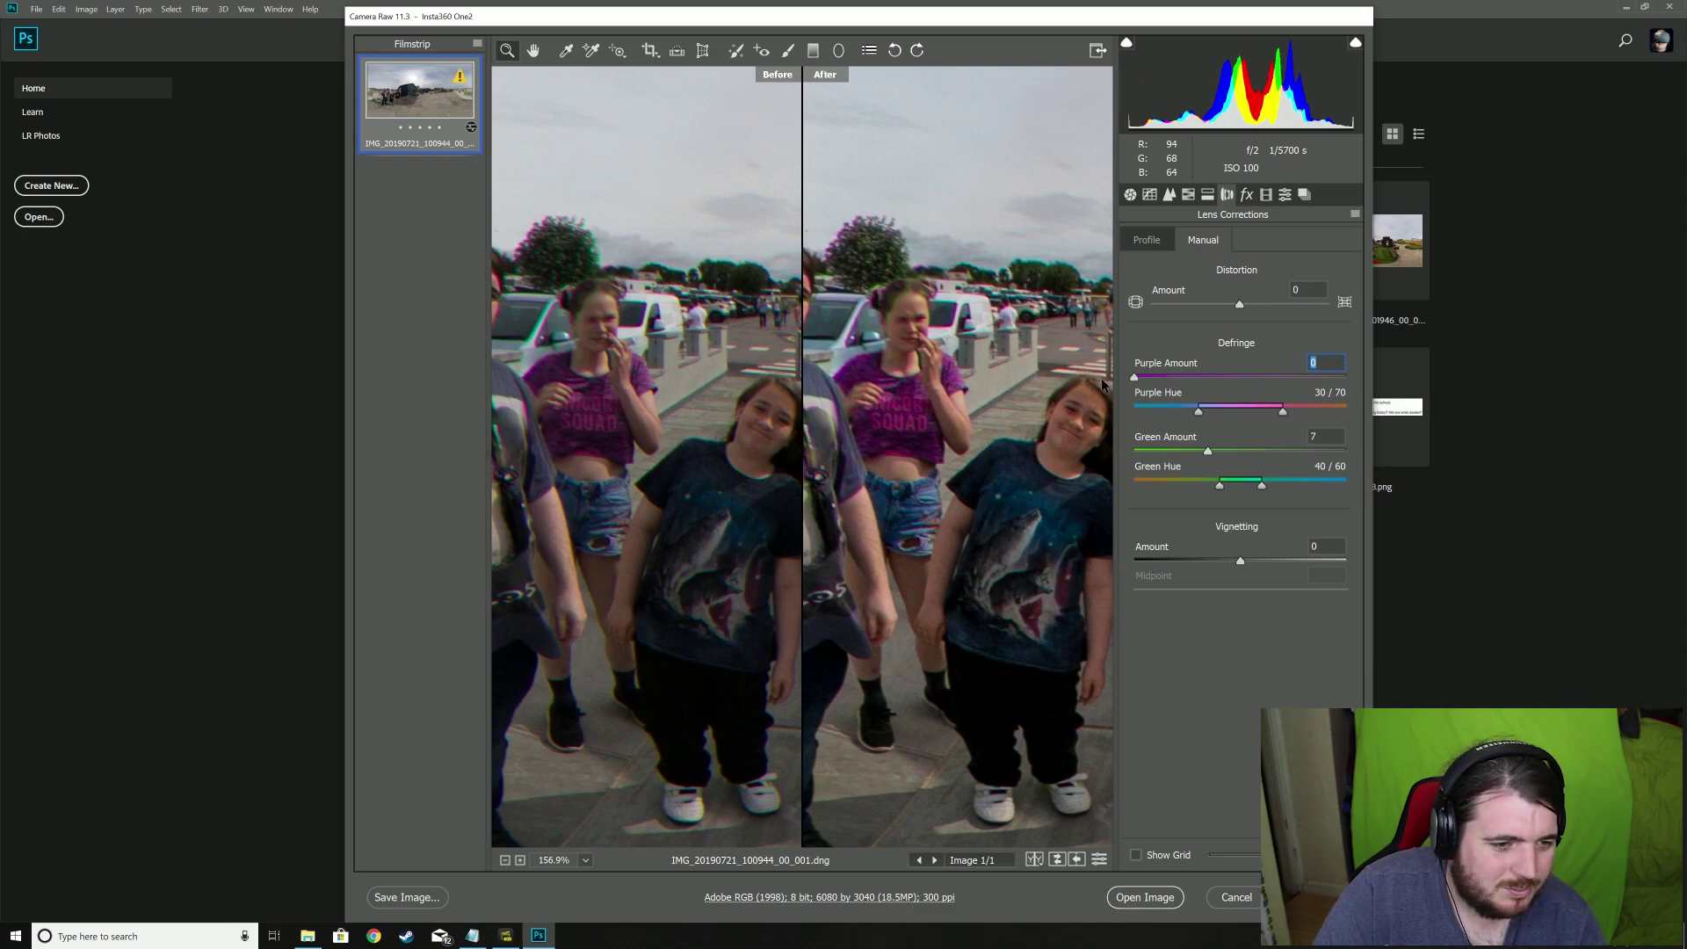
click(1185, 378)
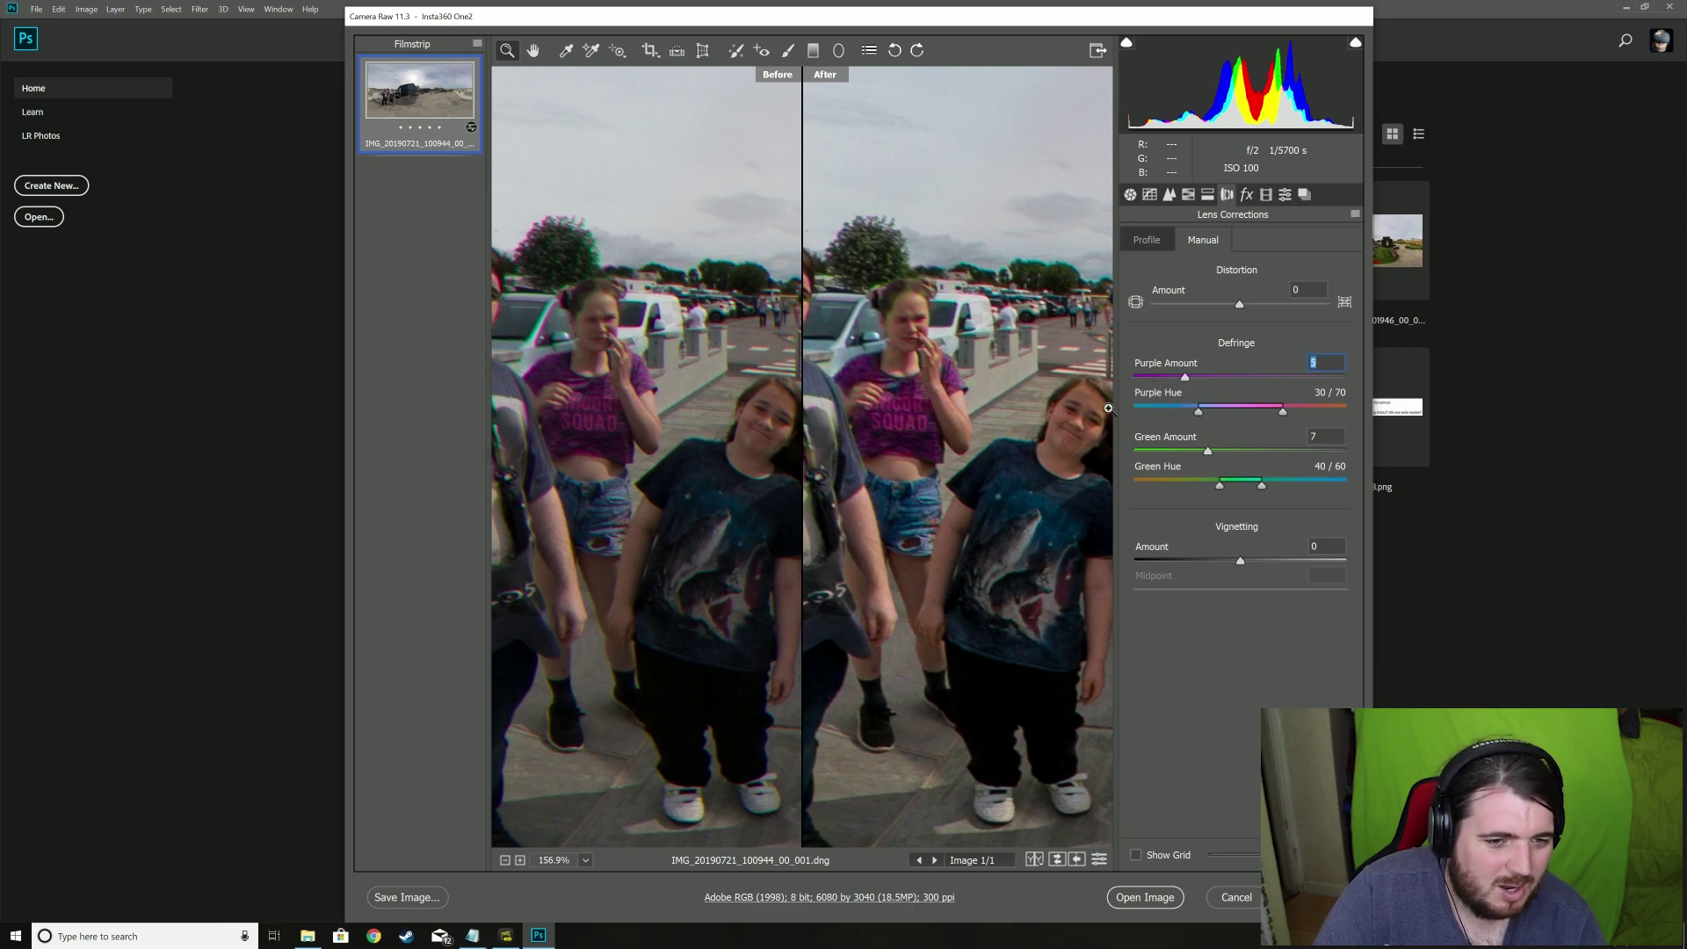
click(1147, 240)
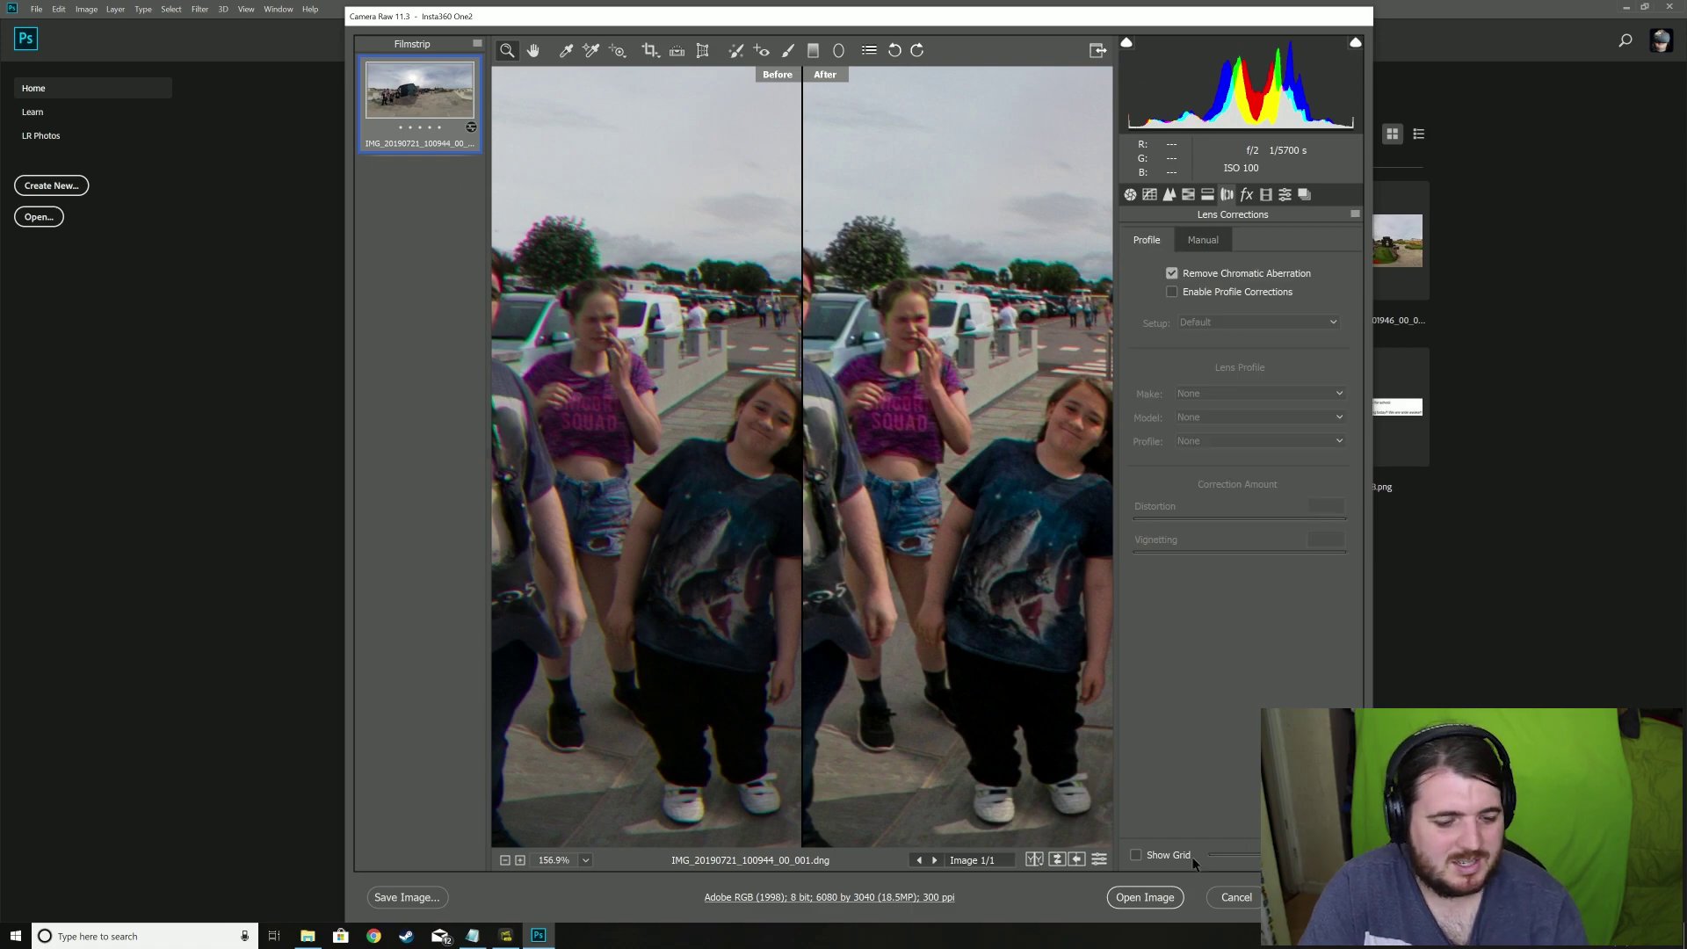
click(1142, 896)
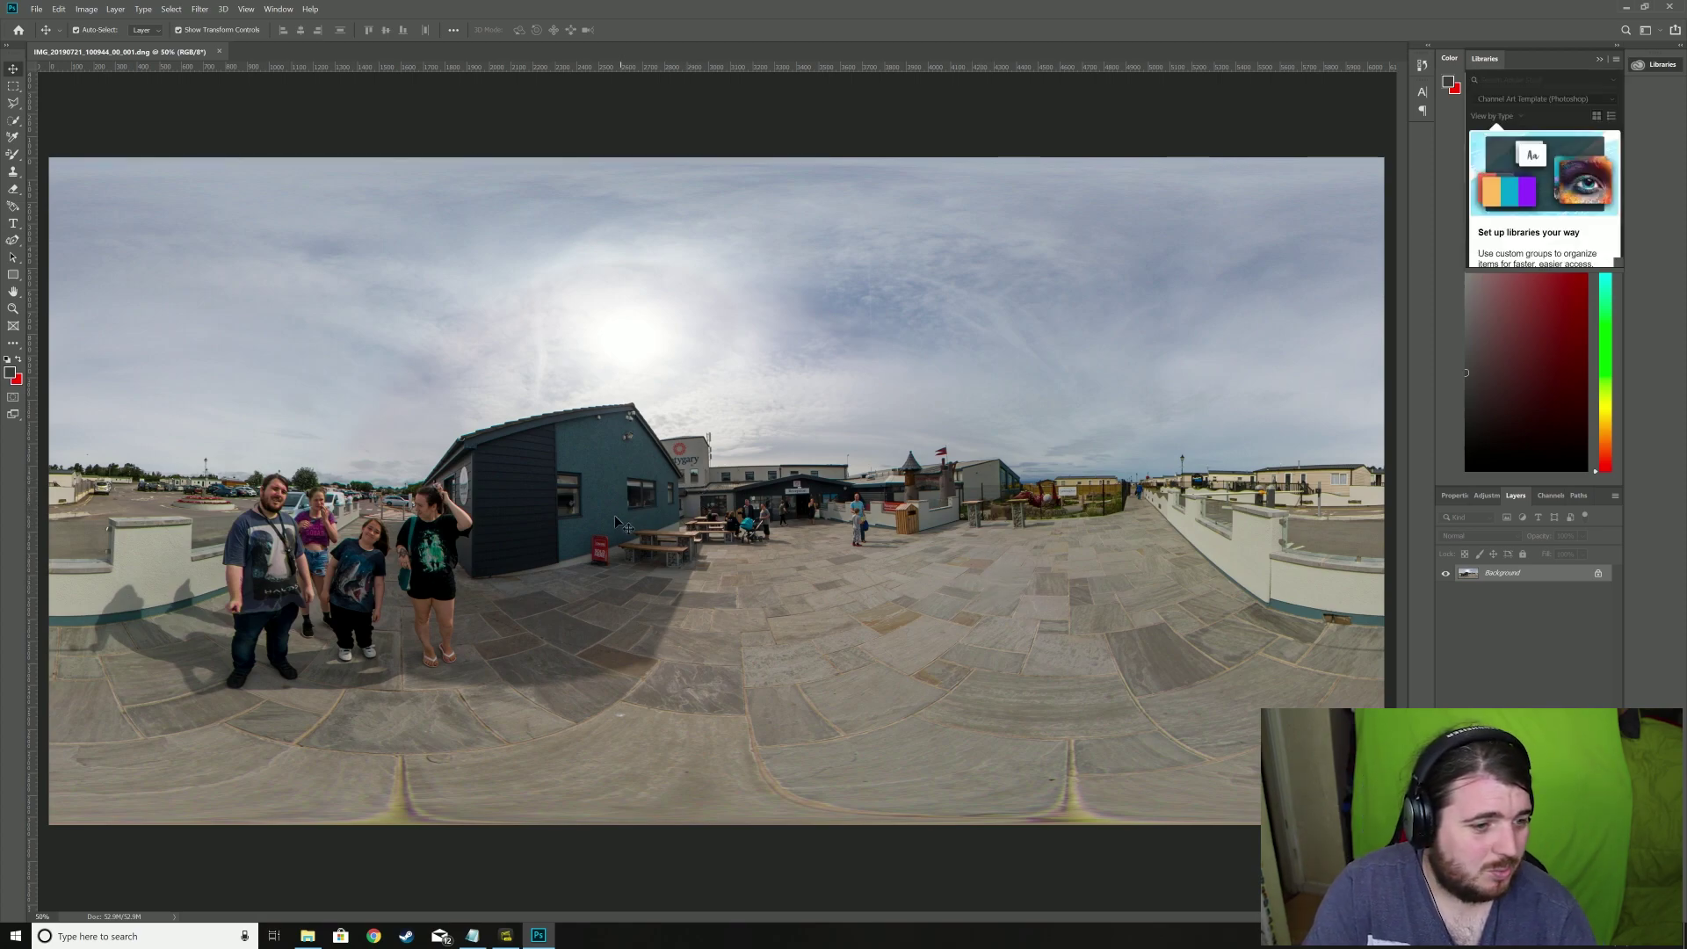
Step: Add a New Guide Layout of 2 centered columns, dismissing the Background layer prompt
click(247, 10)
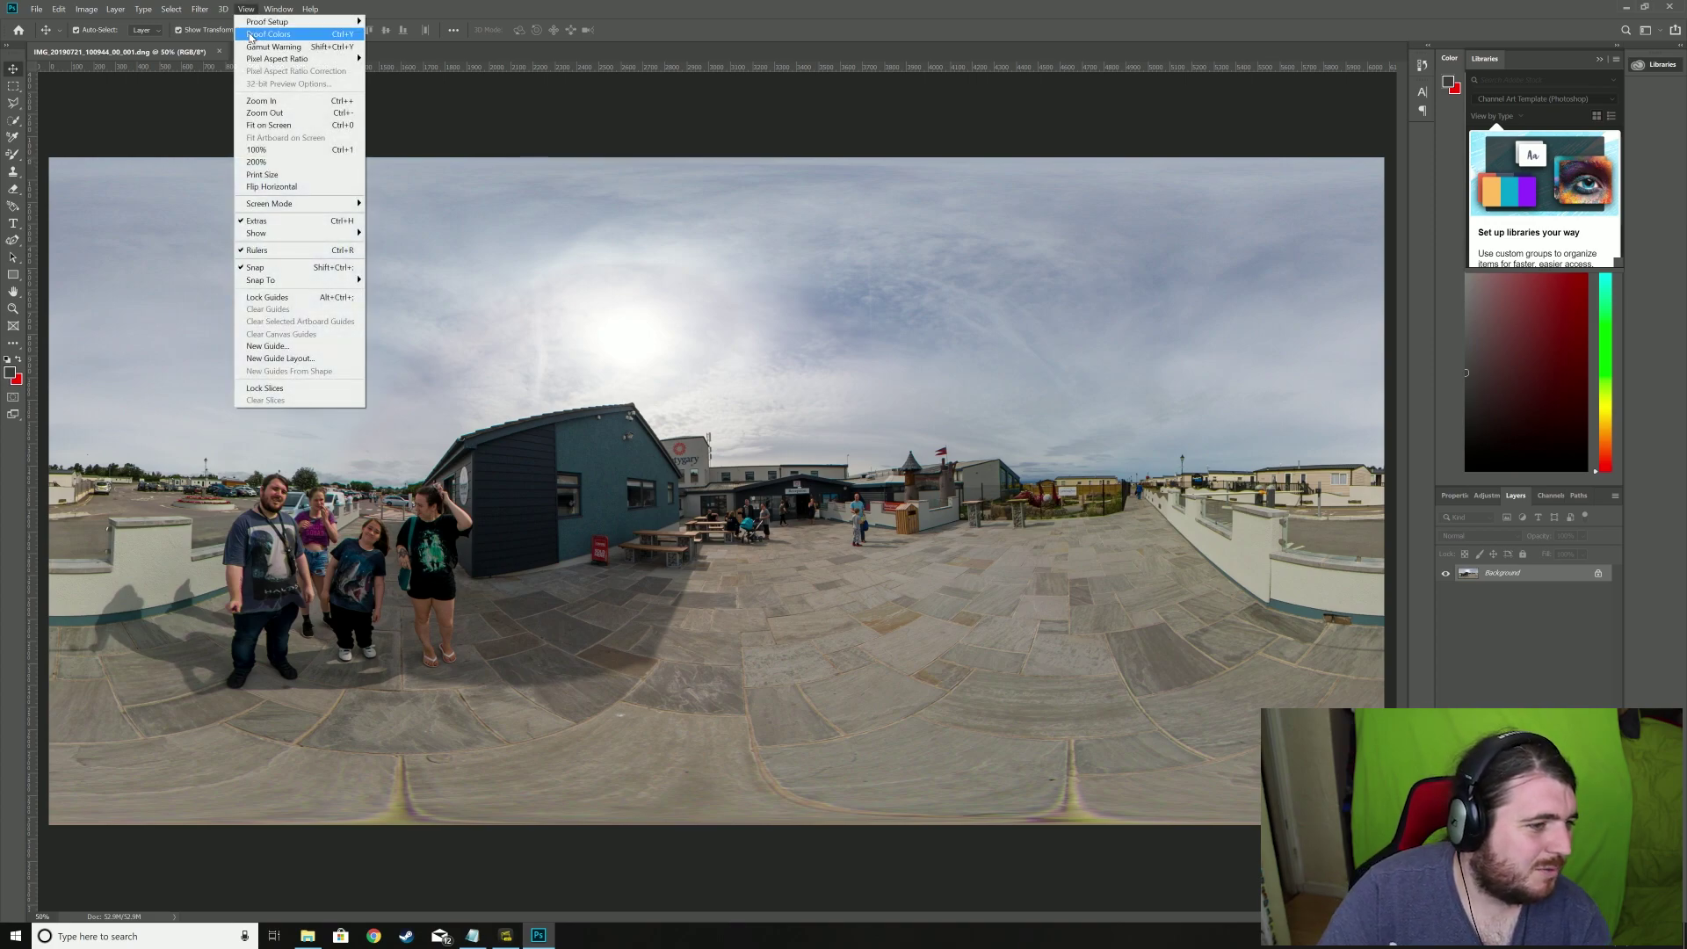
click(280, 359)
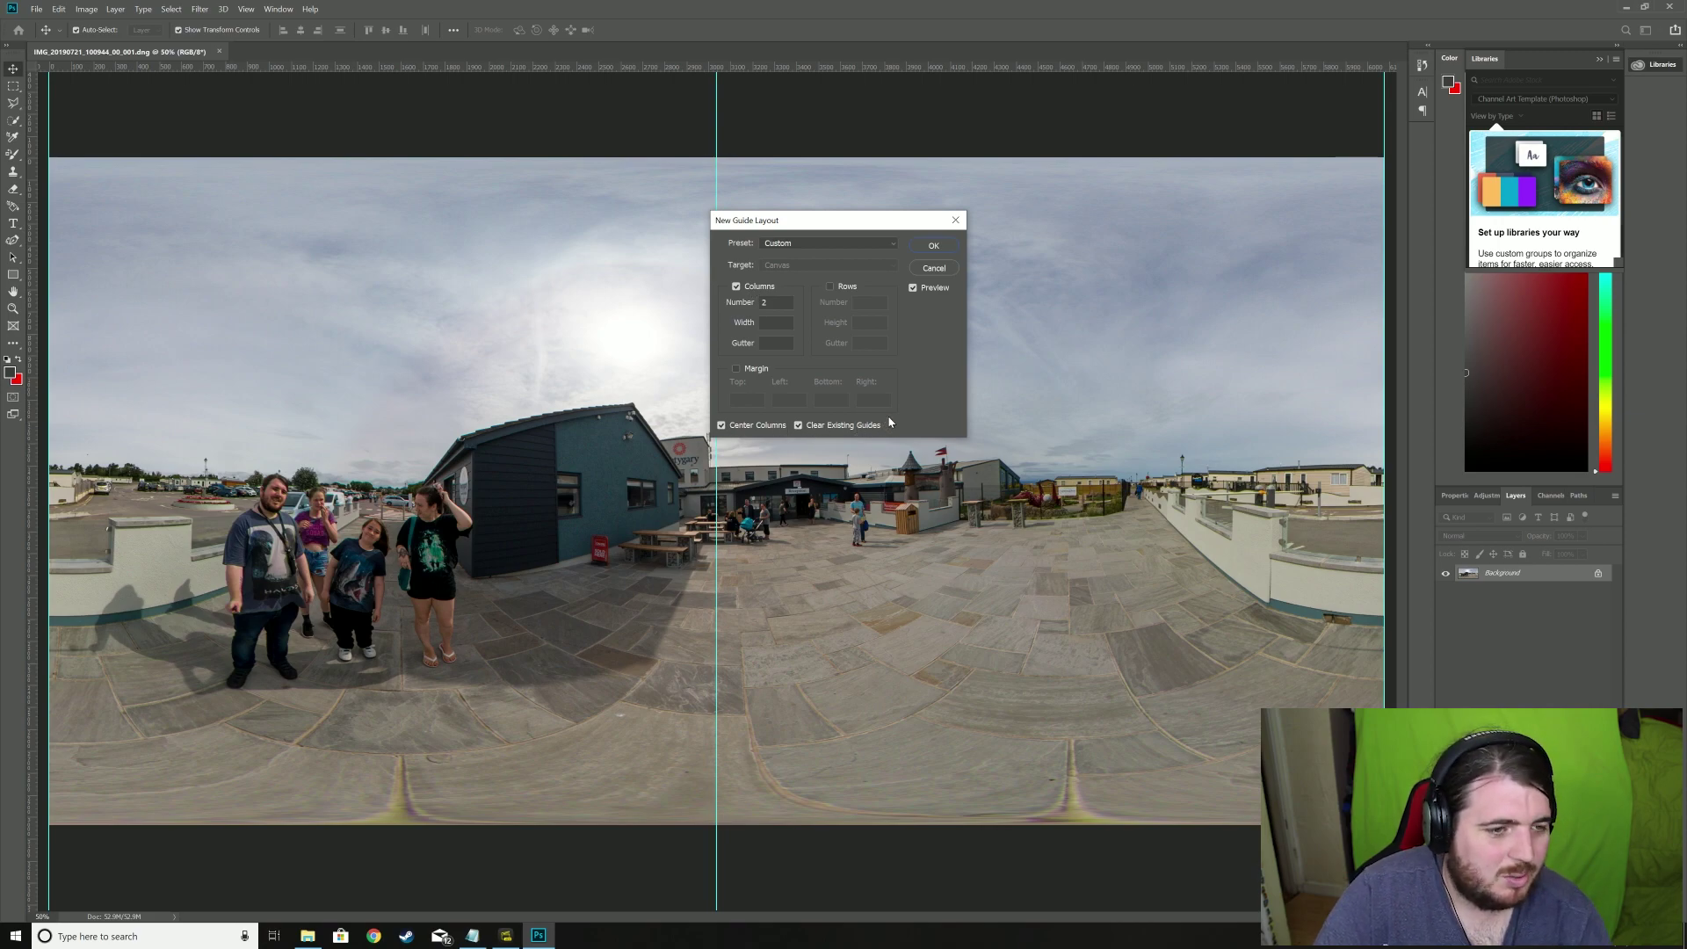
click(935, 246)
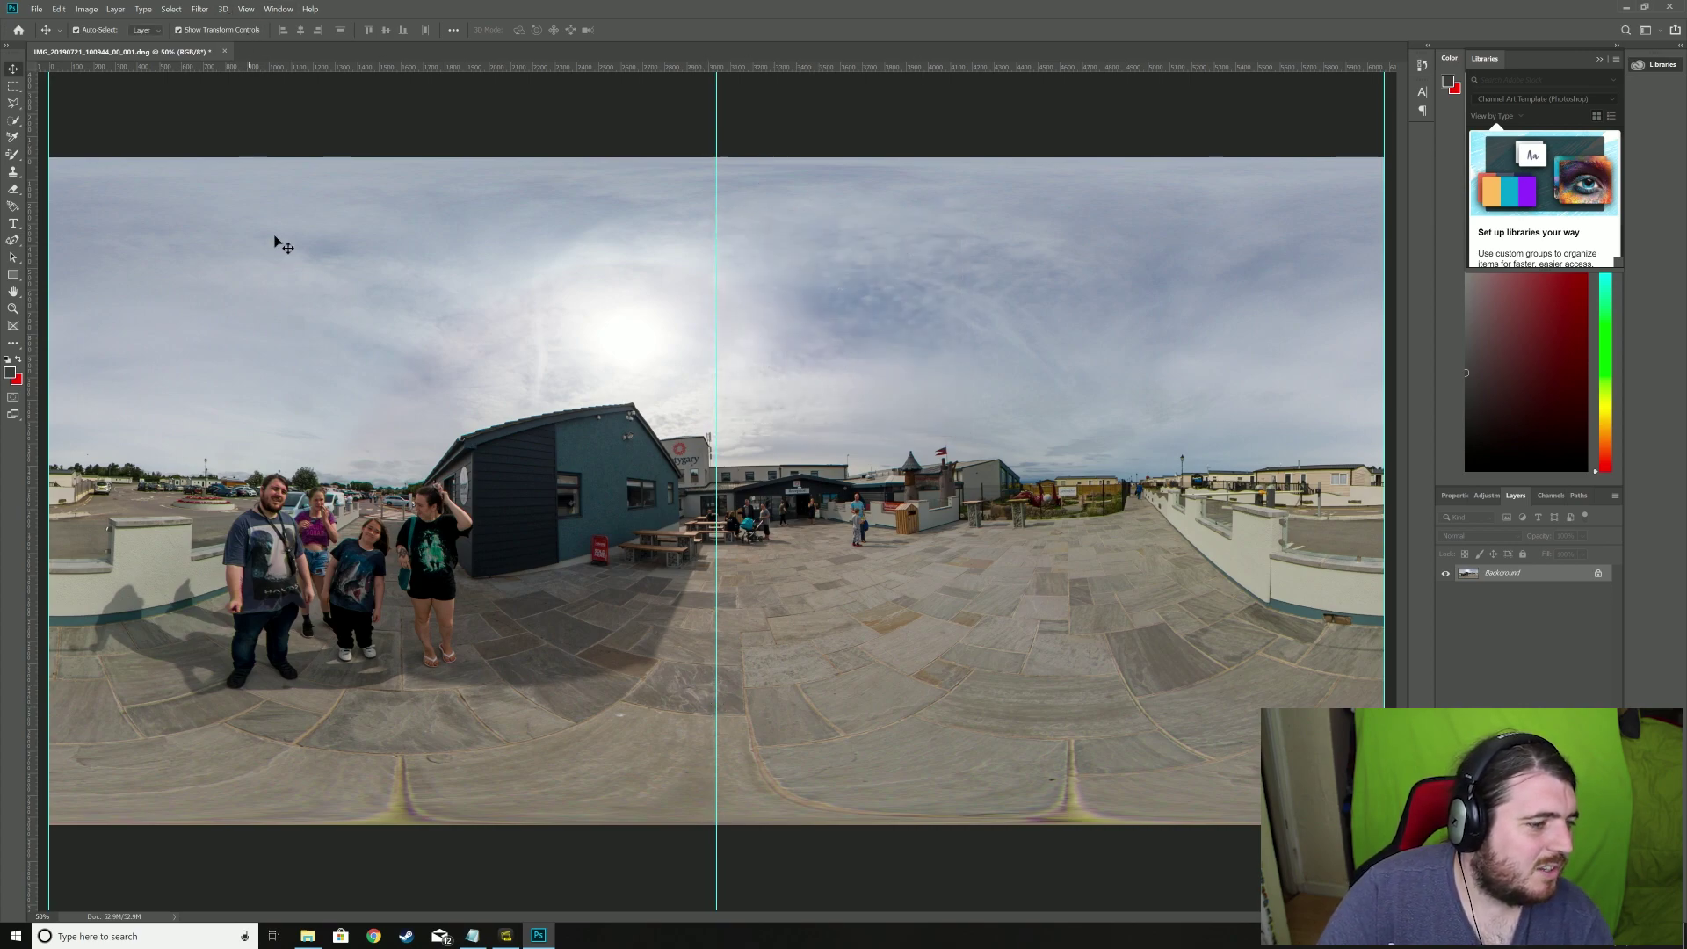
drag(481, 507, 846, 492)
click(1017, 385)
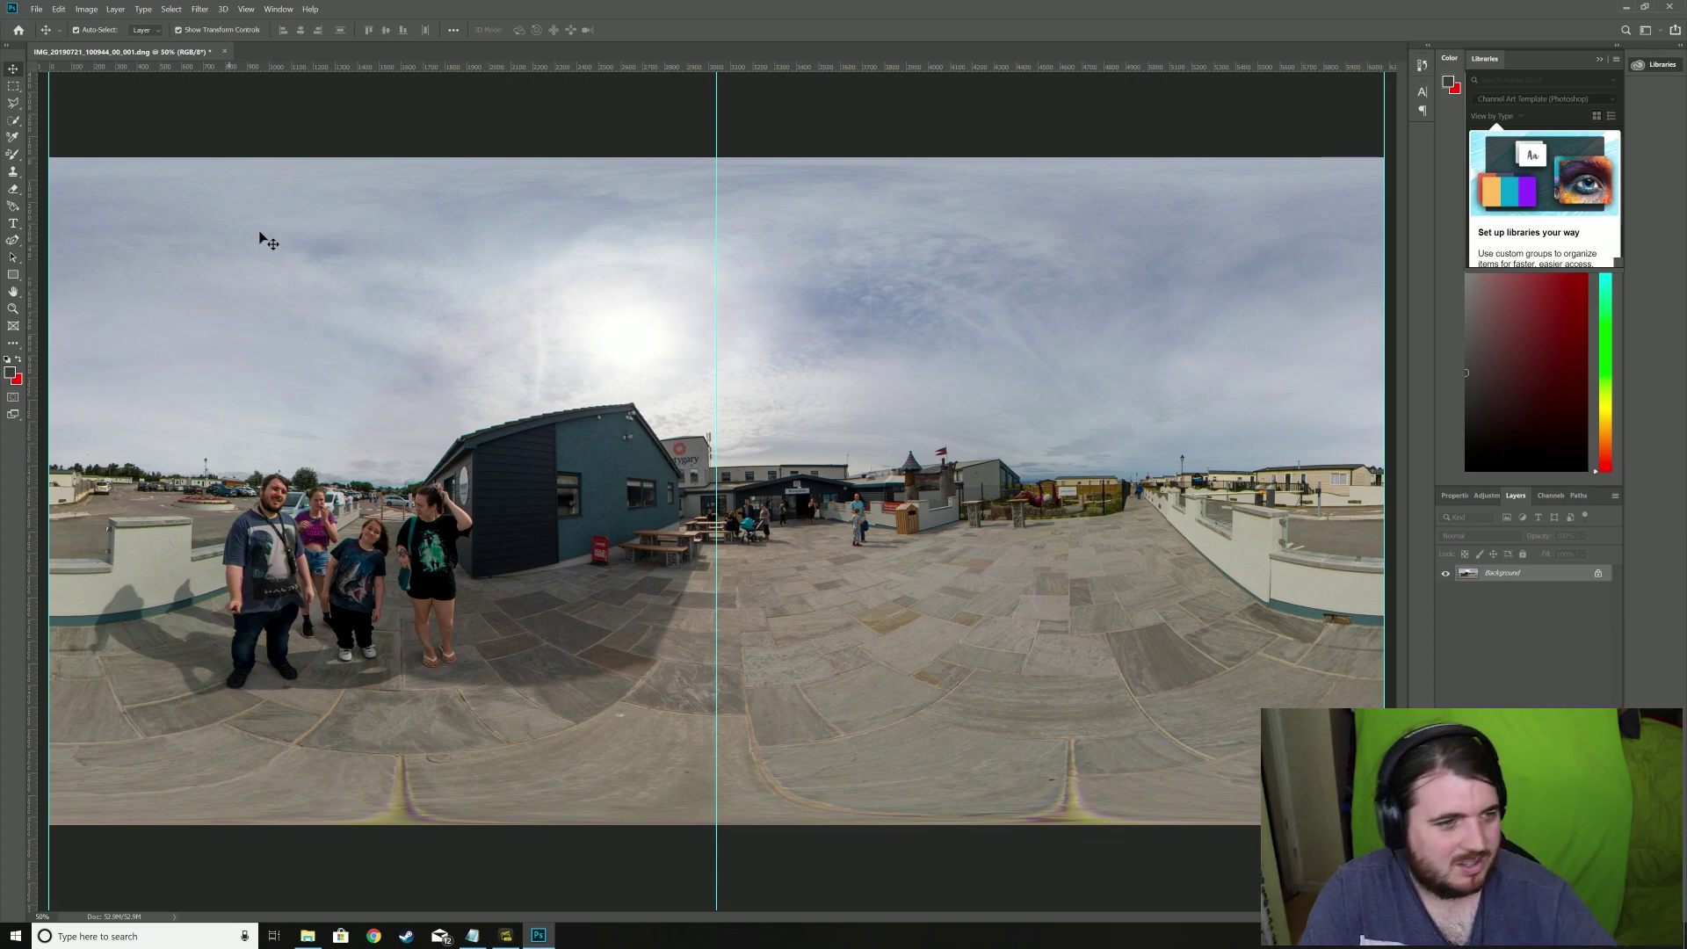
Step: Shift the panorama horizontally with the Offset filter using Wrap Around
click(252, 12)
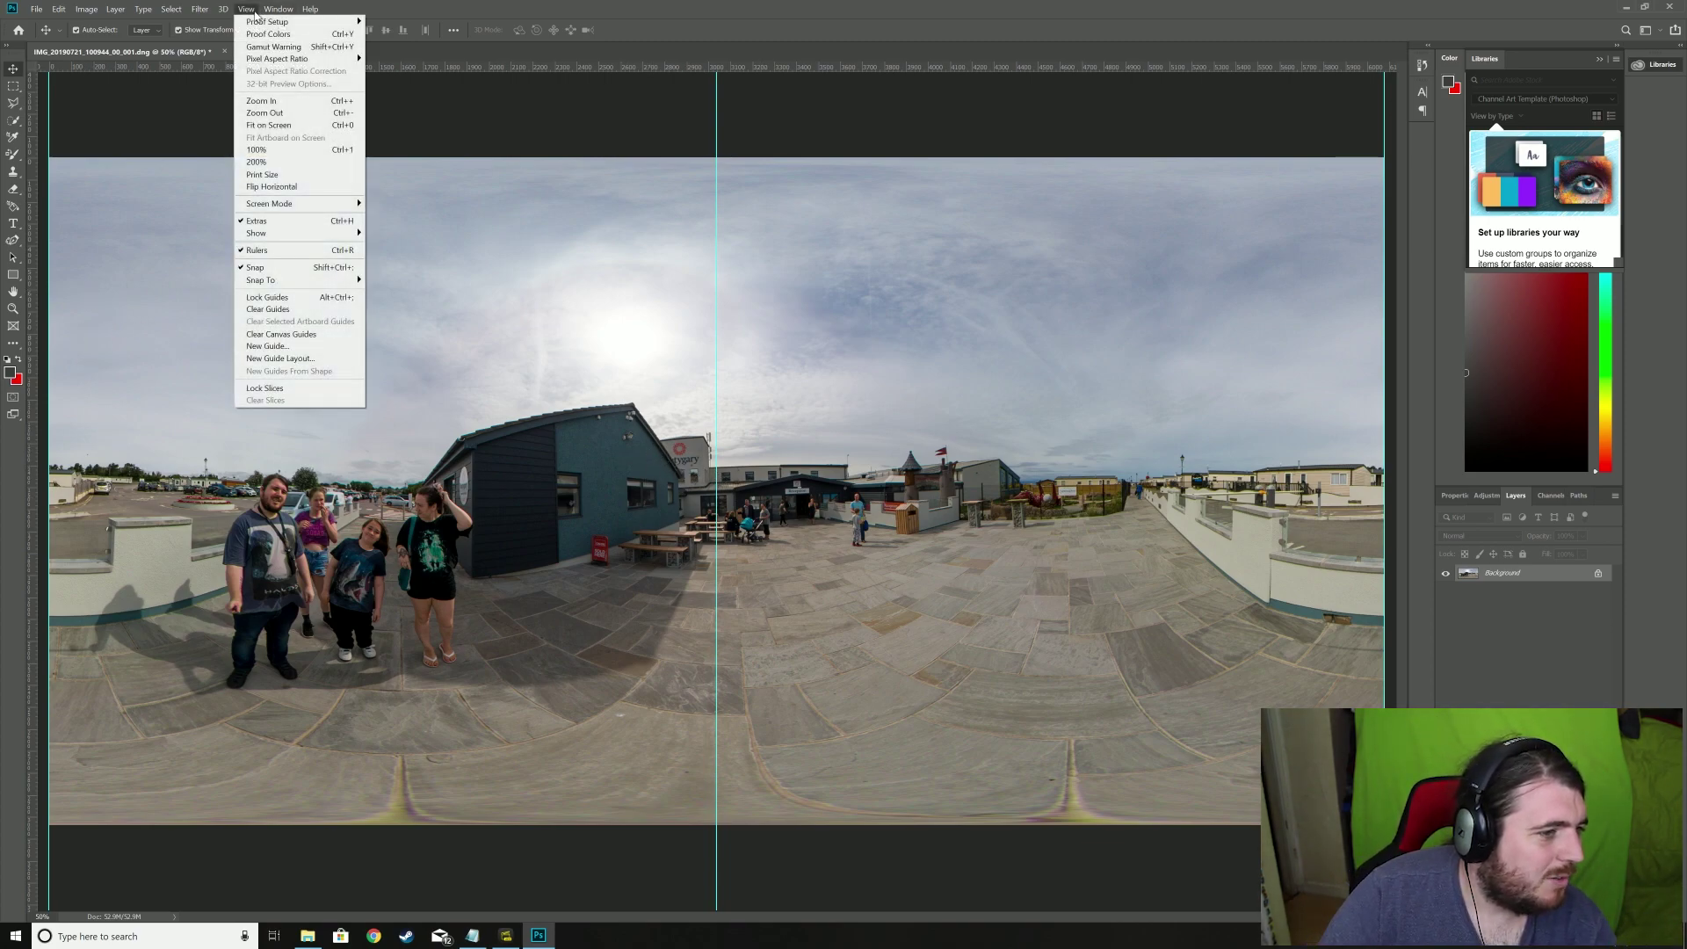
click(249, 11)
click(222, 11)
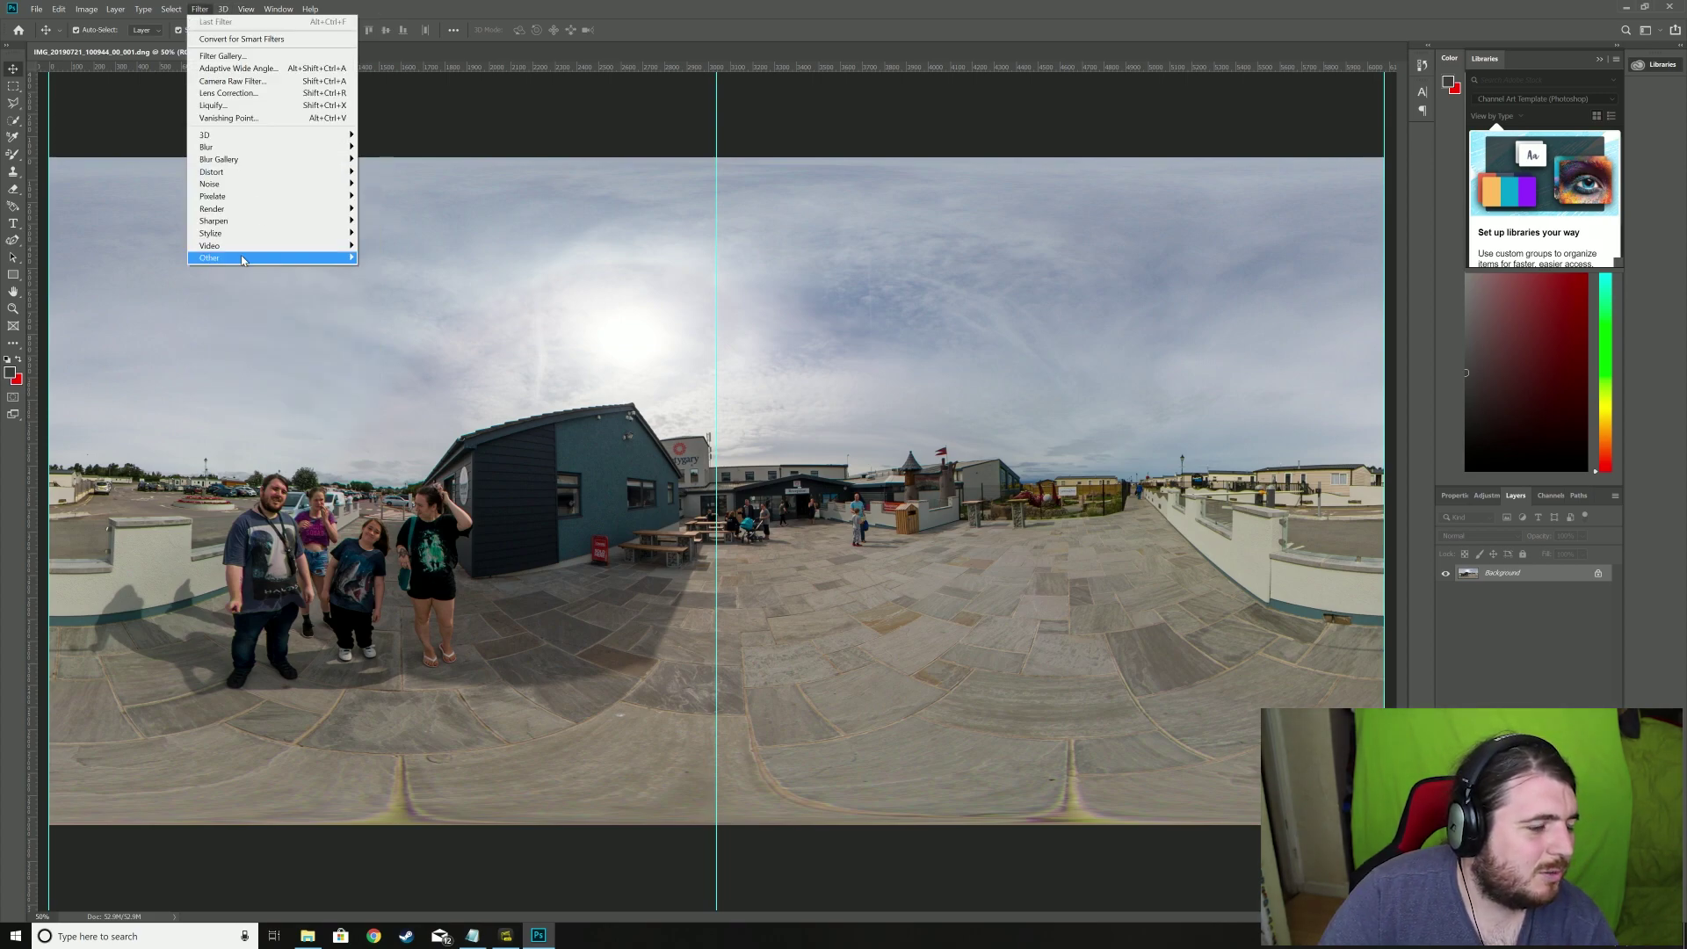
mouse_move(243, 260)
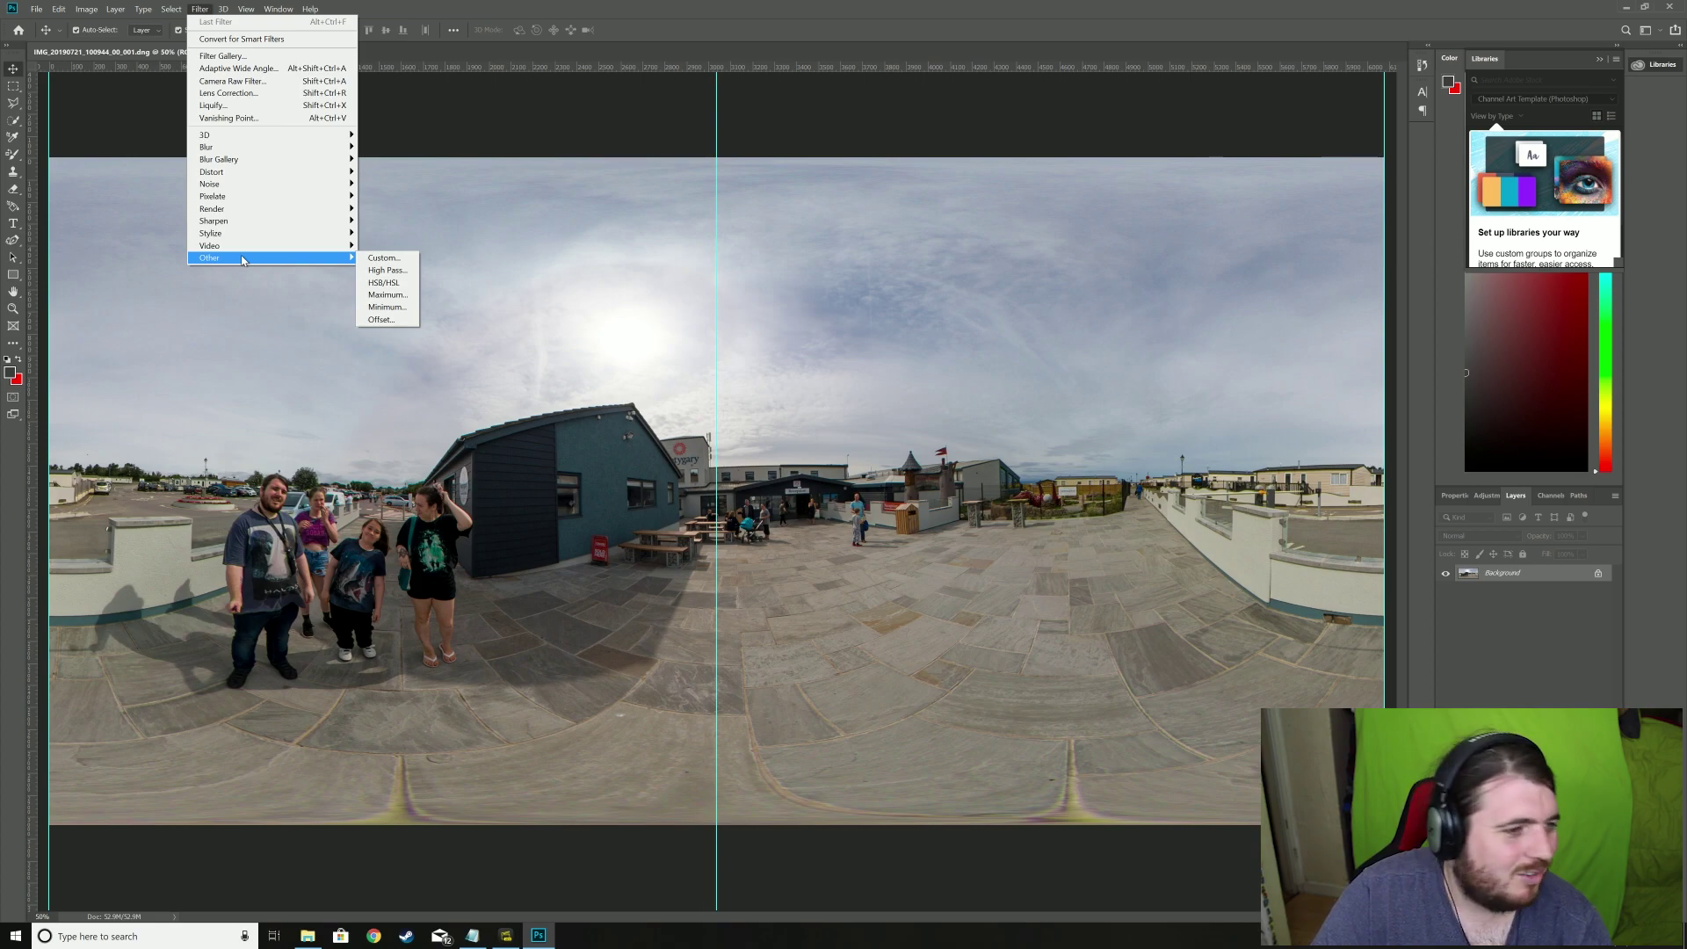
click(381, 319)
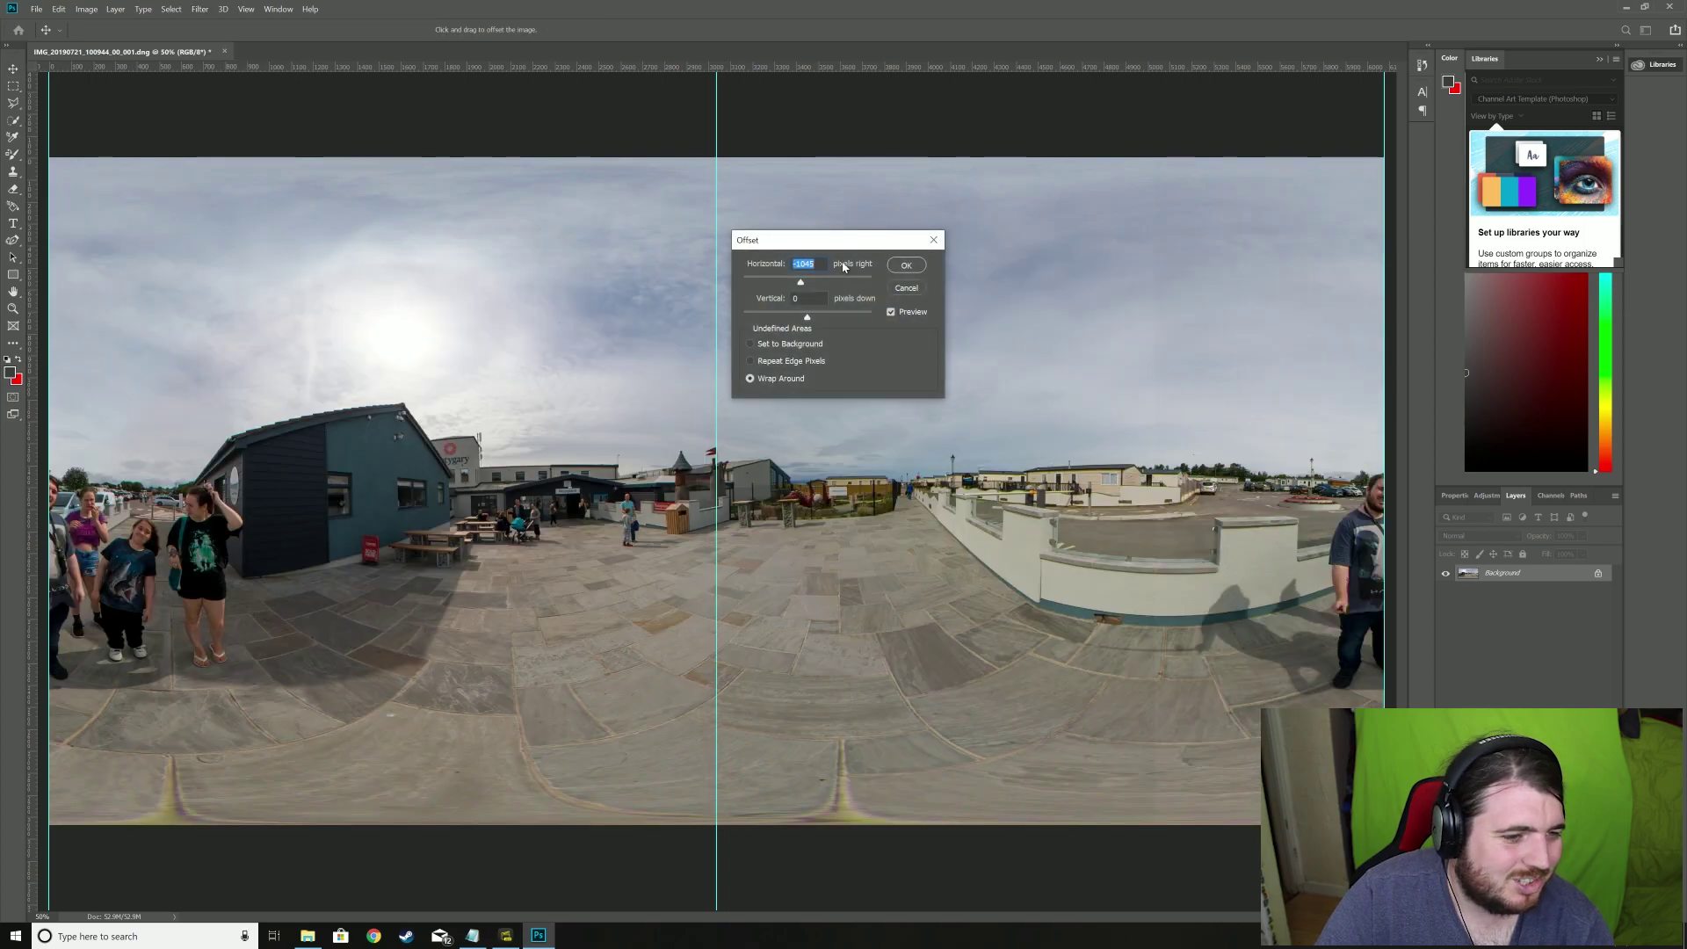
drag(803, 283, 781, 272)
key(Return)
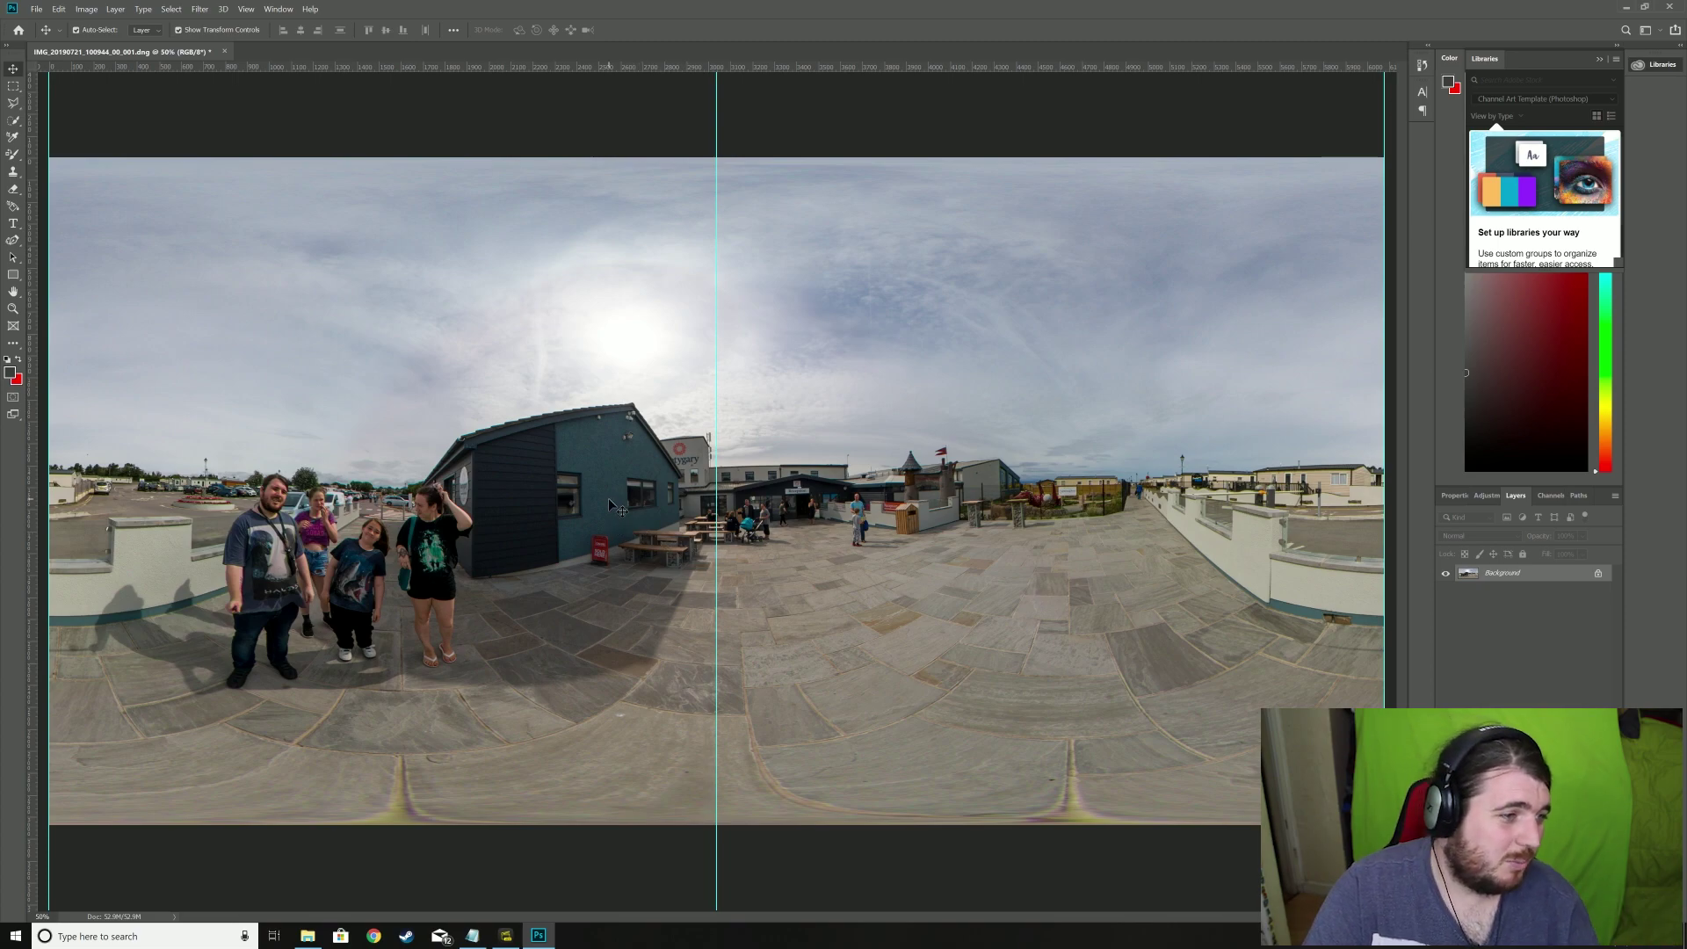
Step: Offset the panorama again so the group of people sits on the centre guide
click(246, 9)
mouse_move(201, 9)
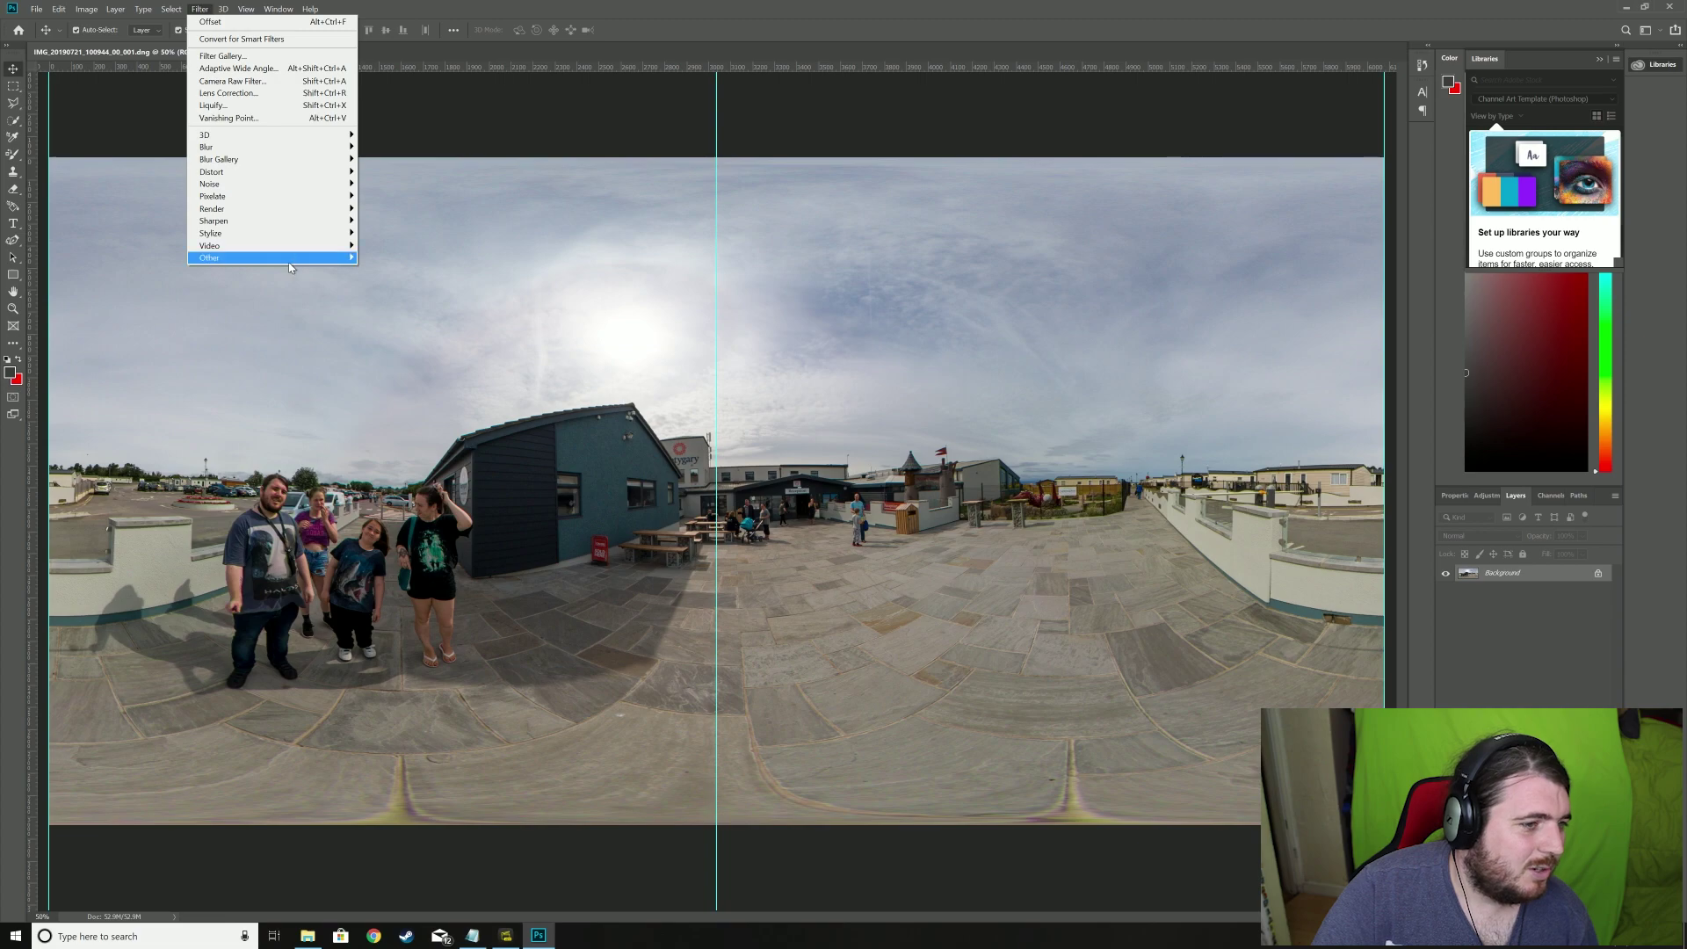
click(380, 320)
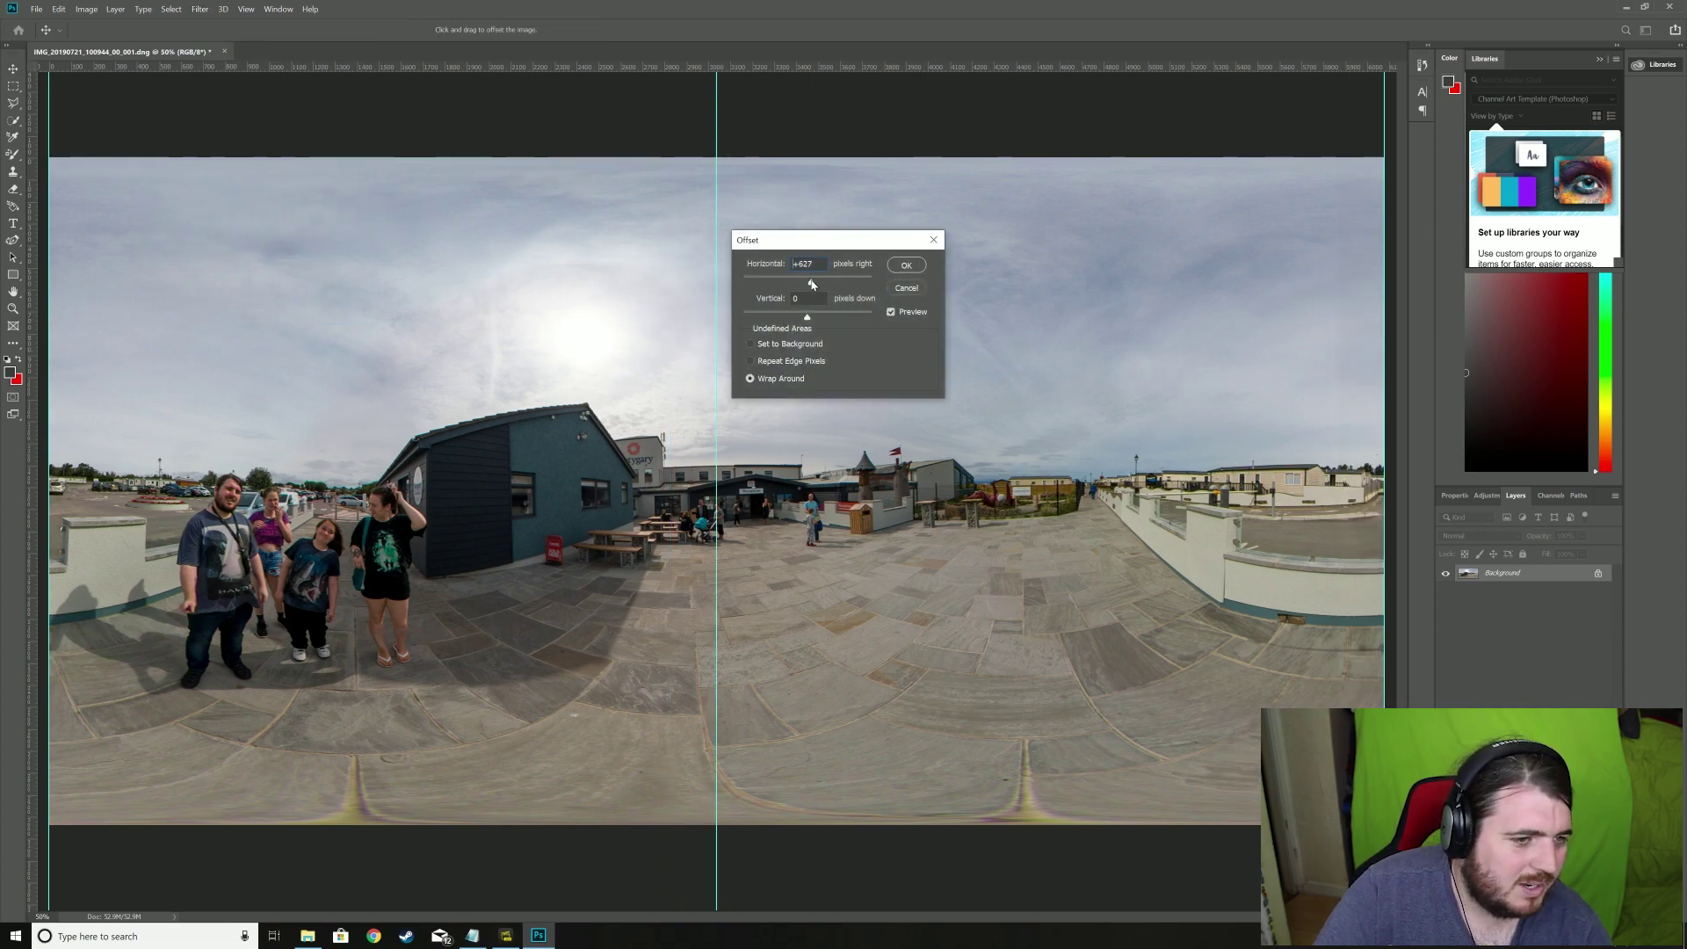
drag(811, 283, 819, 287)
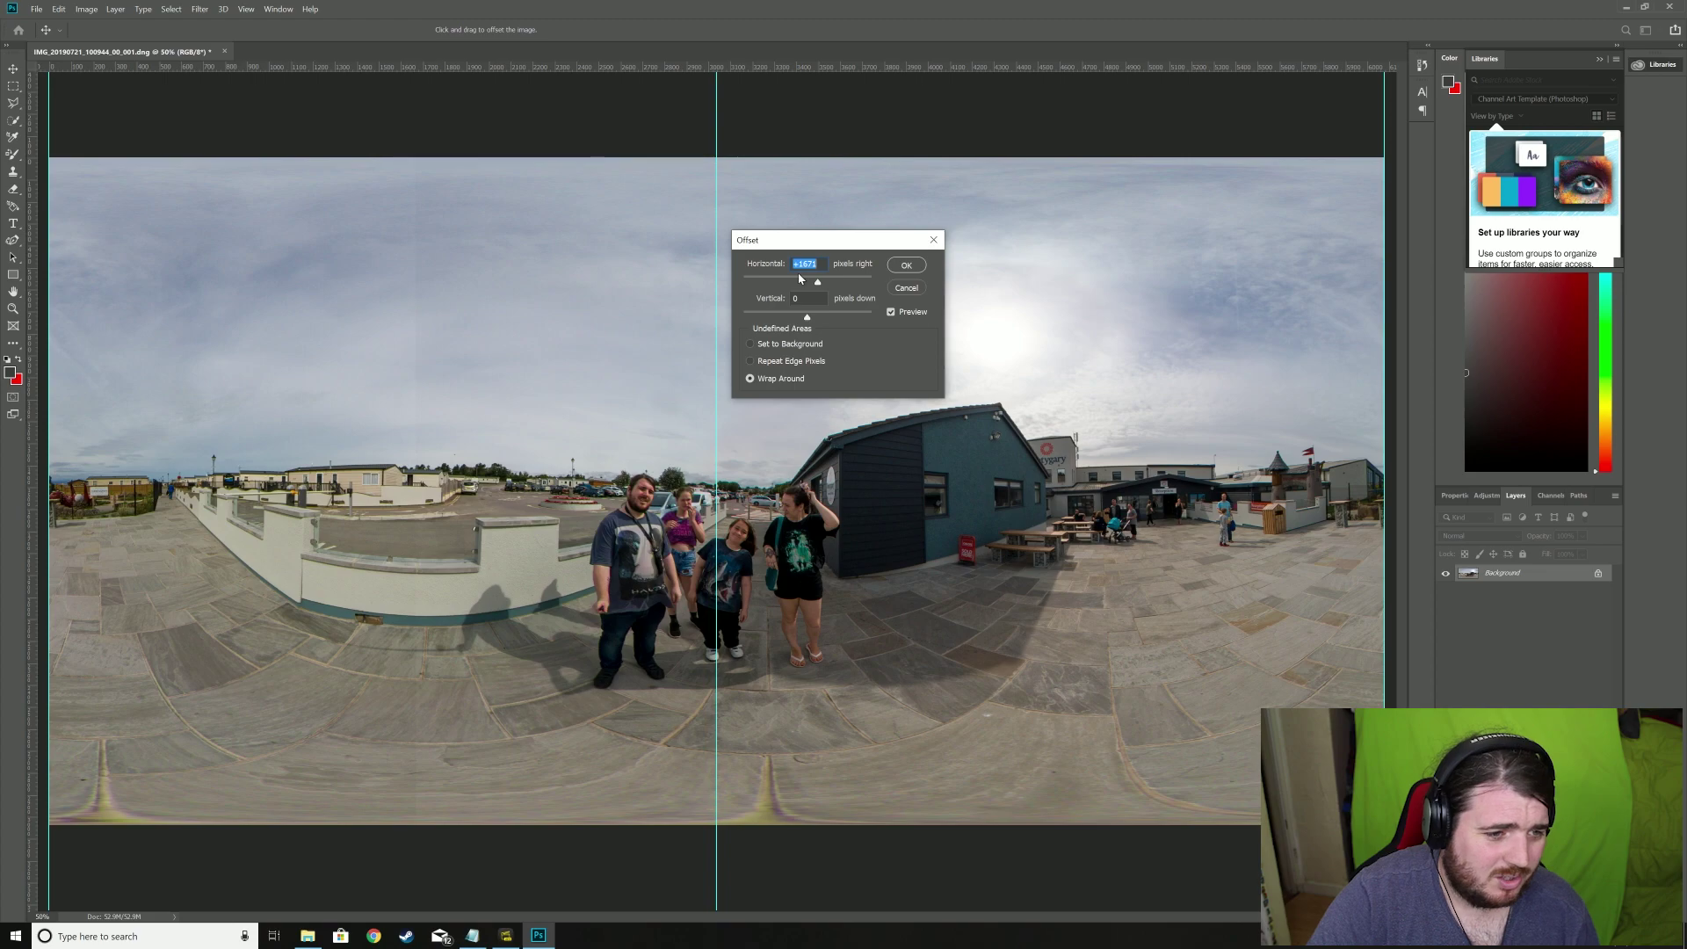
click(907, 265)
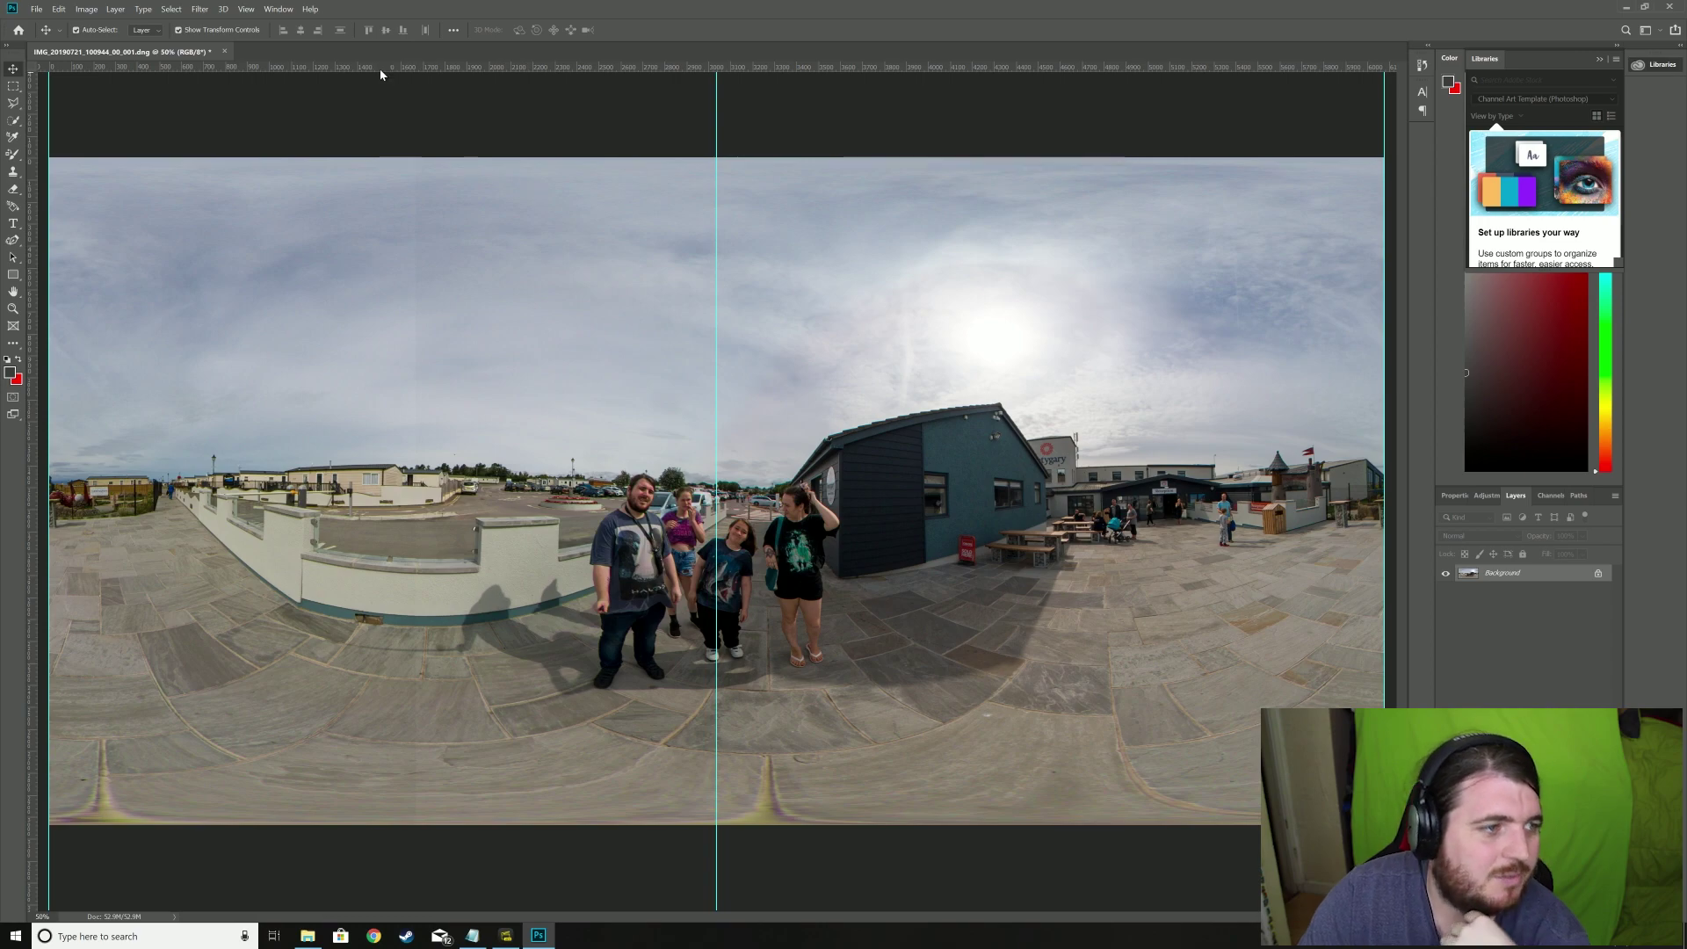
Step: Make a New Panorama Layer From Selected Layer via 3D > Spherical Panorama, then accept the 3D workspace
click(201, 10)
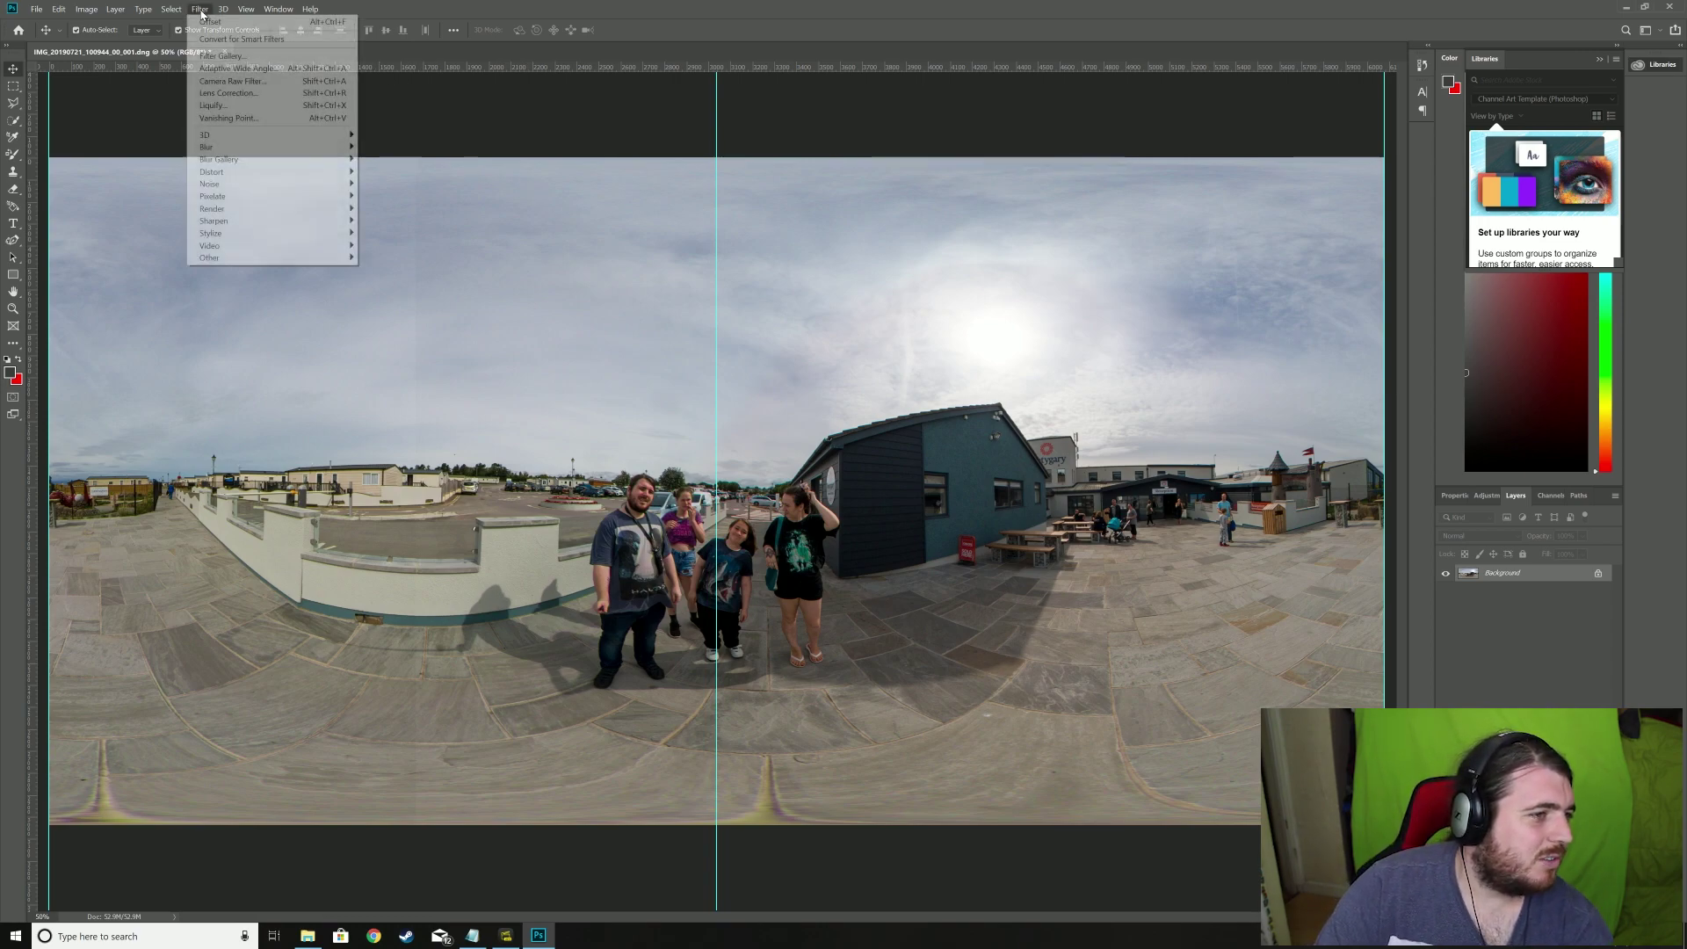
mouse_move(171, 15)
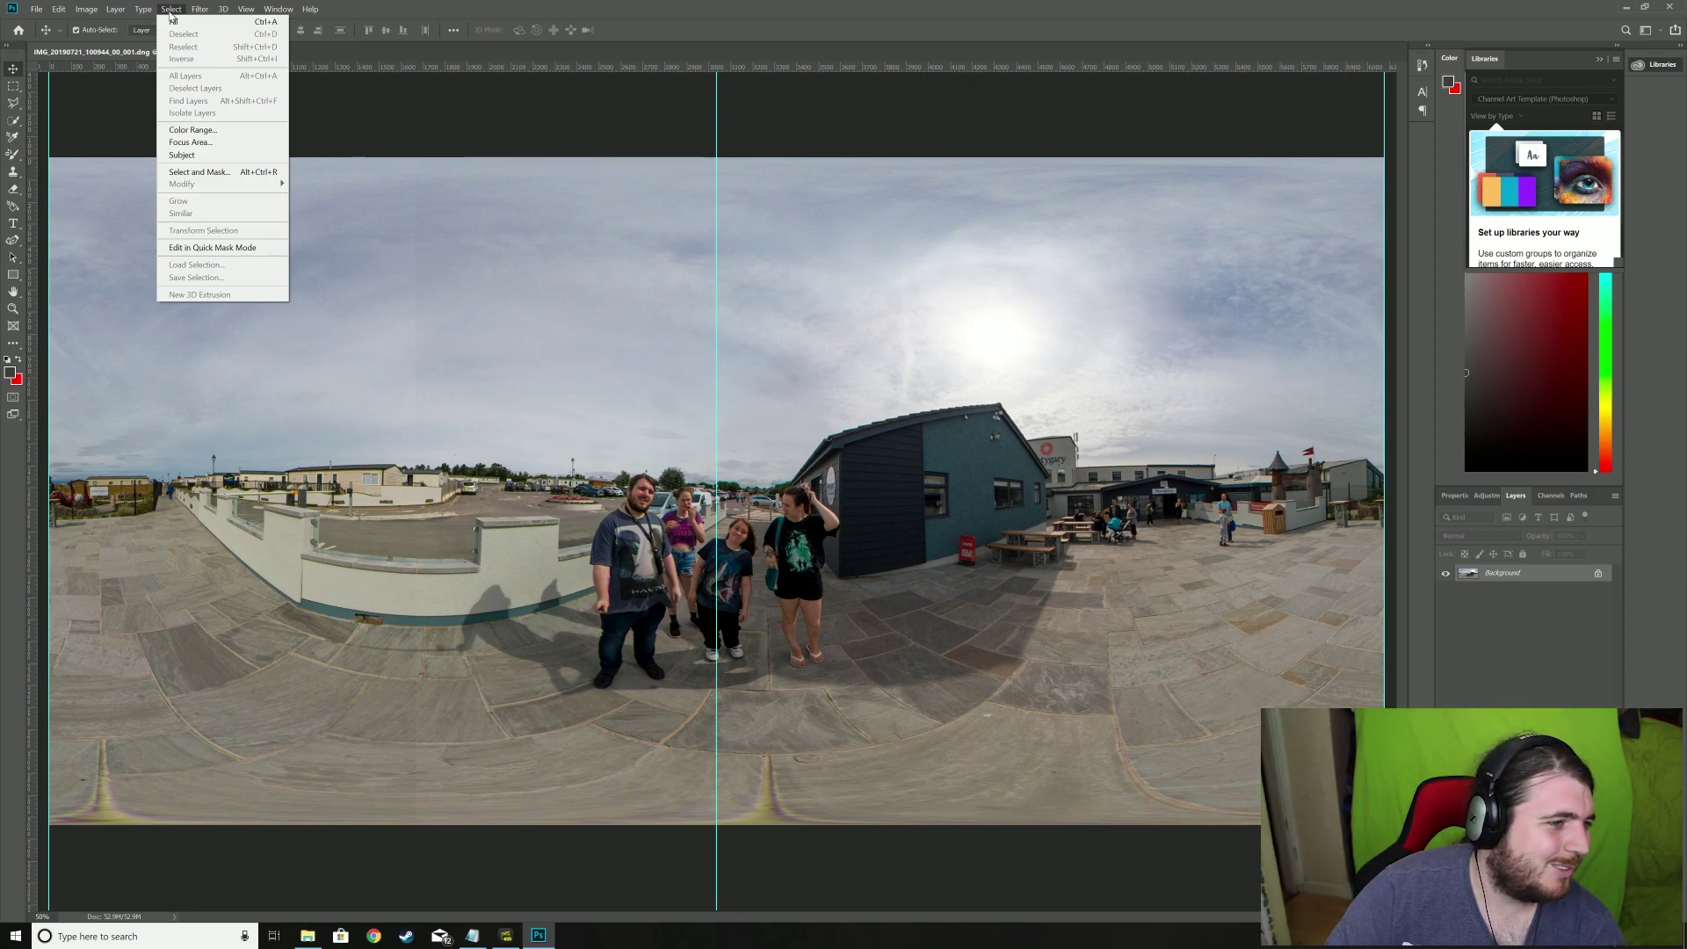
mouse_move(225, 12)
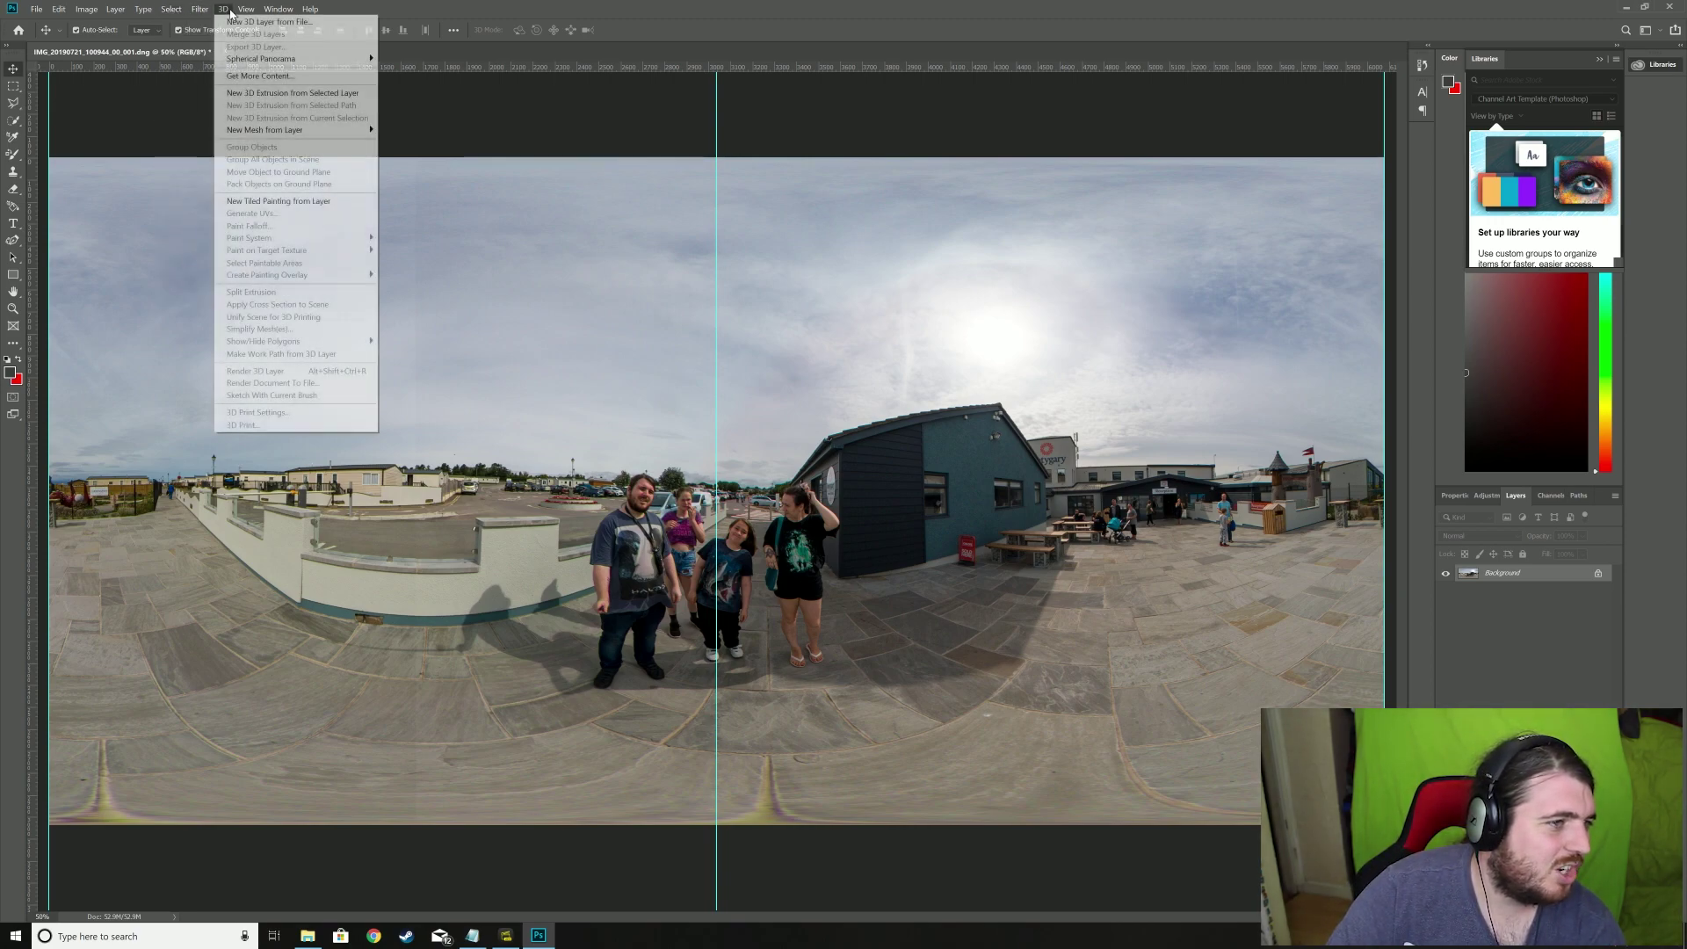
mouse_move(273, 58)
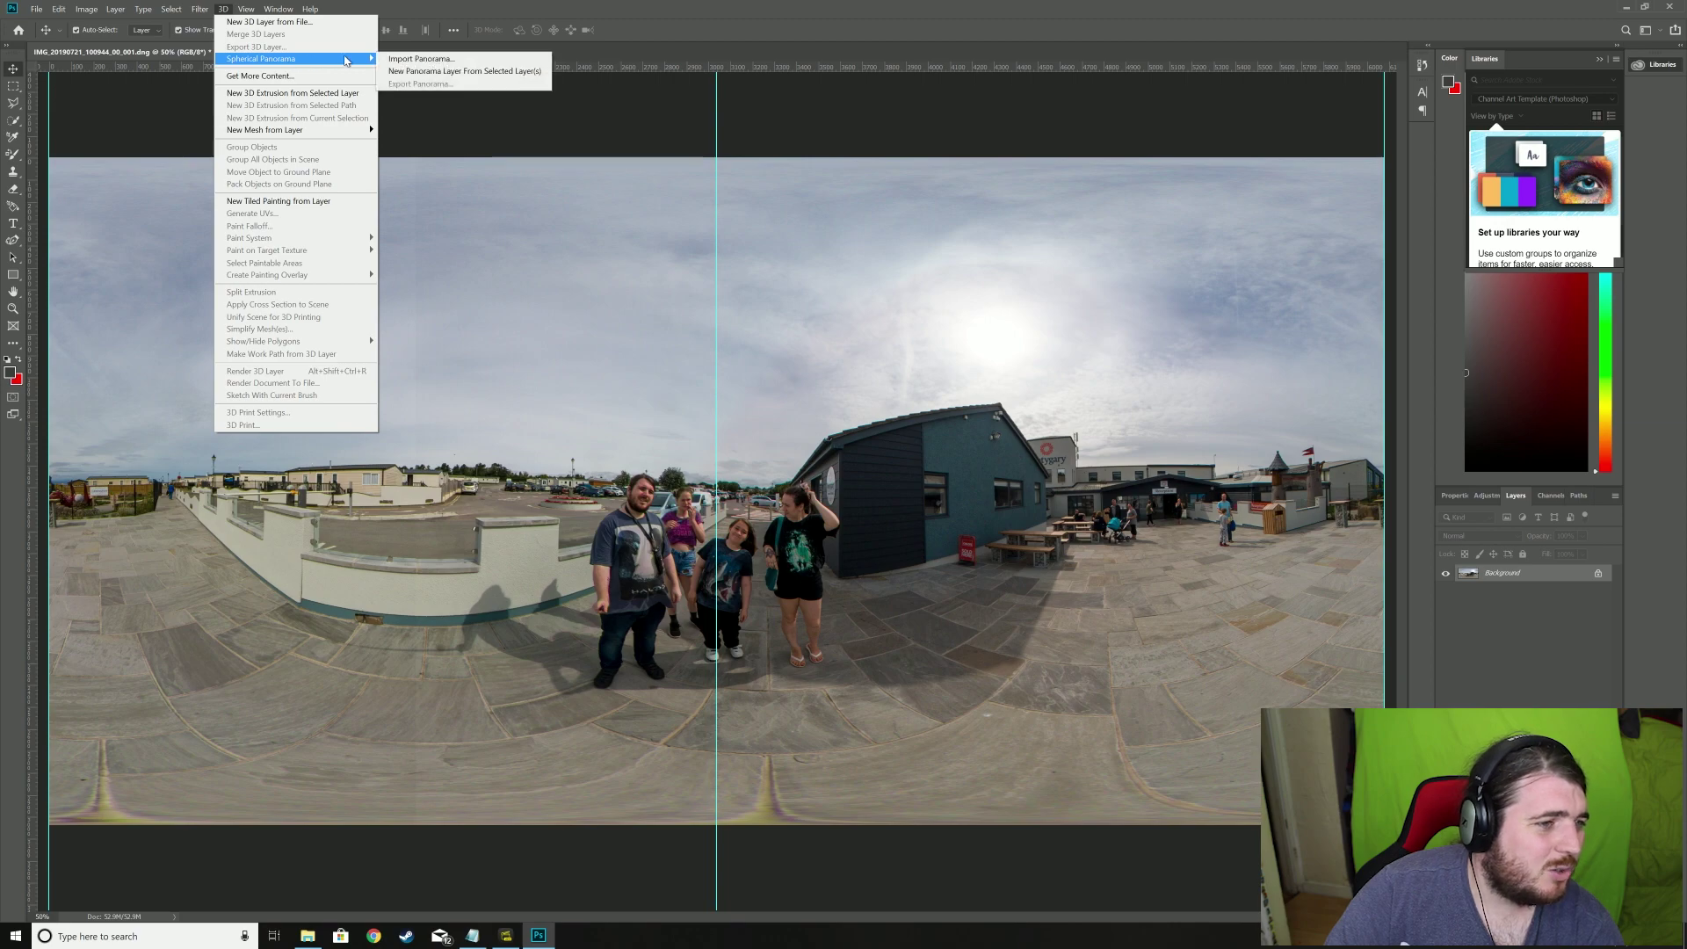
click(444, 76)
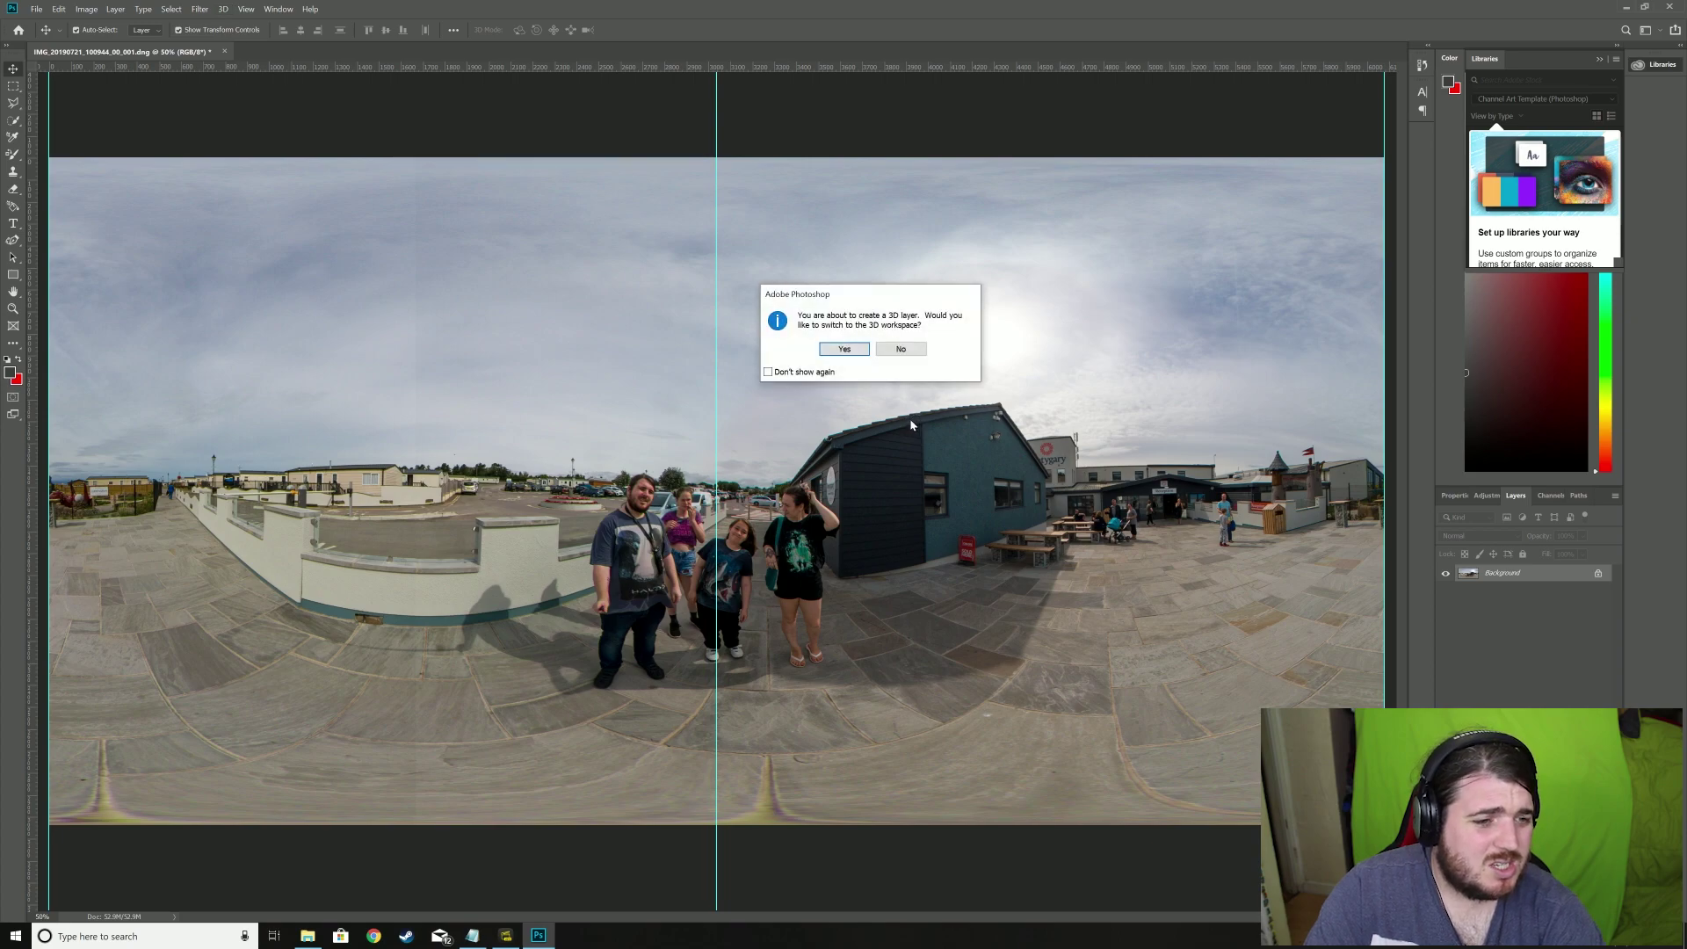
click(844, 349)
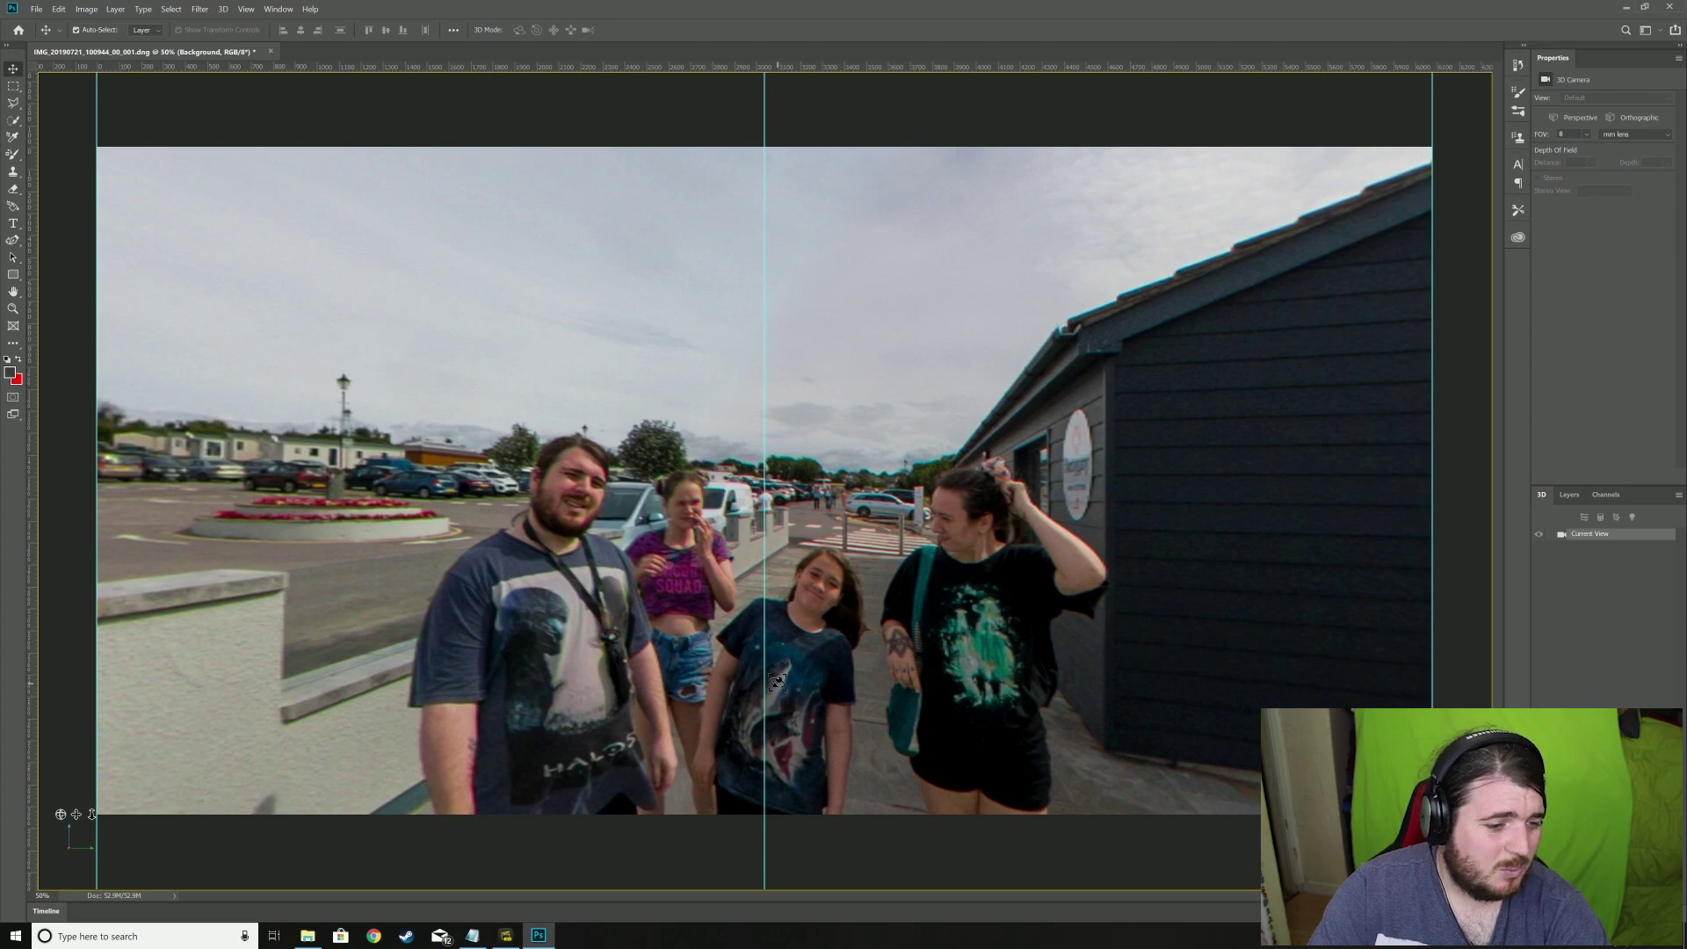
Step: Open the panorama's SphericalMap texture from the Layers panel as the flat Layer 0.psb document
drag(777, 648, 764, 611)
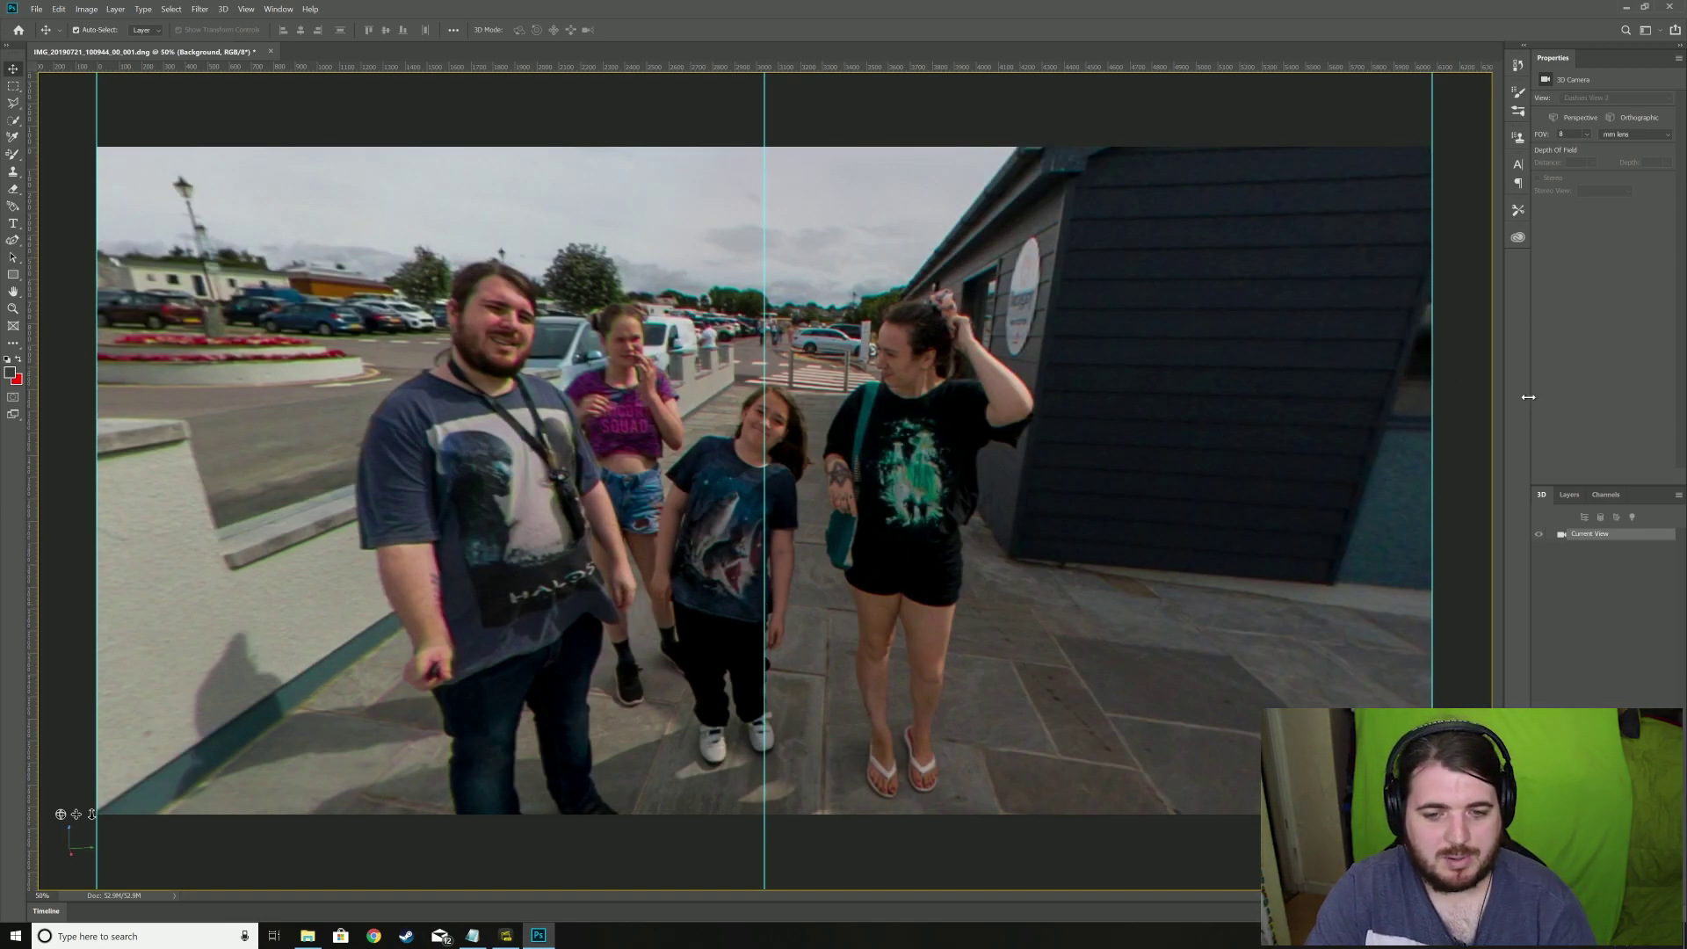
click(1570, 495)
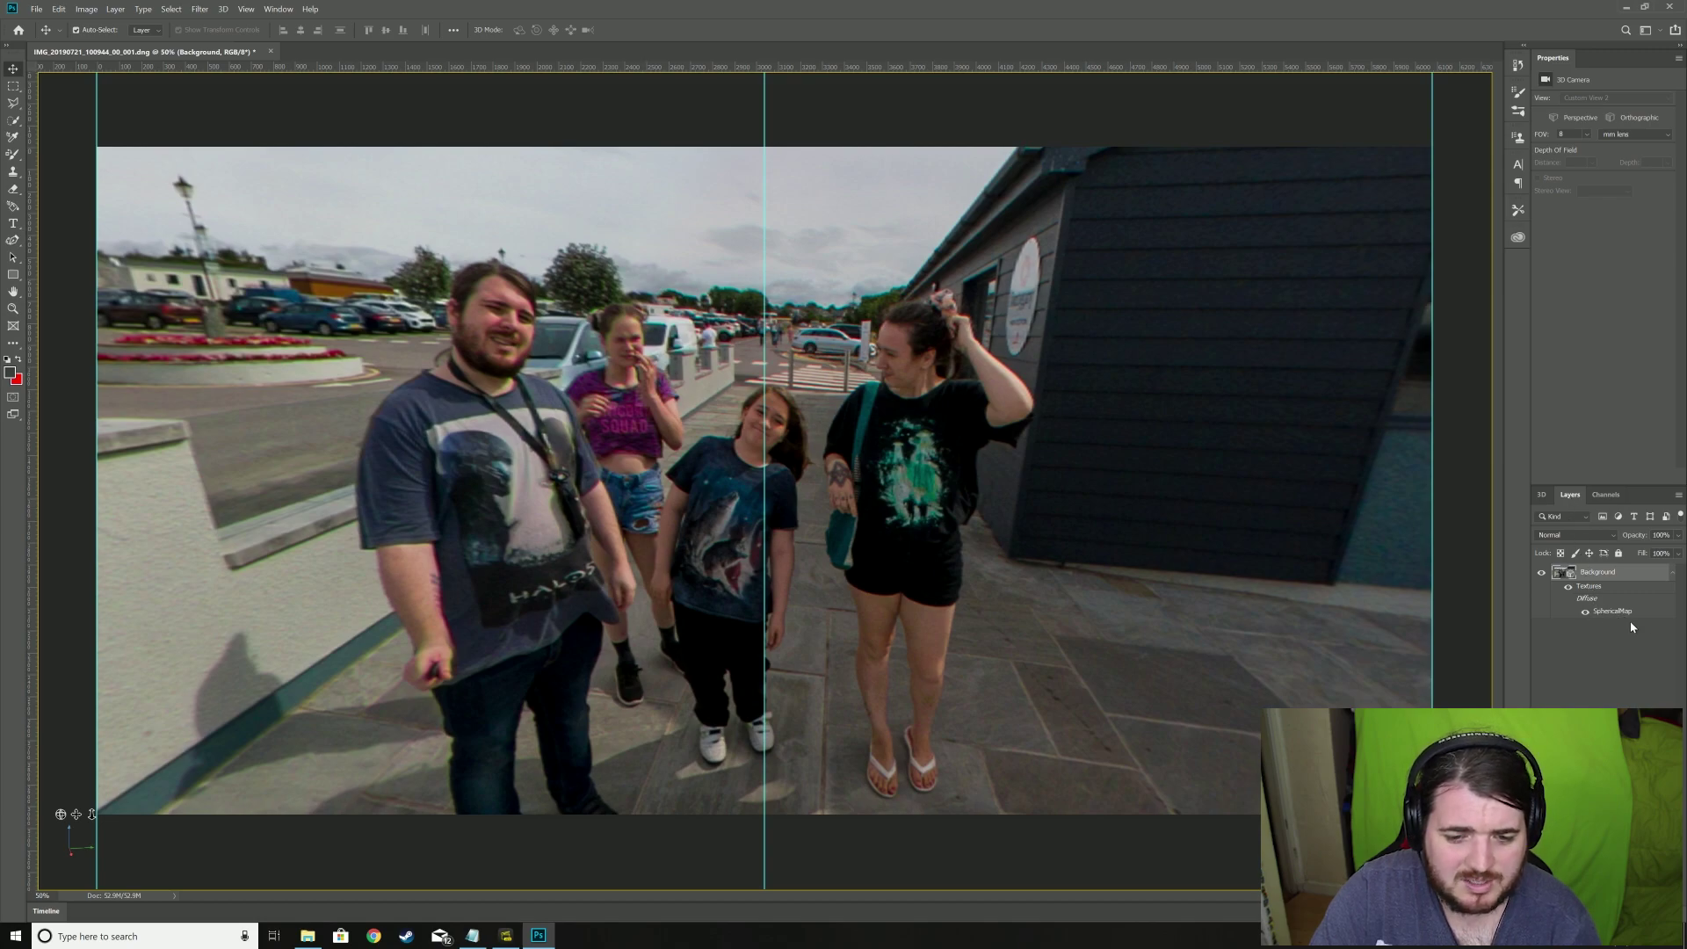
double_click(1597, 613)
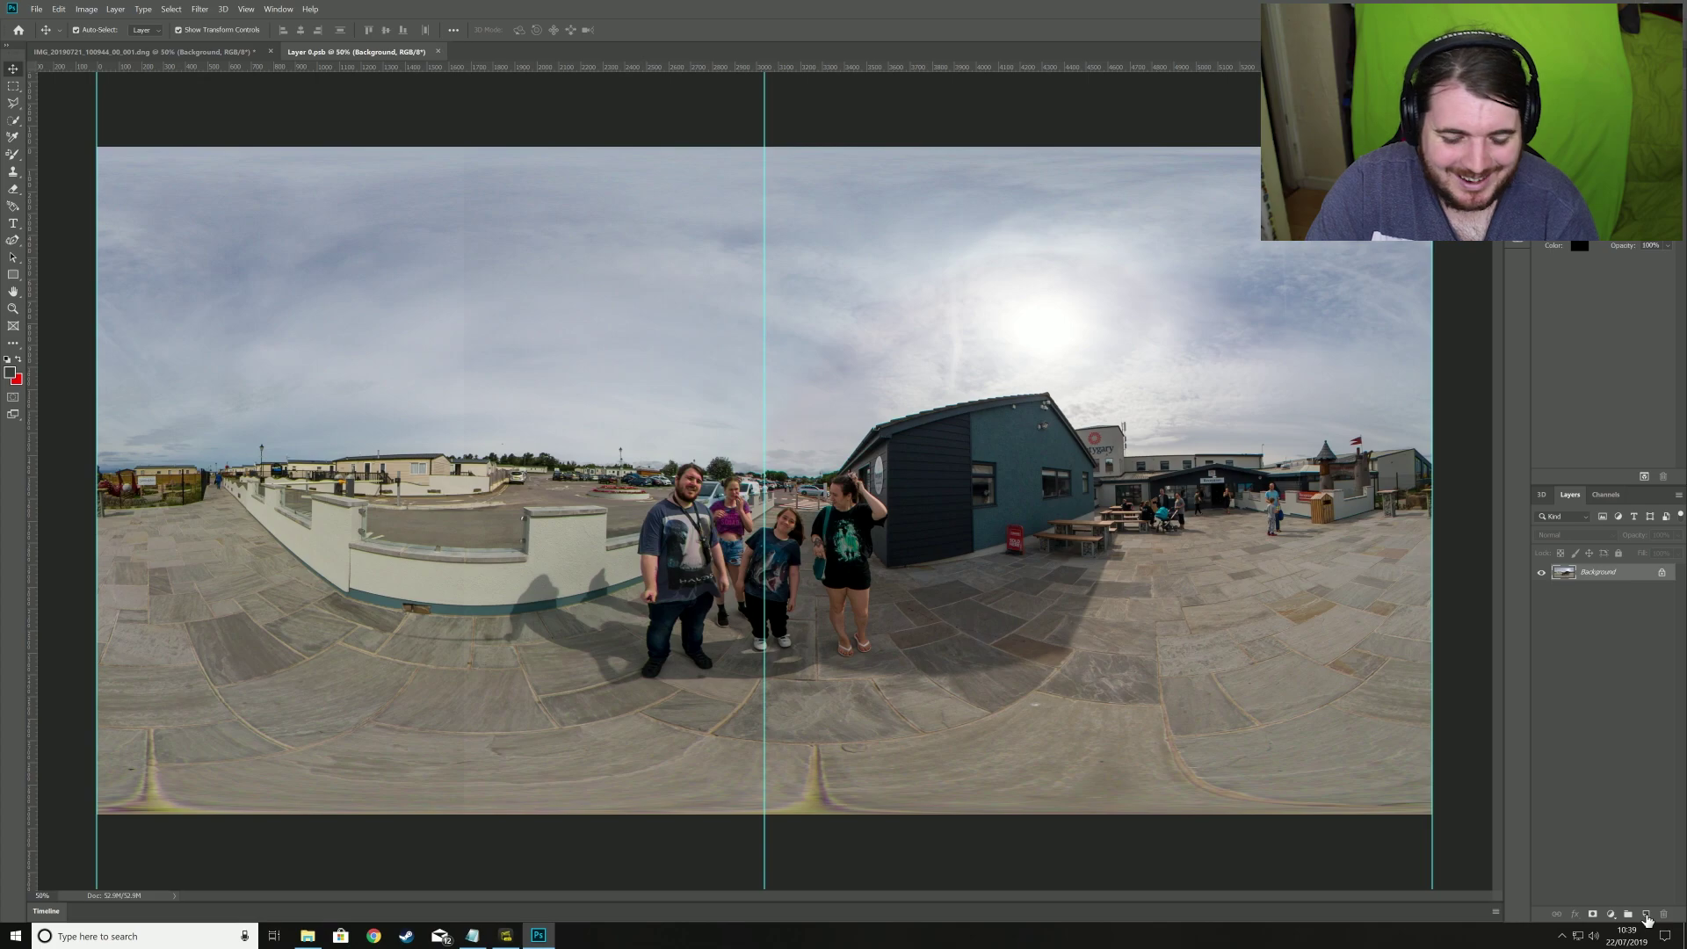
Step: Add an empty Layer 1 to the Layer 0.psb texture and return to the IMG_20190721 document
click(1648, 915)
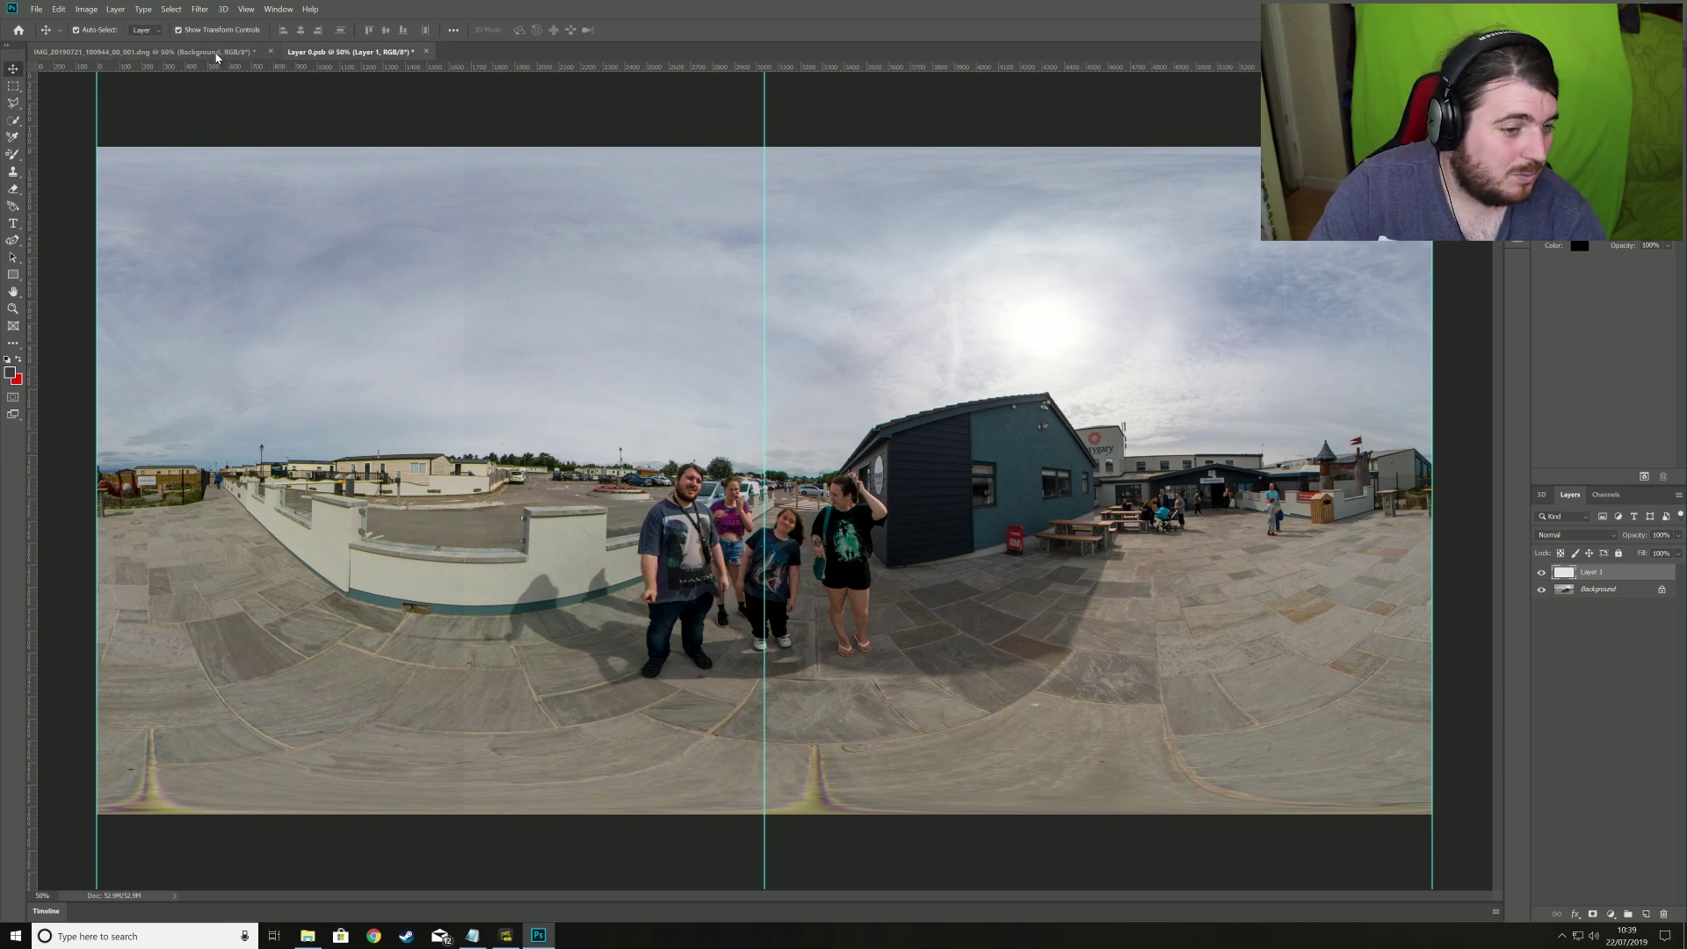
click(216, 54)
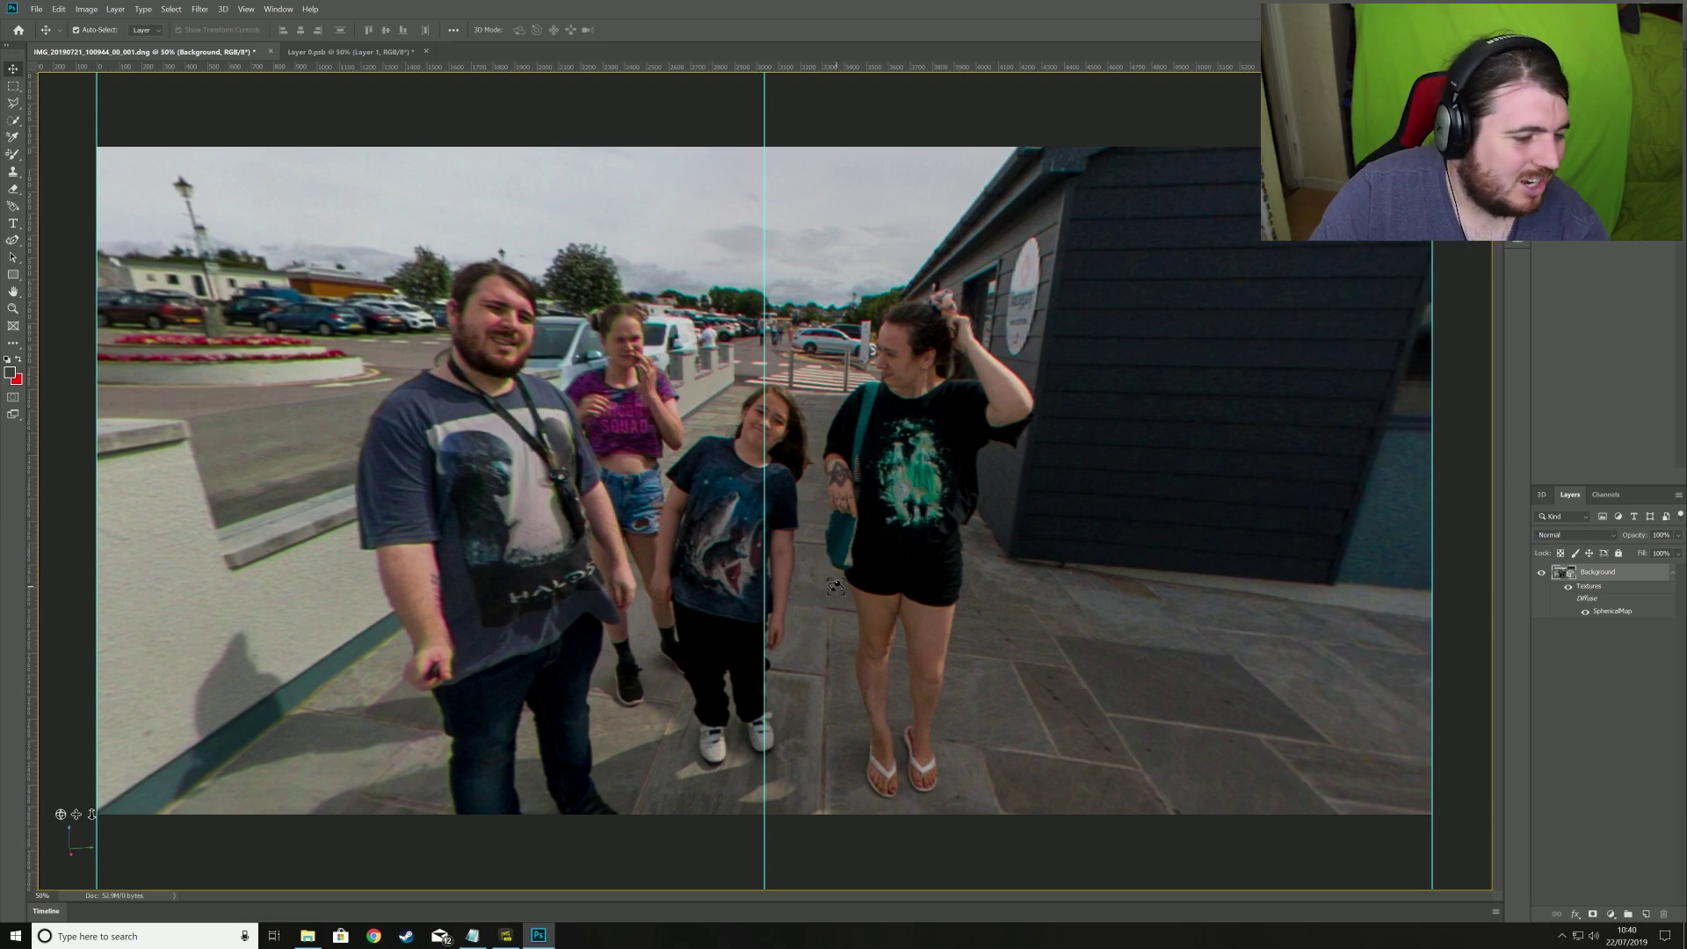
Step: Rotate the 3D panorama round to face the walkway and caravans
drag(633, 451, 203, 456)
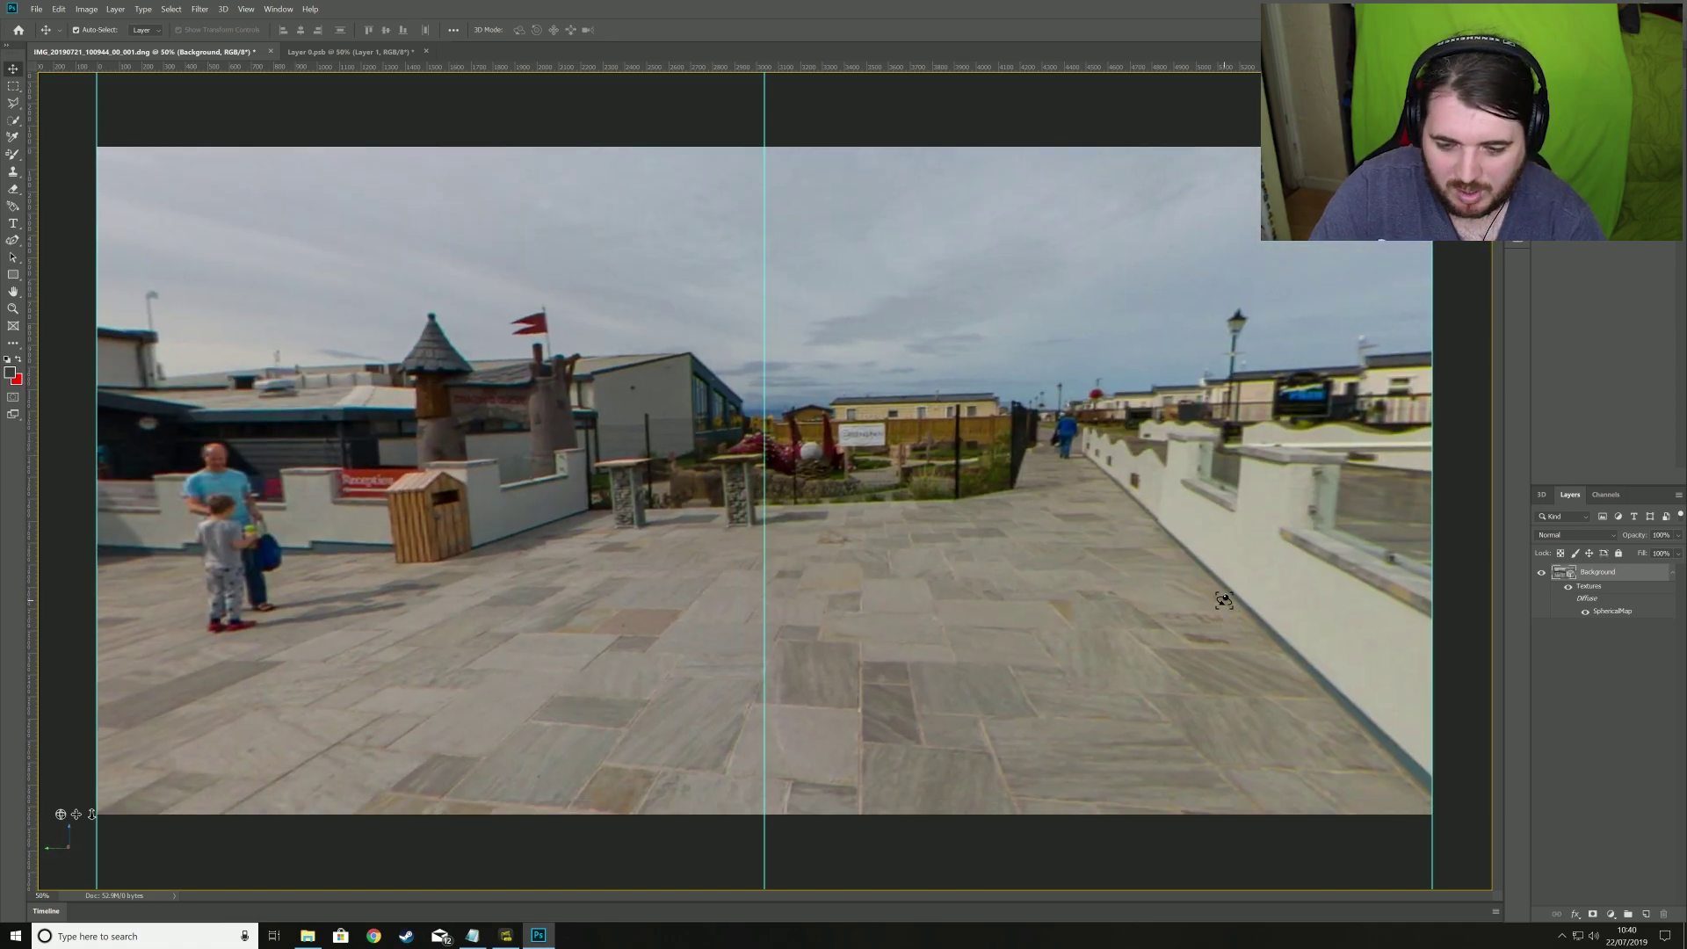
Step: Switch briefly to the Equaltrial pictures folder in File Explorer and back to Photoshop
key(alt+Tab)
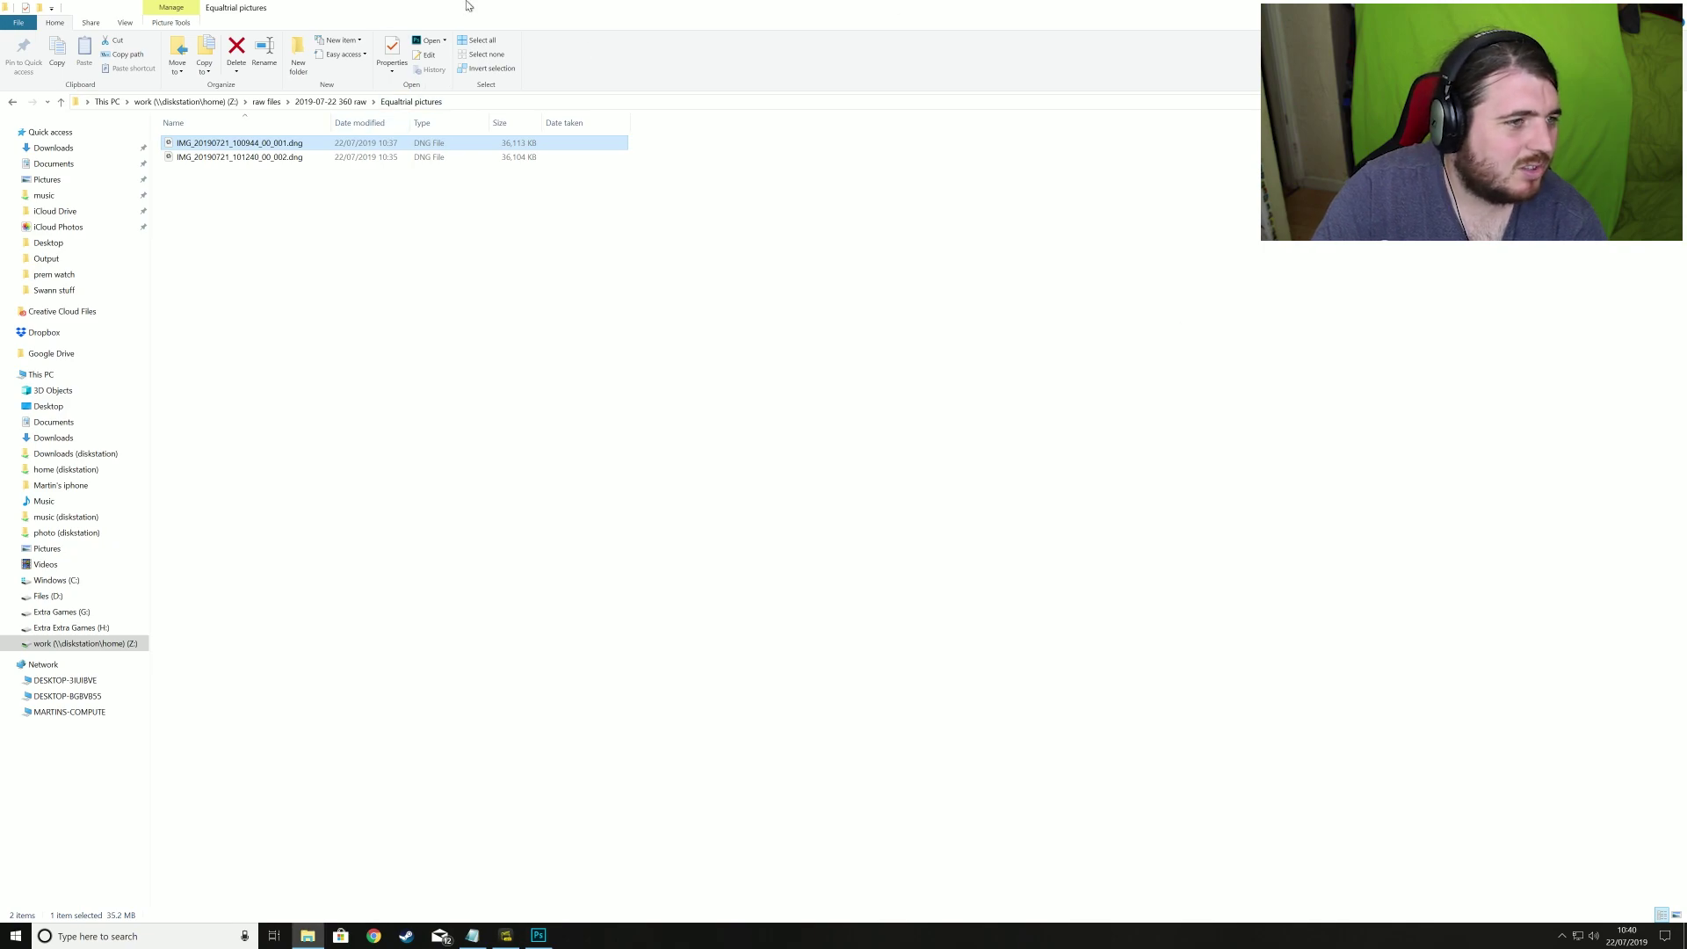
key(alt+Tab)
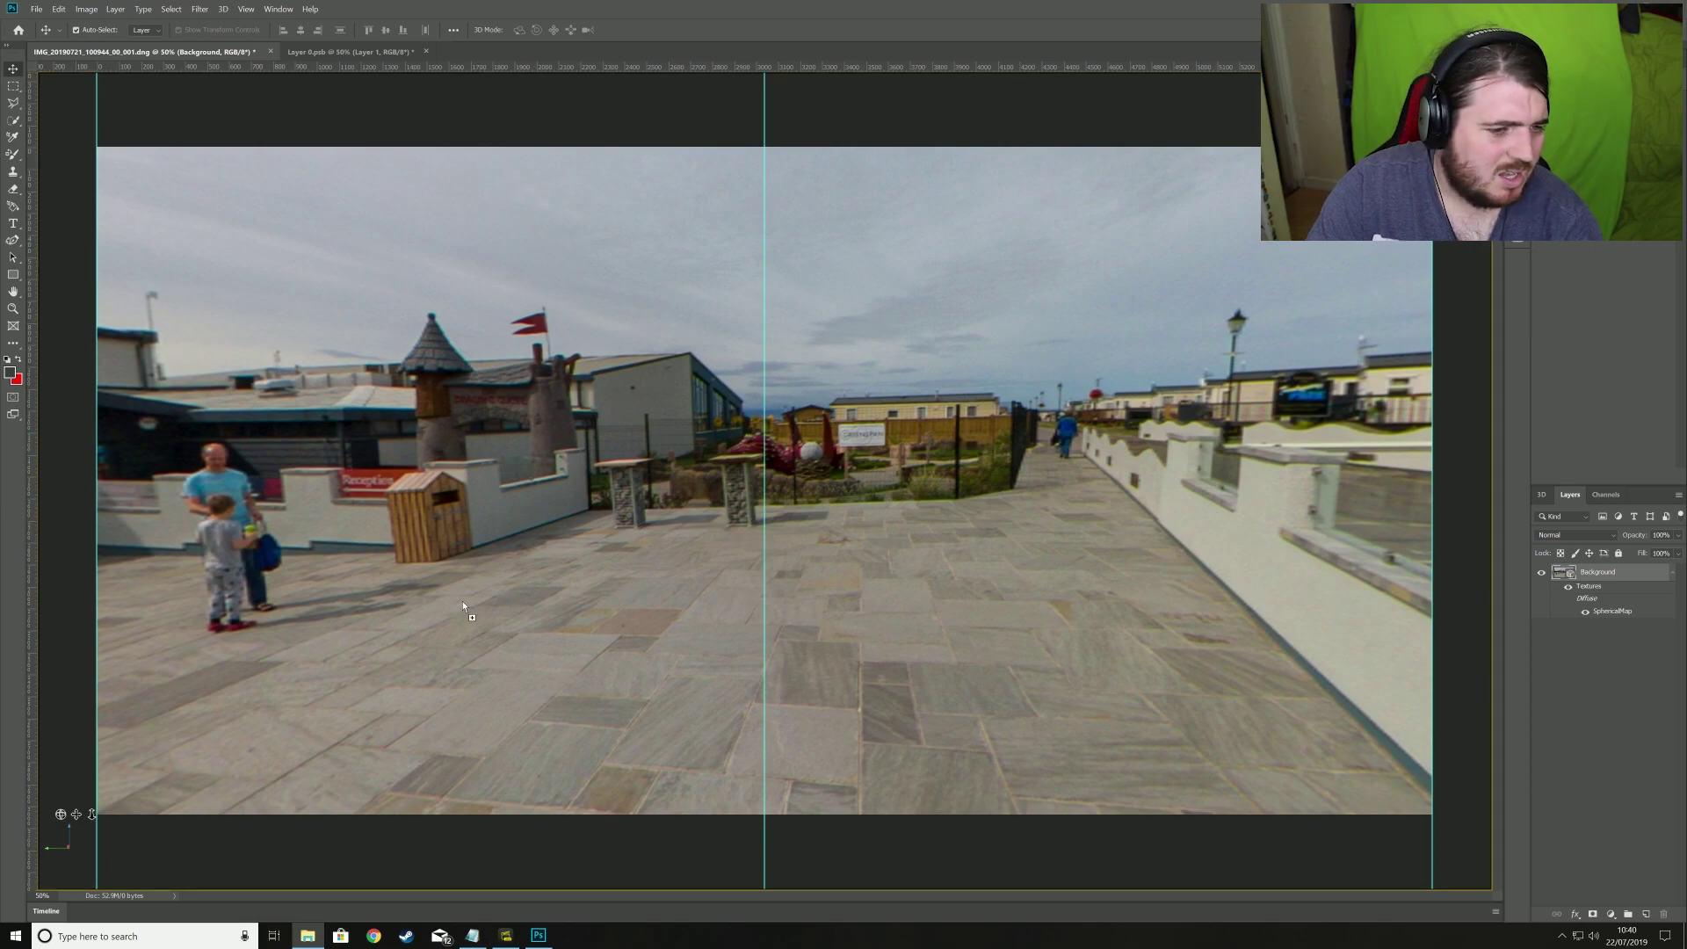
Step: Place The Dragons Quest Logo centred on the panorama, then select the 3D layer and orbit slightly
drag(738, 503, 740, 505)
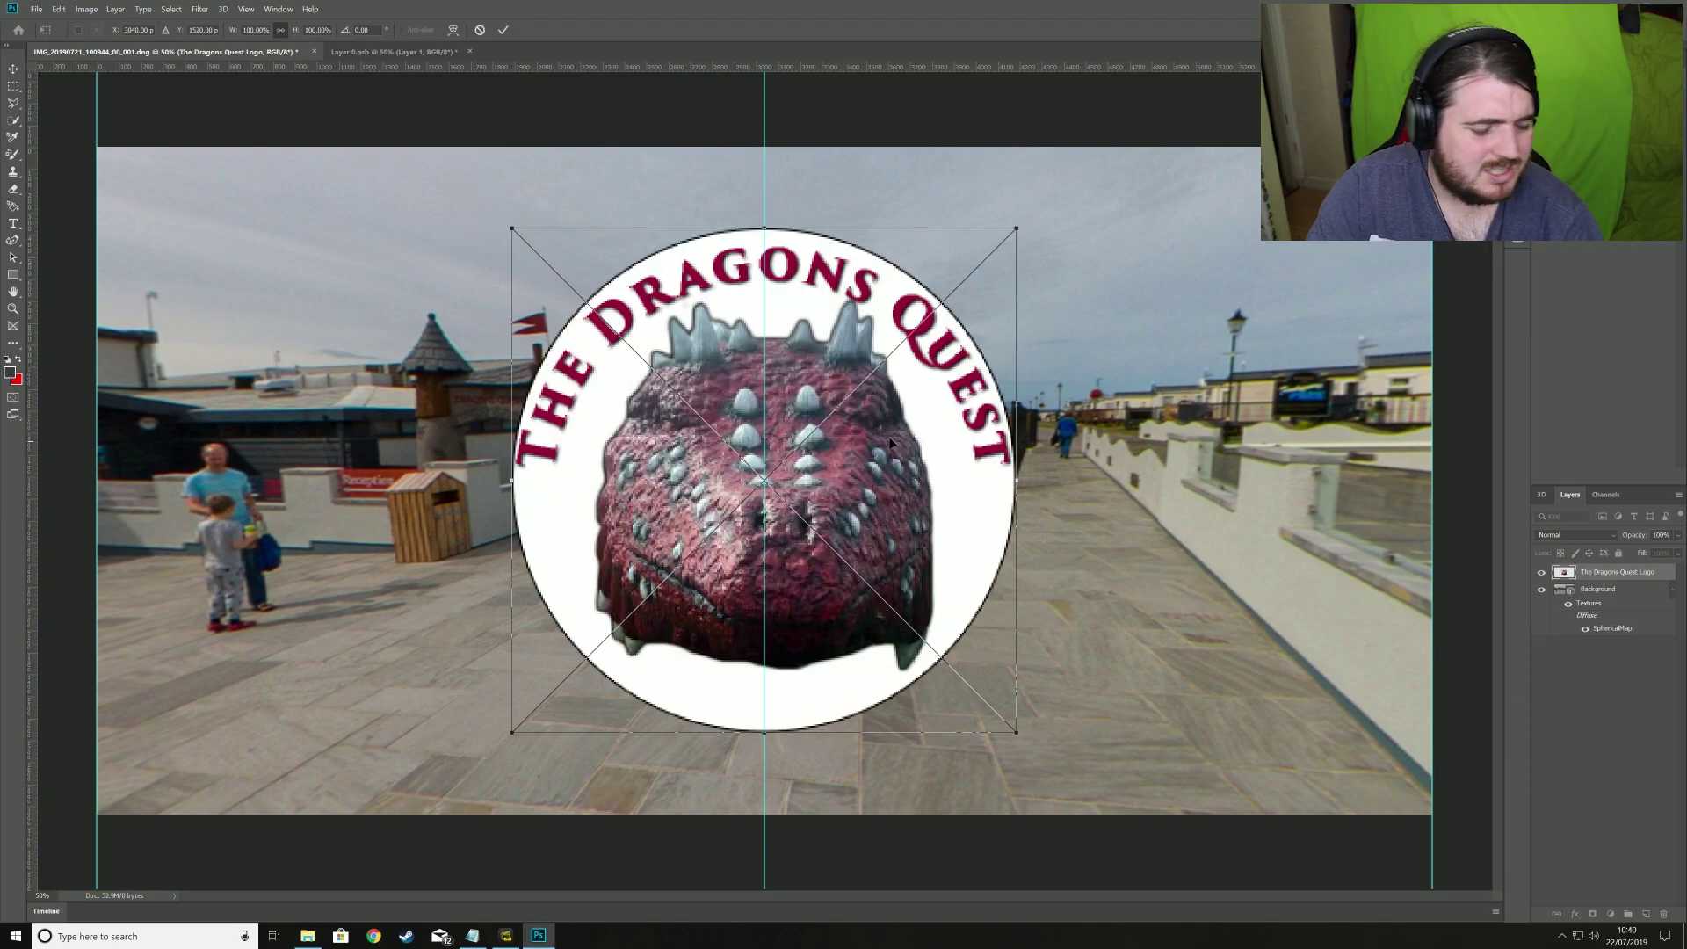
key(Return)
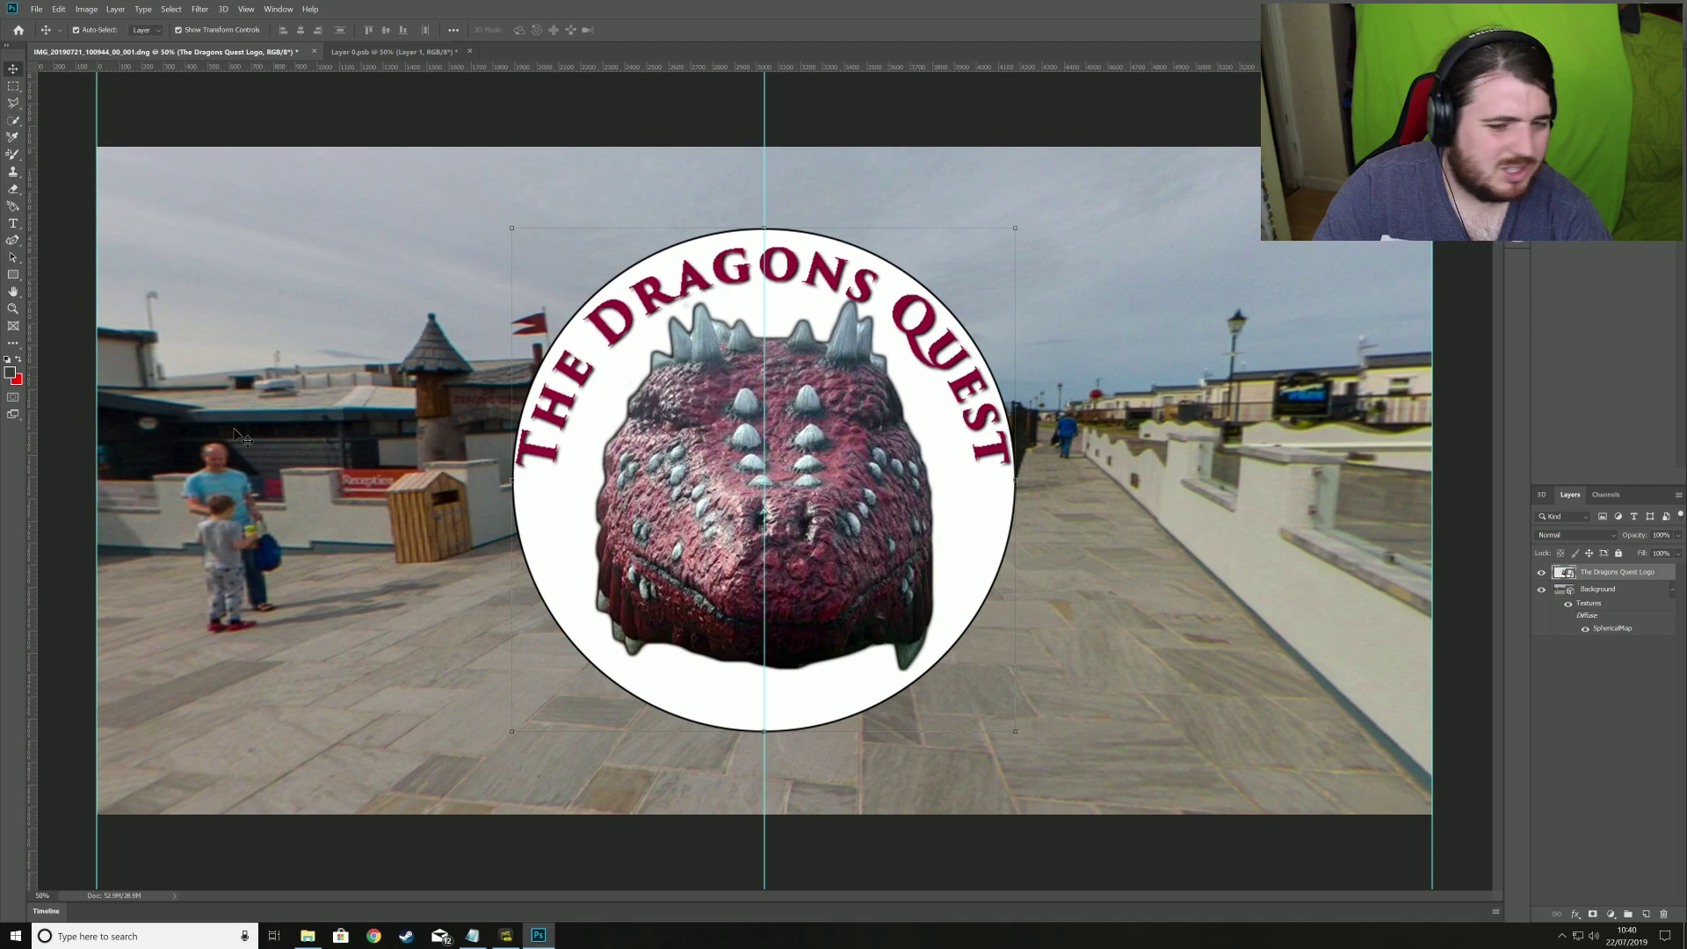
click(1595, 590)
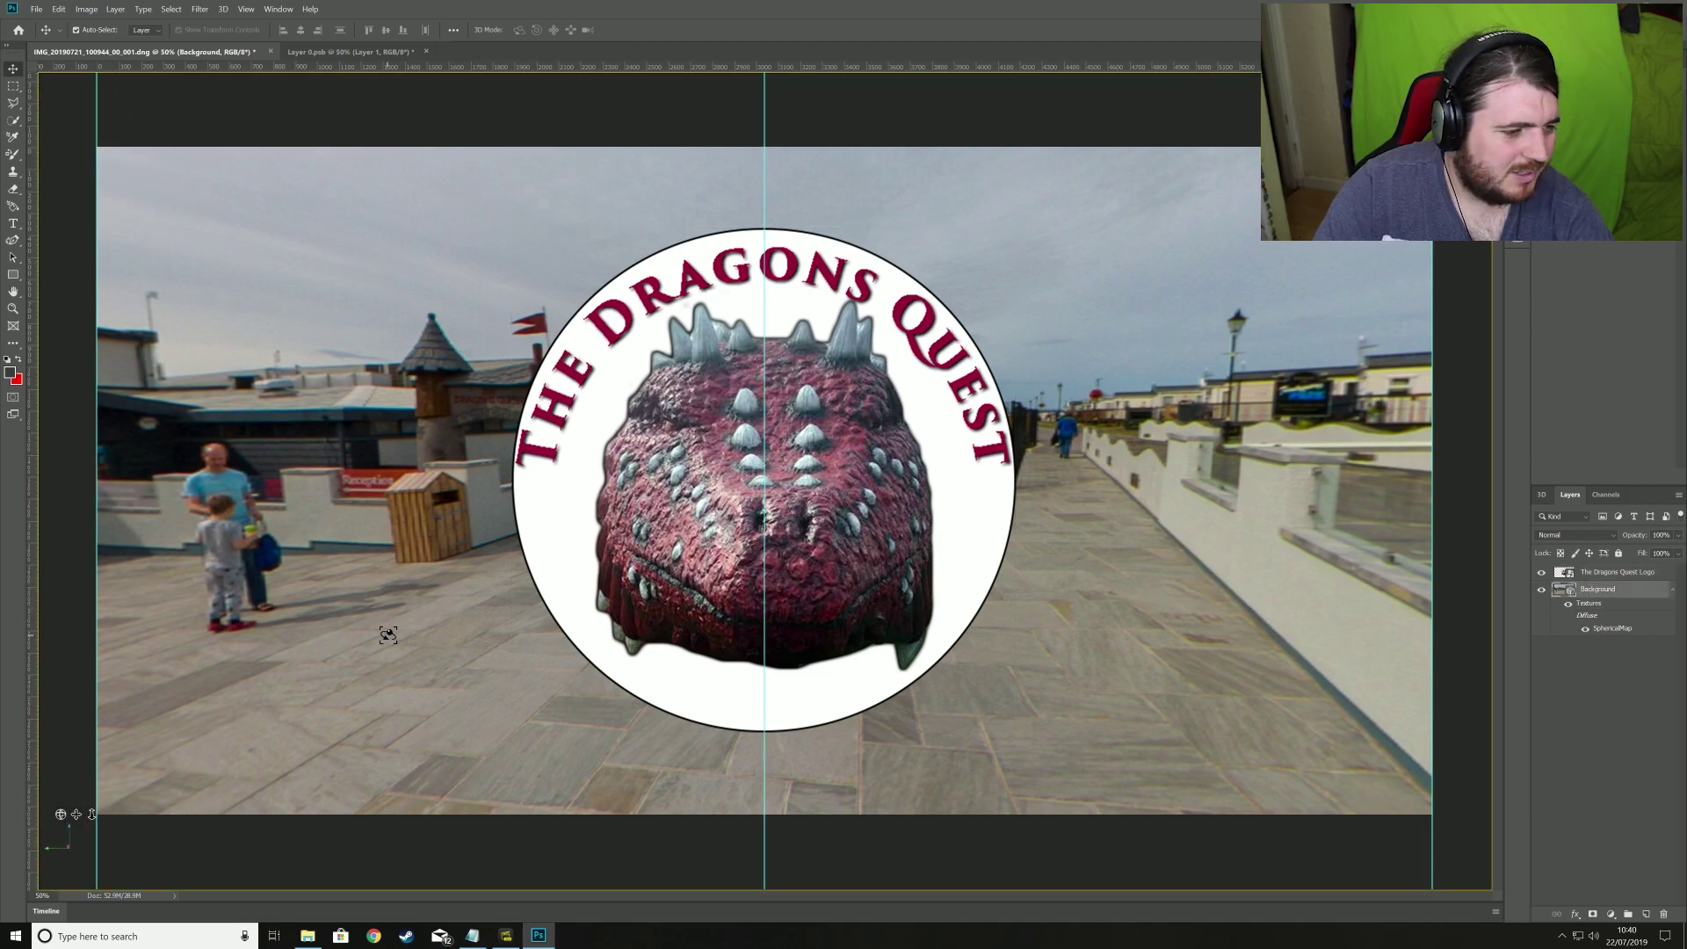
mouse_move(402, 626)
mouse_down()
mouse_move(363, 628)
mouse_move(401, 622)
mouse_up()
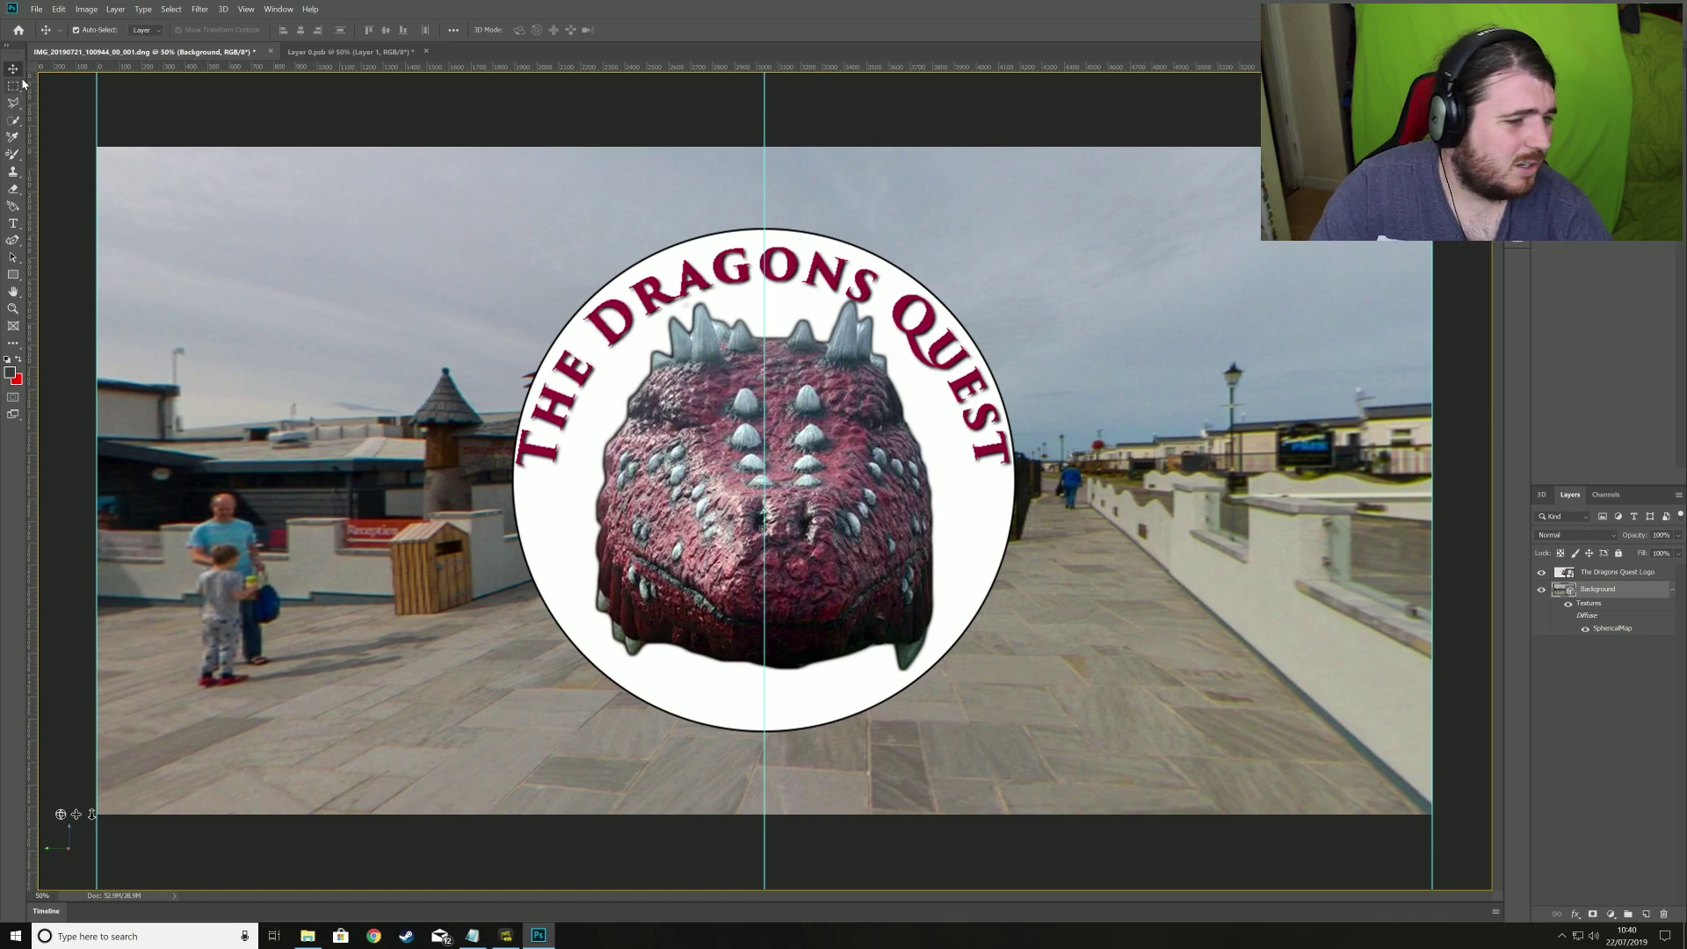
click(1611, 574)
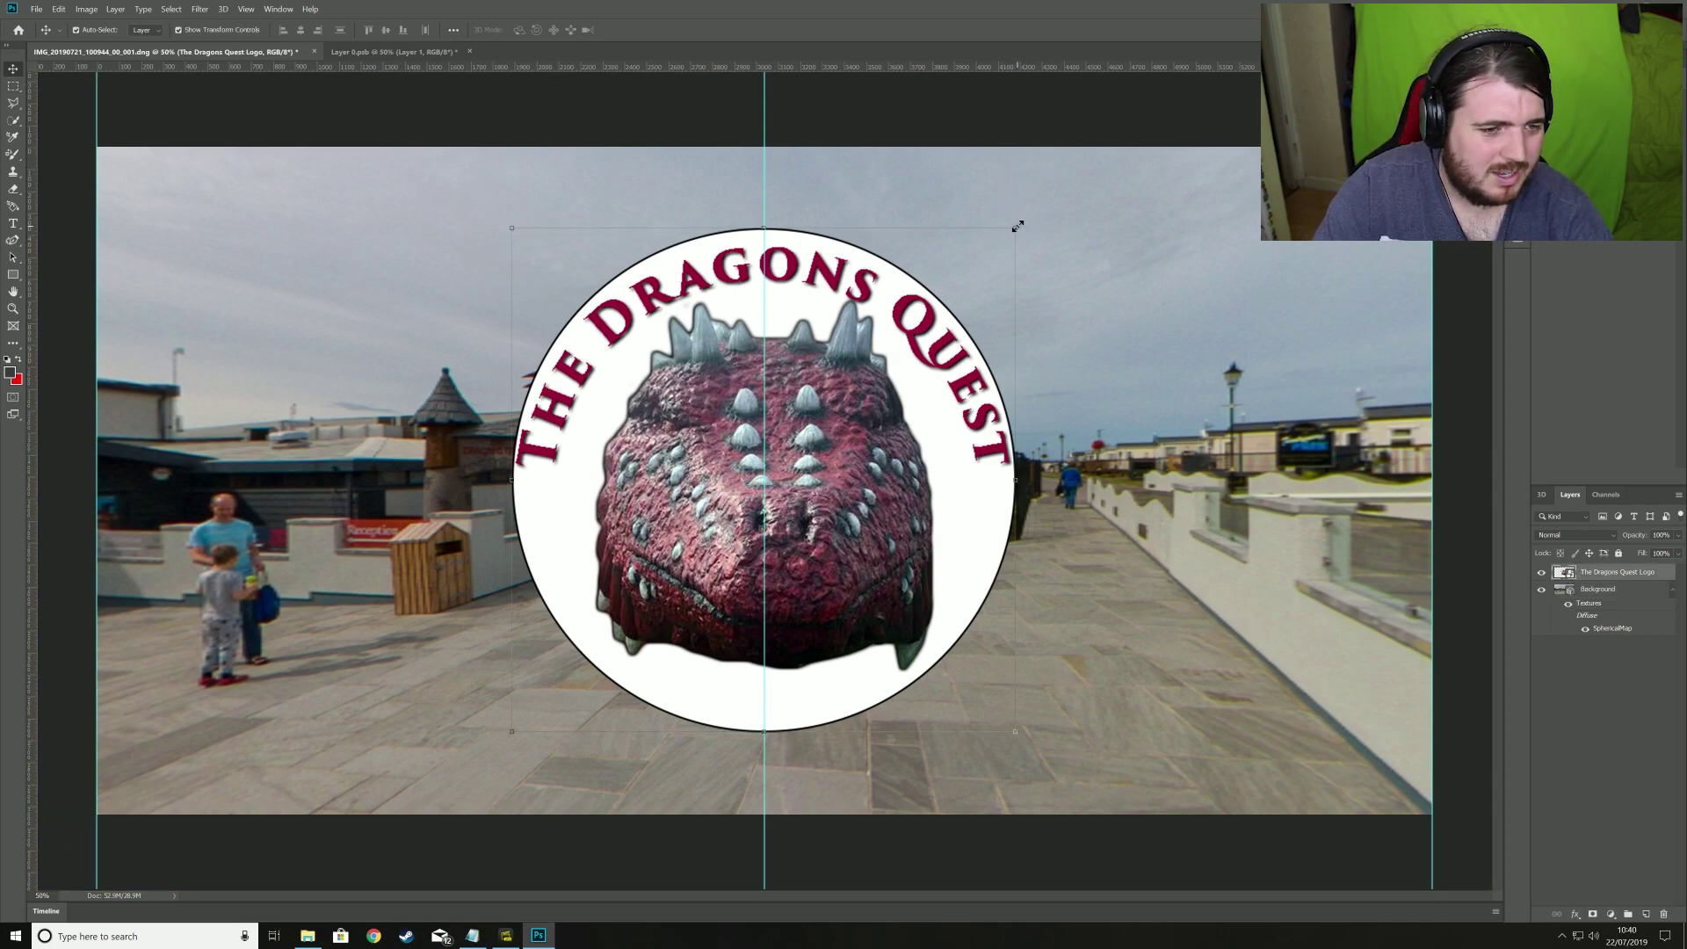
drag(1015, 228, 991, 256)
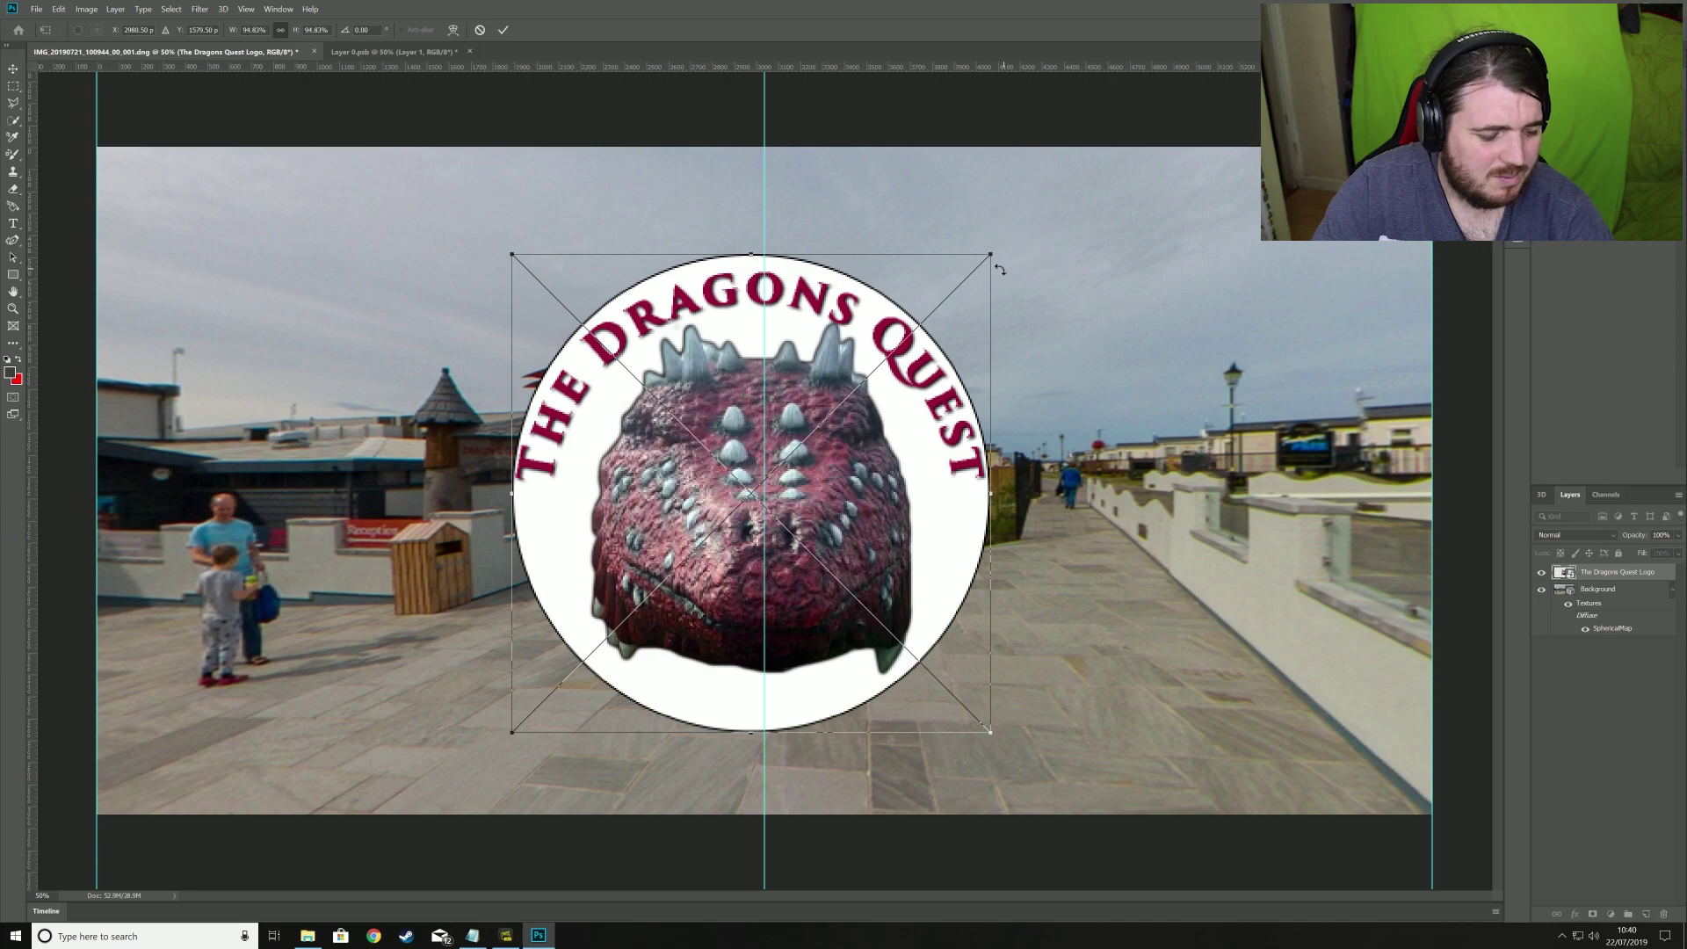
key(Escape)
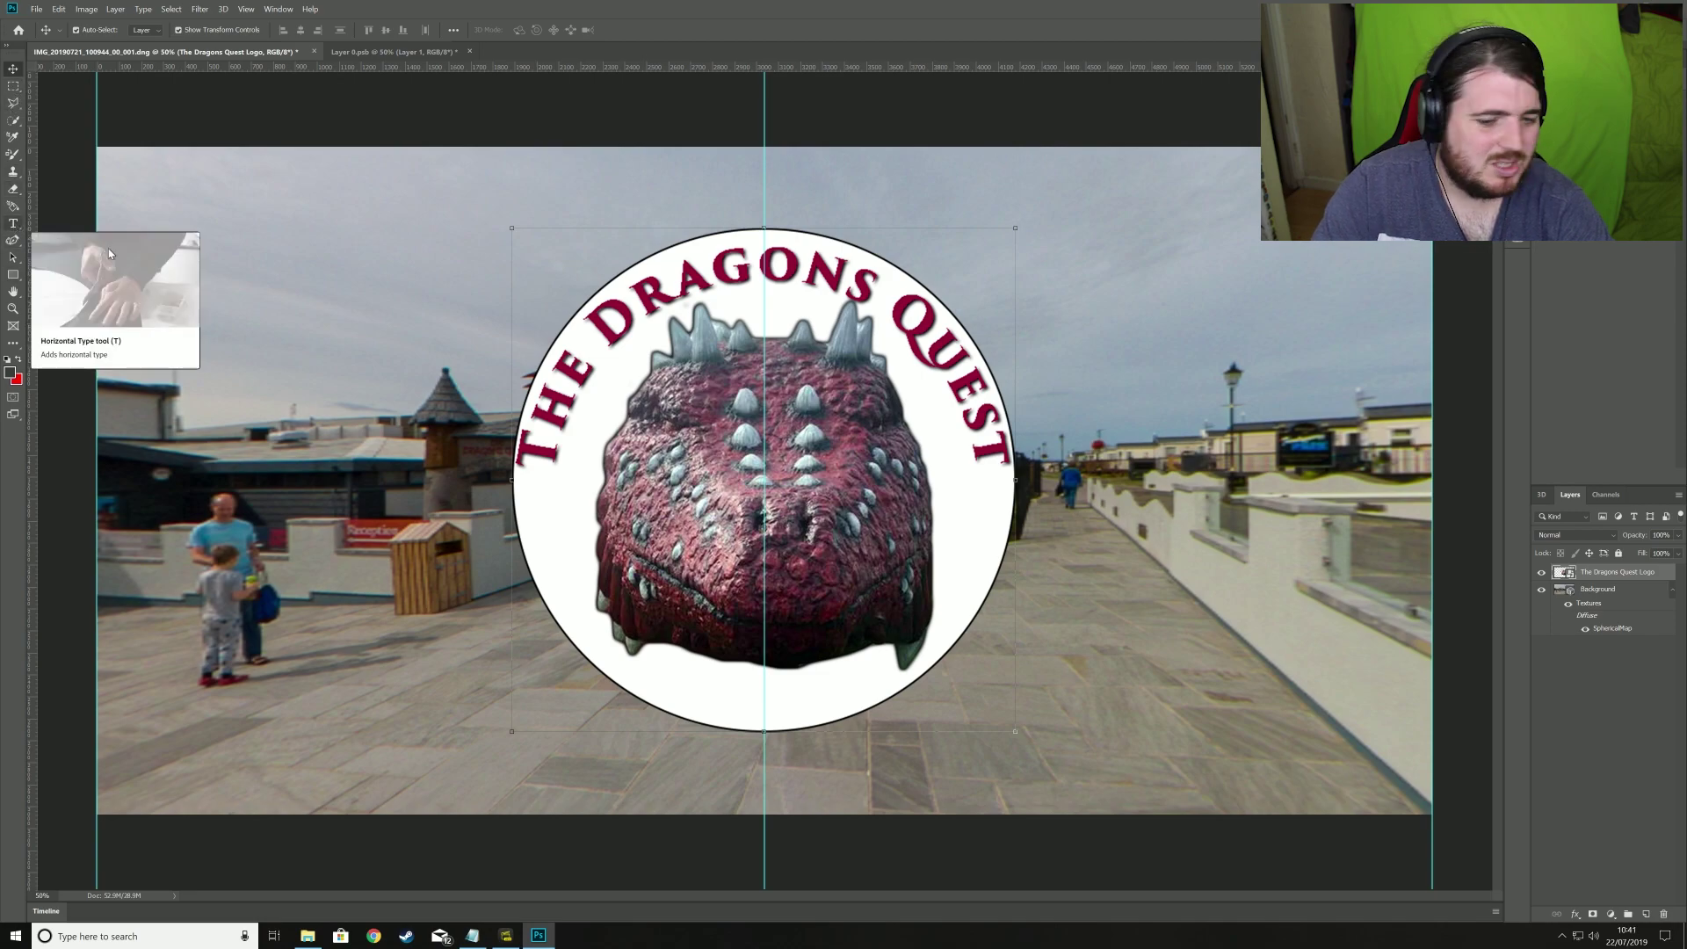
click(1602, 589)
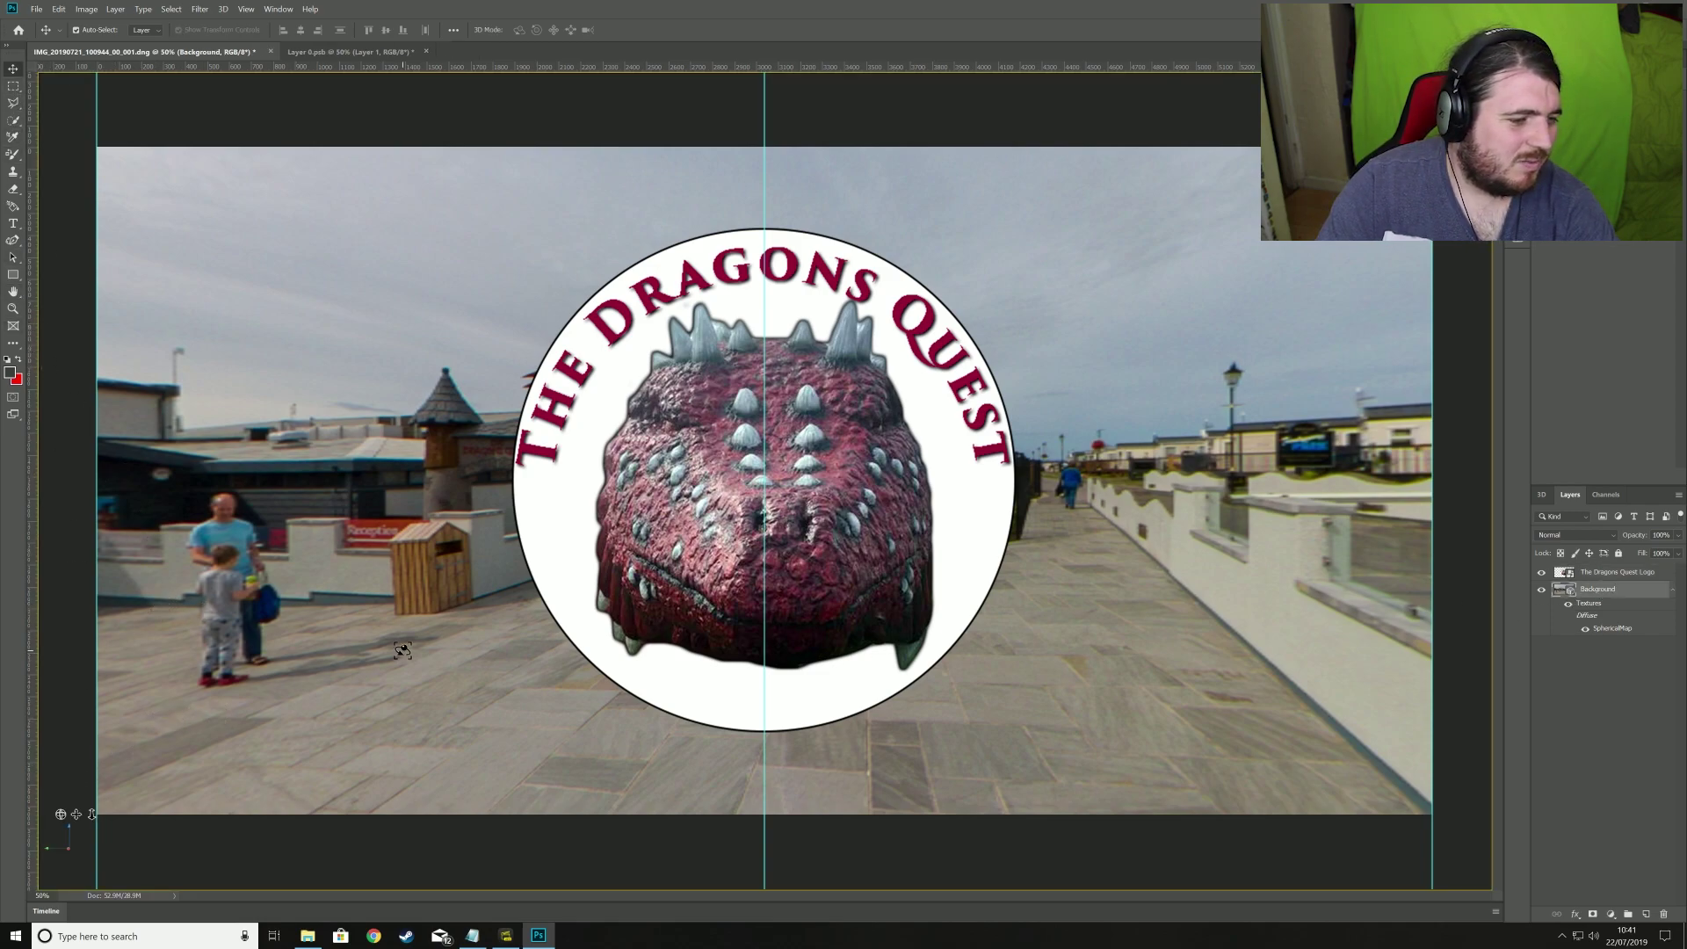
drag(402, 651, 403, 651)
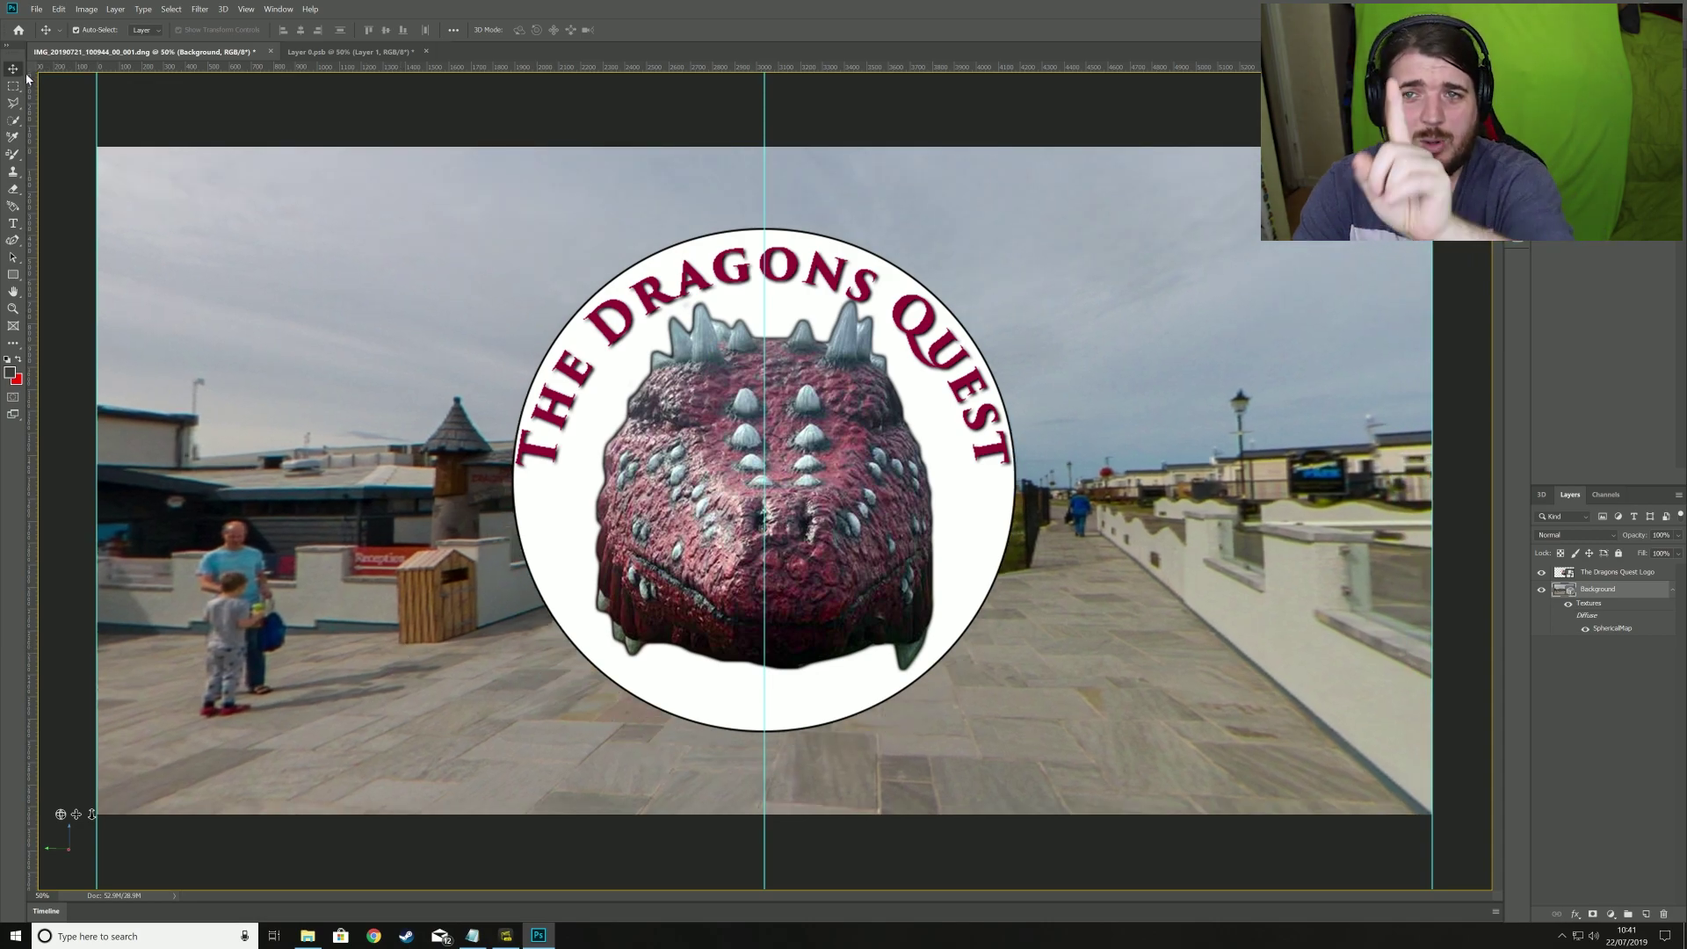
click(1600, 572)
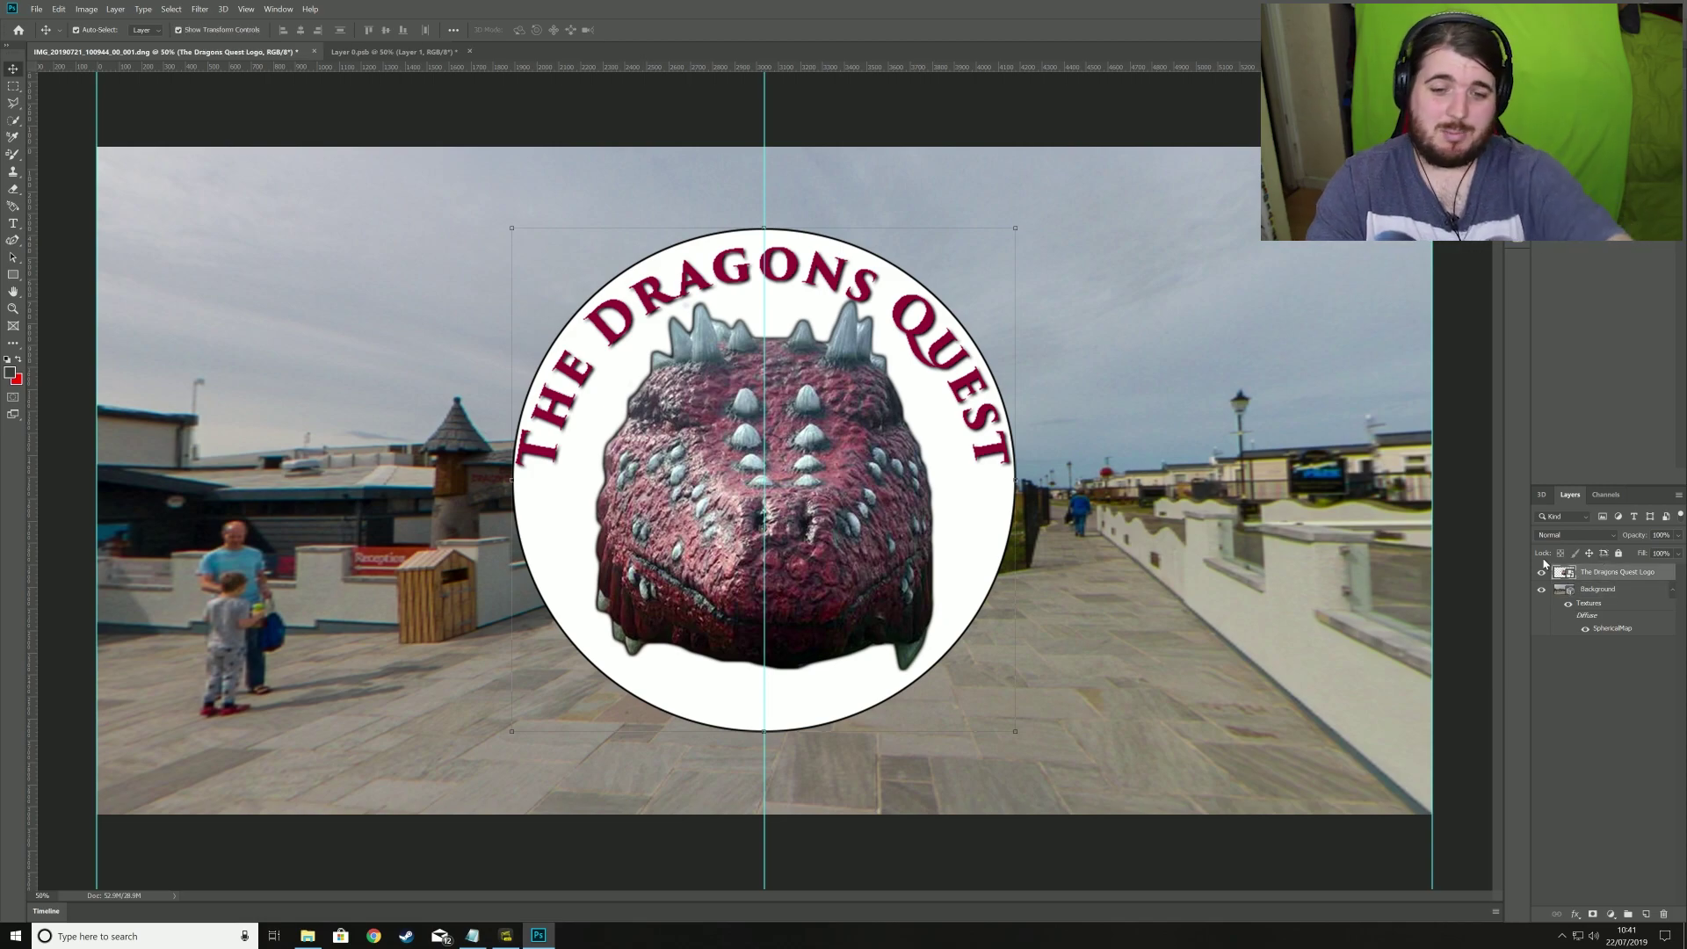
Step: Merge the logo down into the 3D panorama, add a new layer to the texture, and save it
right_click(1609, 576)
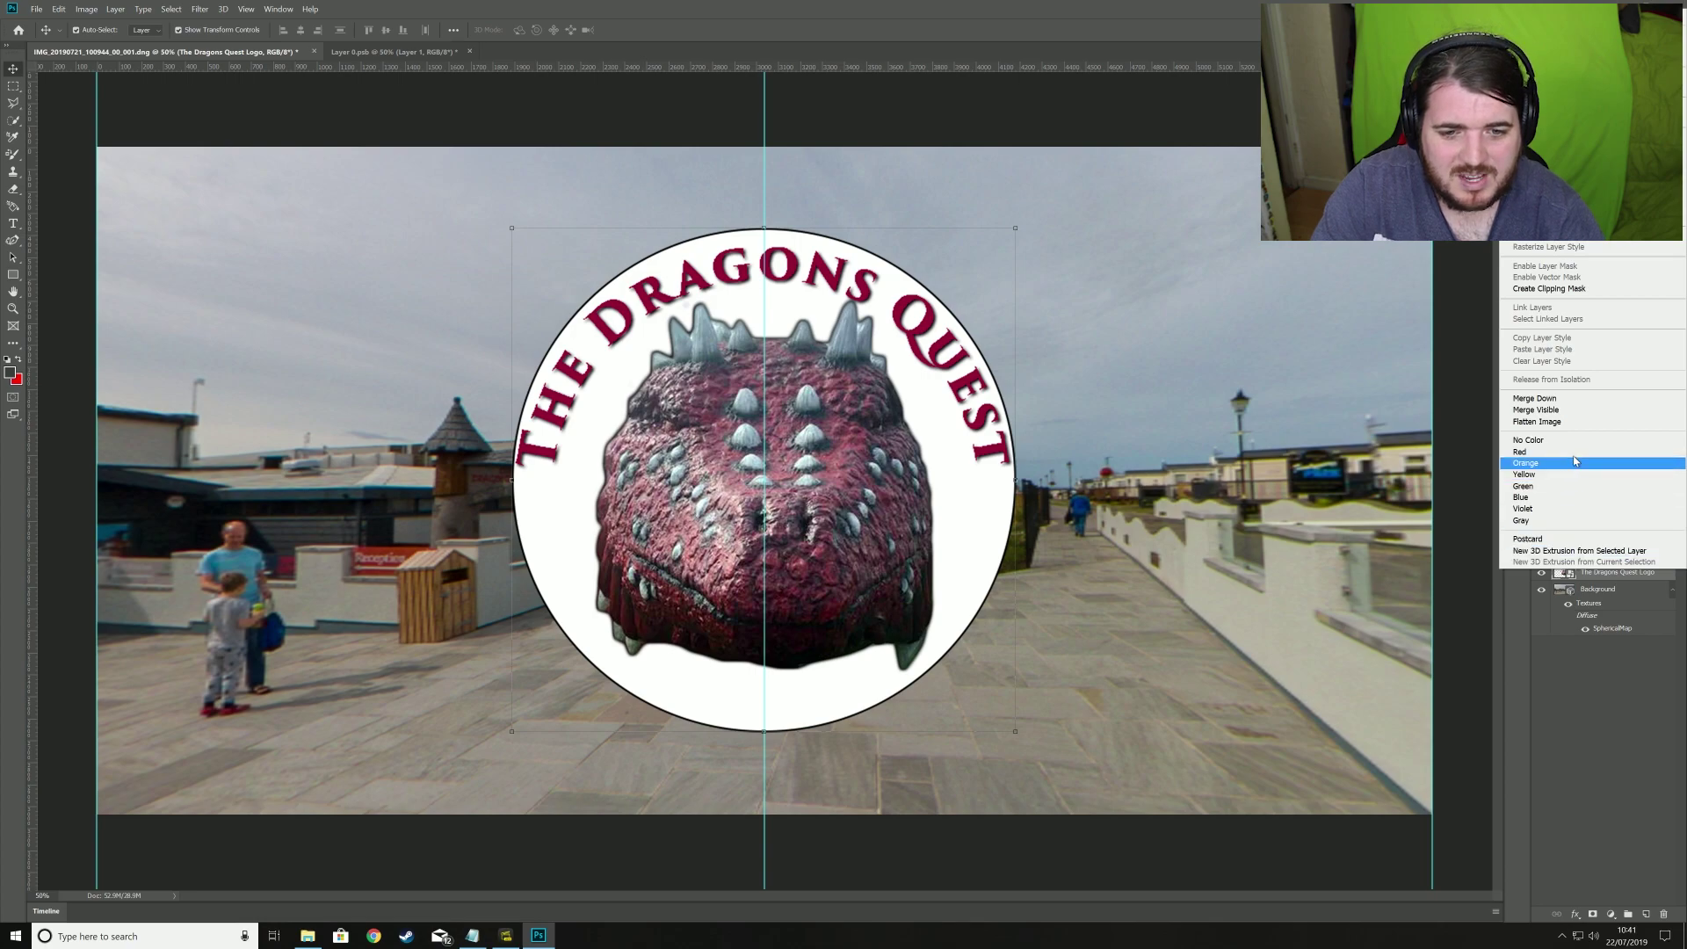
click(1563, 400)
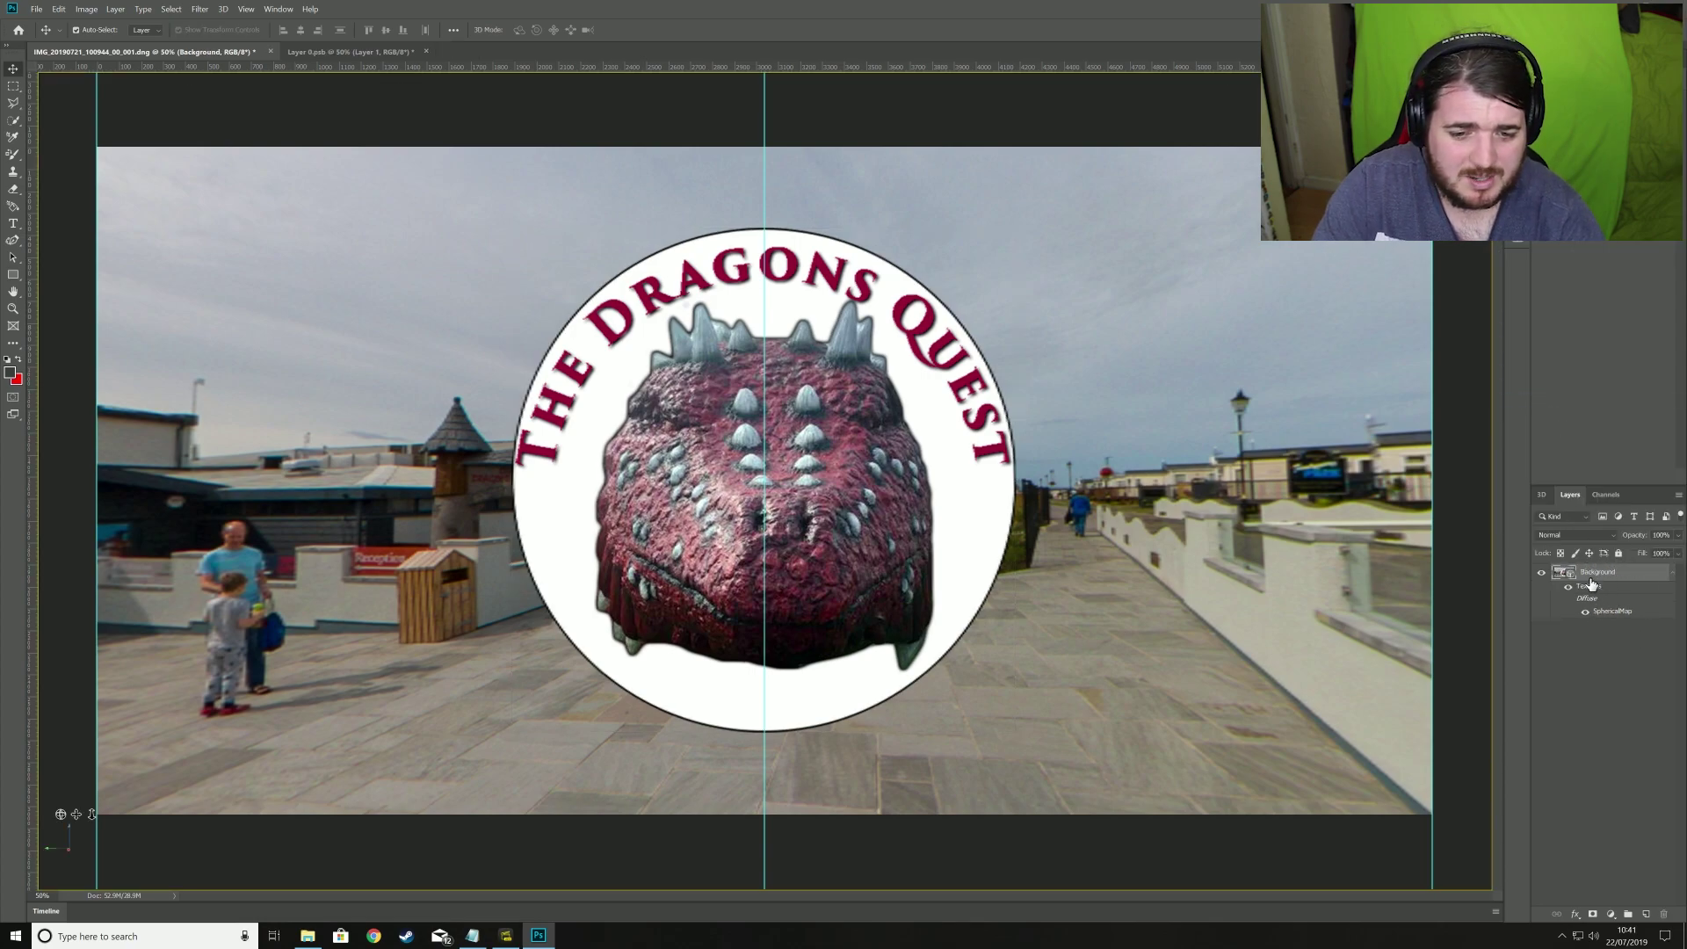
click(351, 52)
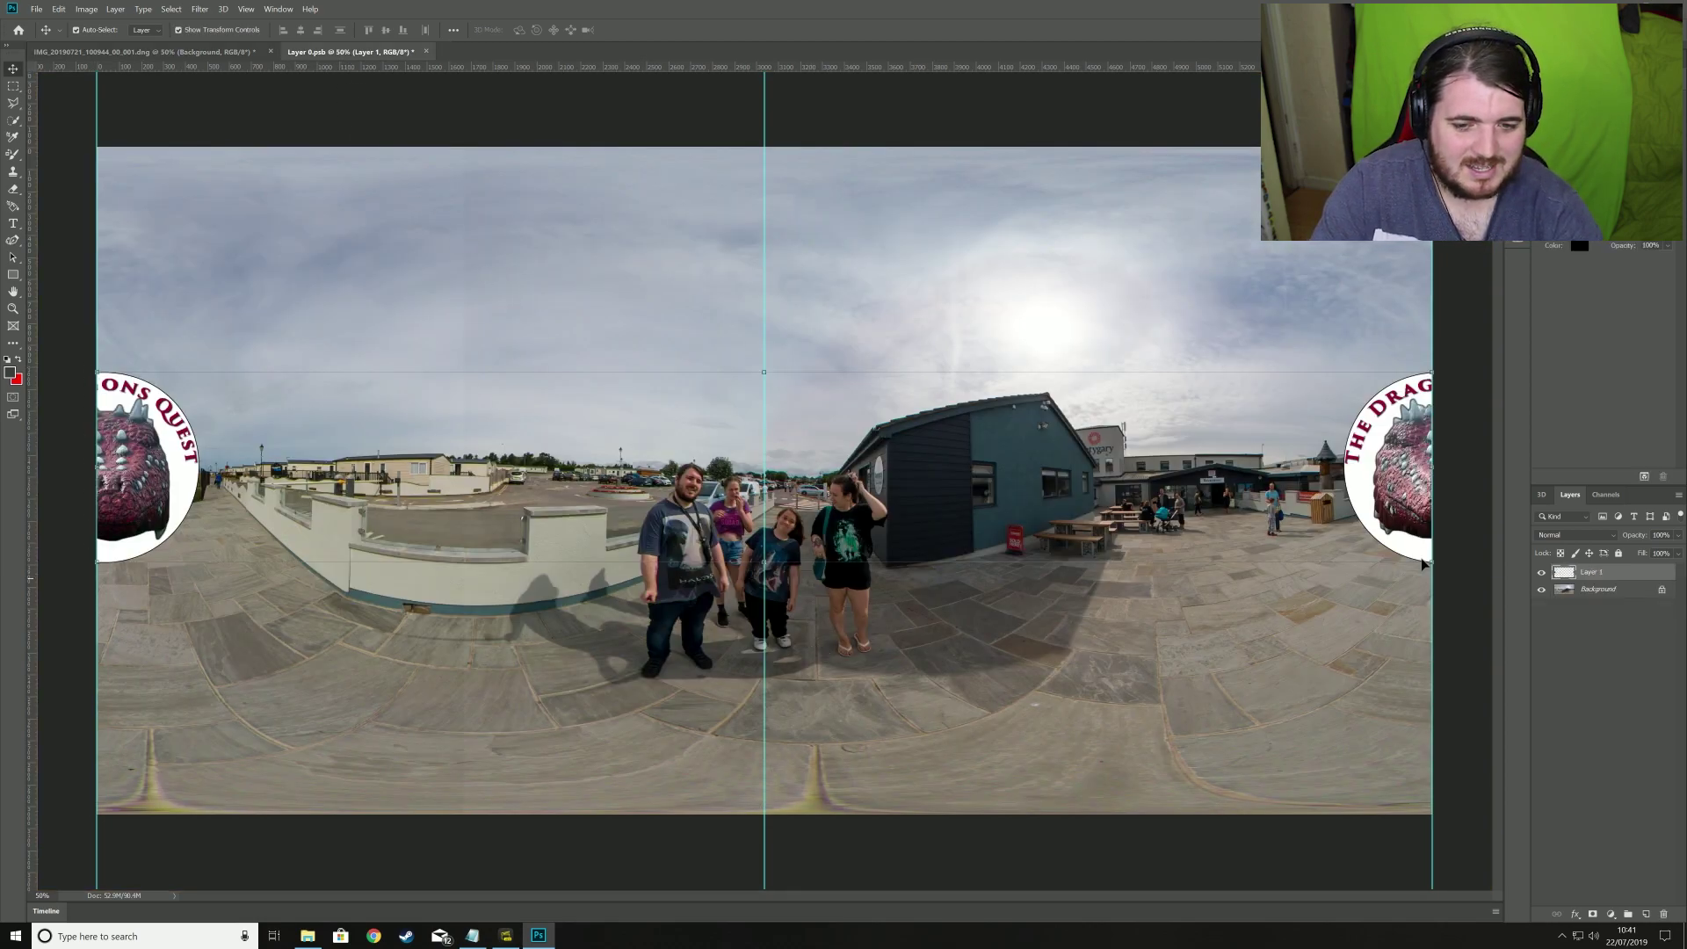
click(1543, 573)
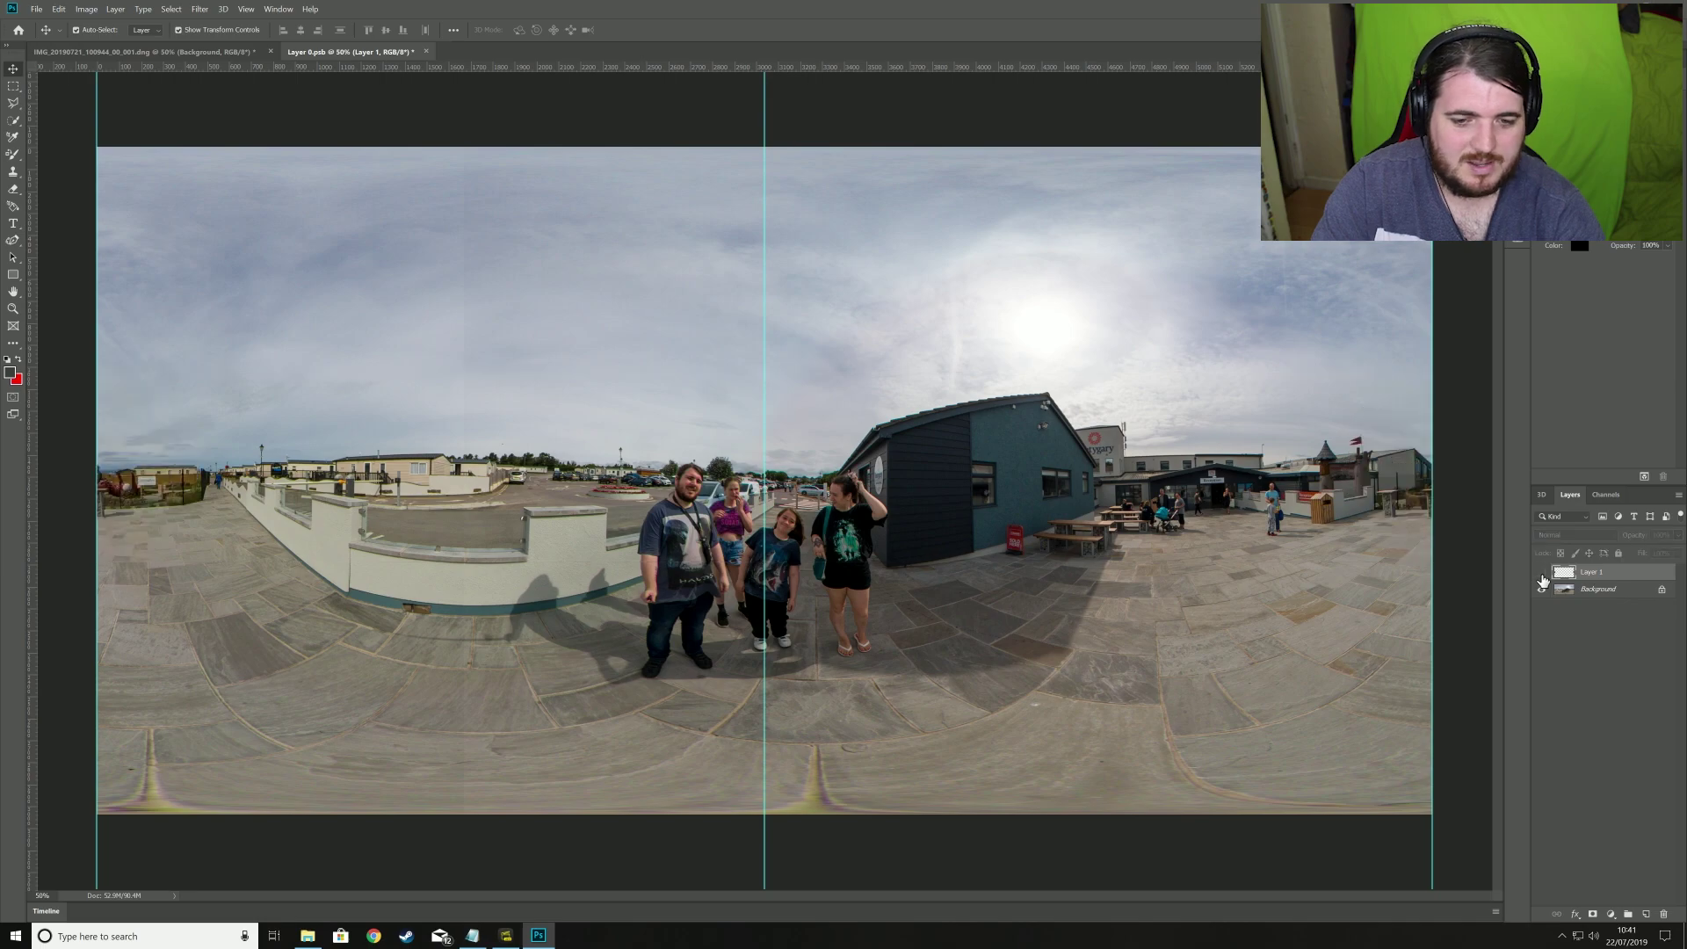
click(1542, 574)
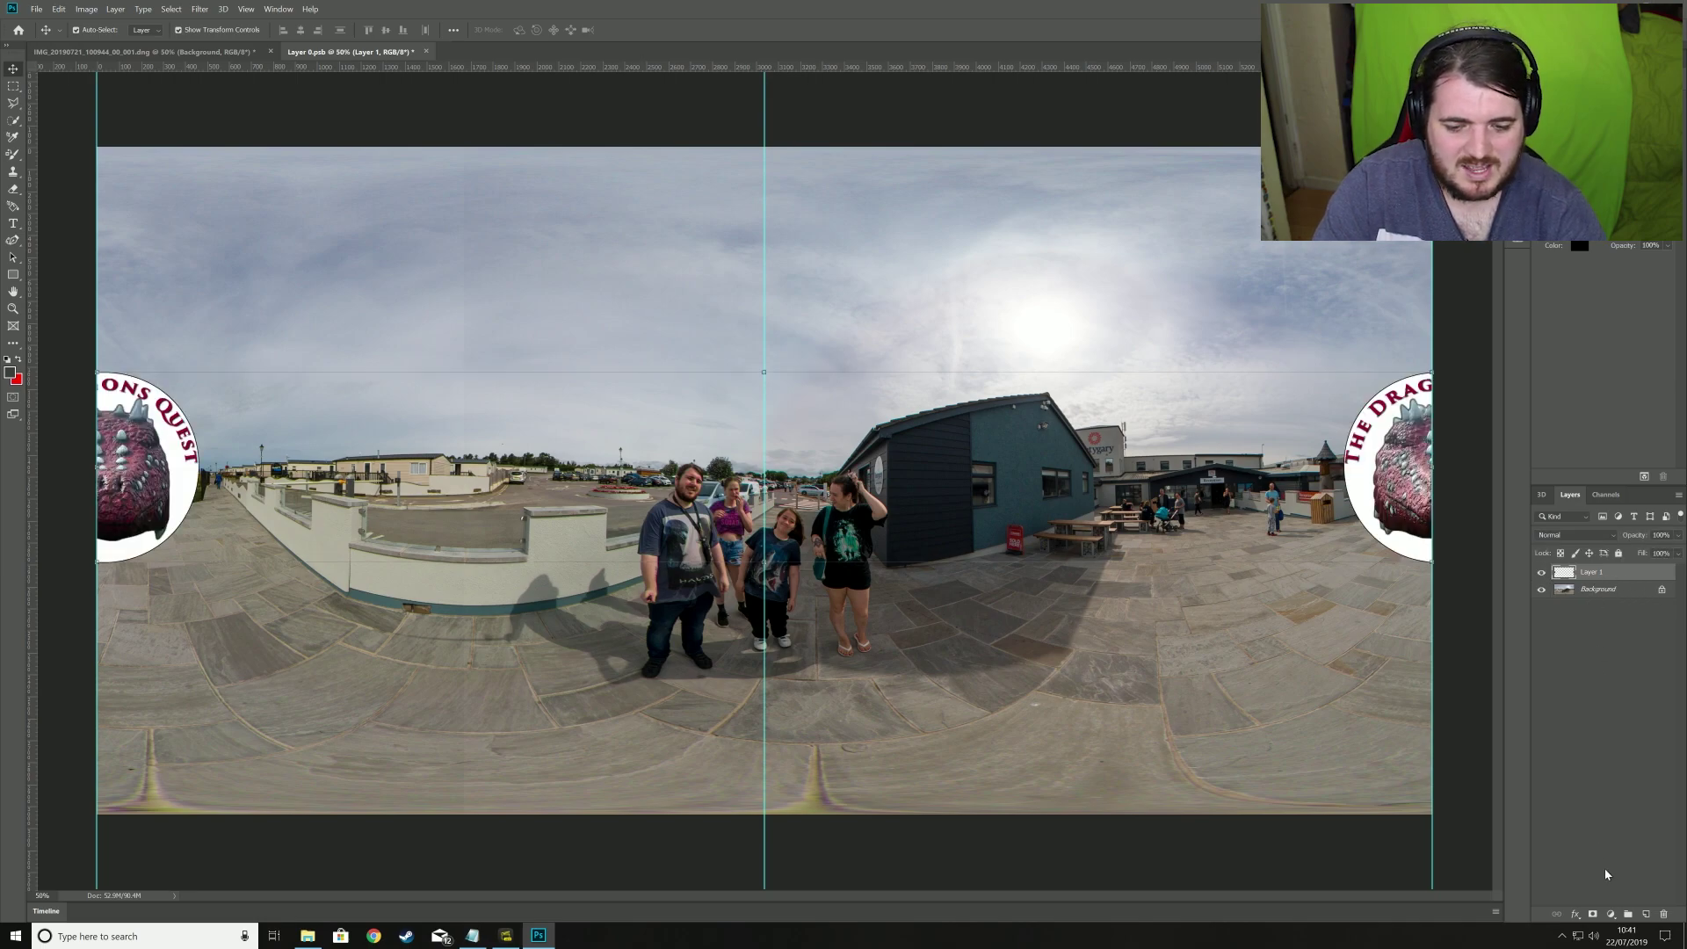
click(1646, 915)
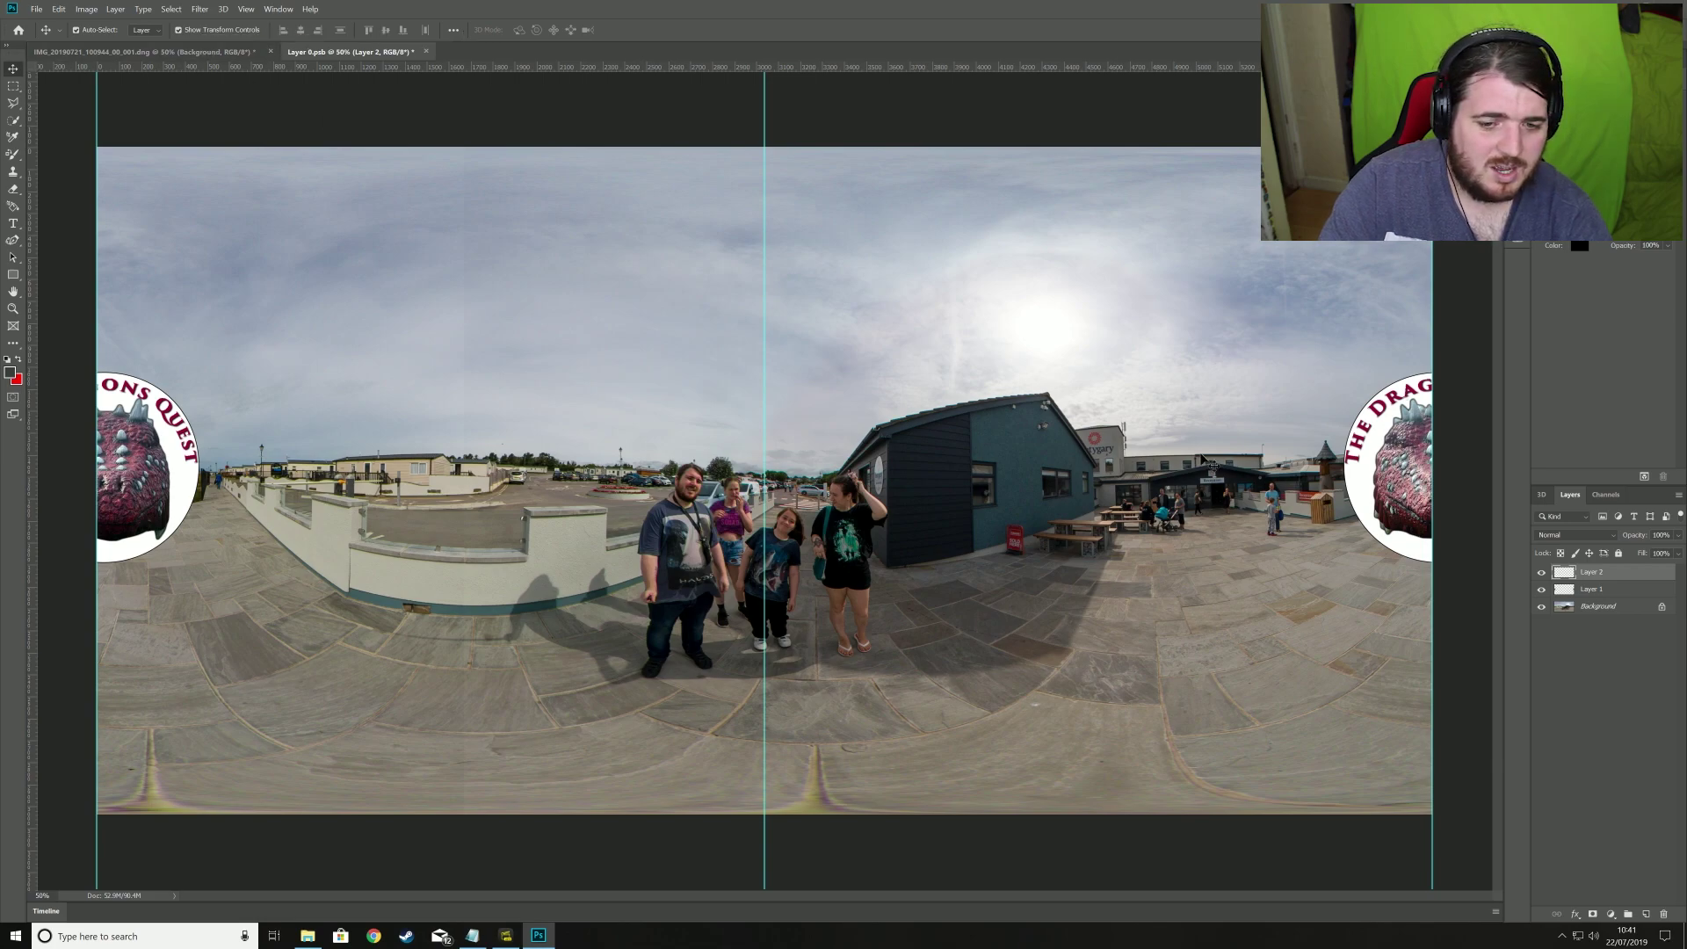
key(ctrl+s)
click(159, 52)
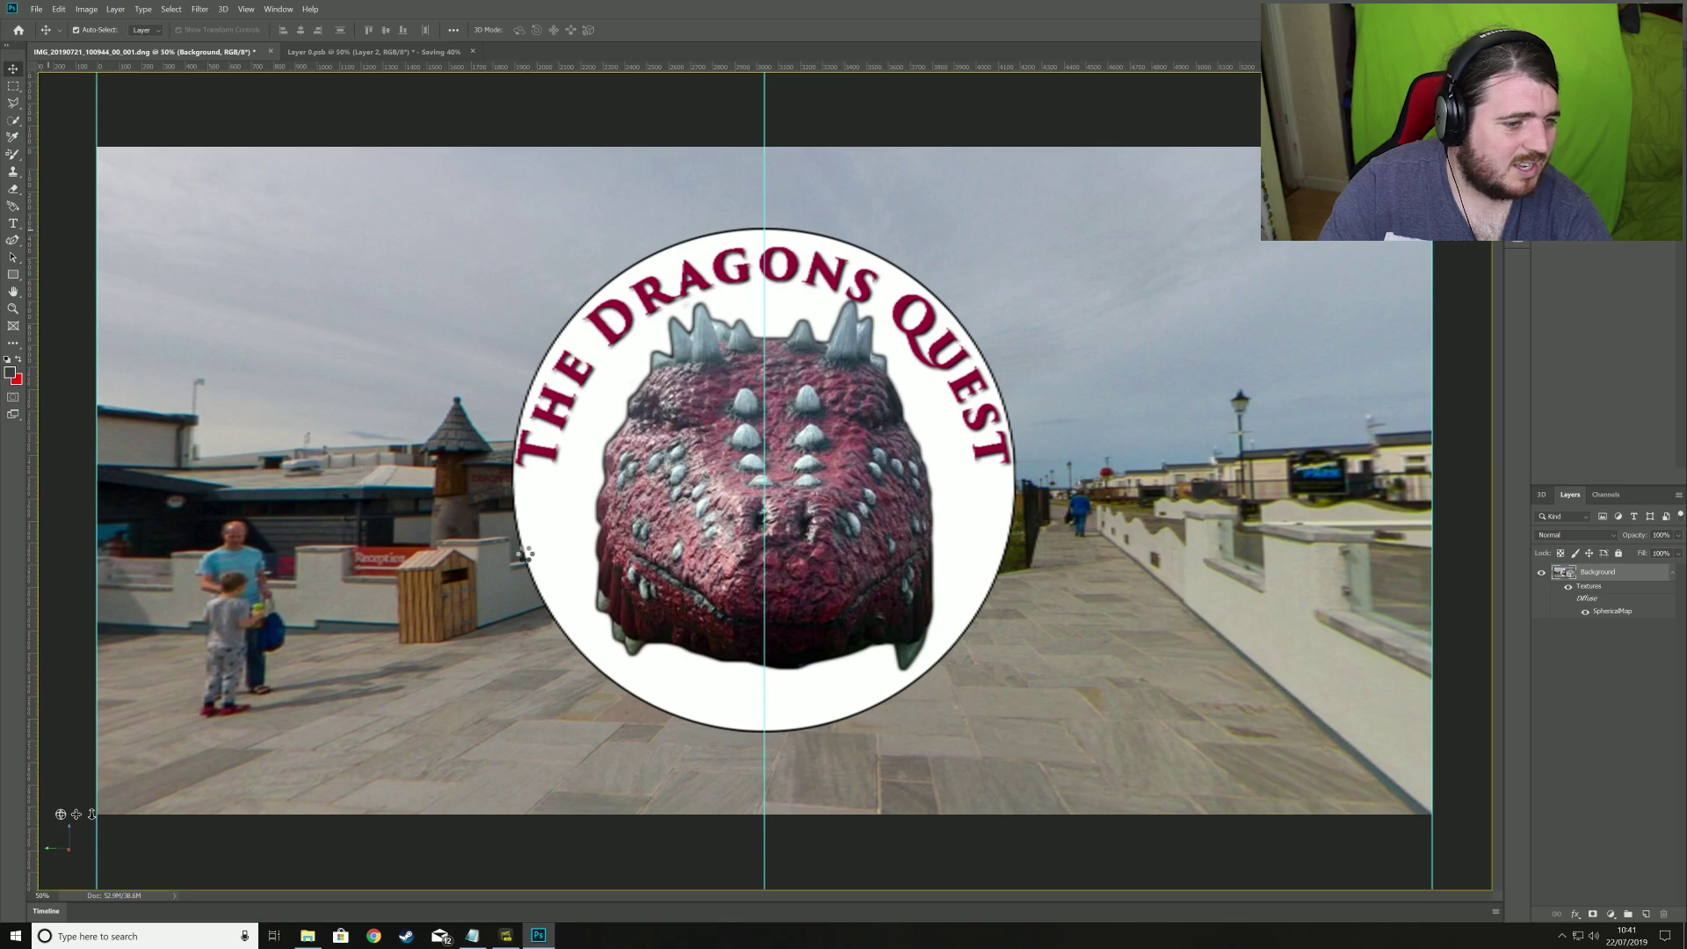
drag(611, 546, 125, 447)
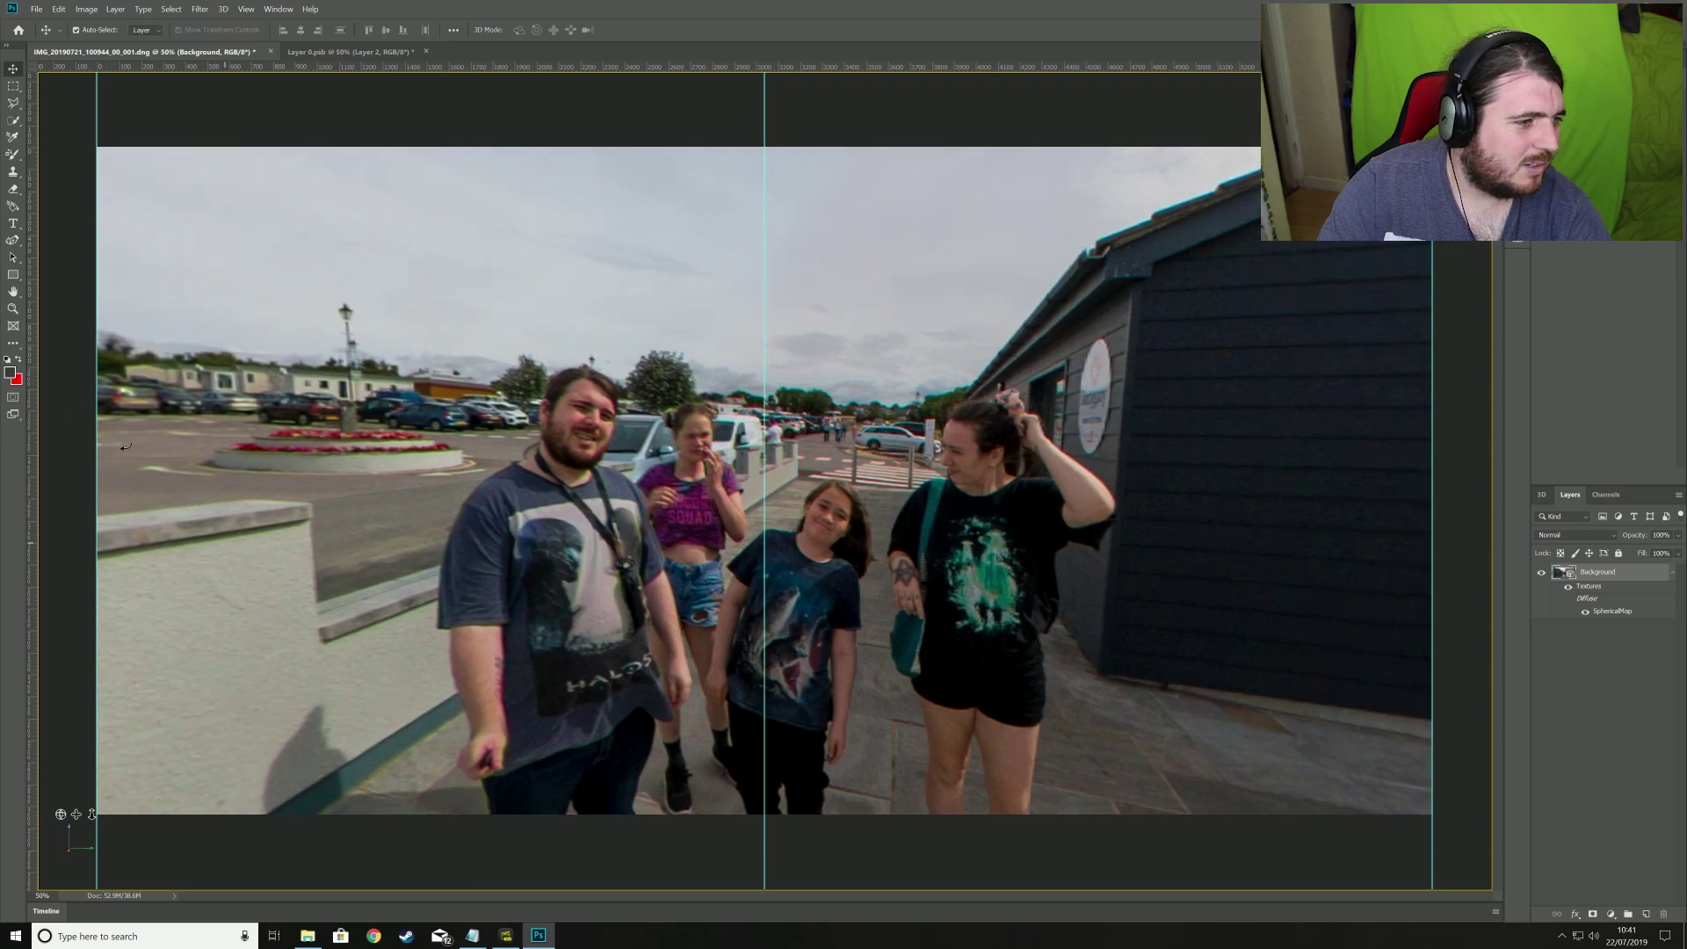
Step: Type 'Hello Everybody' as a new text layer in the sky
click(13, 222)
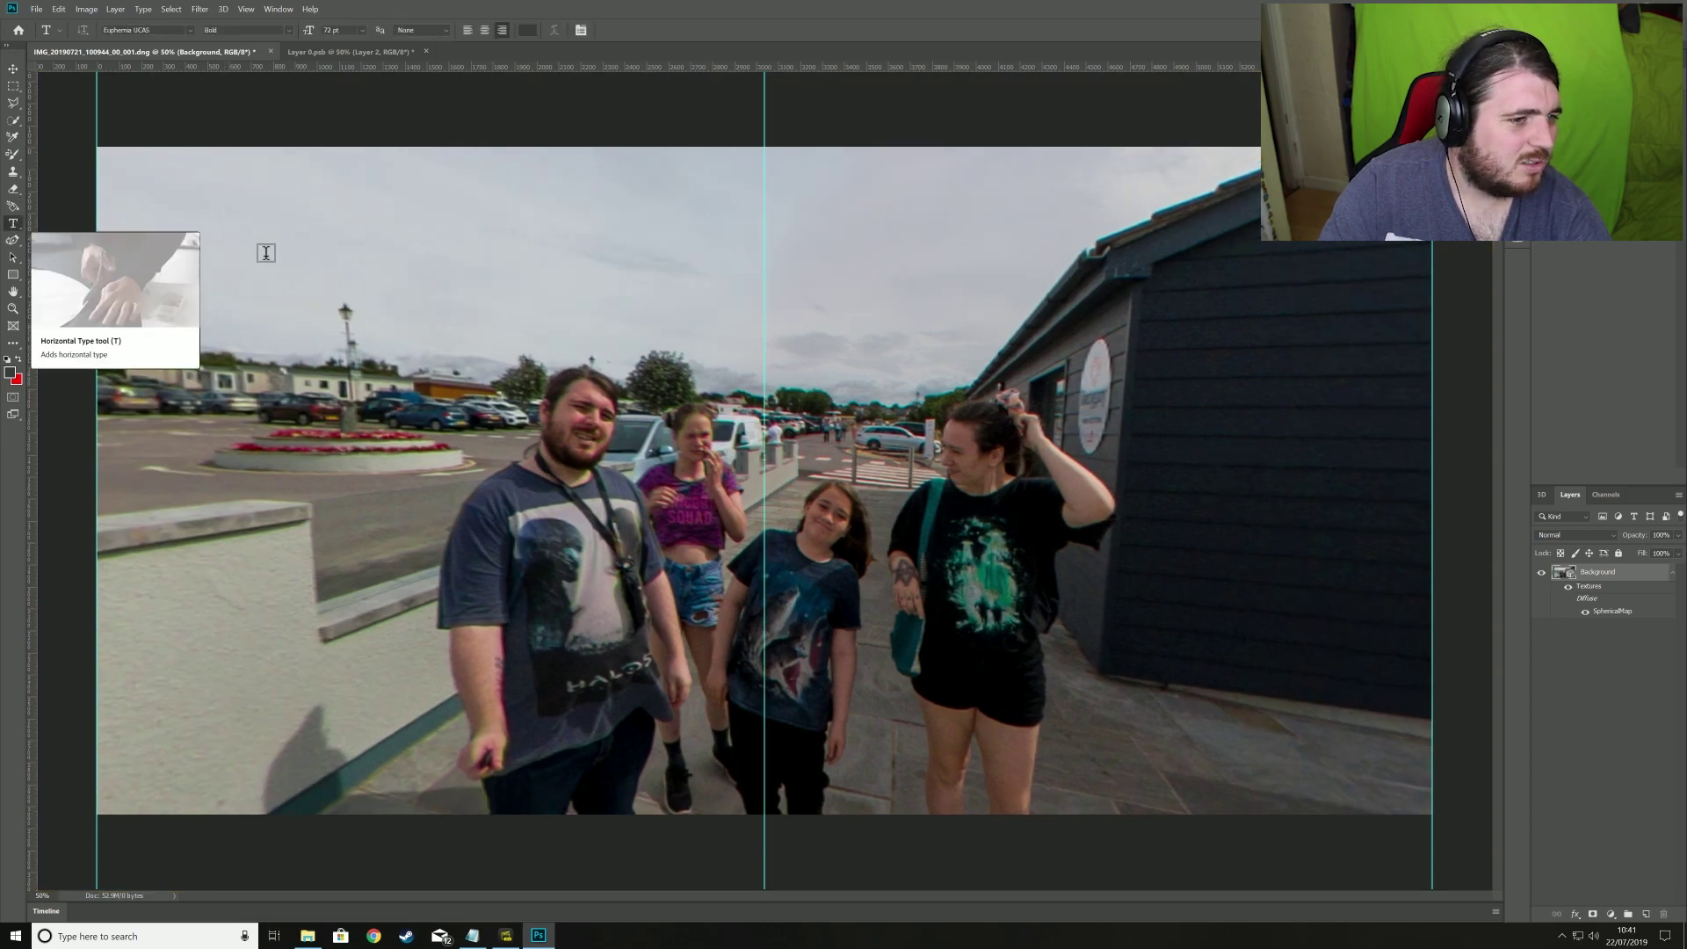
click(558, 264)
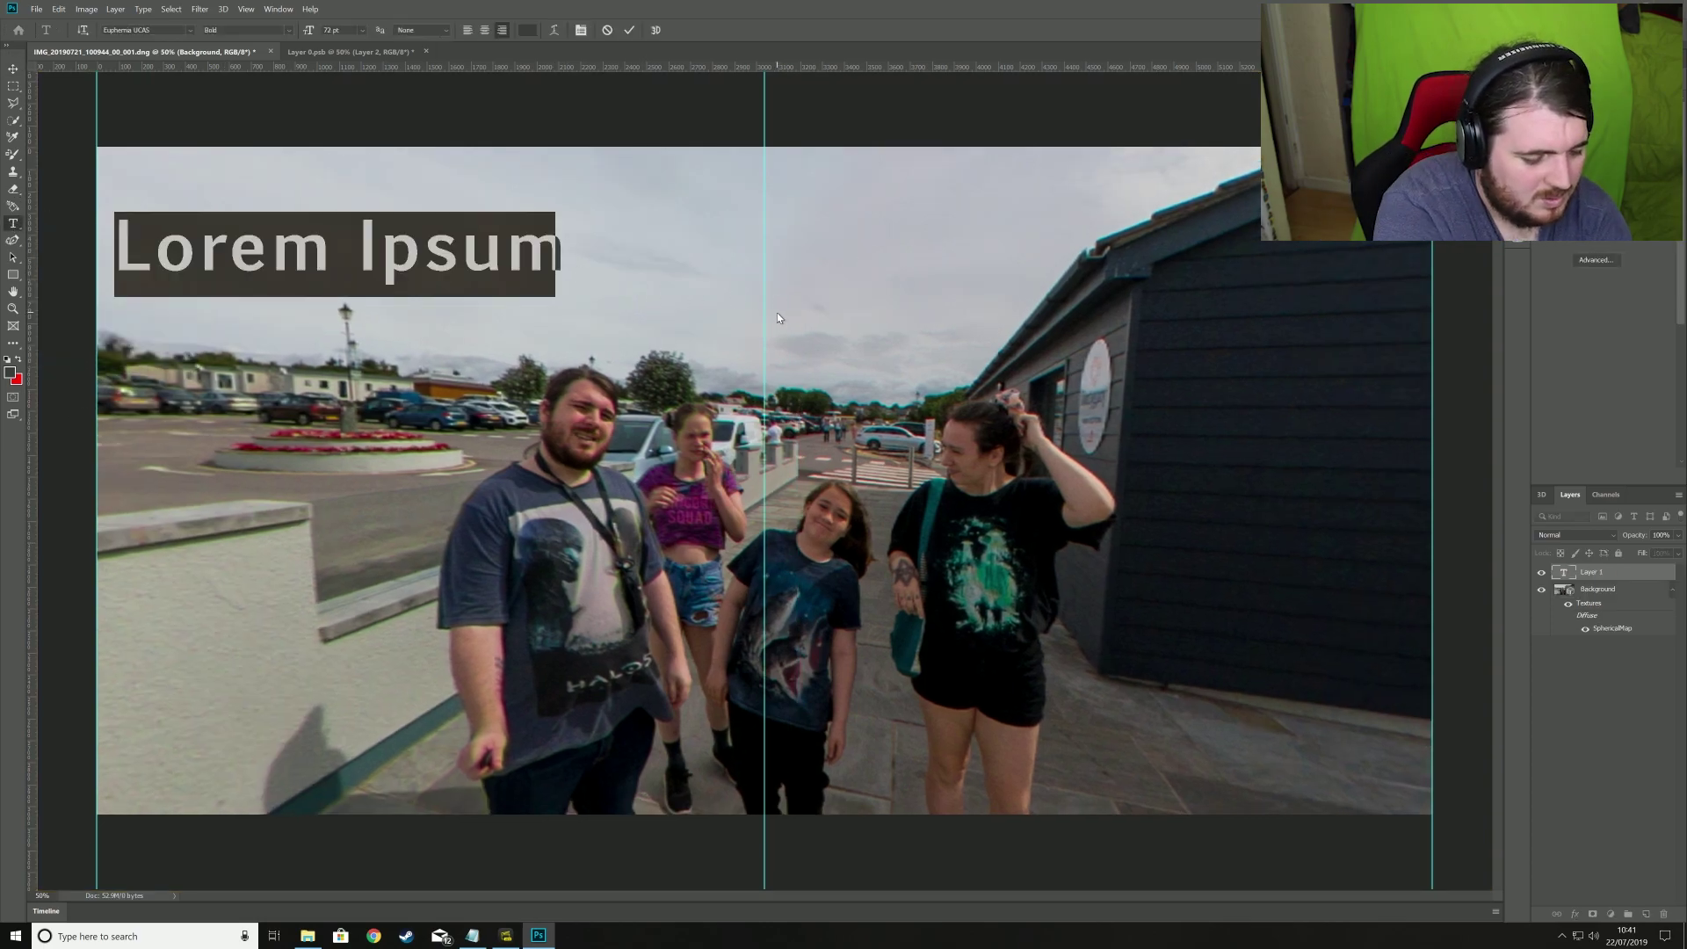
text(Hello Everyb)
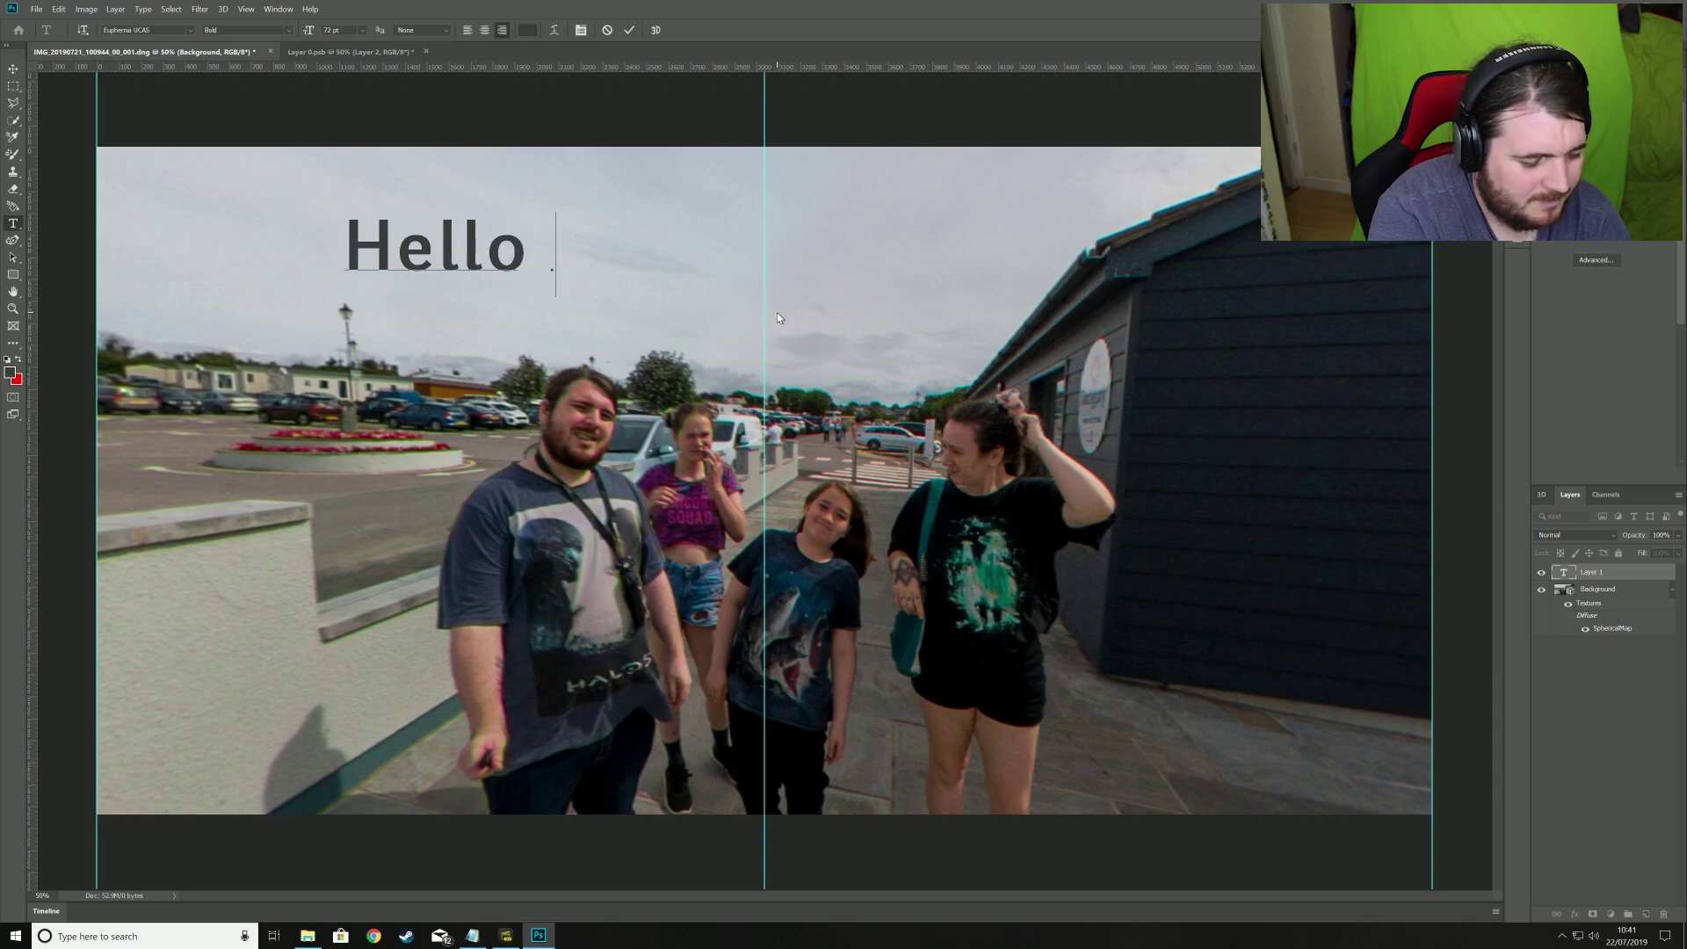
text(ody)
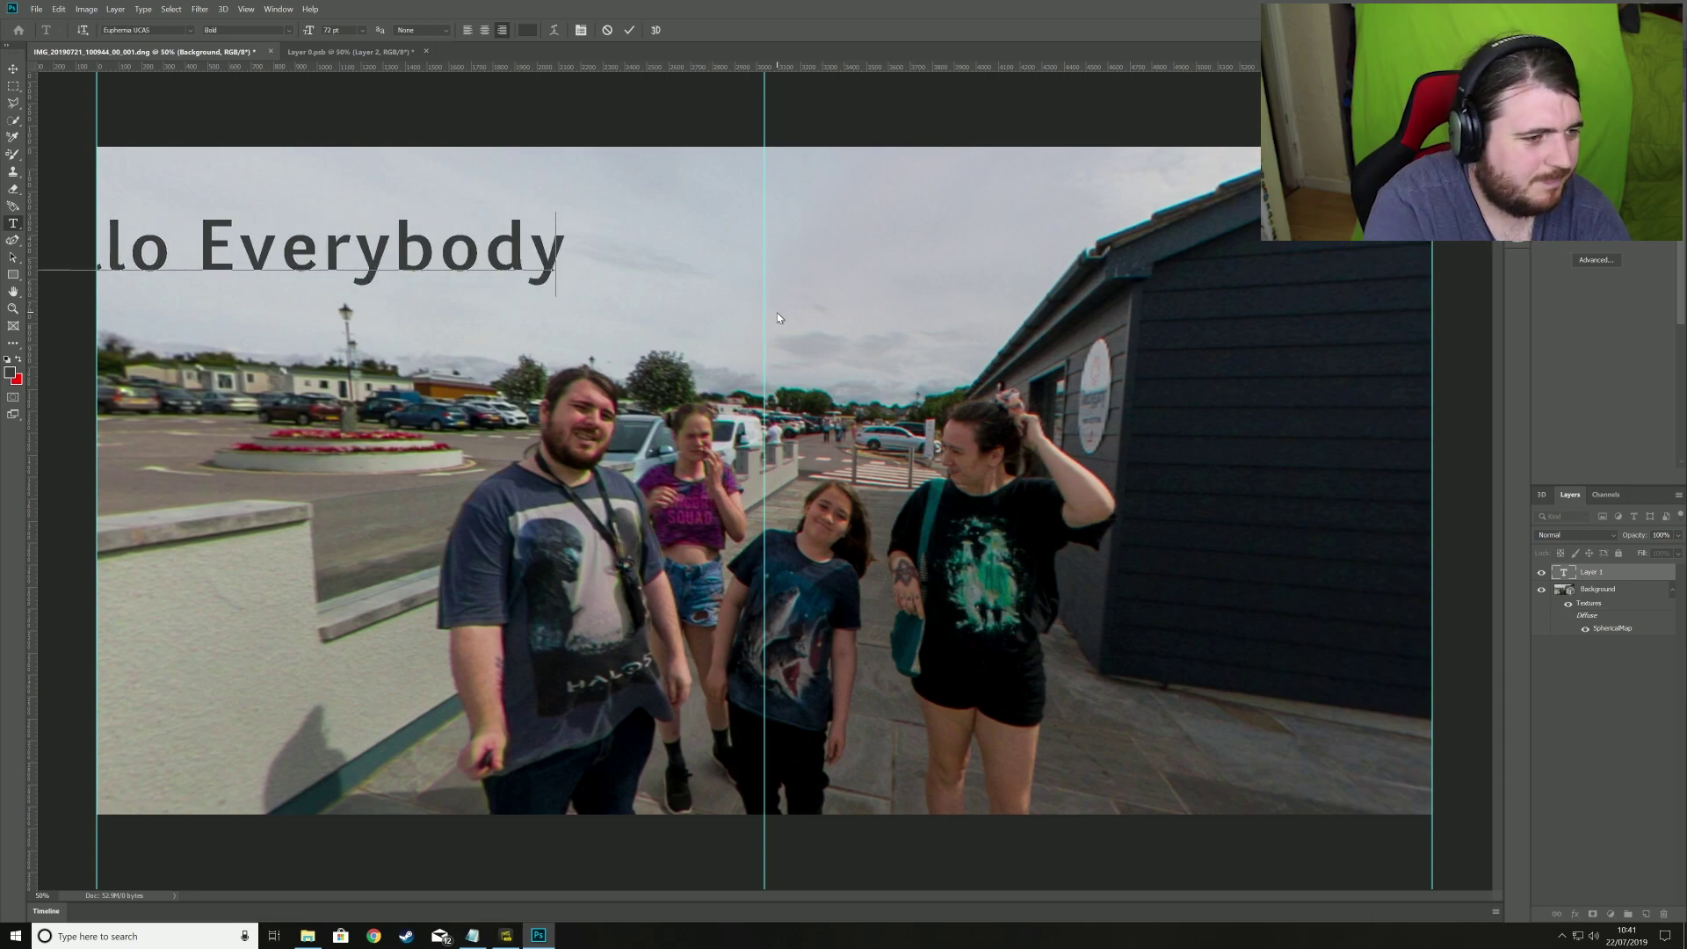
click(14, 69)
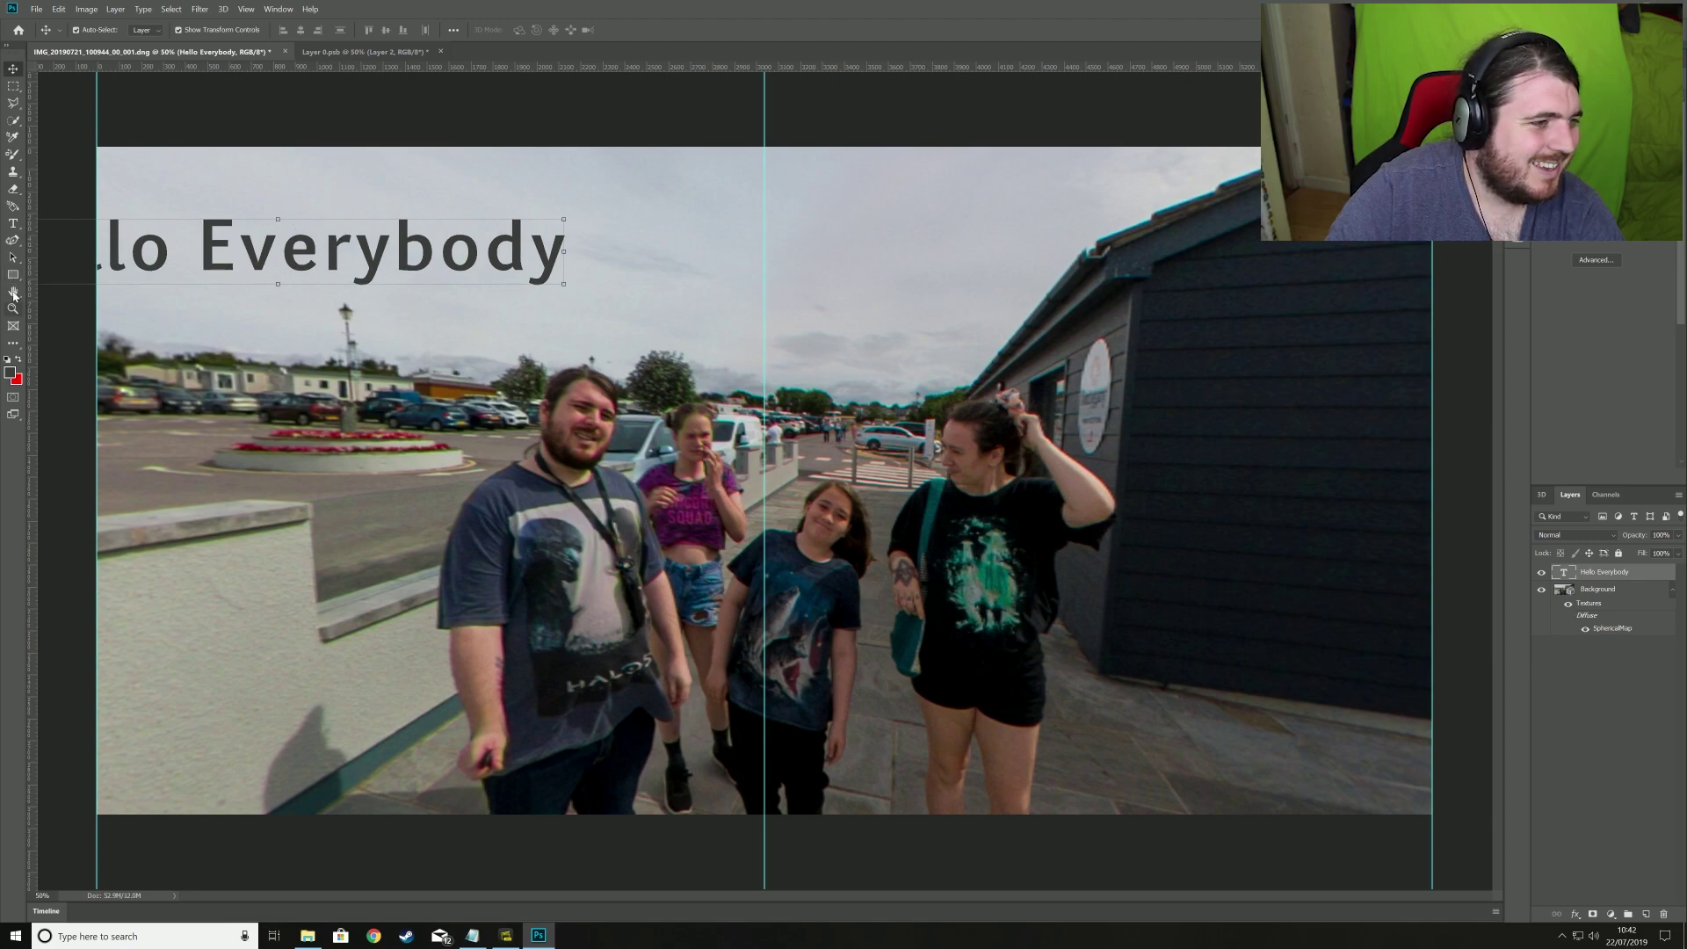
Step: Warp the Hello Everybody text with the Arc style
click(13, 223)
click(323, 251)
key(ctrl+a)
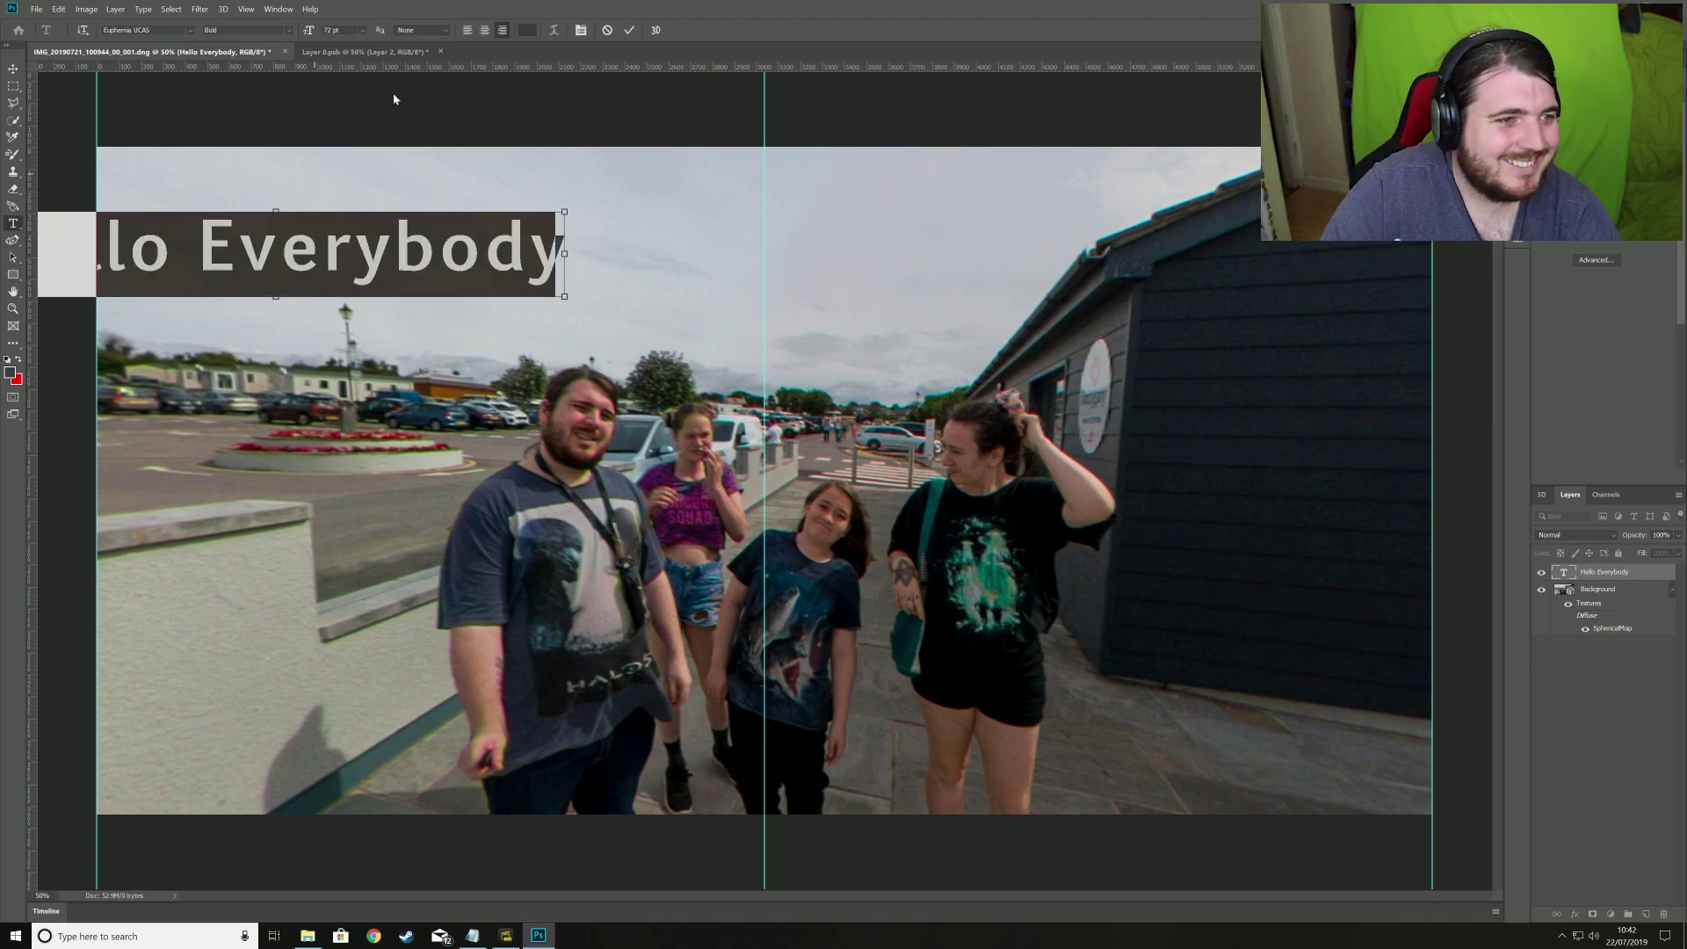
click(553, 31)
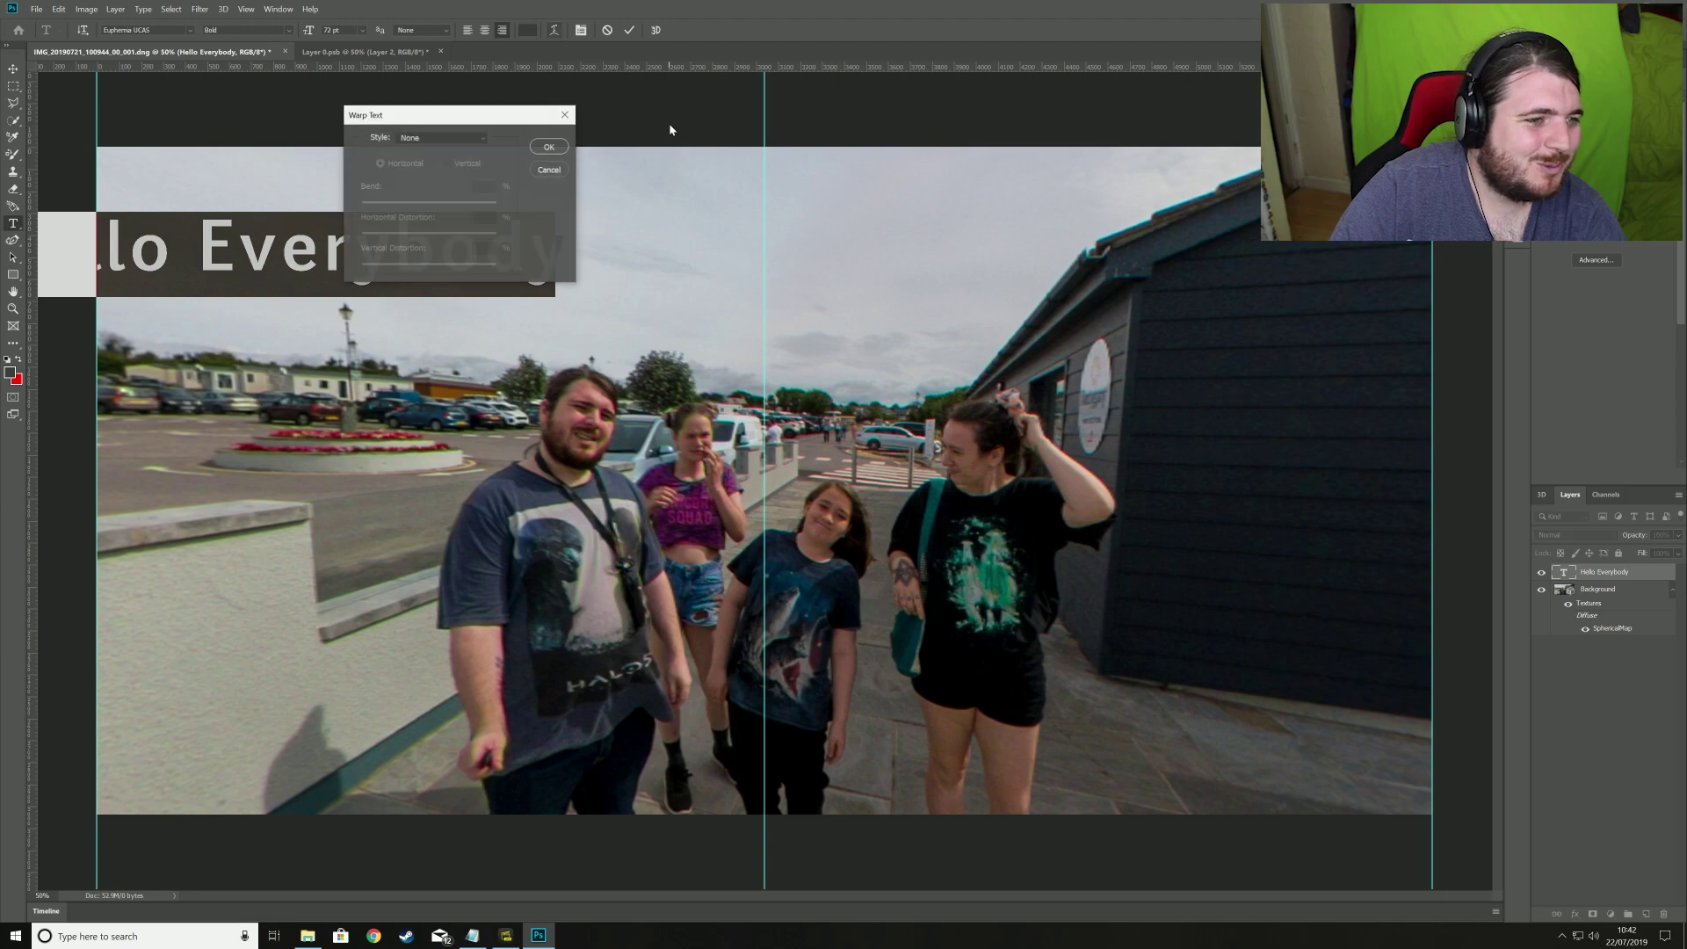
click(441, 138)
click(444, 176)
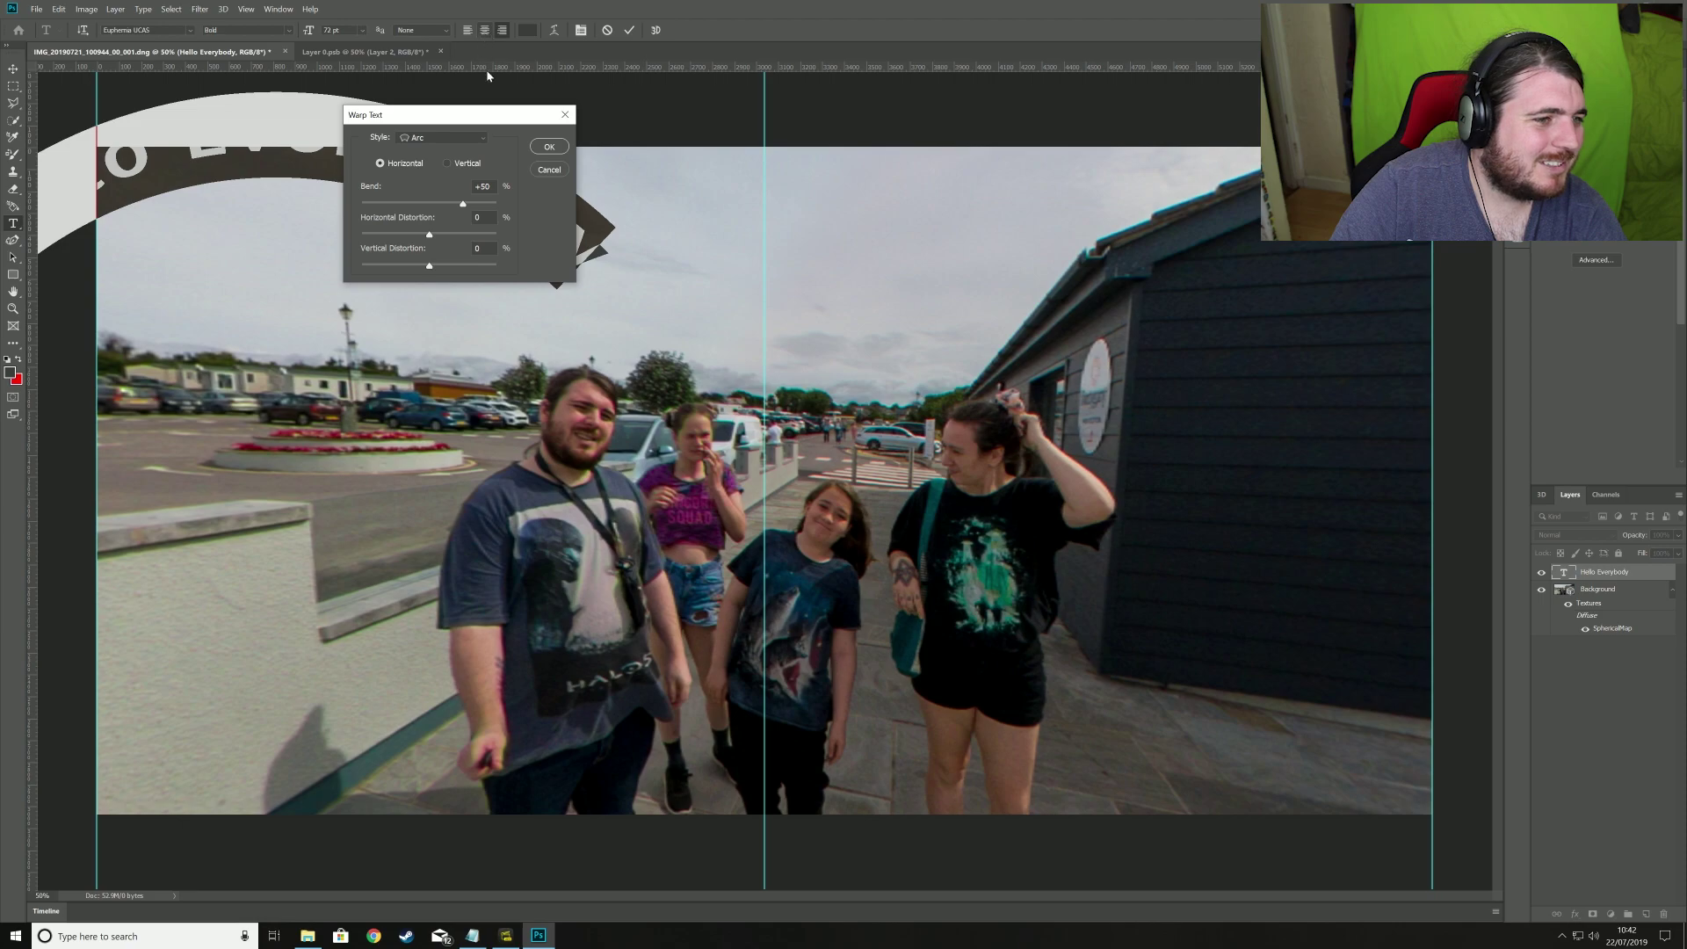
click(549, 147)
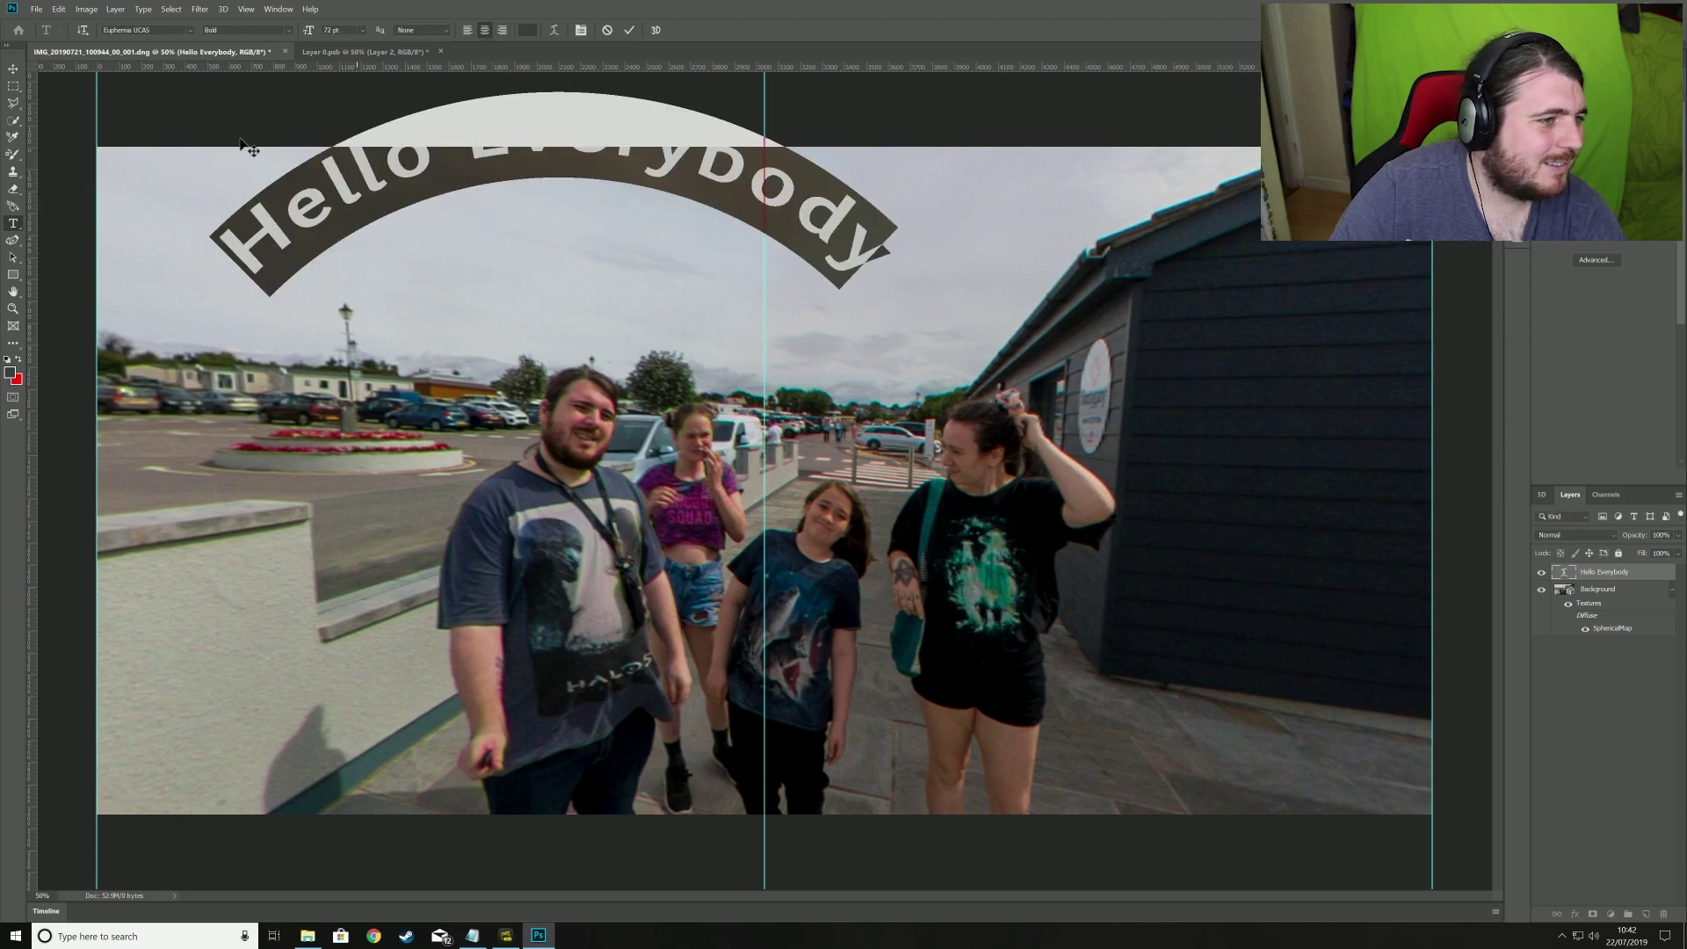
Step: Move the arched text down above the group and colour it white (ffffff)
click(16, 70)
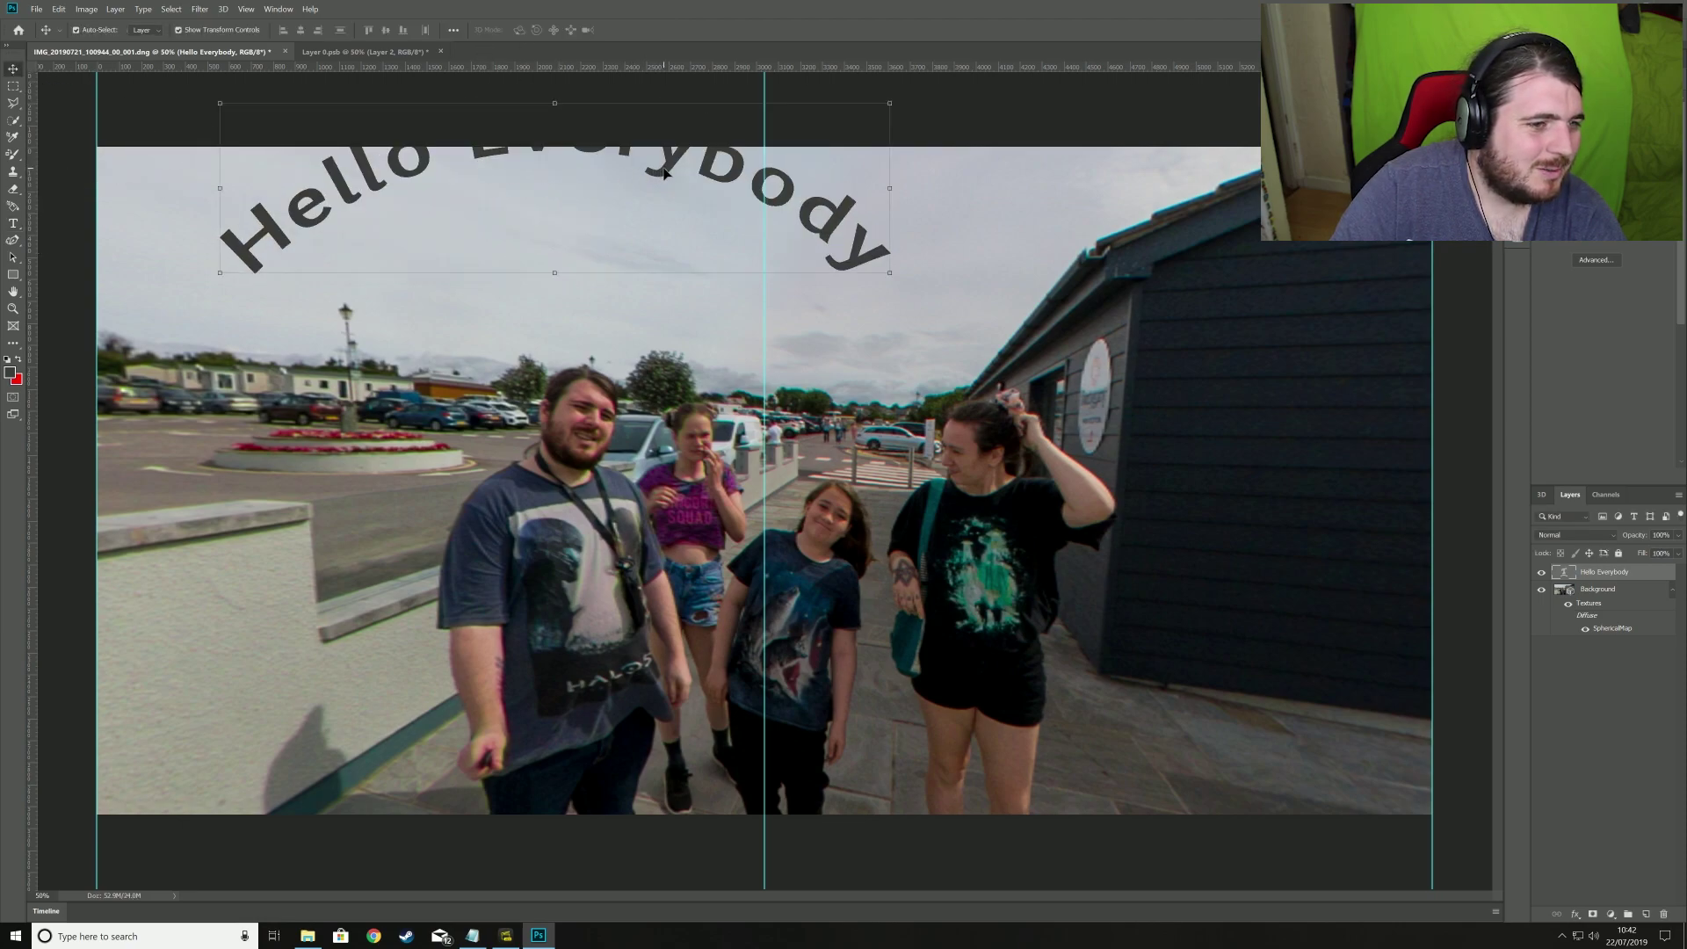
drag(664, 173, 887, 294)
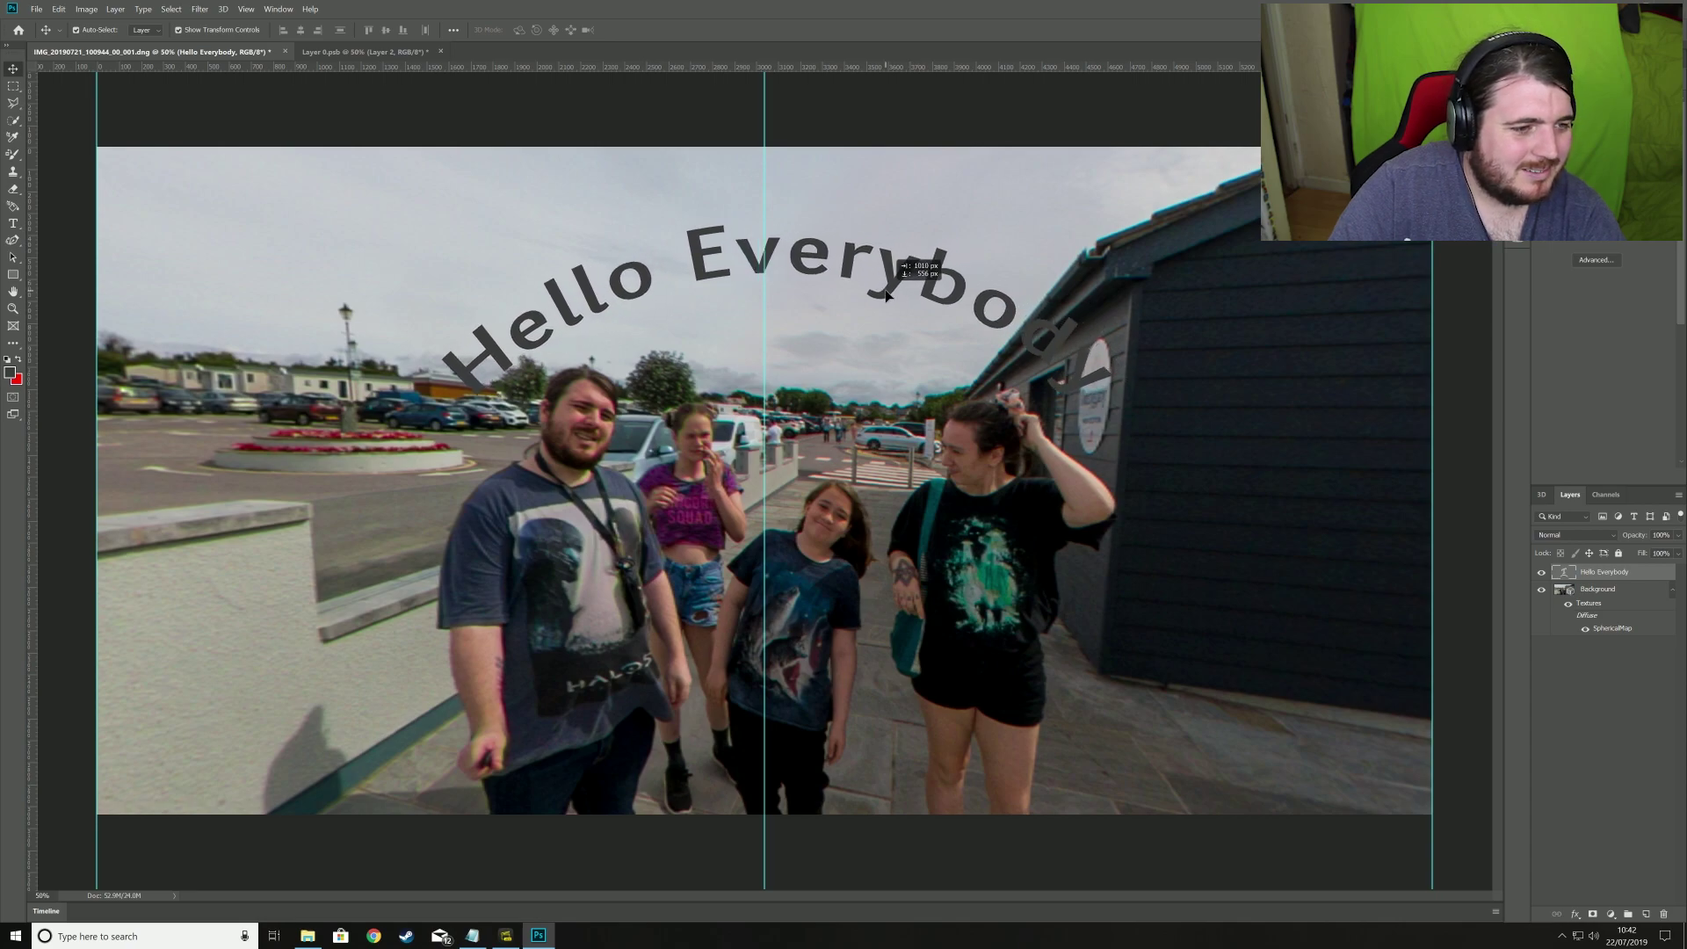
click(13, 223)
triple_click(534, 341)
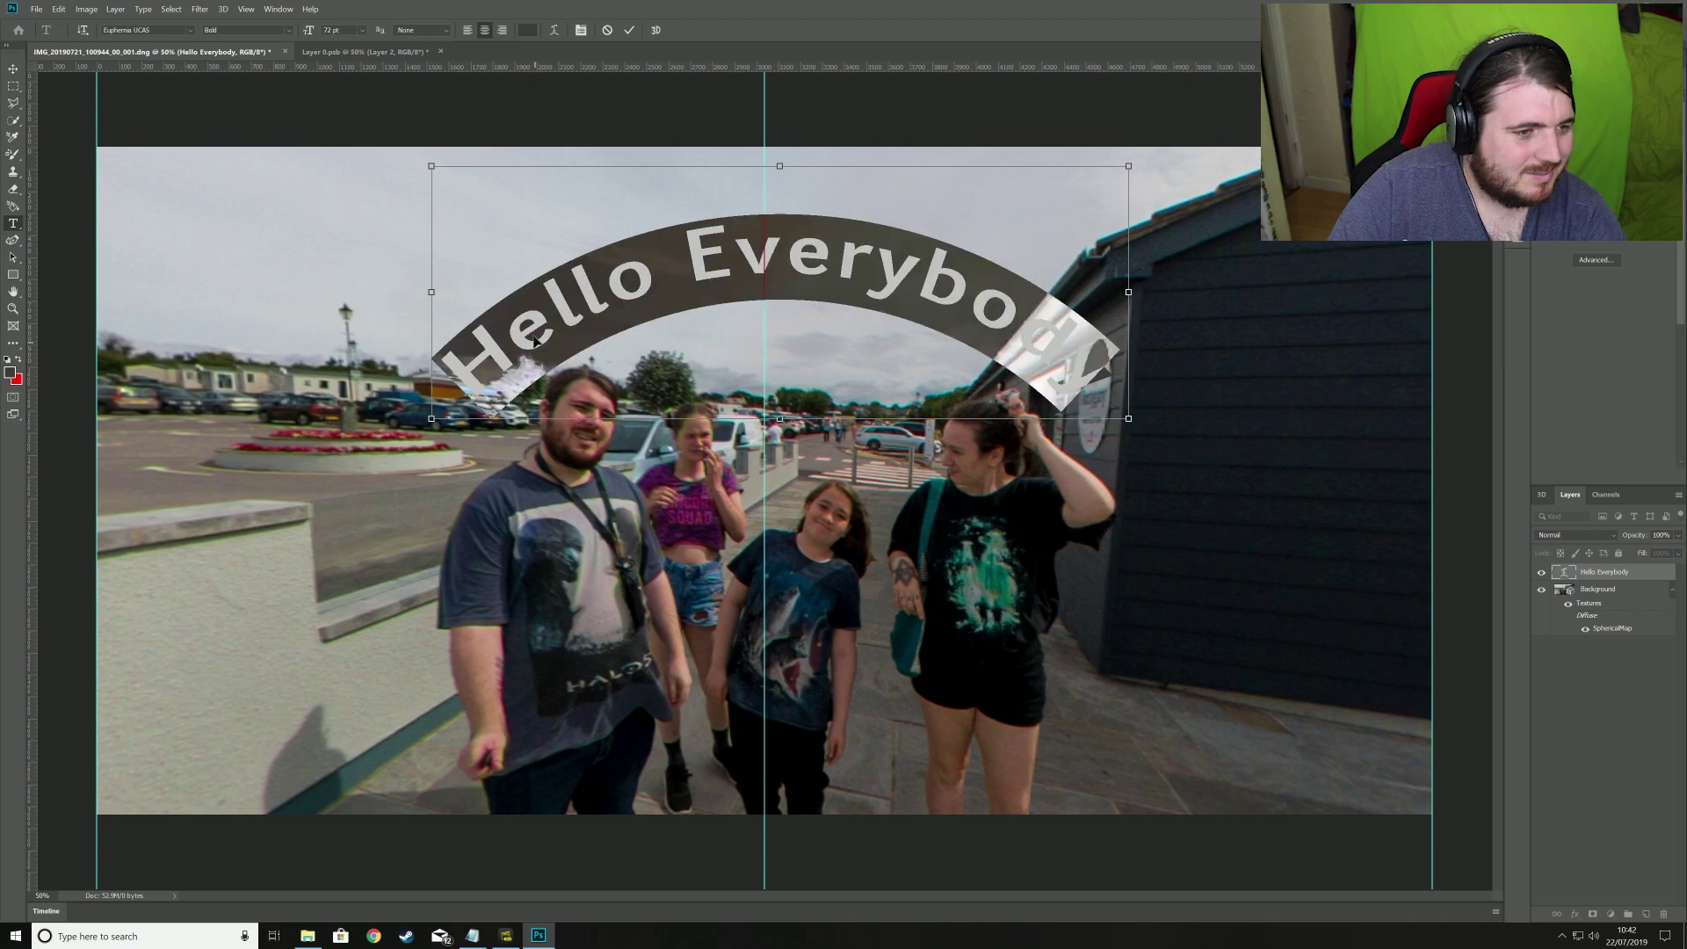
click(528, 30)
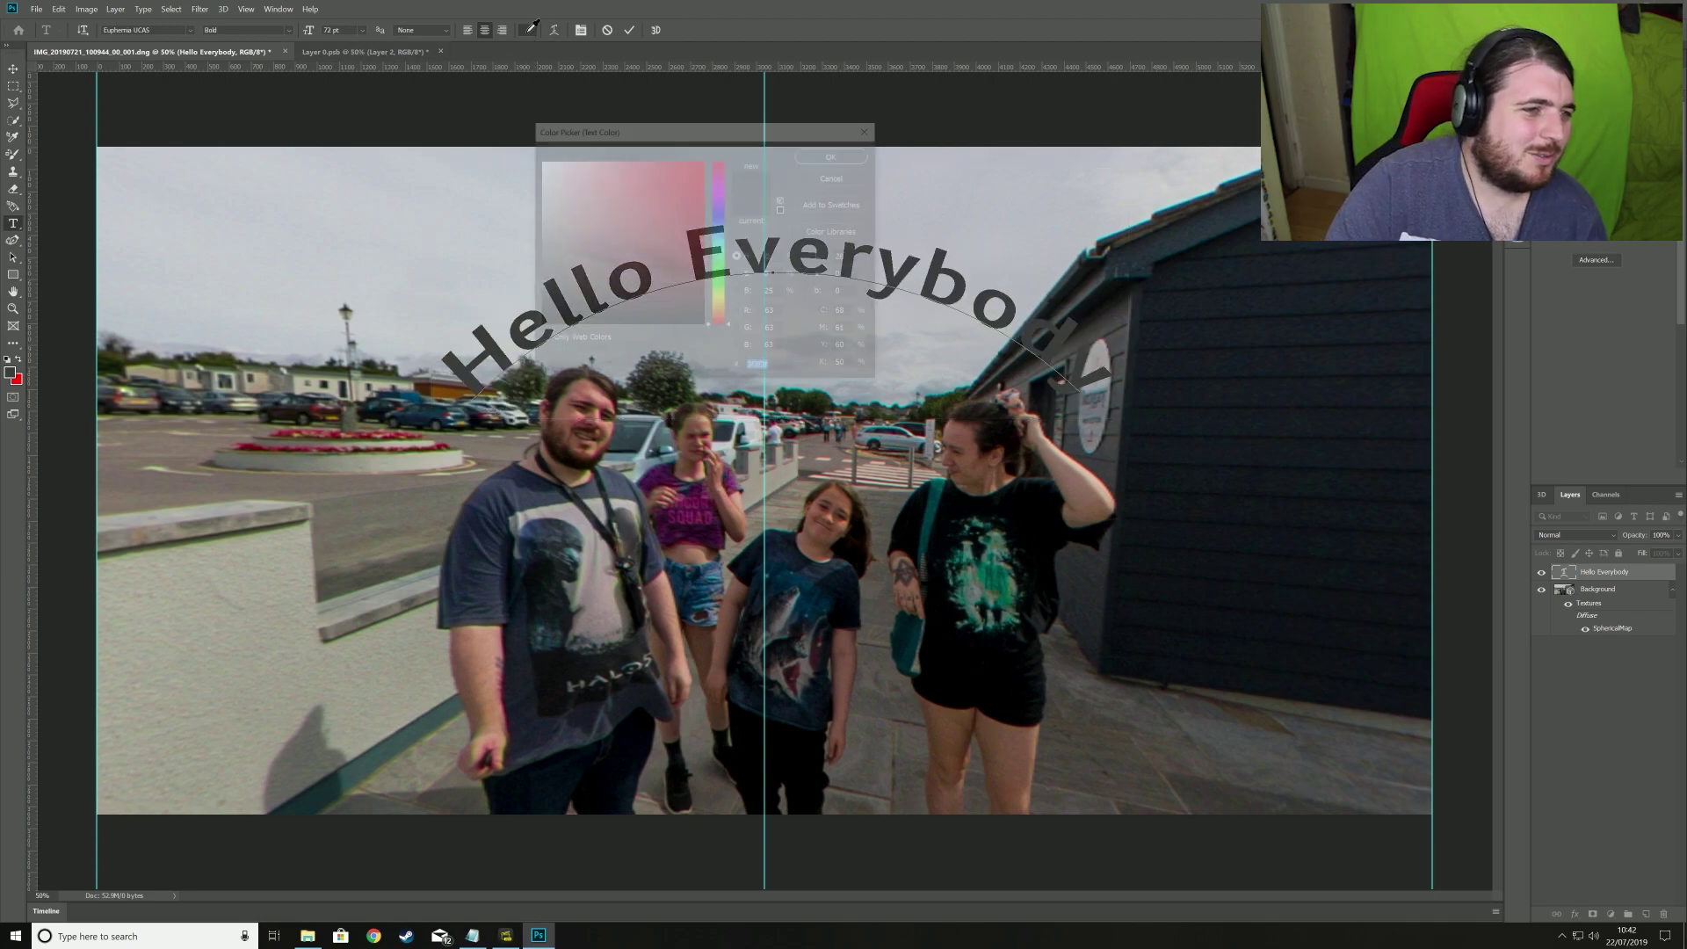
text(ffffff)
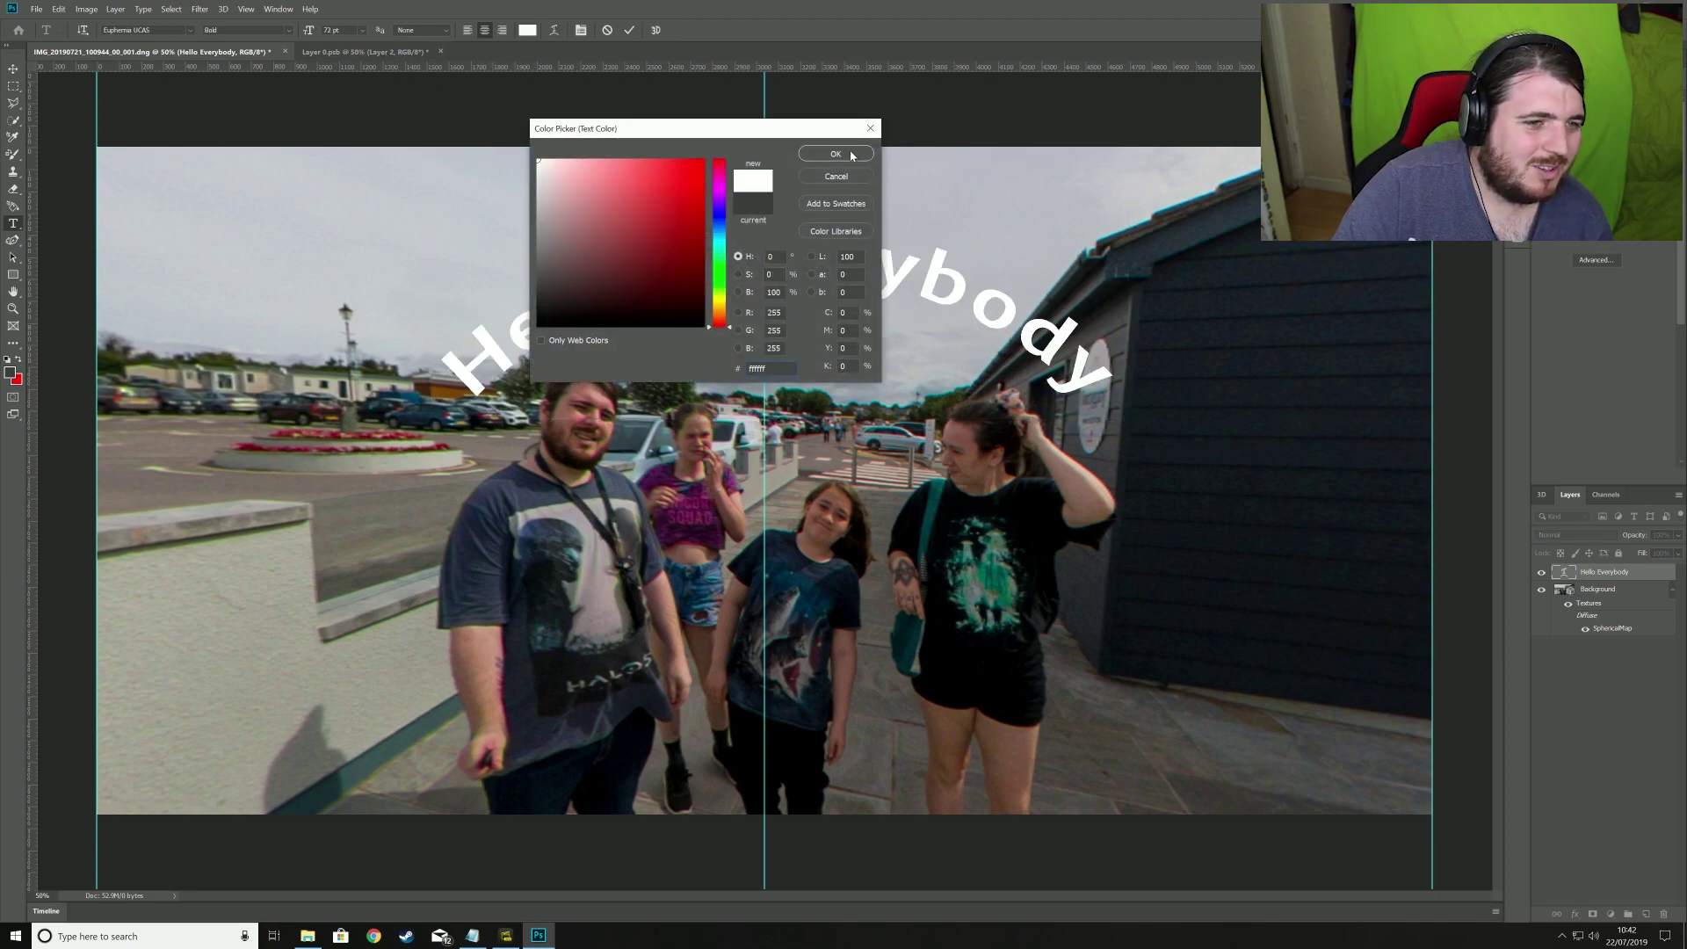
click(868, 157)
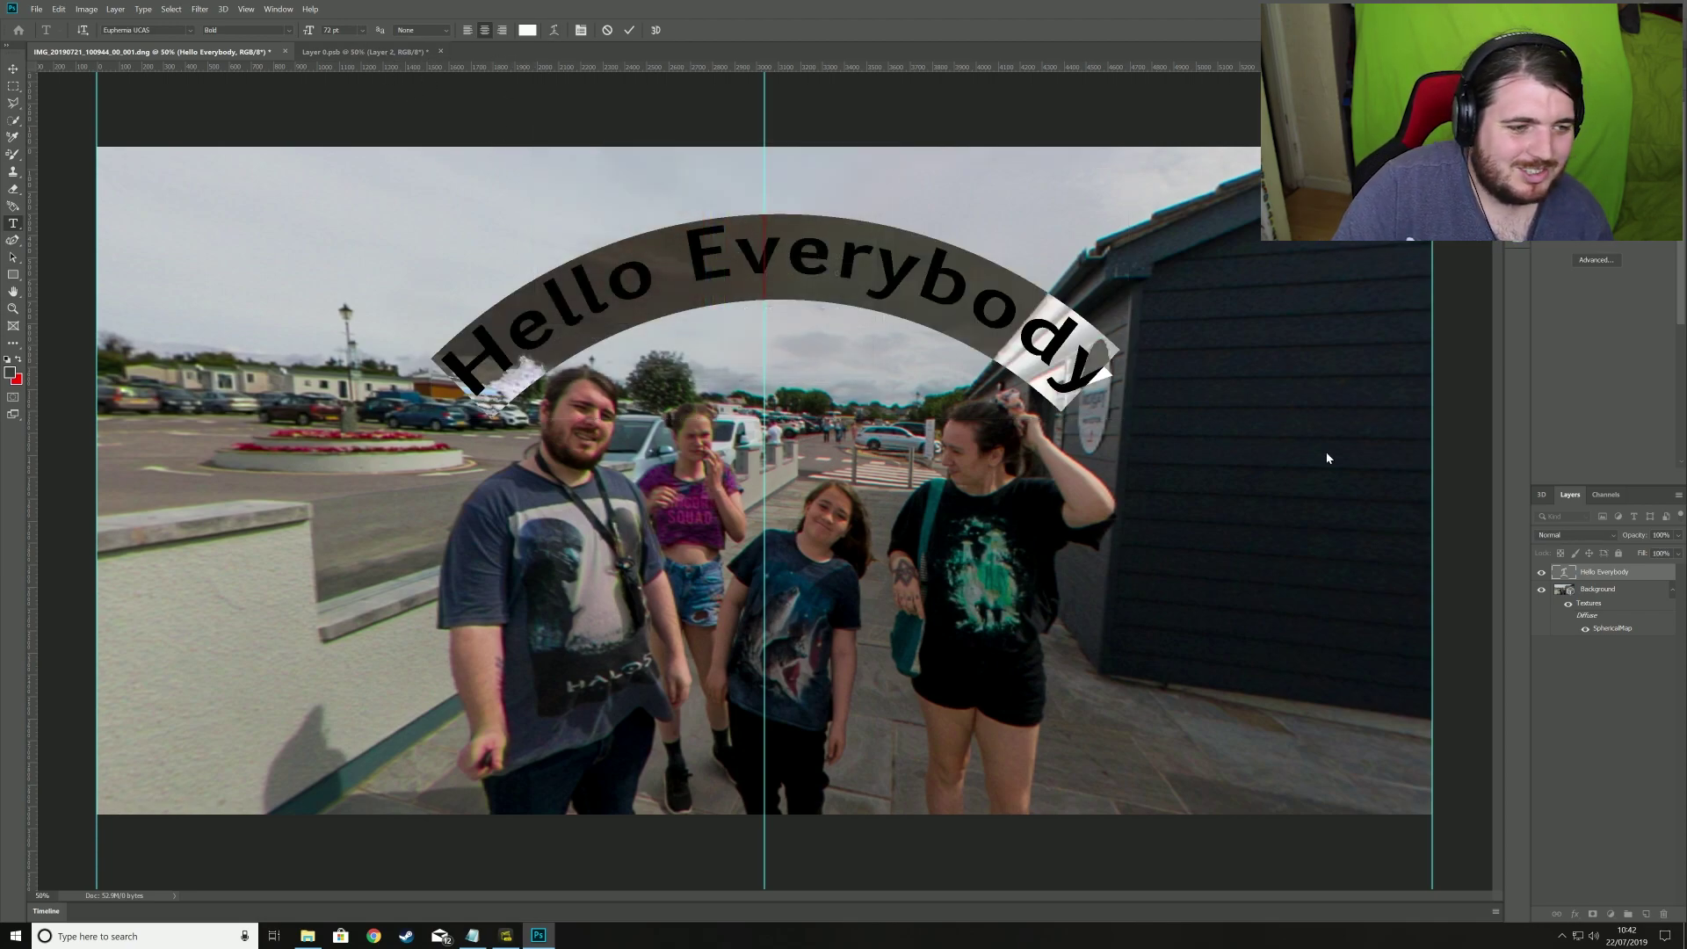
click(1619, 574)
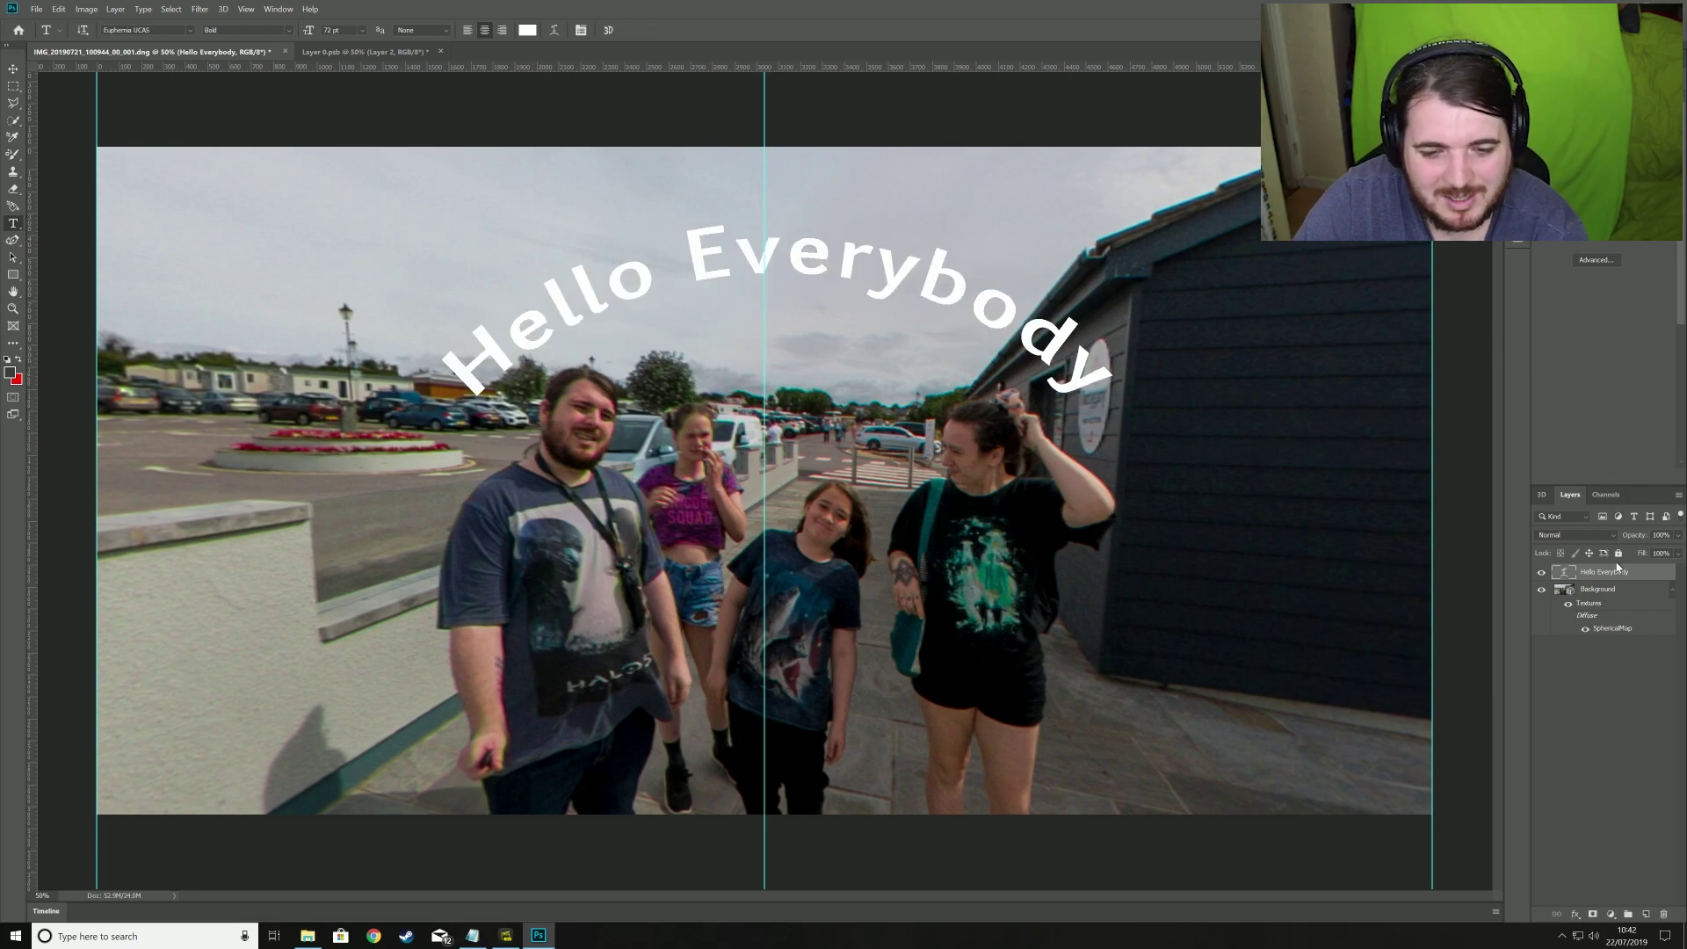
right_click(1619, 568)
Step: Give the Hello Everybody text layer a Drop Shadow through Blending Options
click(1270, 386)
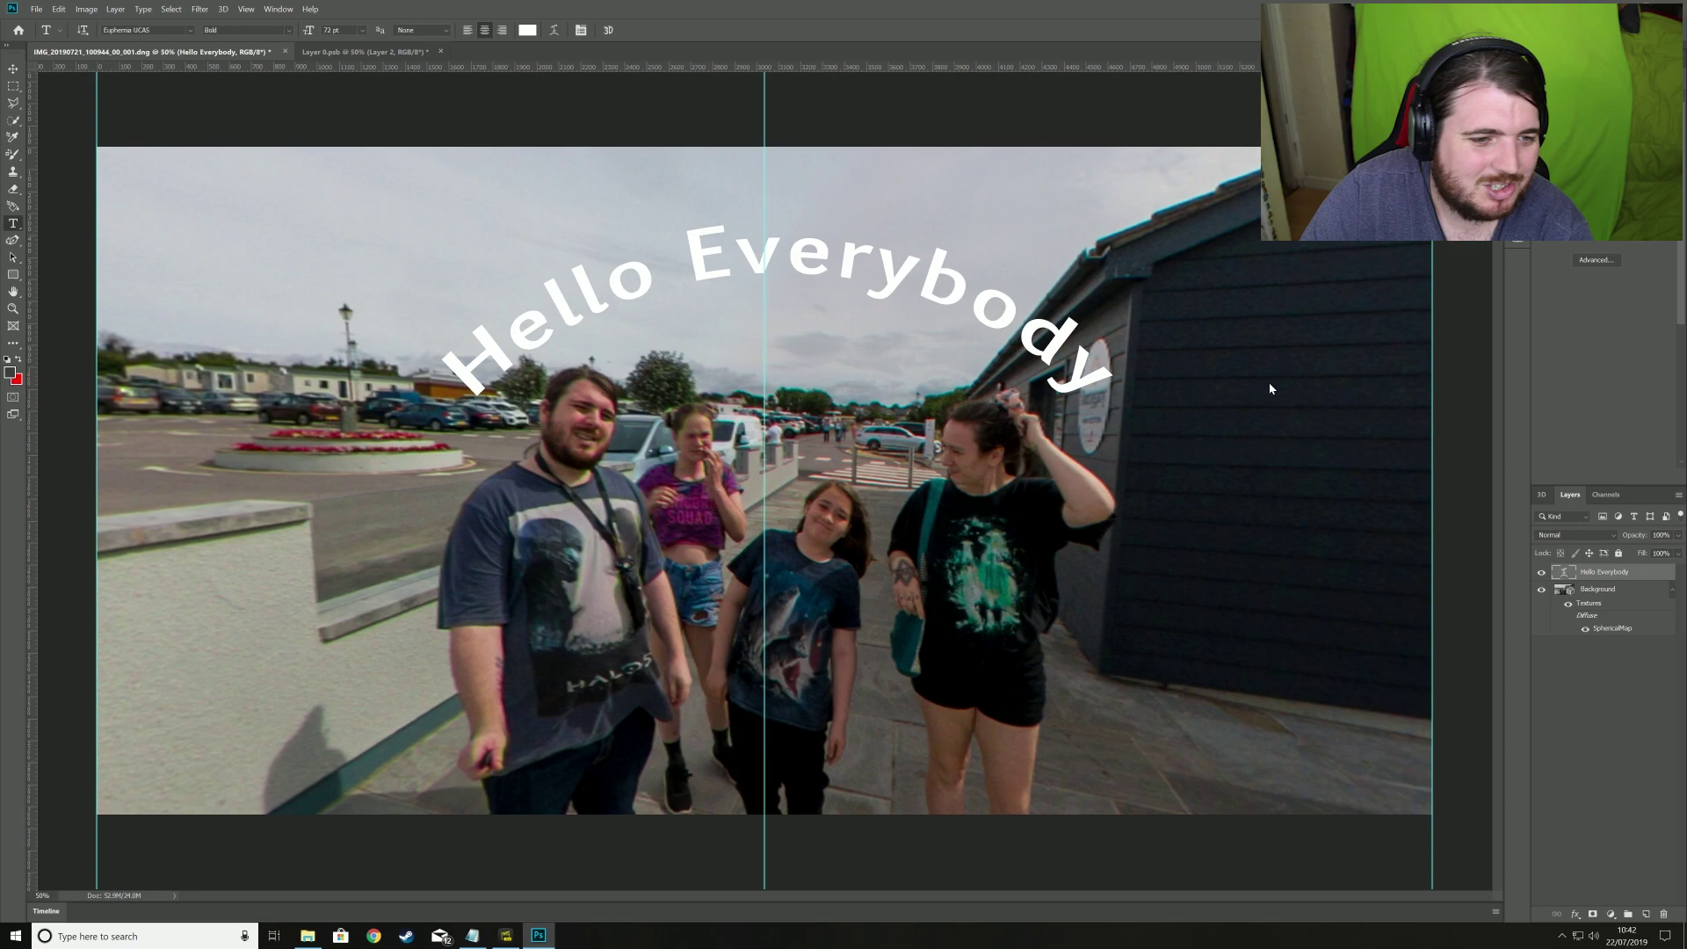
click(1158, 328)
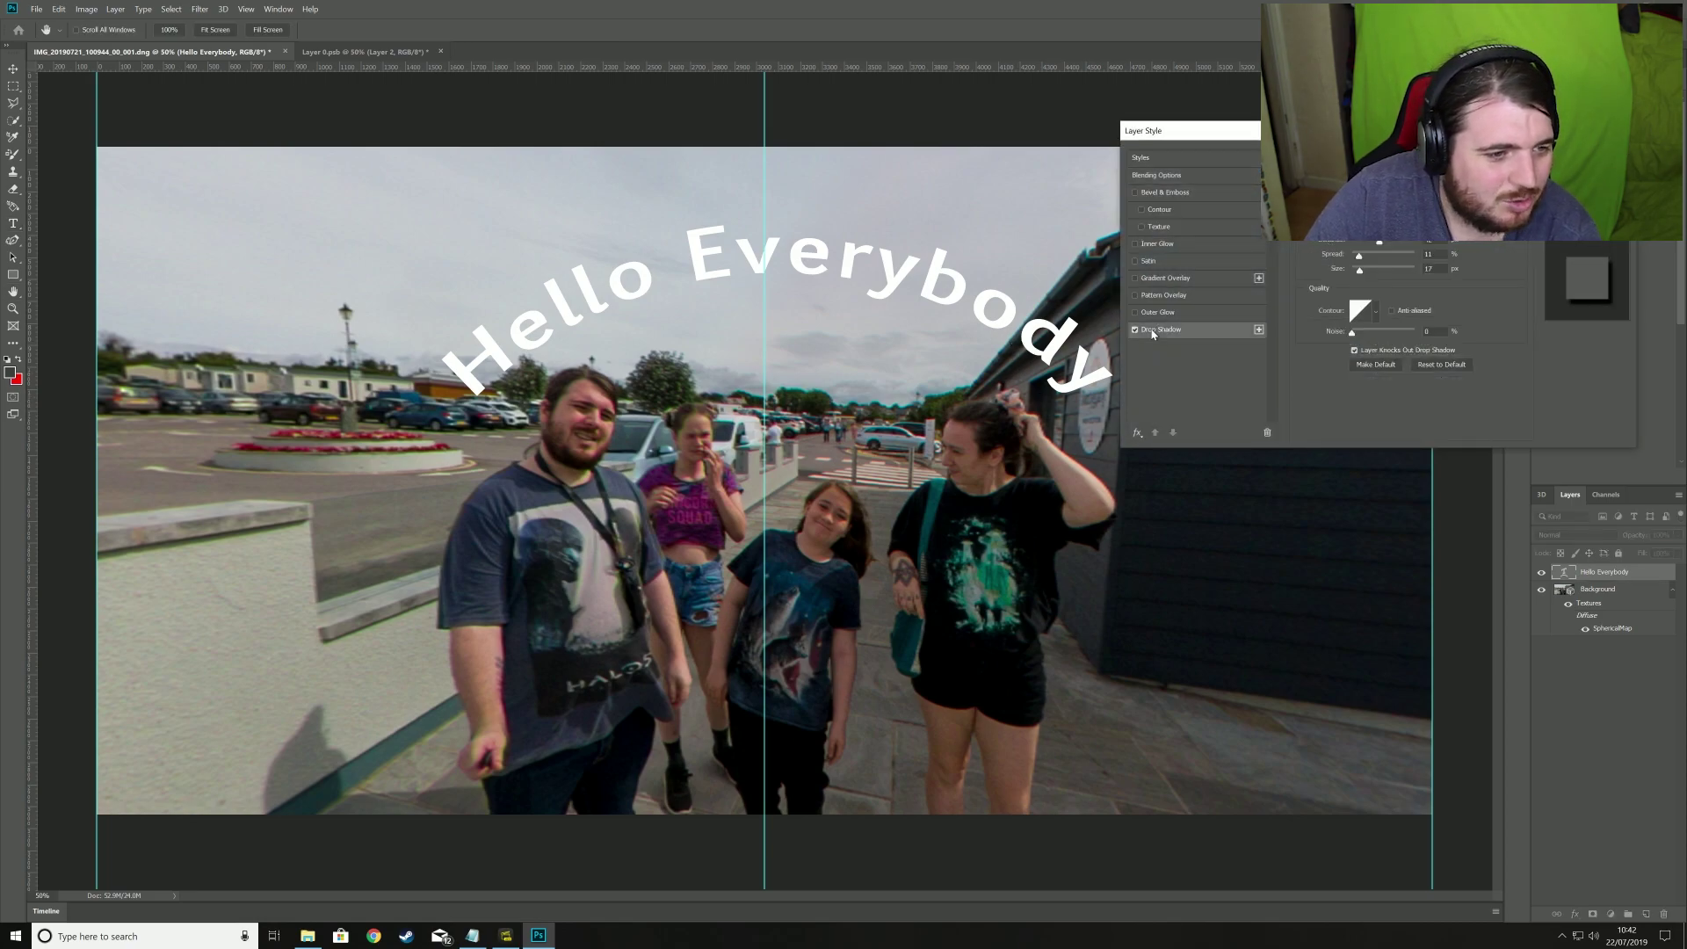
key(Return)
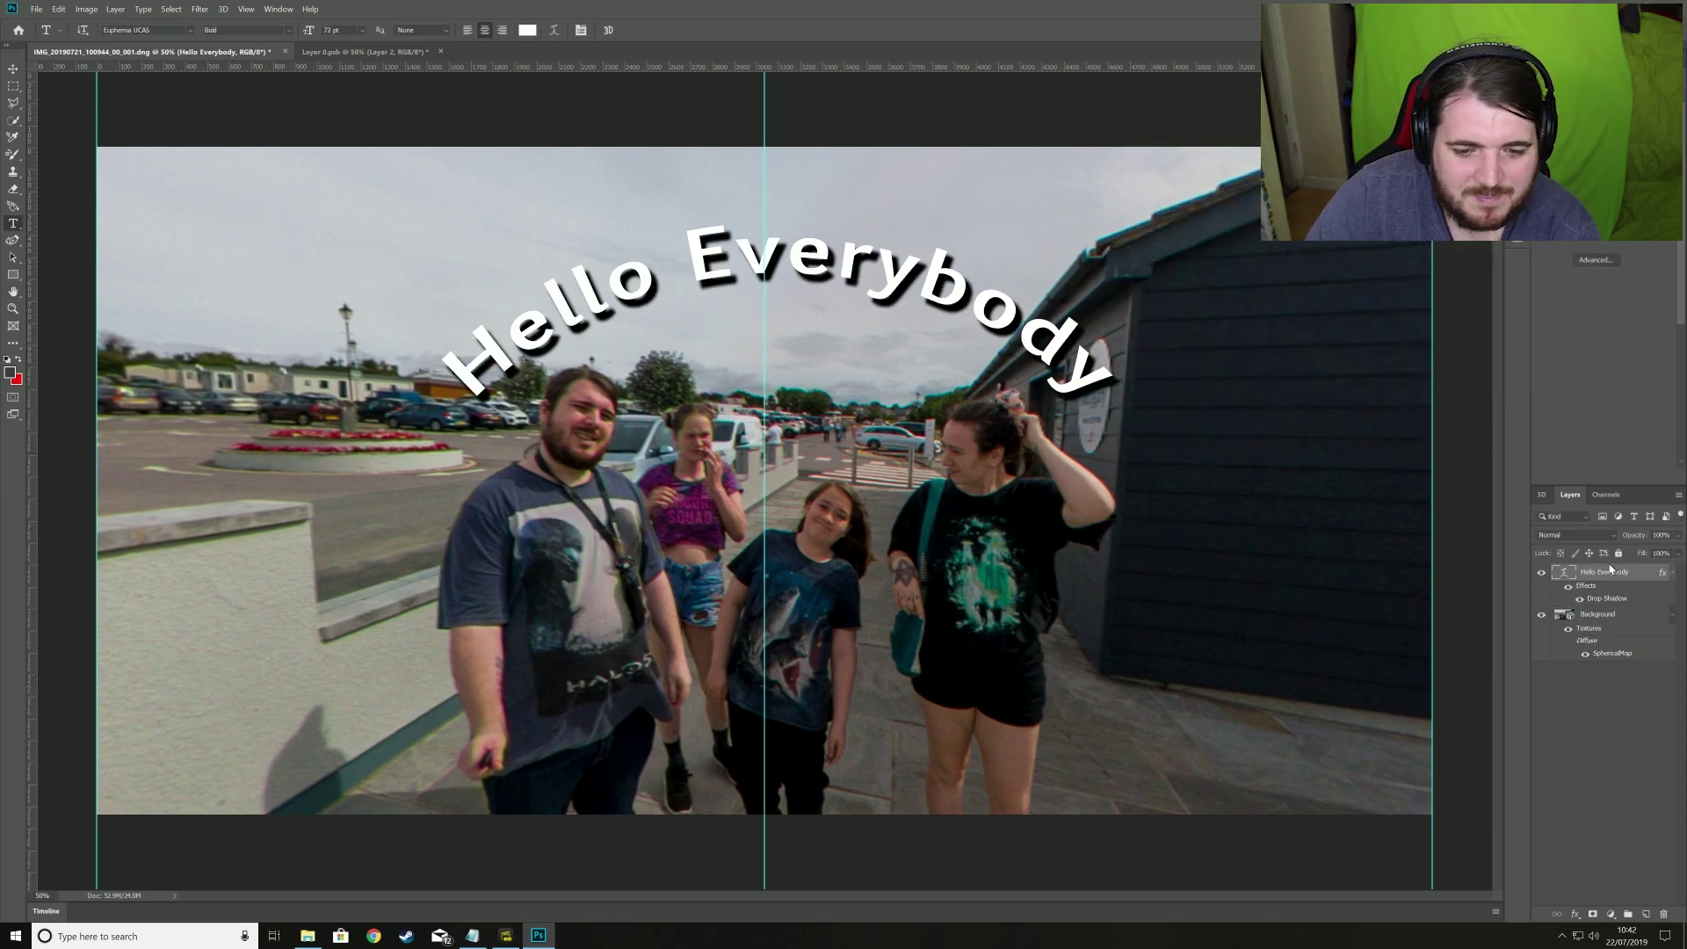
Step: Rasterize the Hello Everybody type layer and merge it down into the background
right_click(1599, 573)
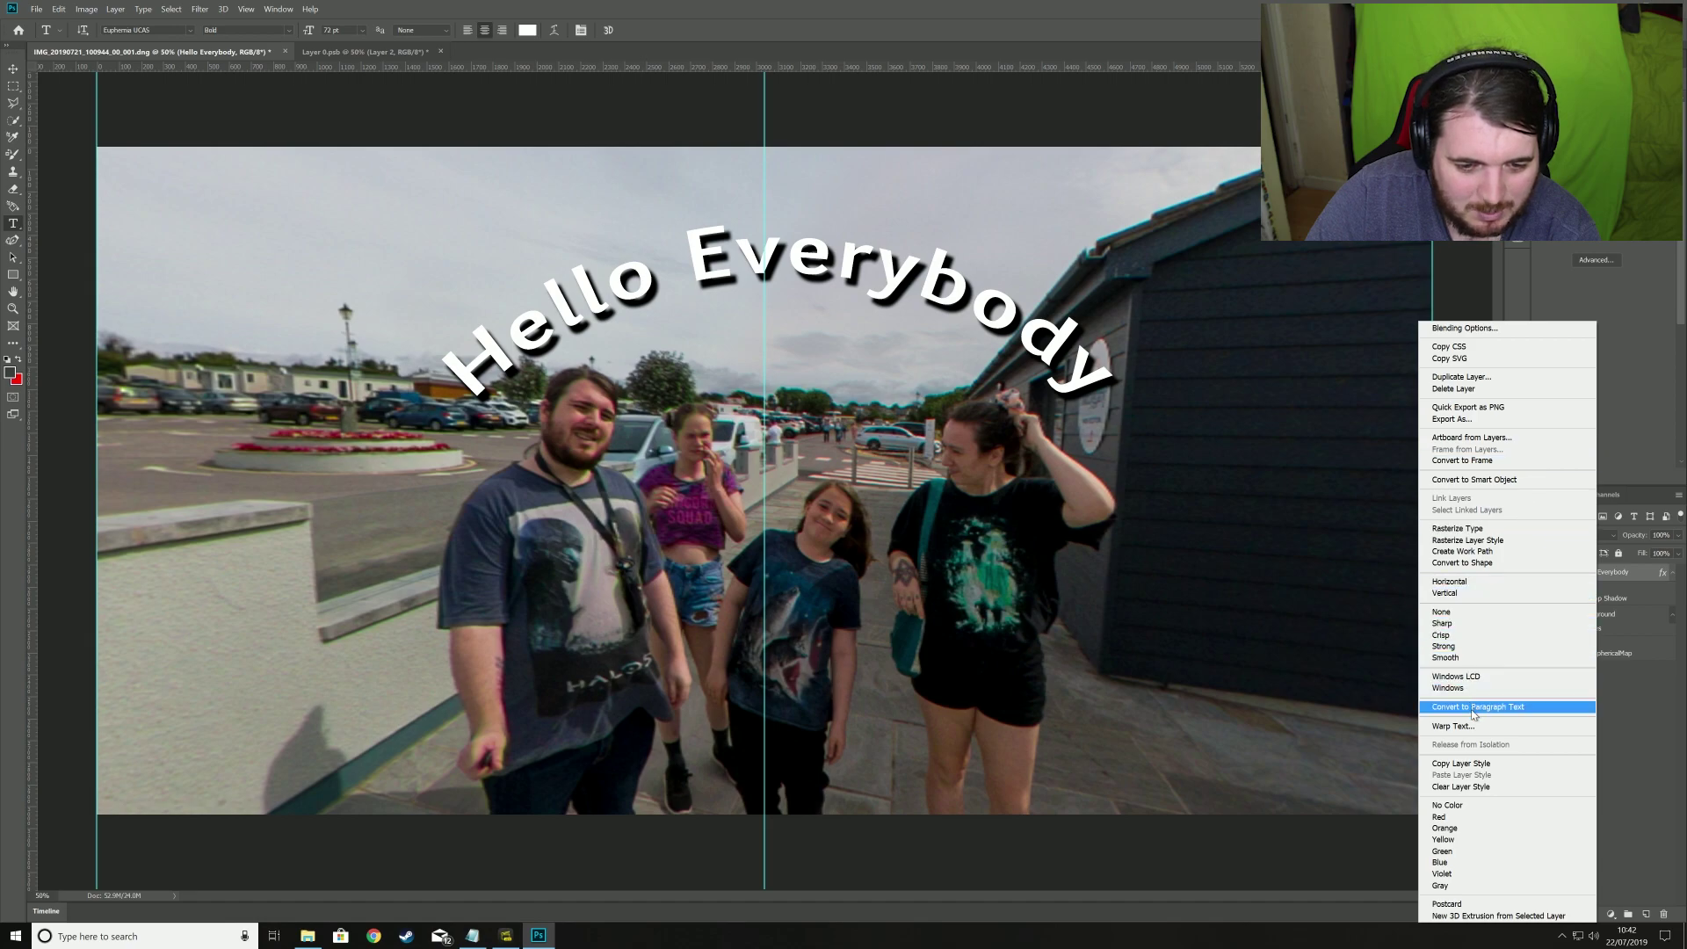
click(1494, 529)
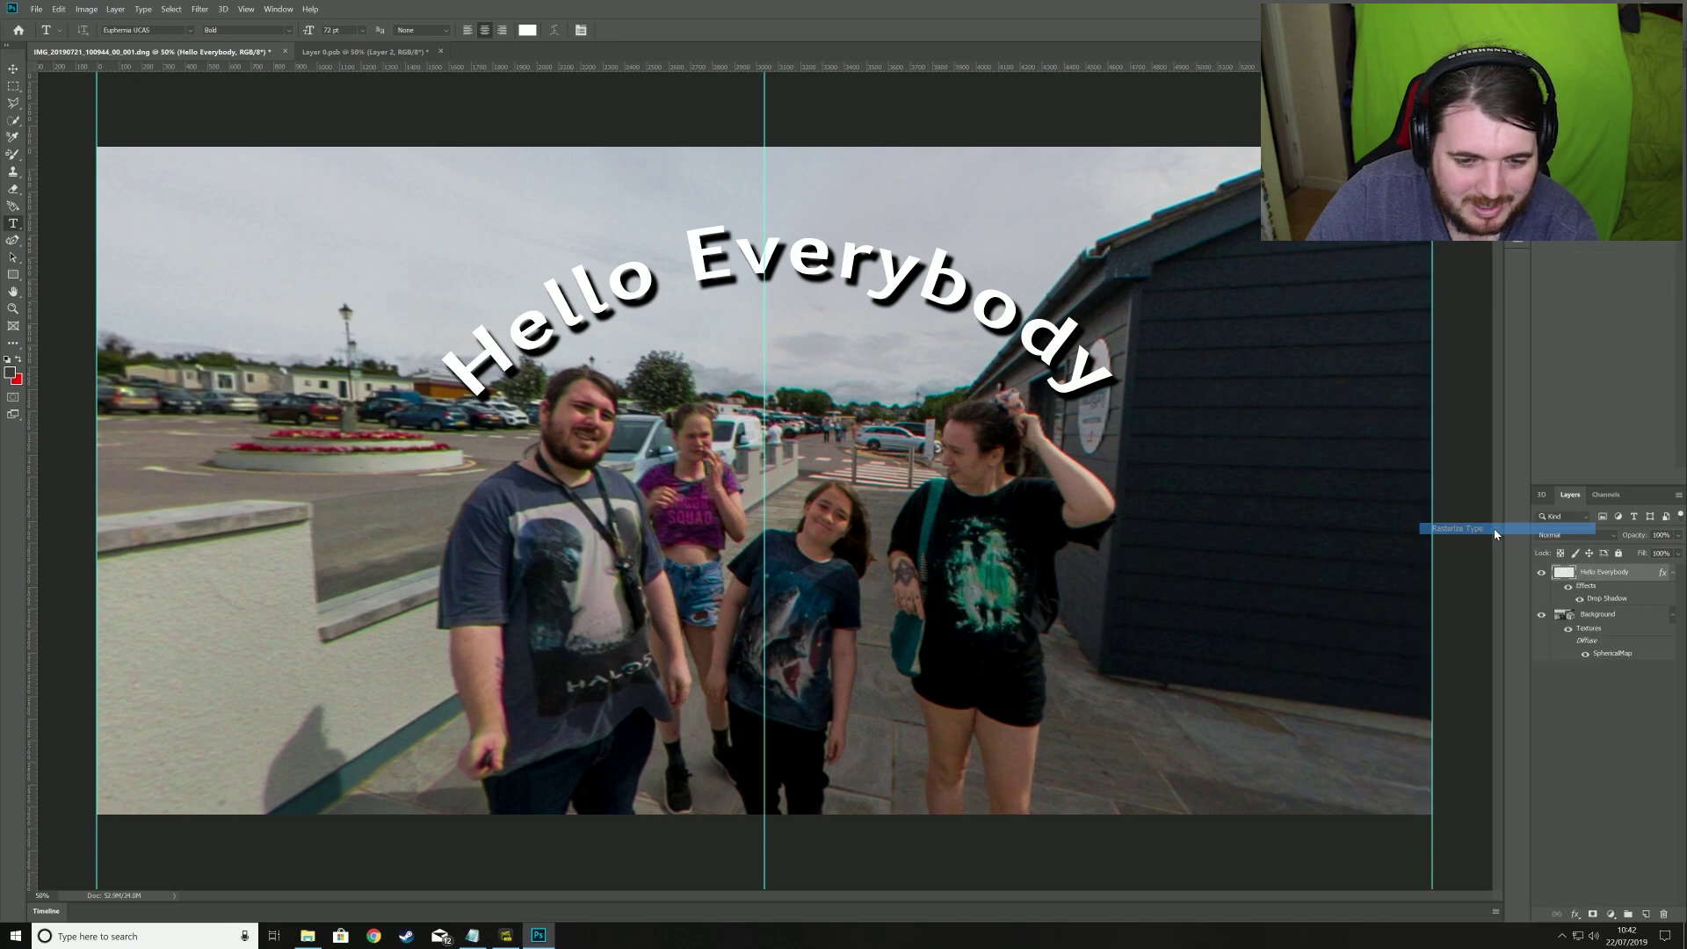
right_click(1556, 572)
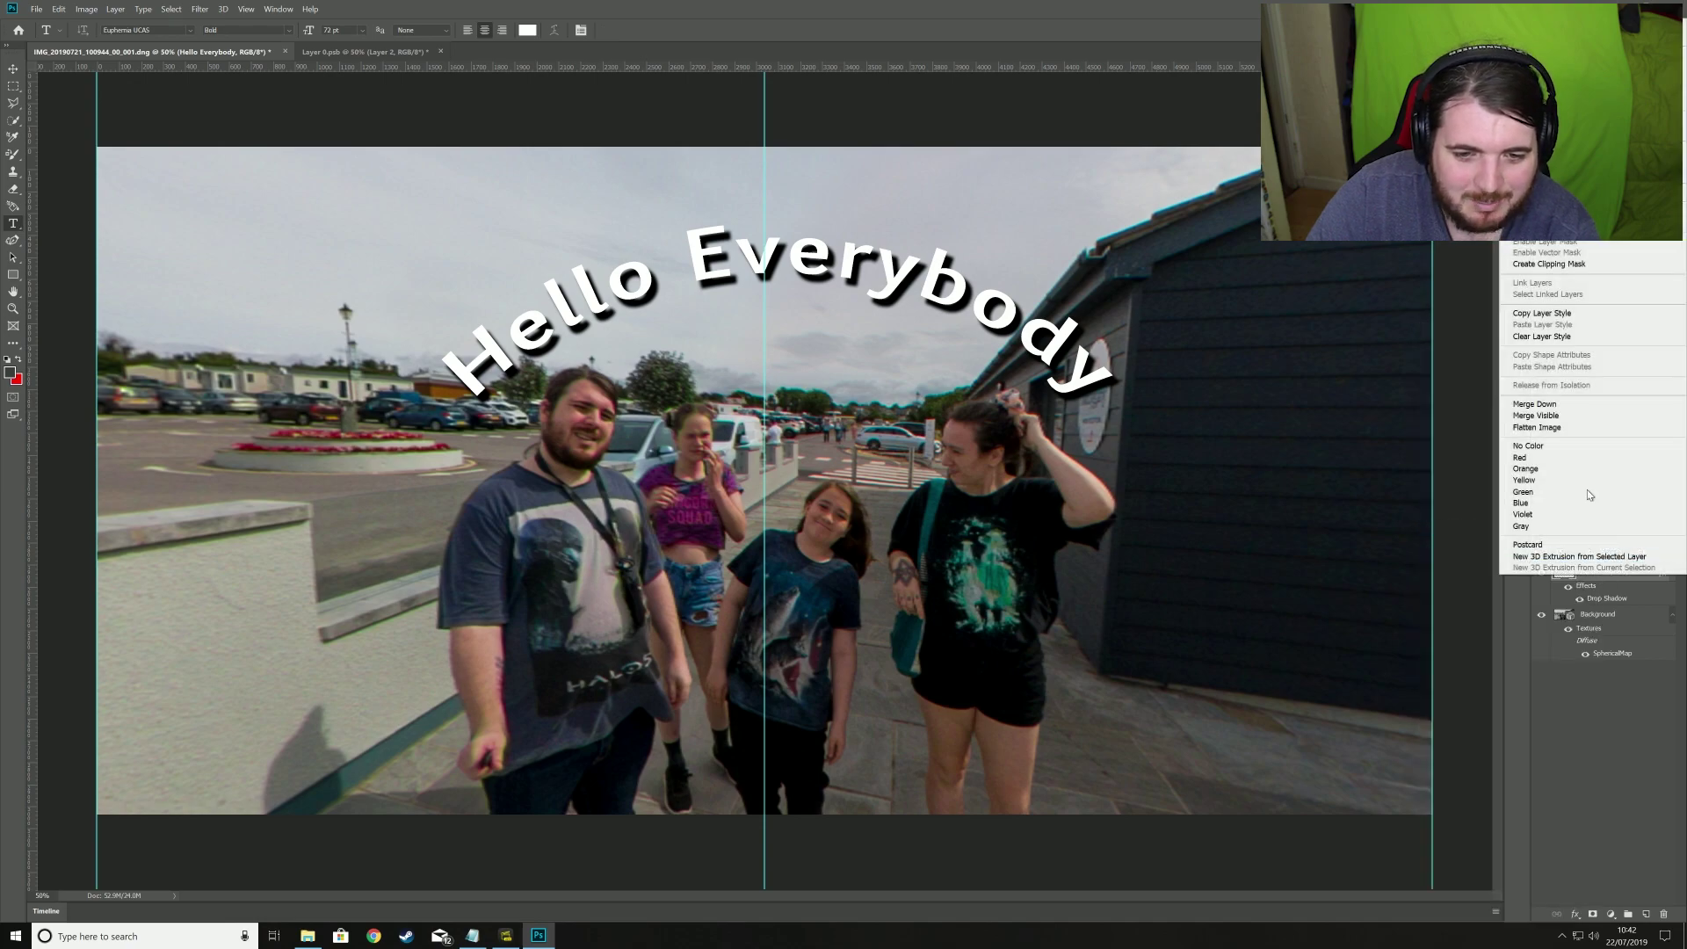
click(1556, 404)
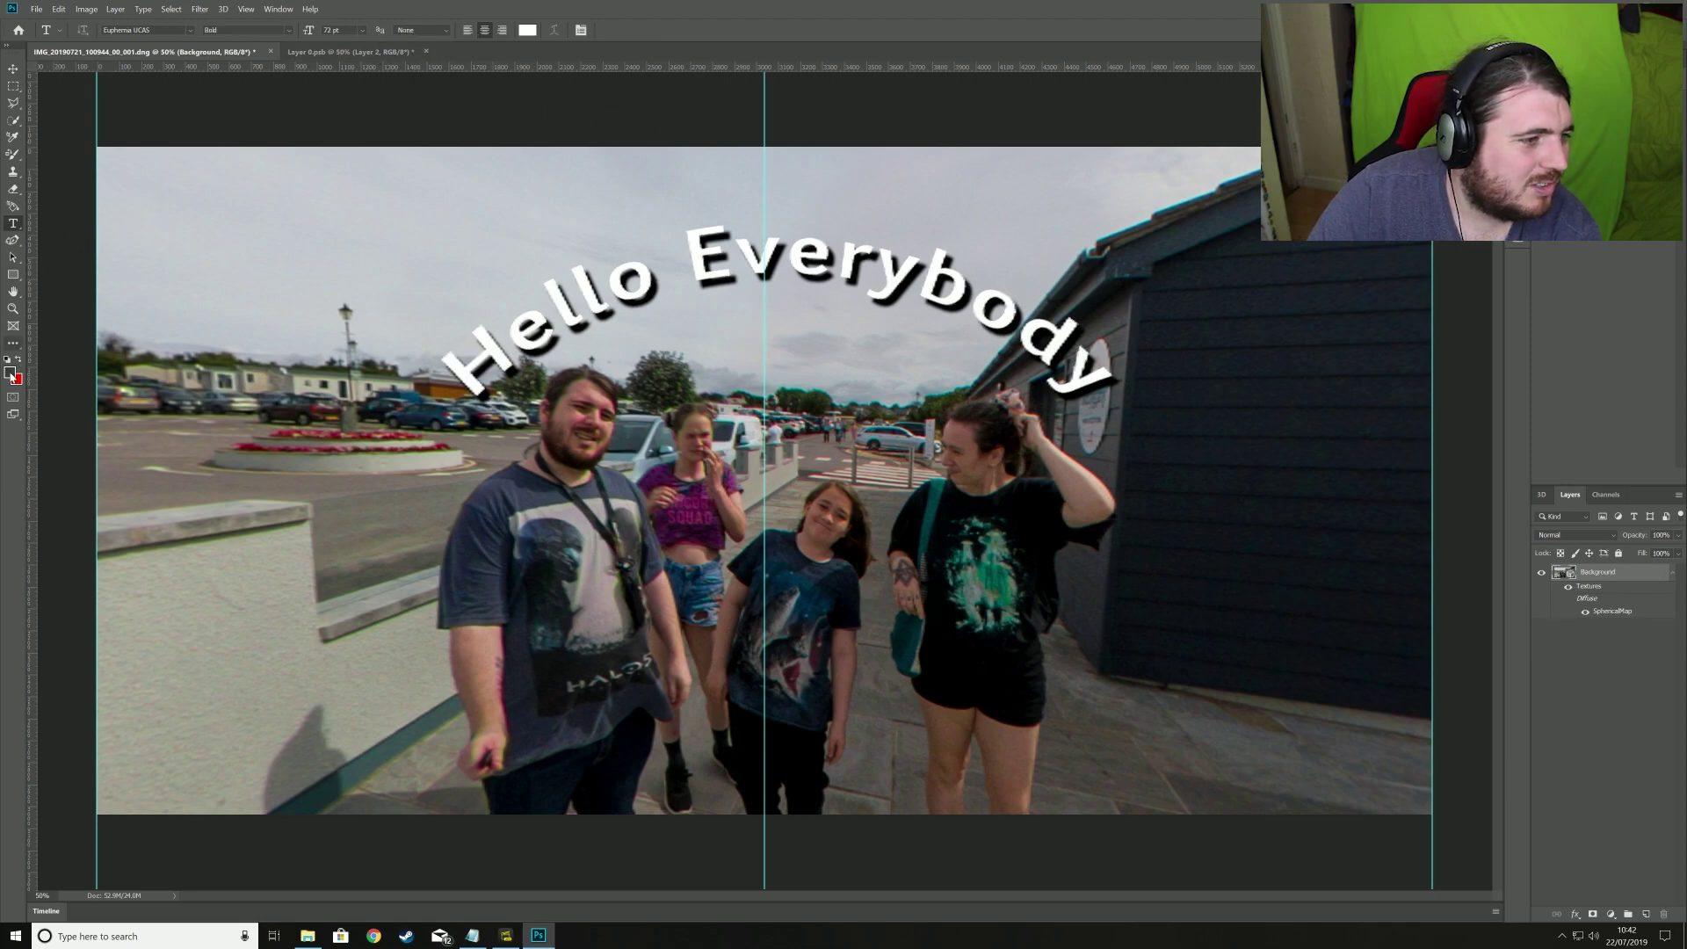
Step: Orbit to check the text, then save the flat Layer 0.psb texture so the sphere updates
click(14, 71)
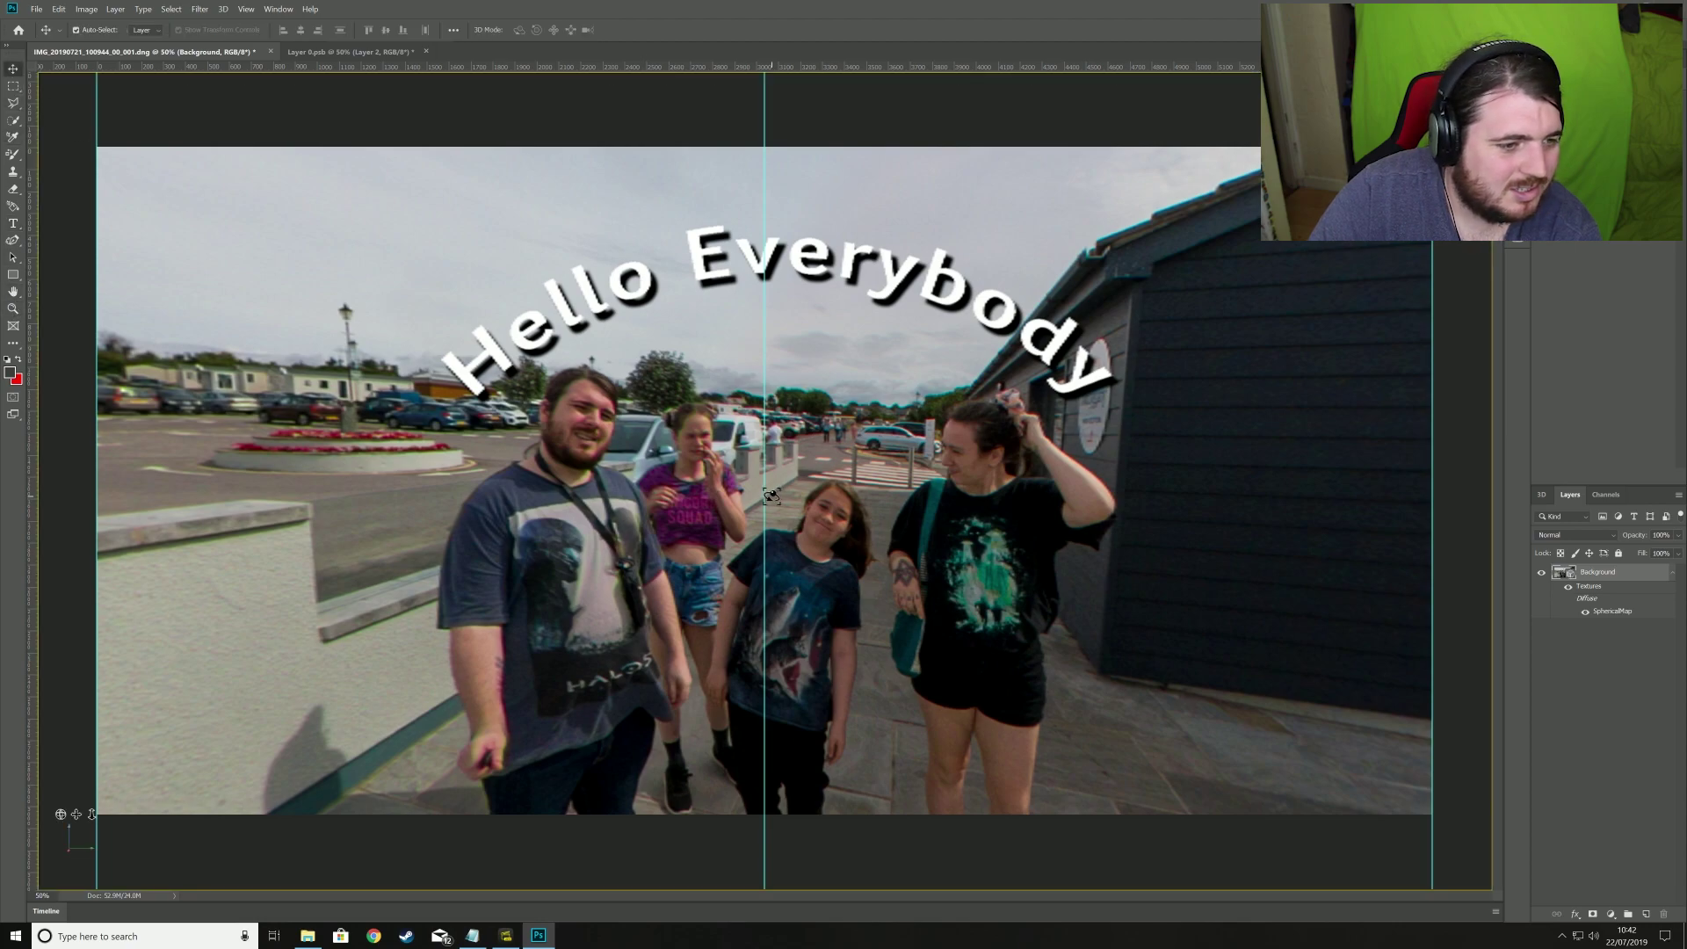
drag(615, 483, 778, 484)
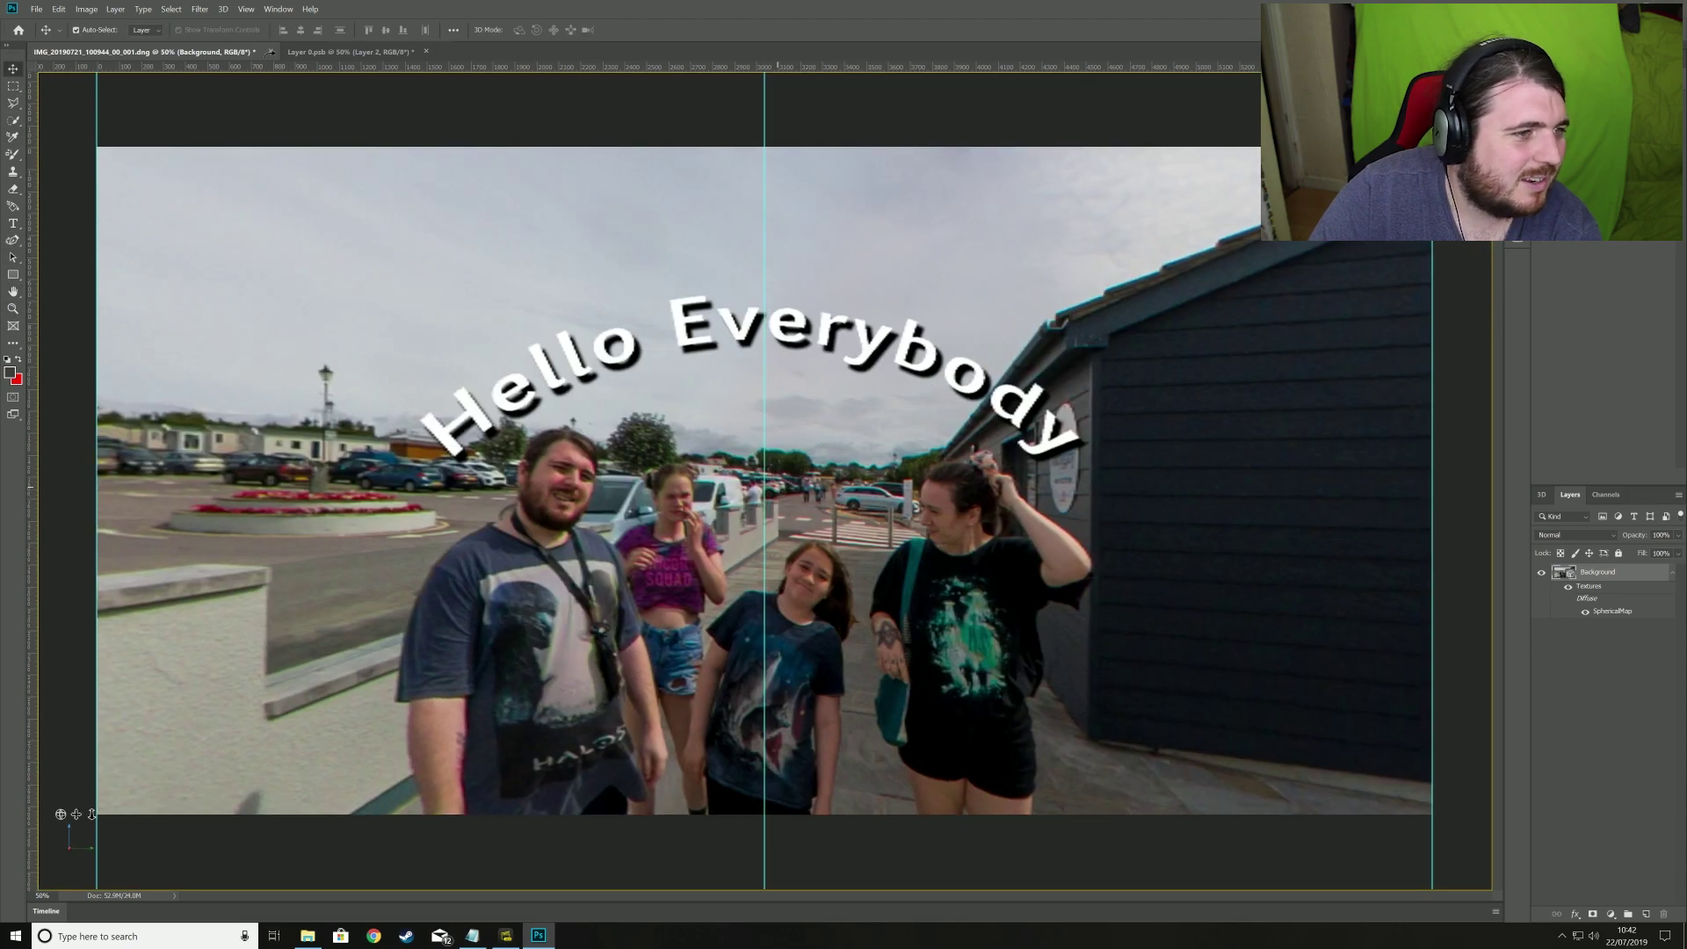
click(347, 52)
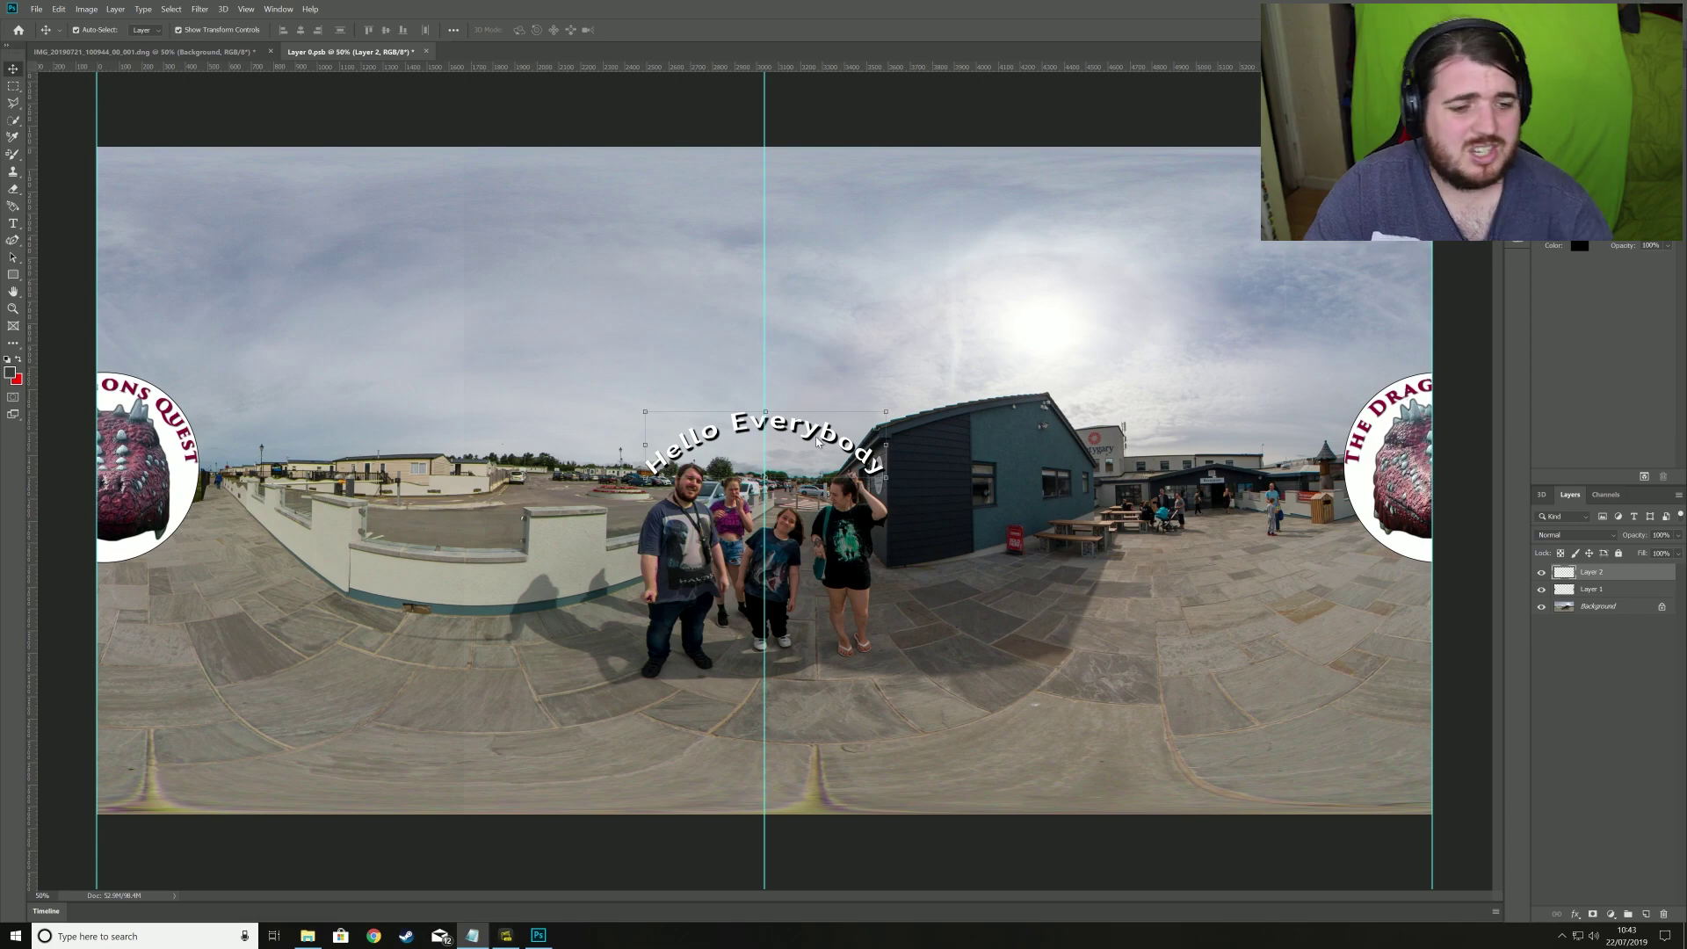
key(ctrl+s)
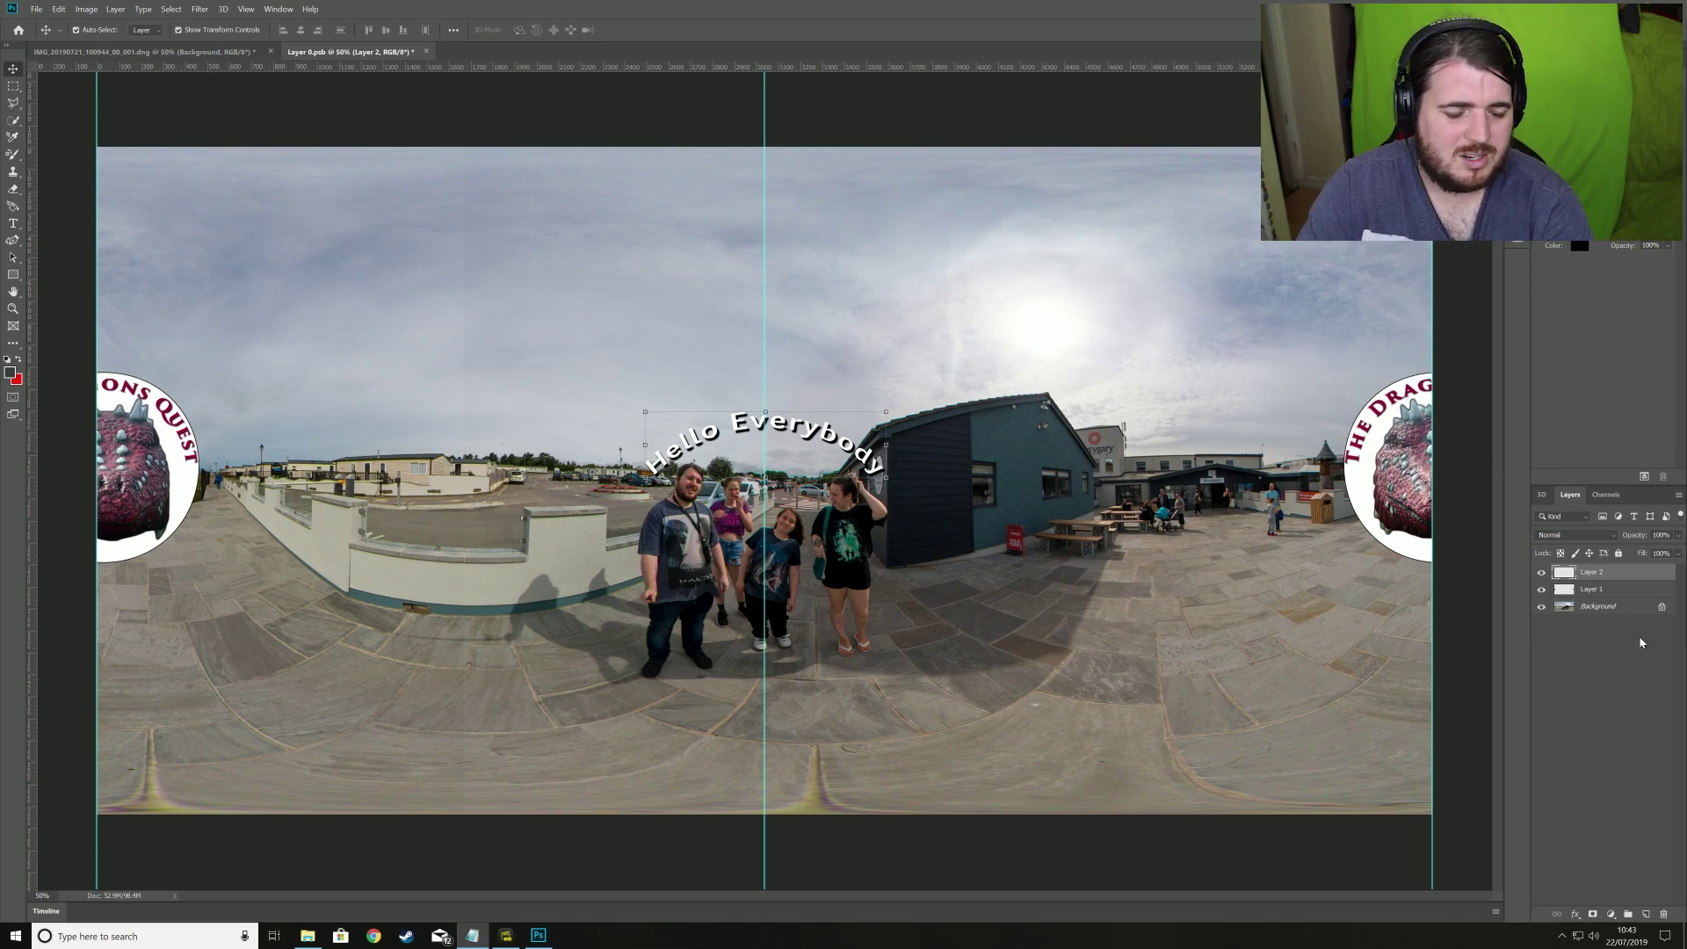
click(202, 53)
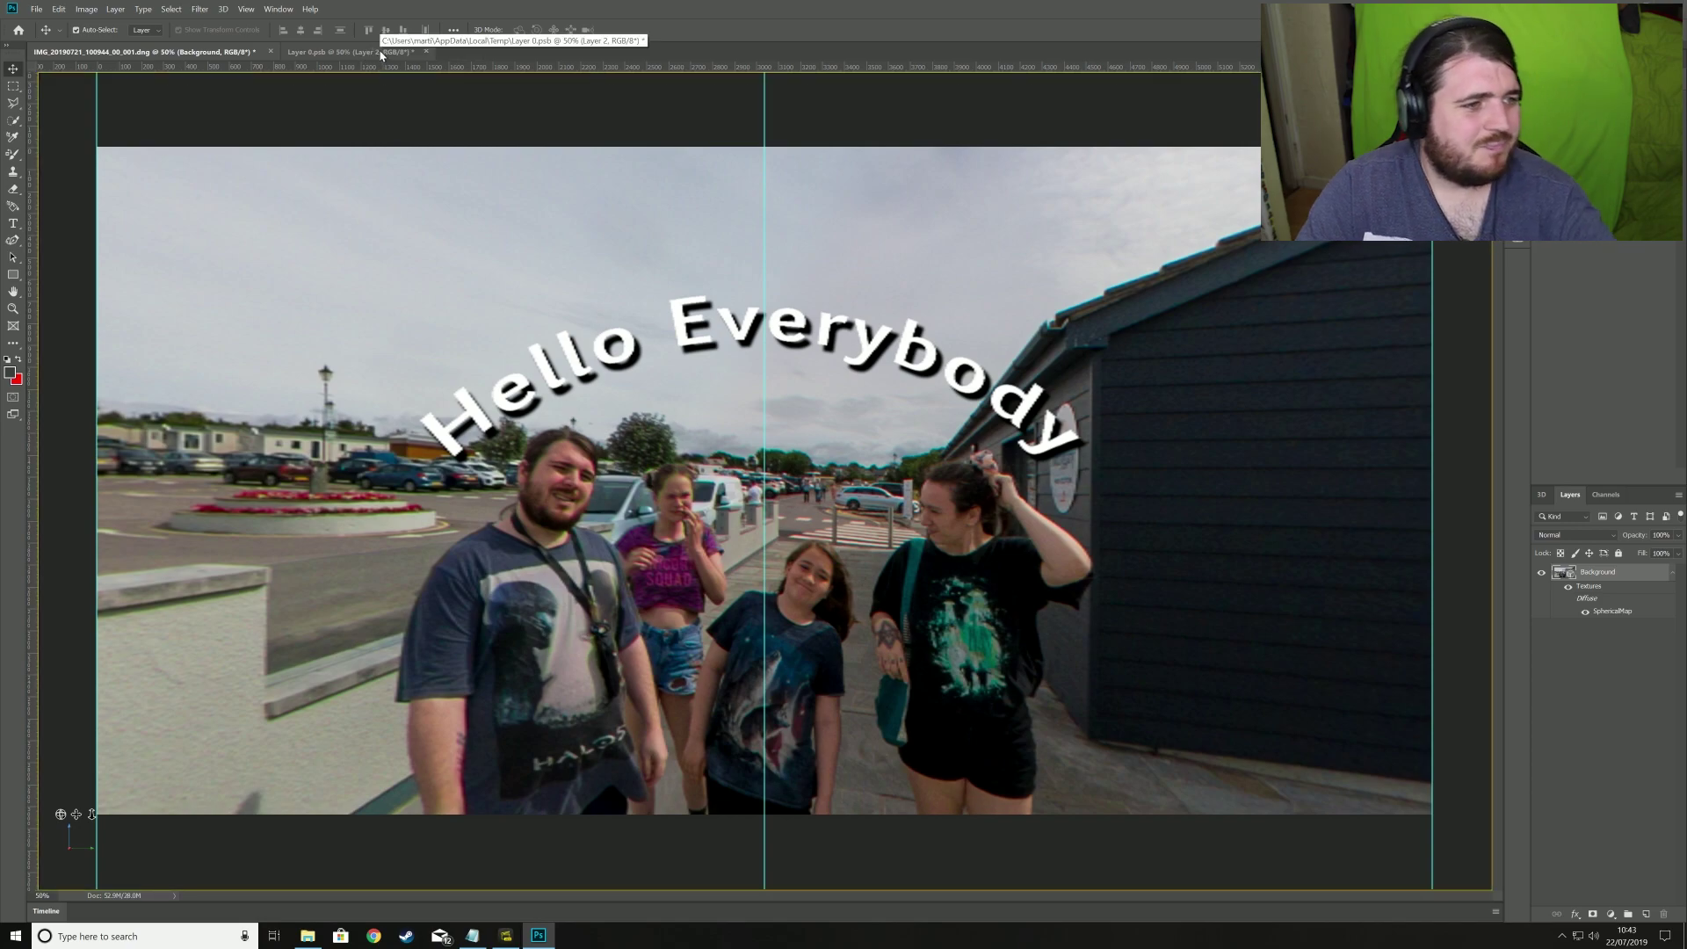
click(384, 54)
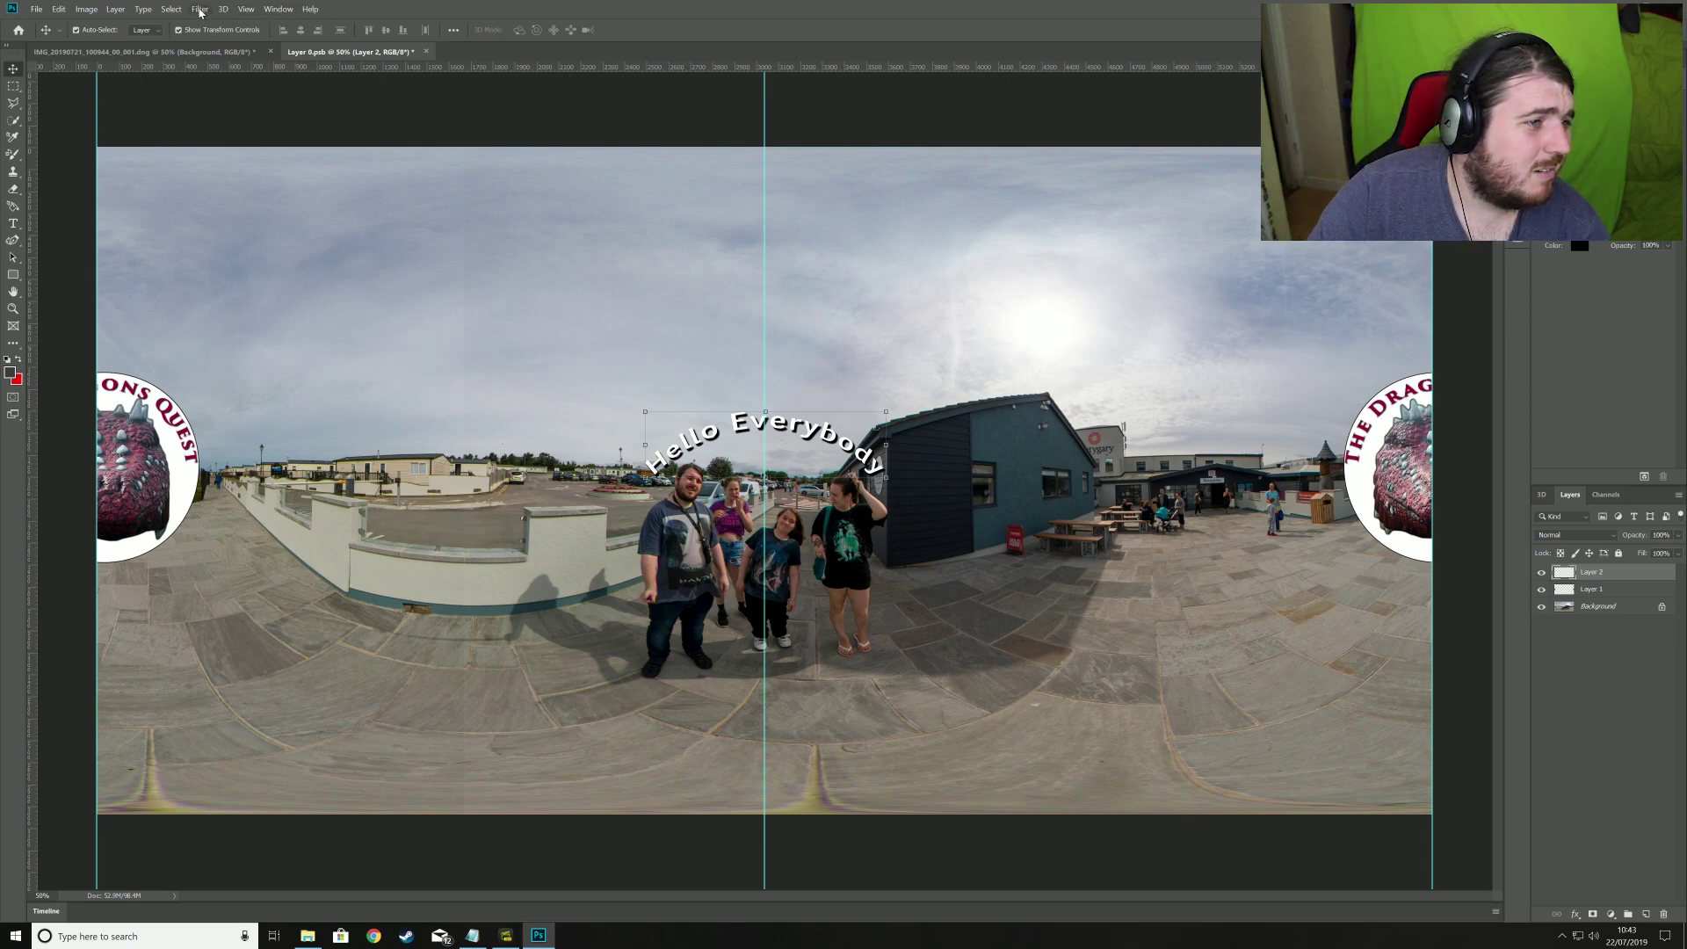
click(40, 9)
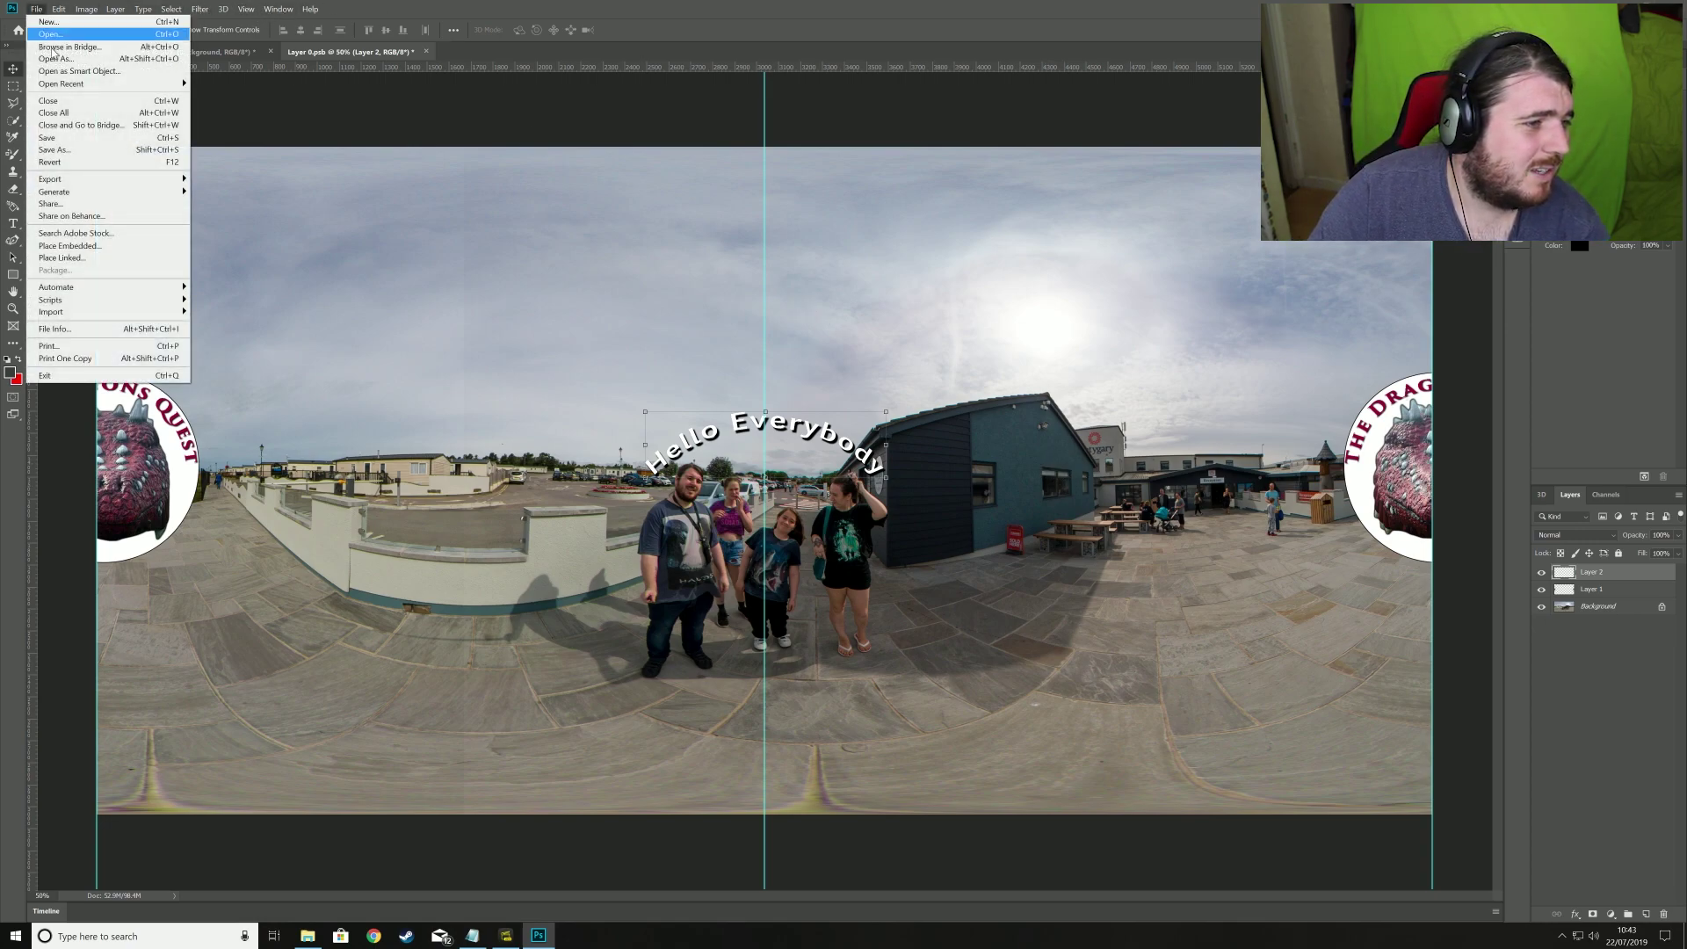
click(101, 138)
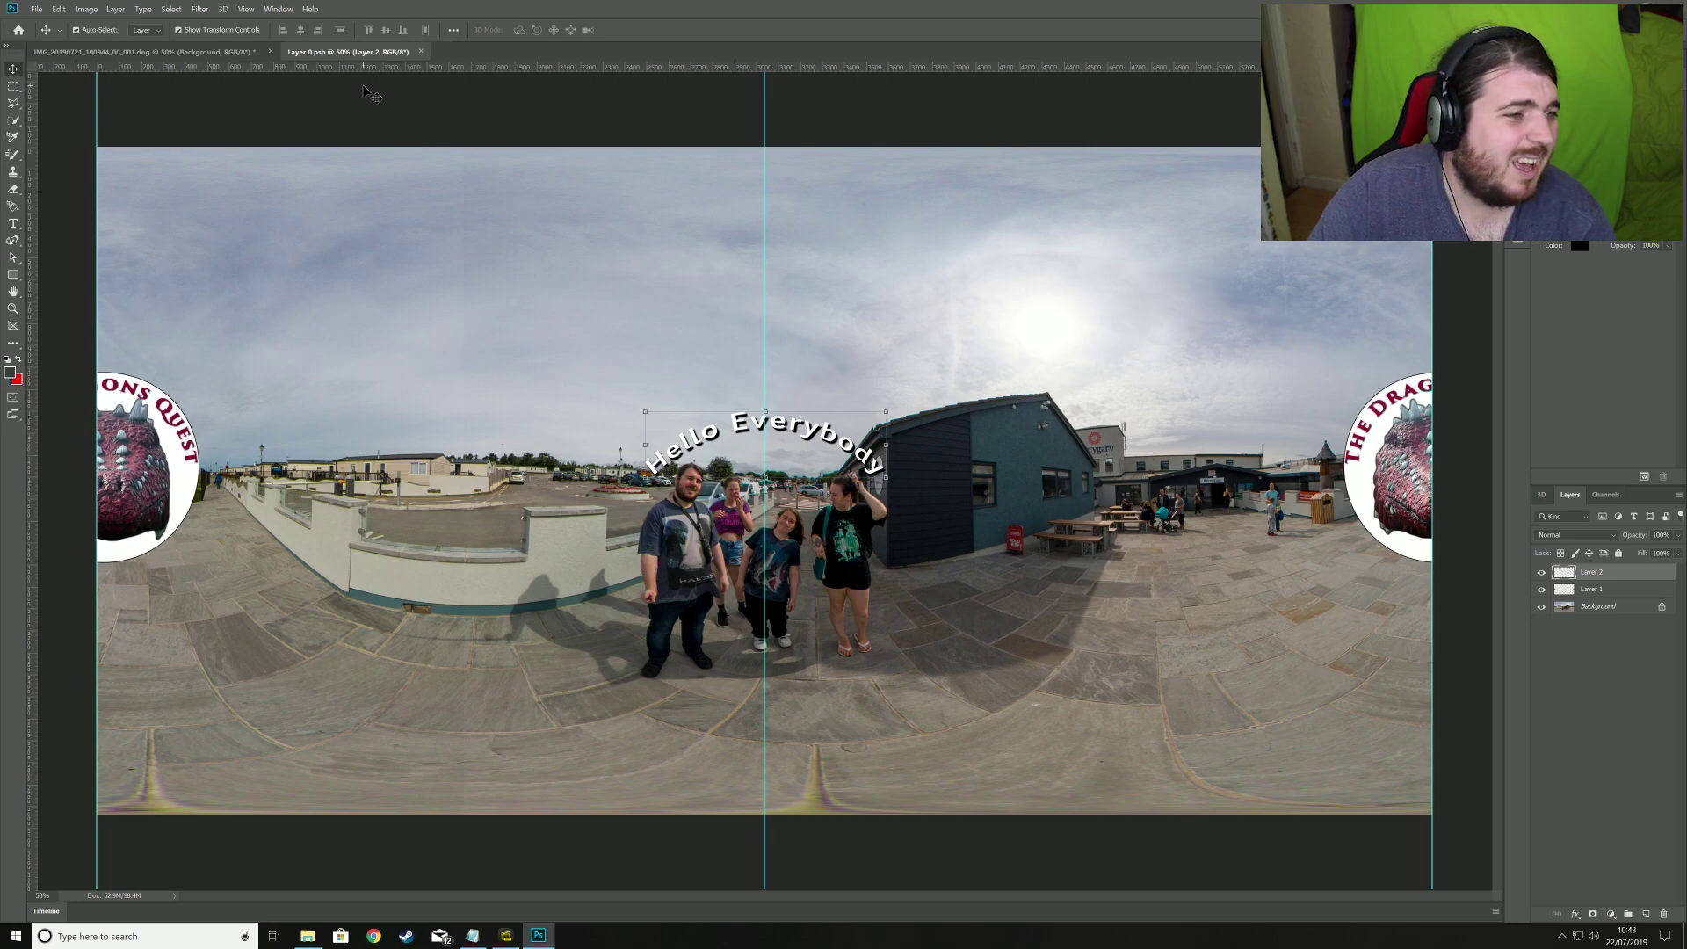
click(36, 8)
click(123, 150)
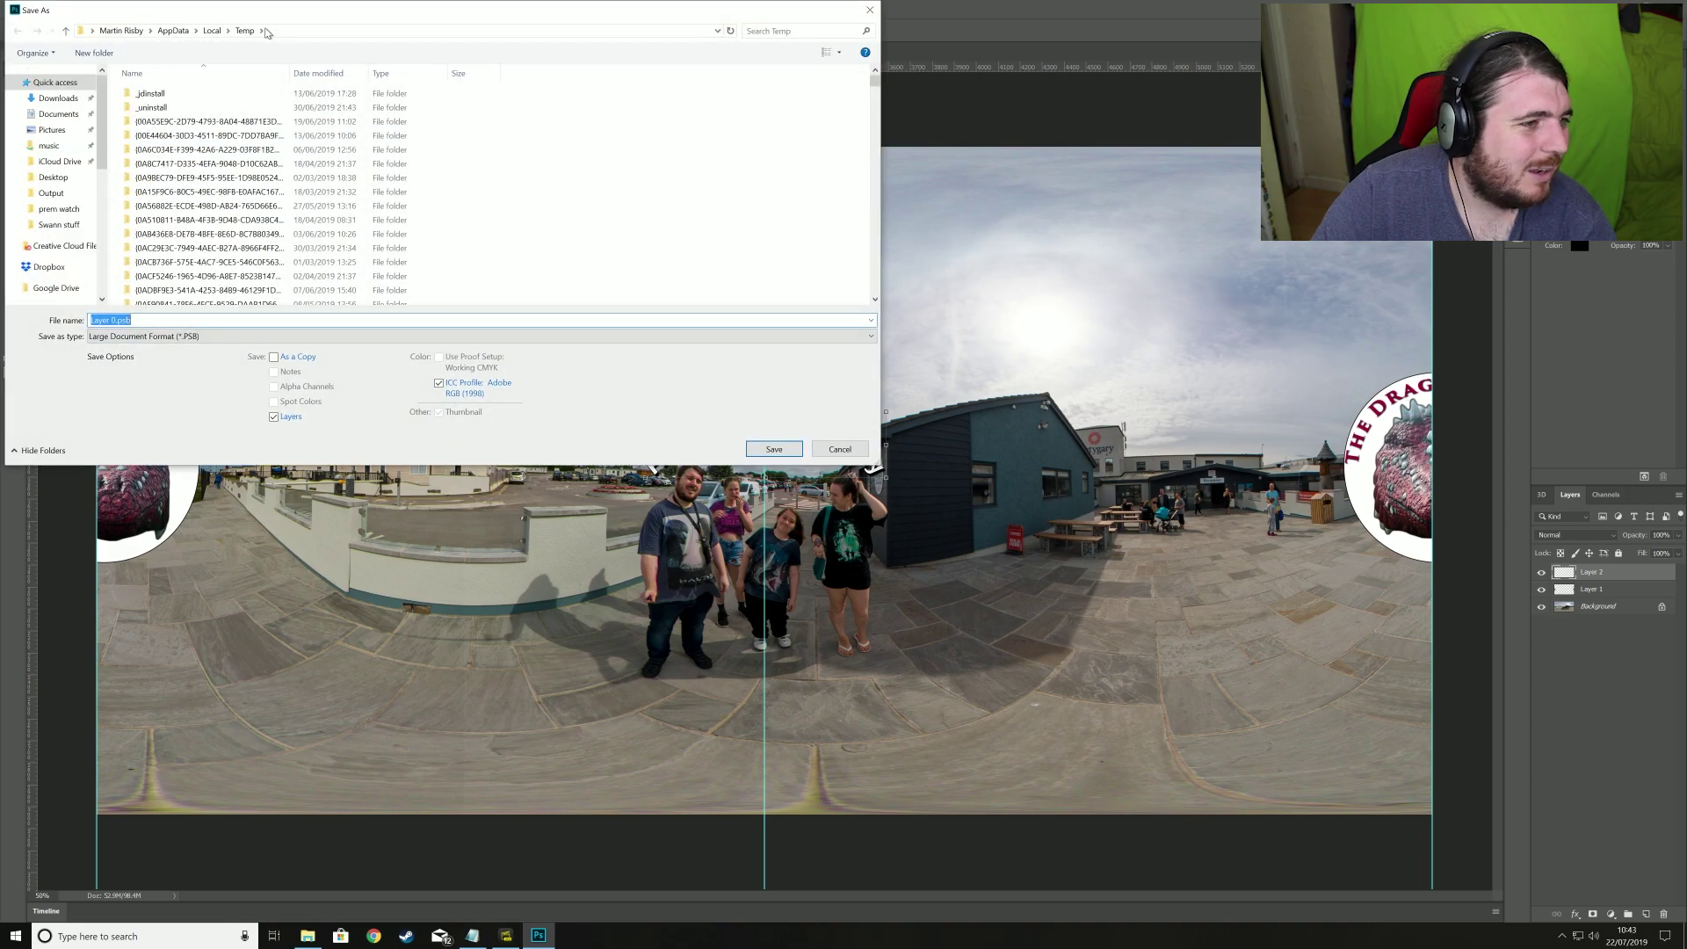
scroll(72, 261, down, 10)
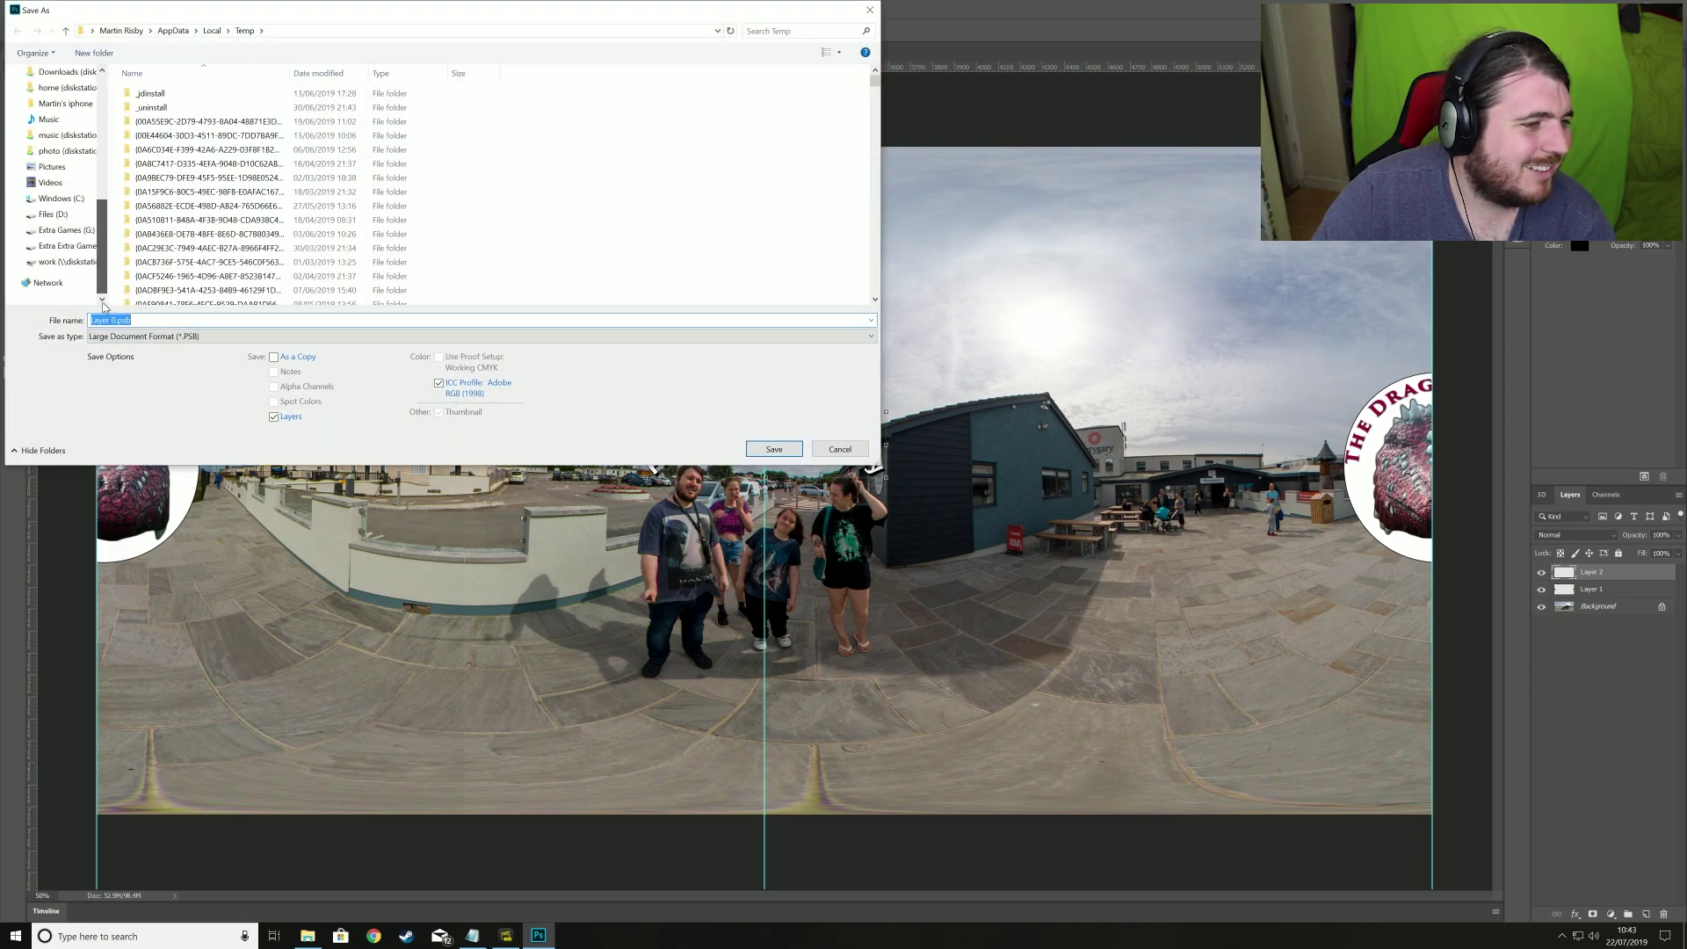
click(72, 261)
double_click(180, 121)
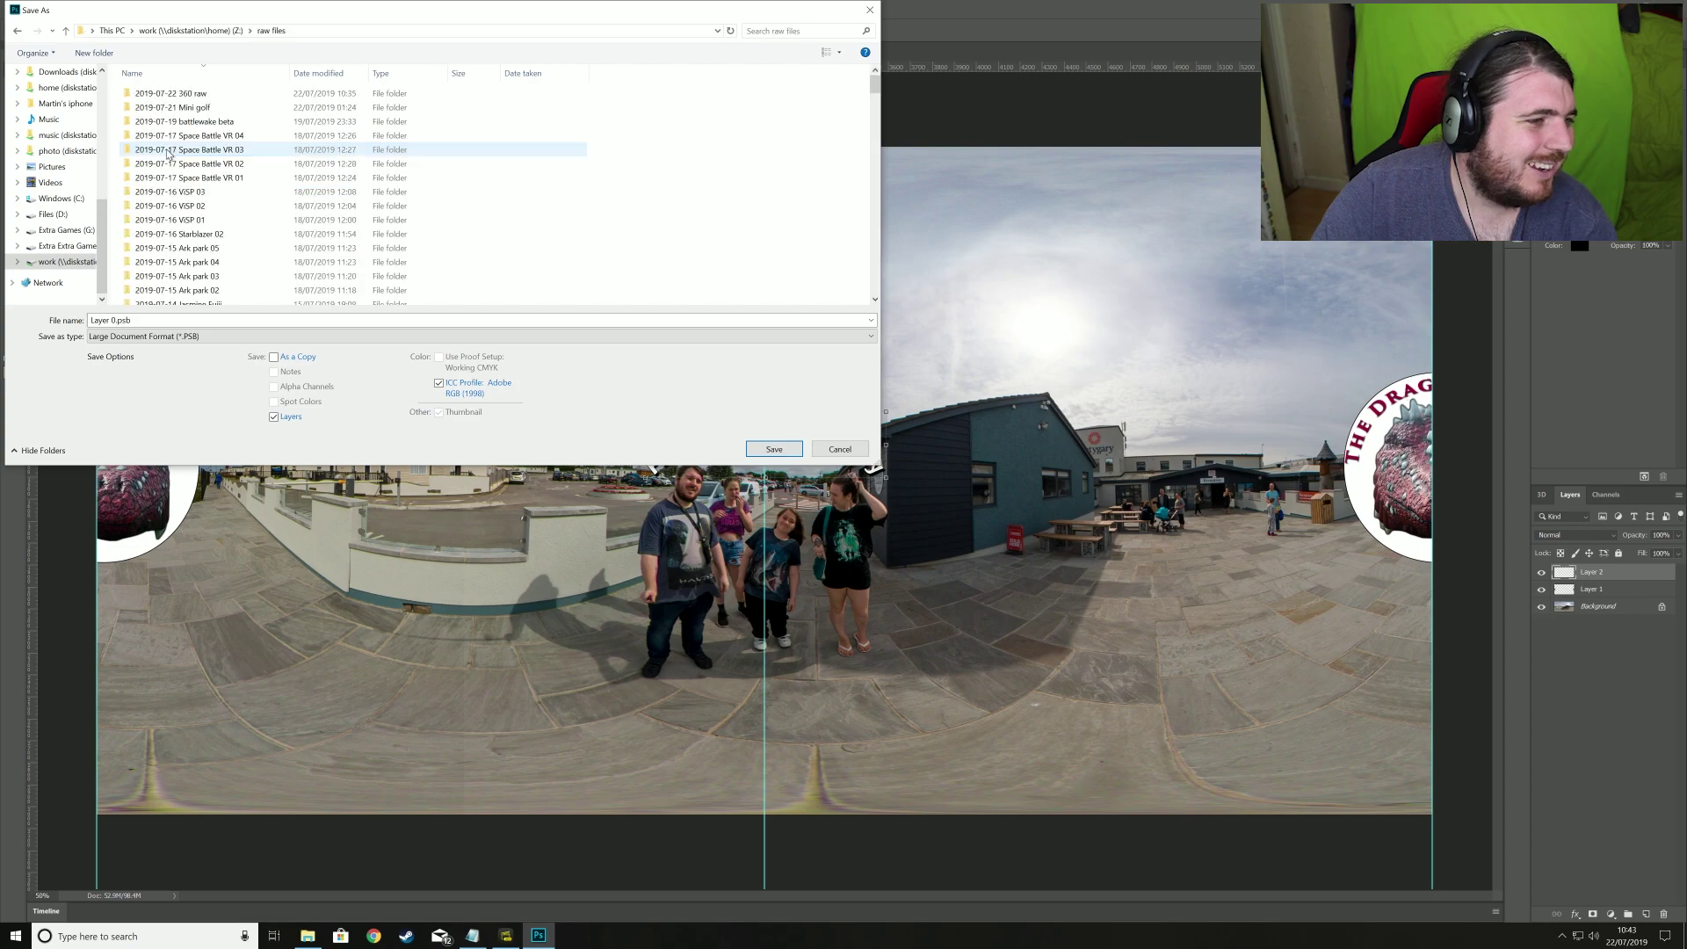
double_click(190, 94)
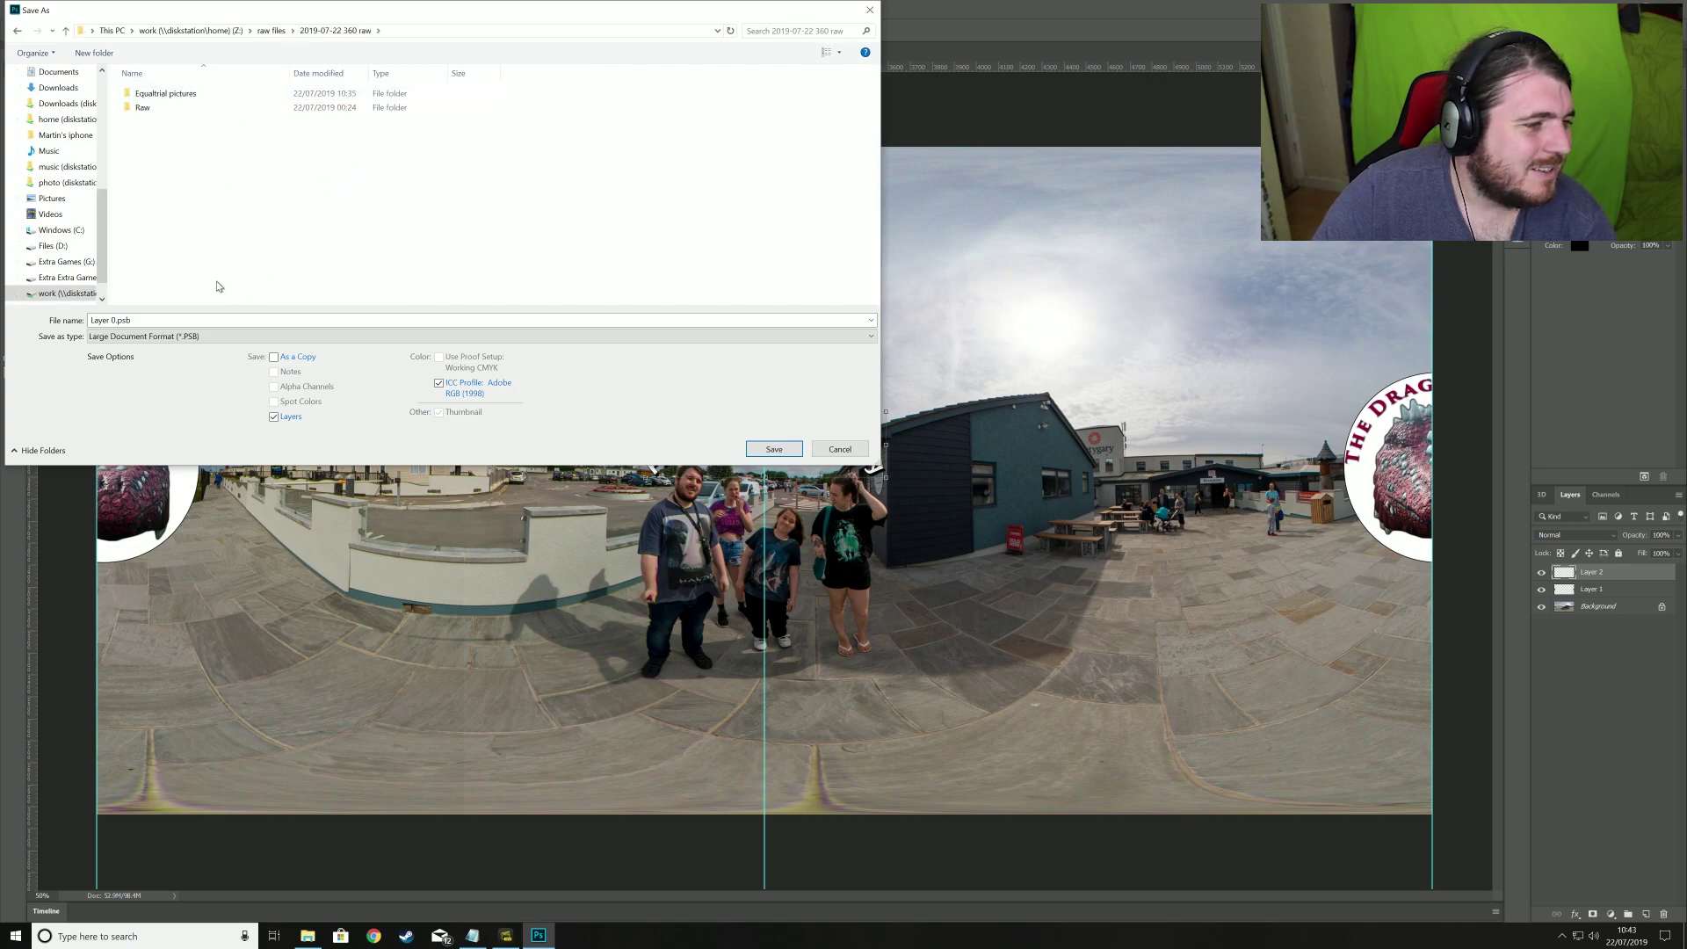
Step: Save as JPEG in a new 'Final Export' folder at Maximum quality, Baseline (Standard)
click(352, 336)
click(369, 442)
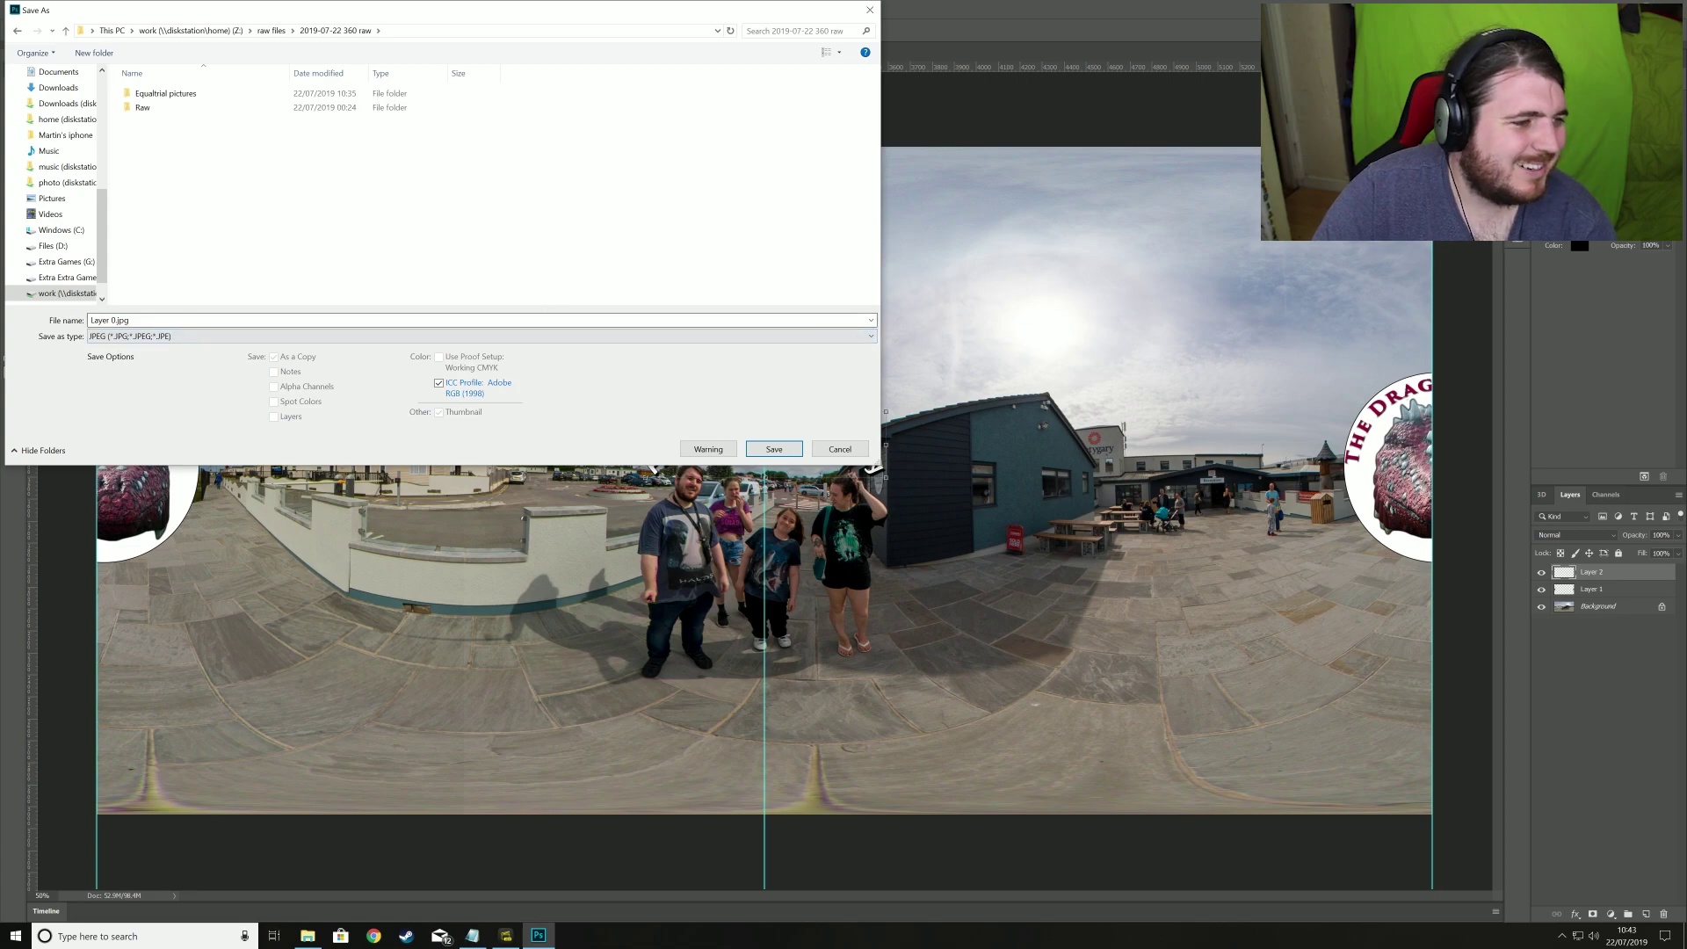
click(95, 53)
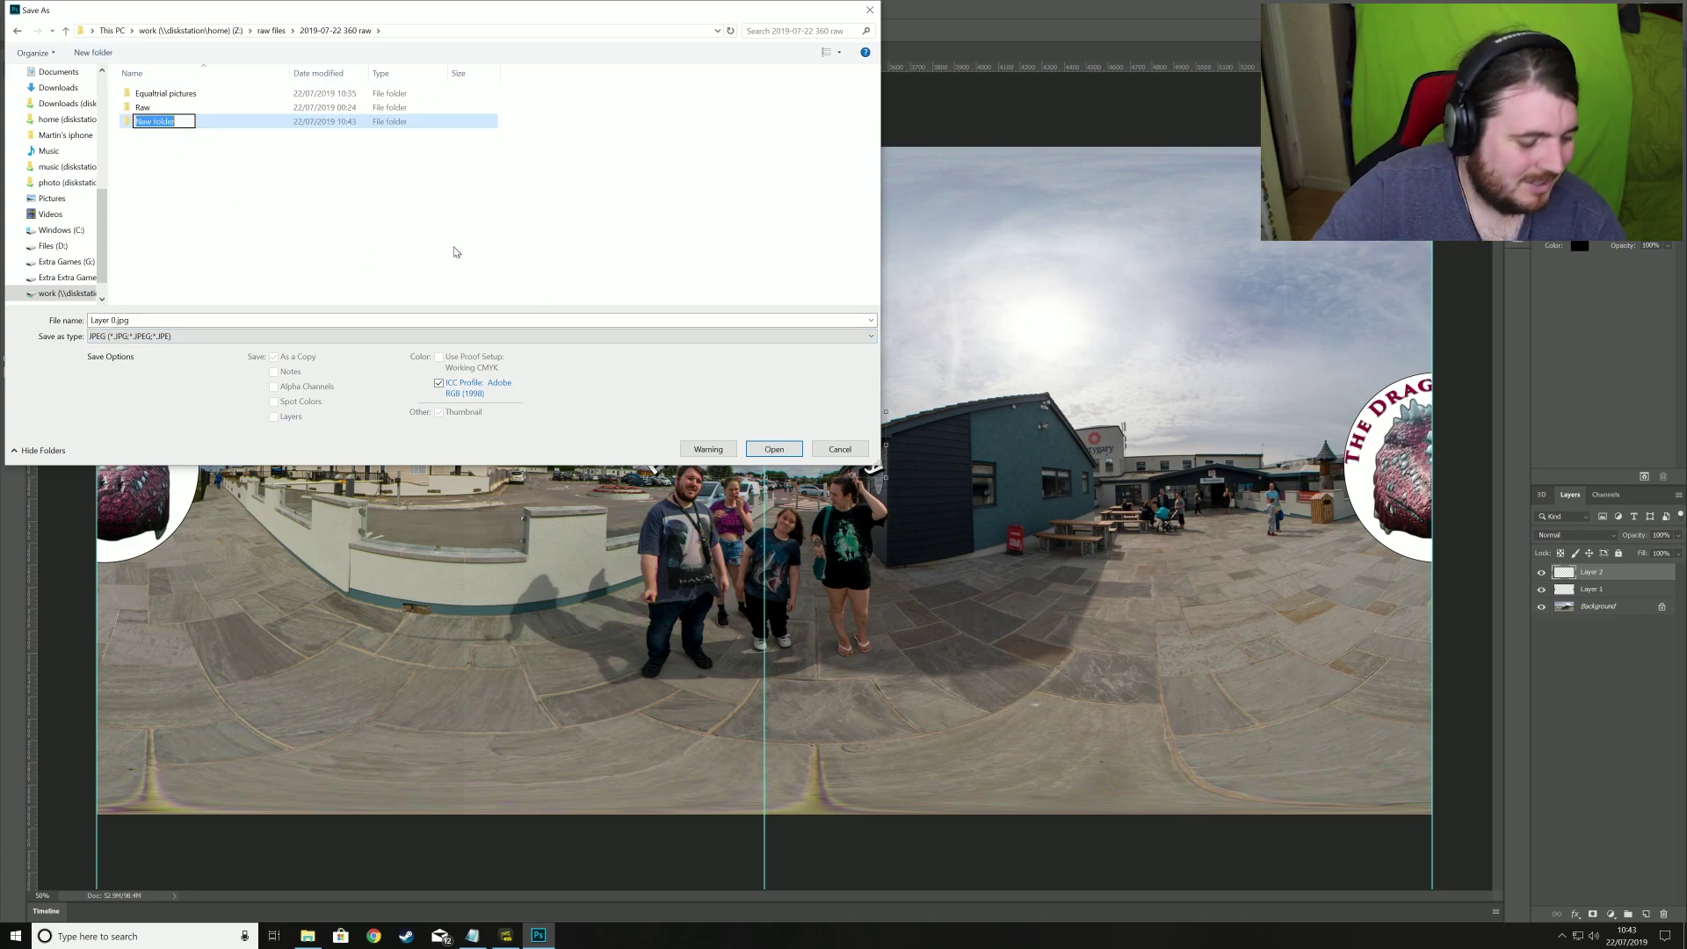
text(Final )
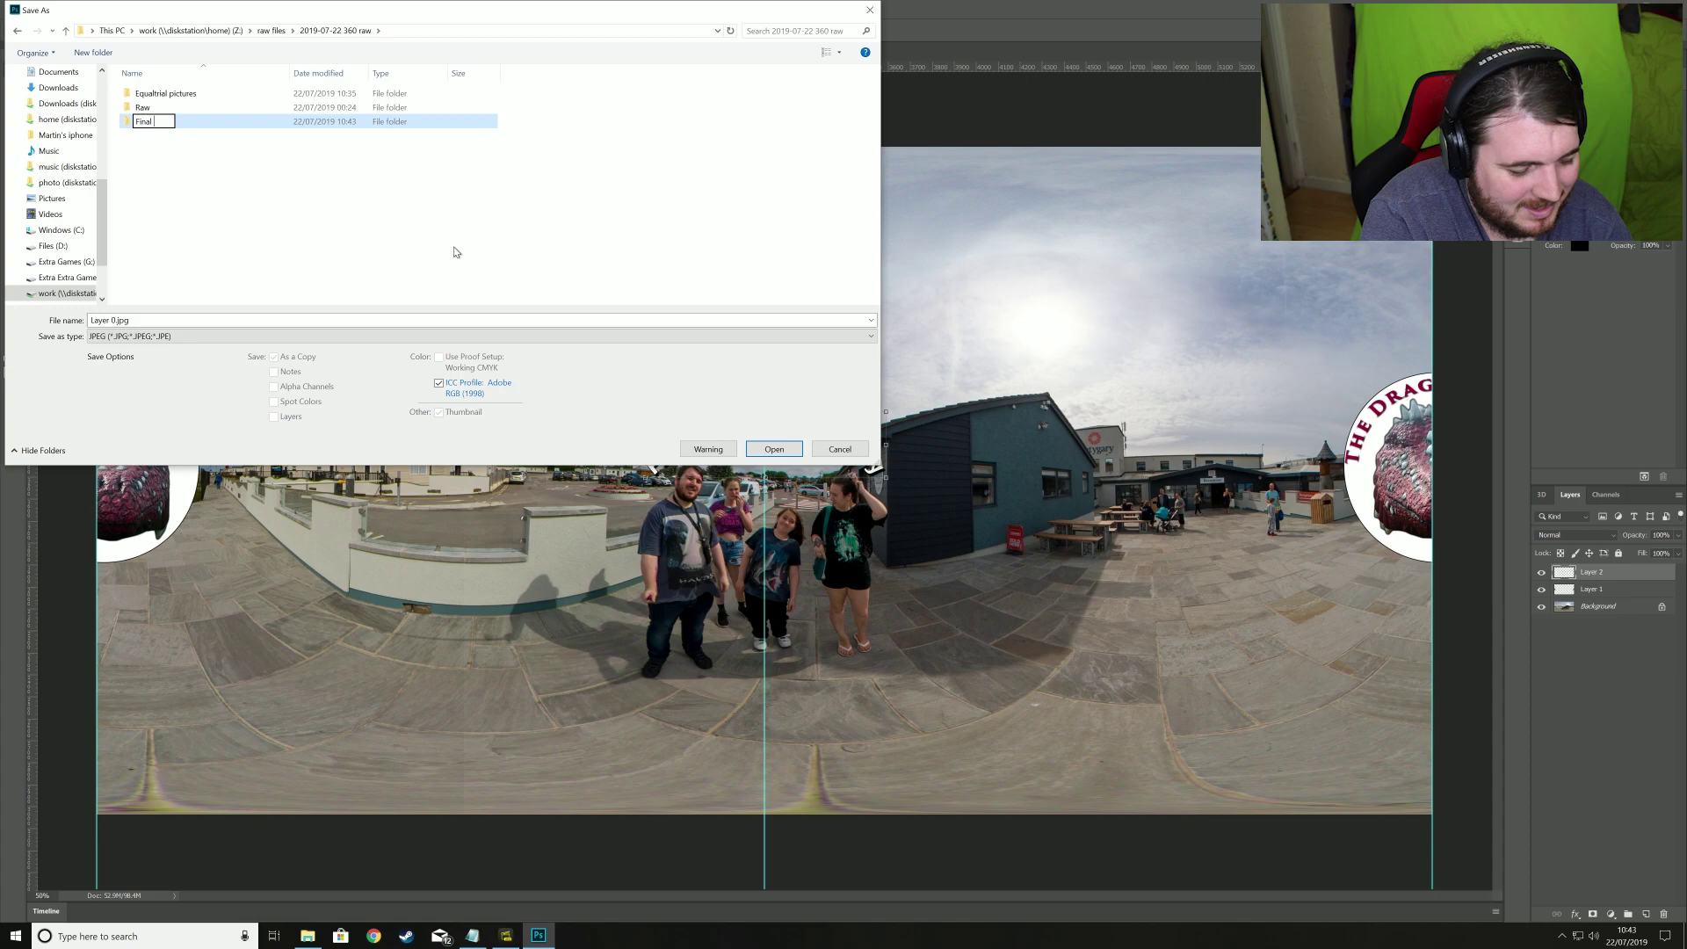
text(Export)
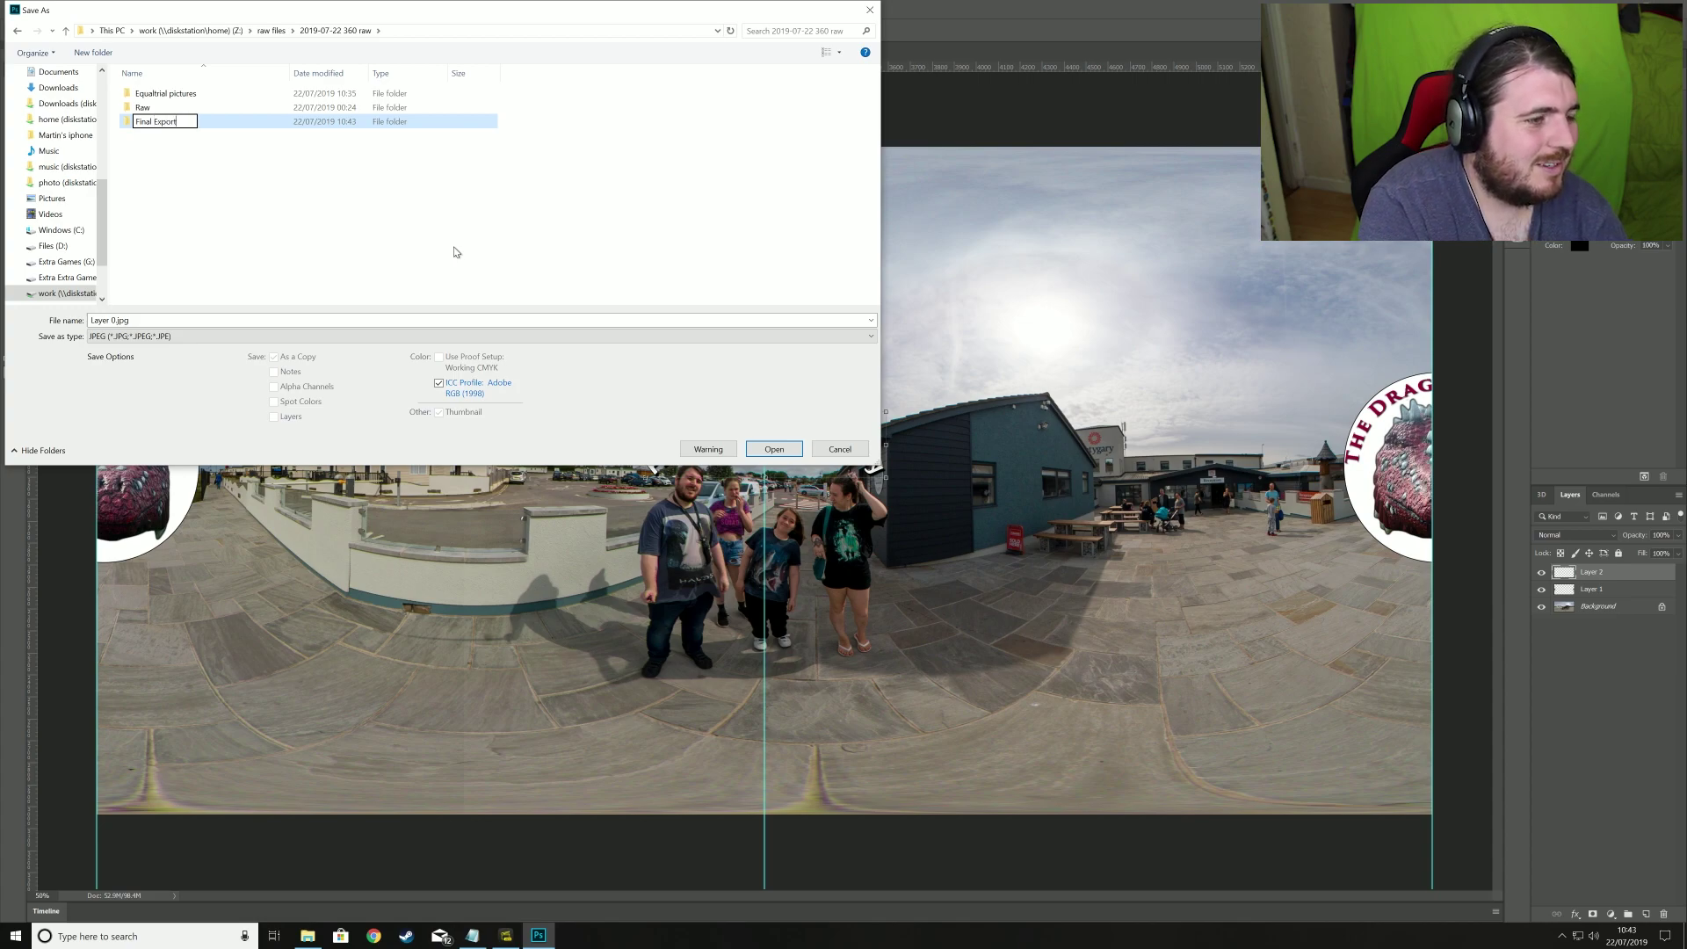
key(Return)
key(Return)
click(790, 448)
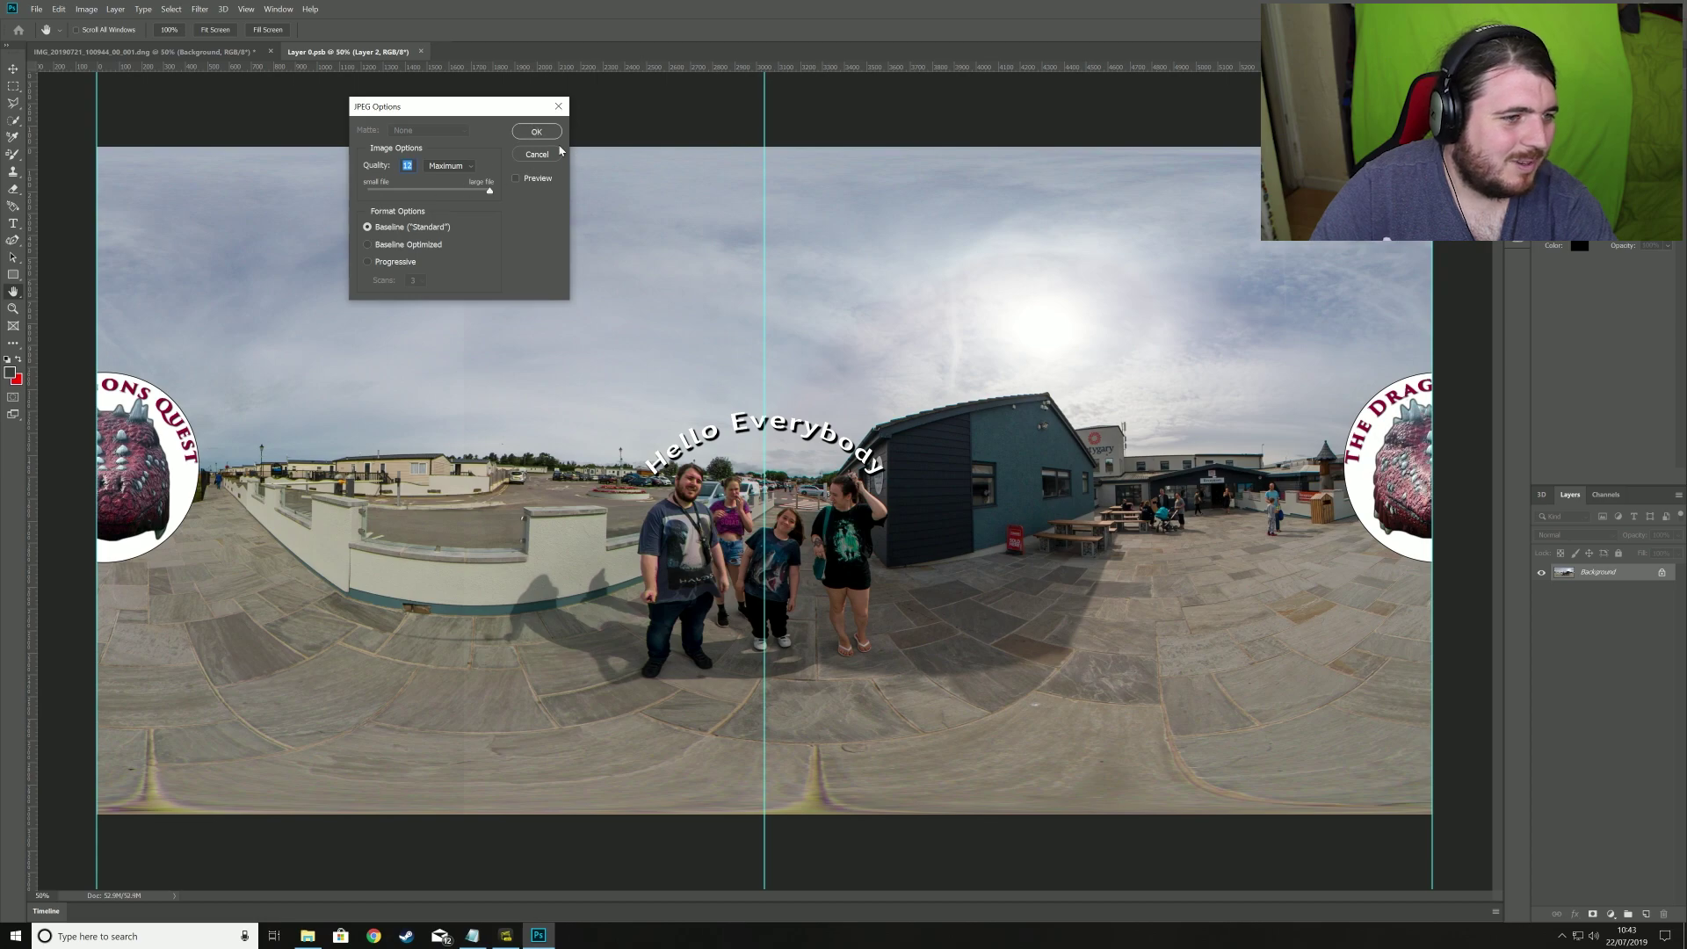
click(536, 132)
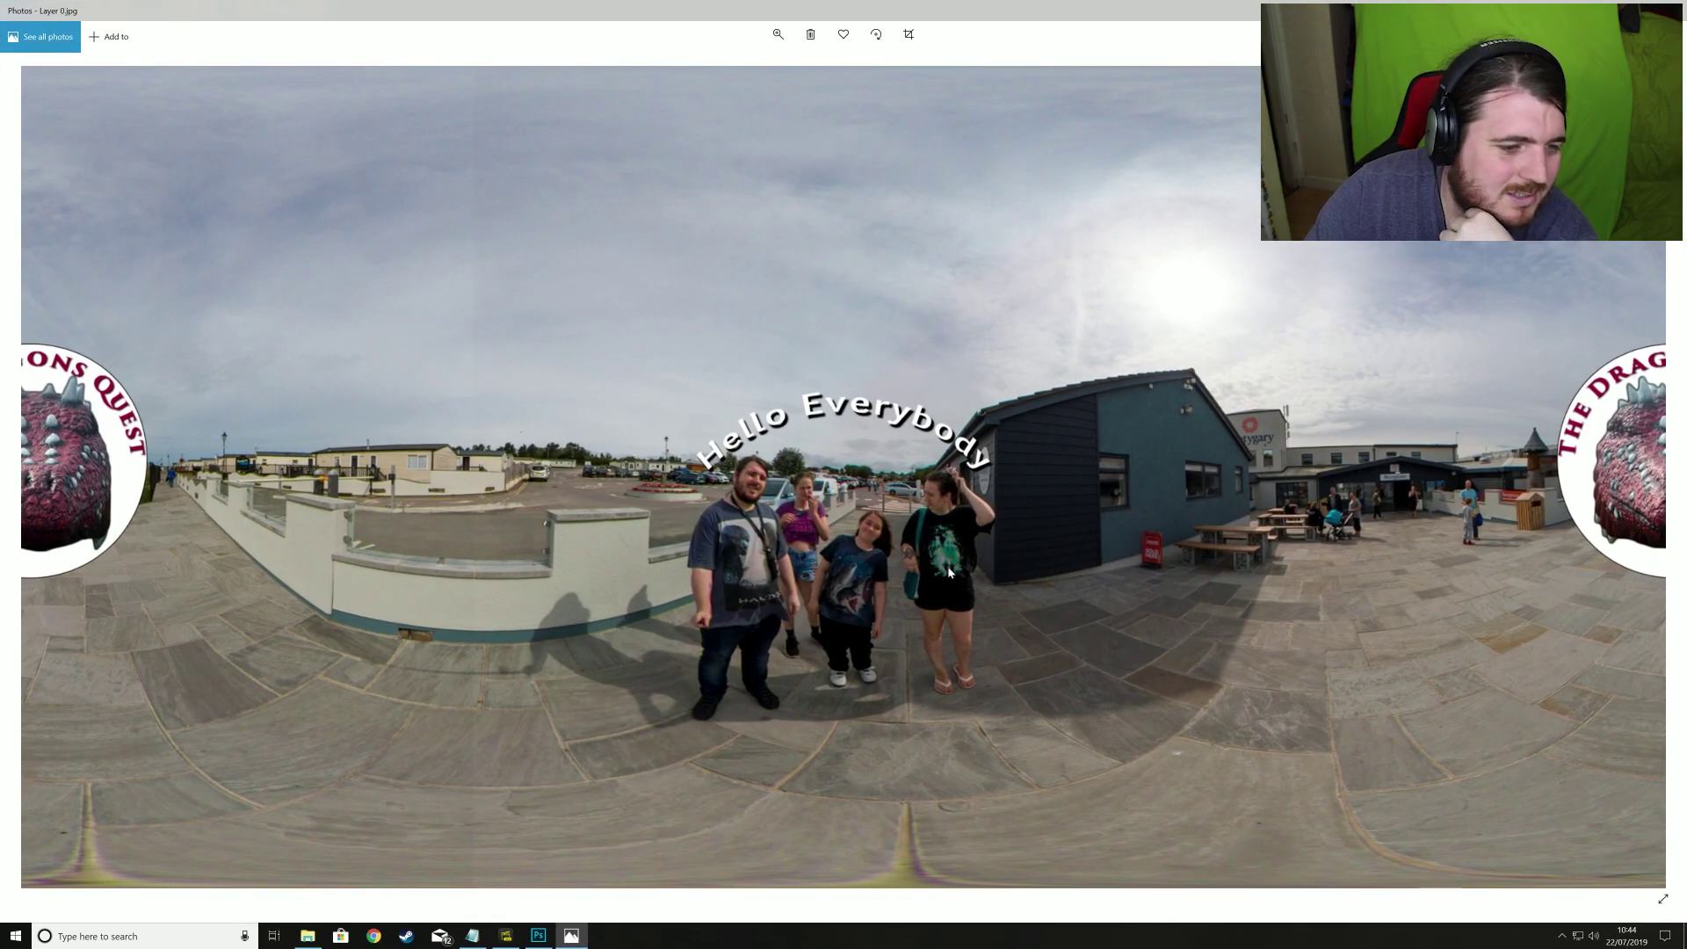
Step: Close the Photos viewer and save the Layer 0 panorama document in Photoshop
click(1668, 10)
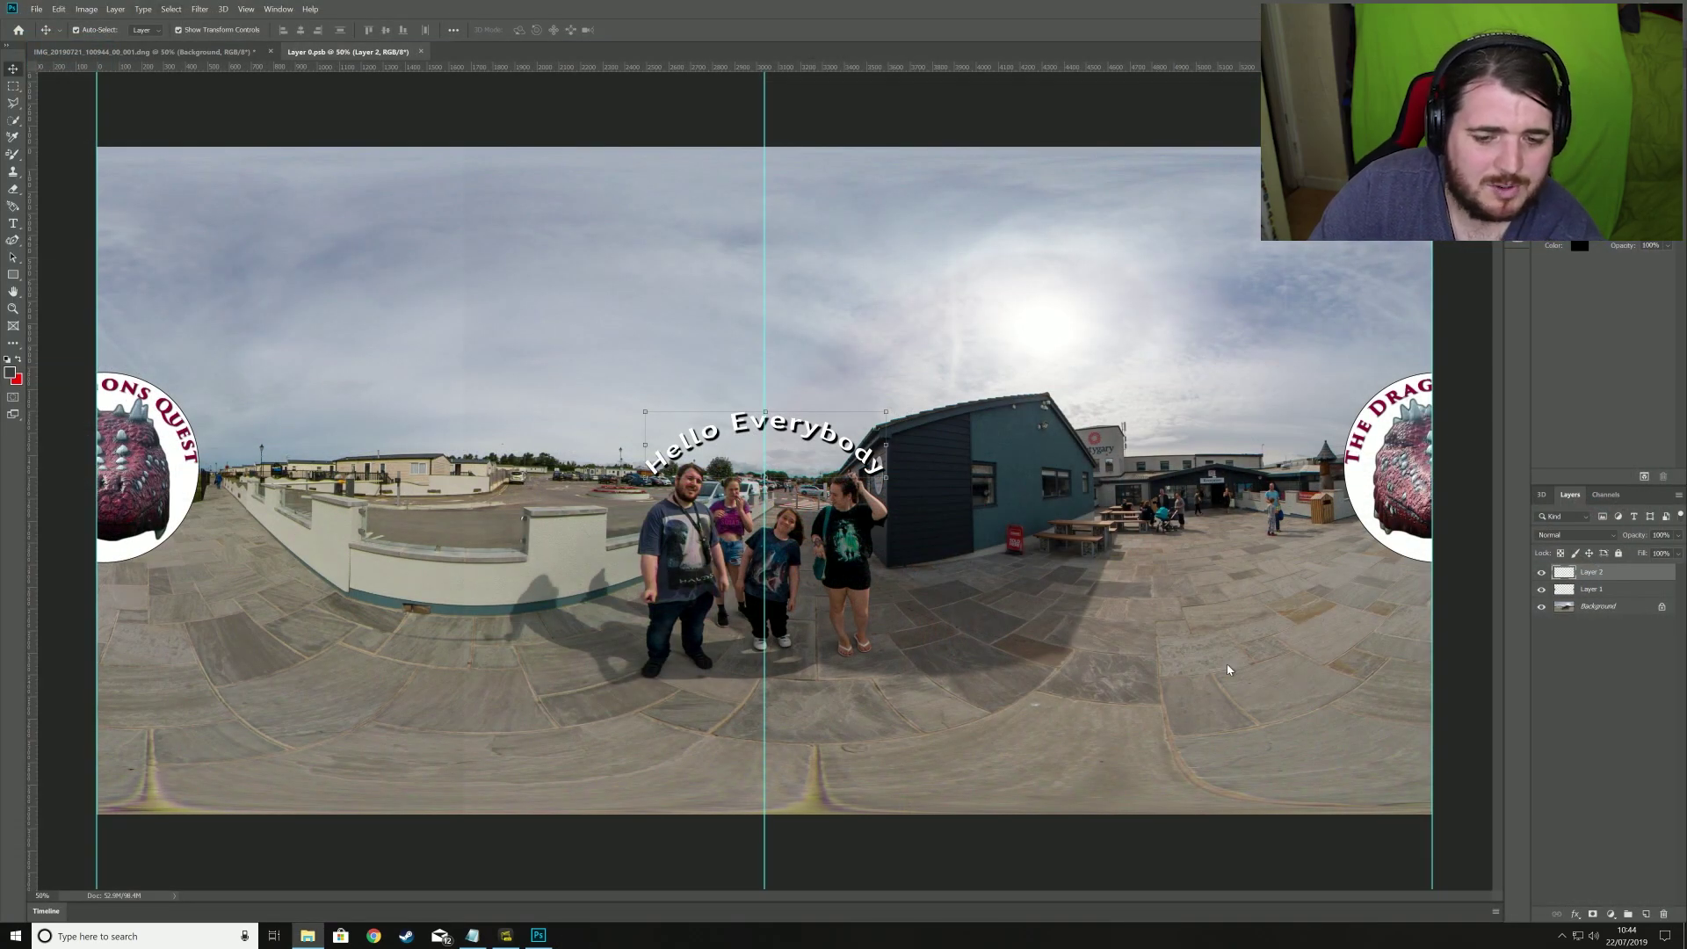
key(ctrl+s)
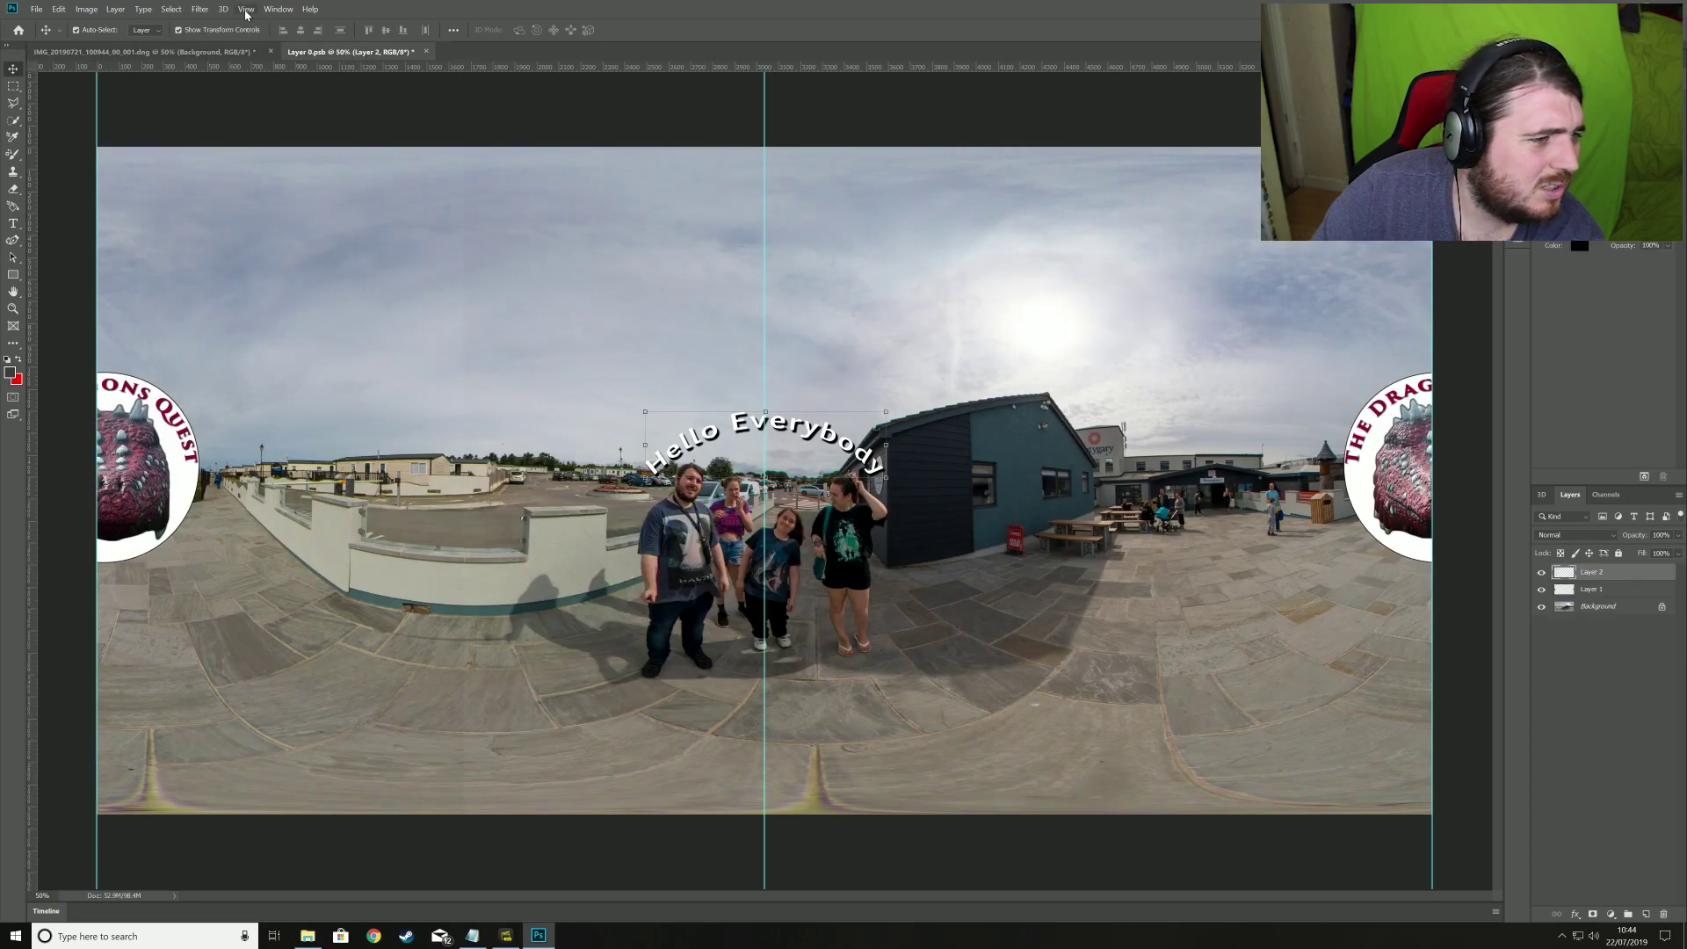
Step: From the original panorama document, run 3D > Spherical Panorama > Export Panorama
click(224, 9)
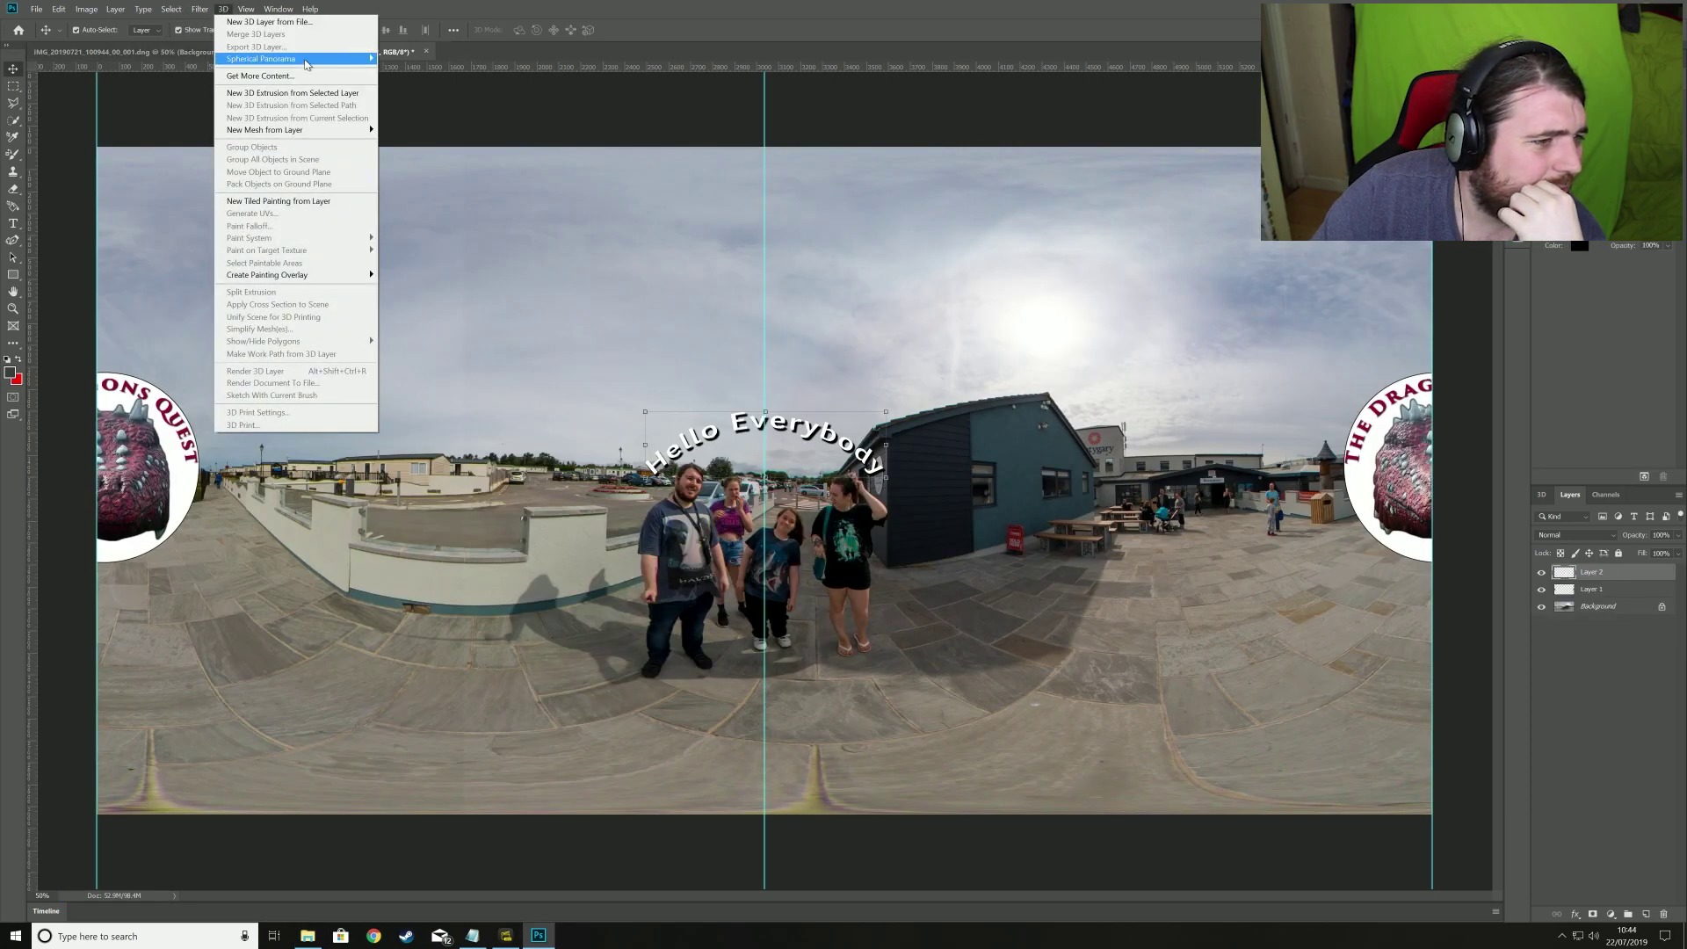
click(153, 55)
click(153, 54)
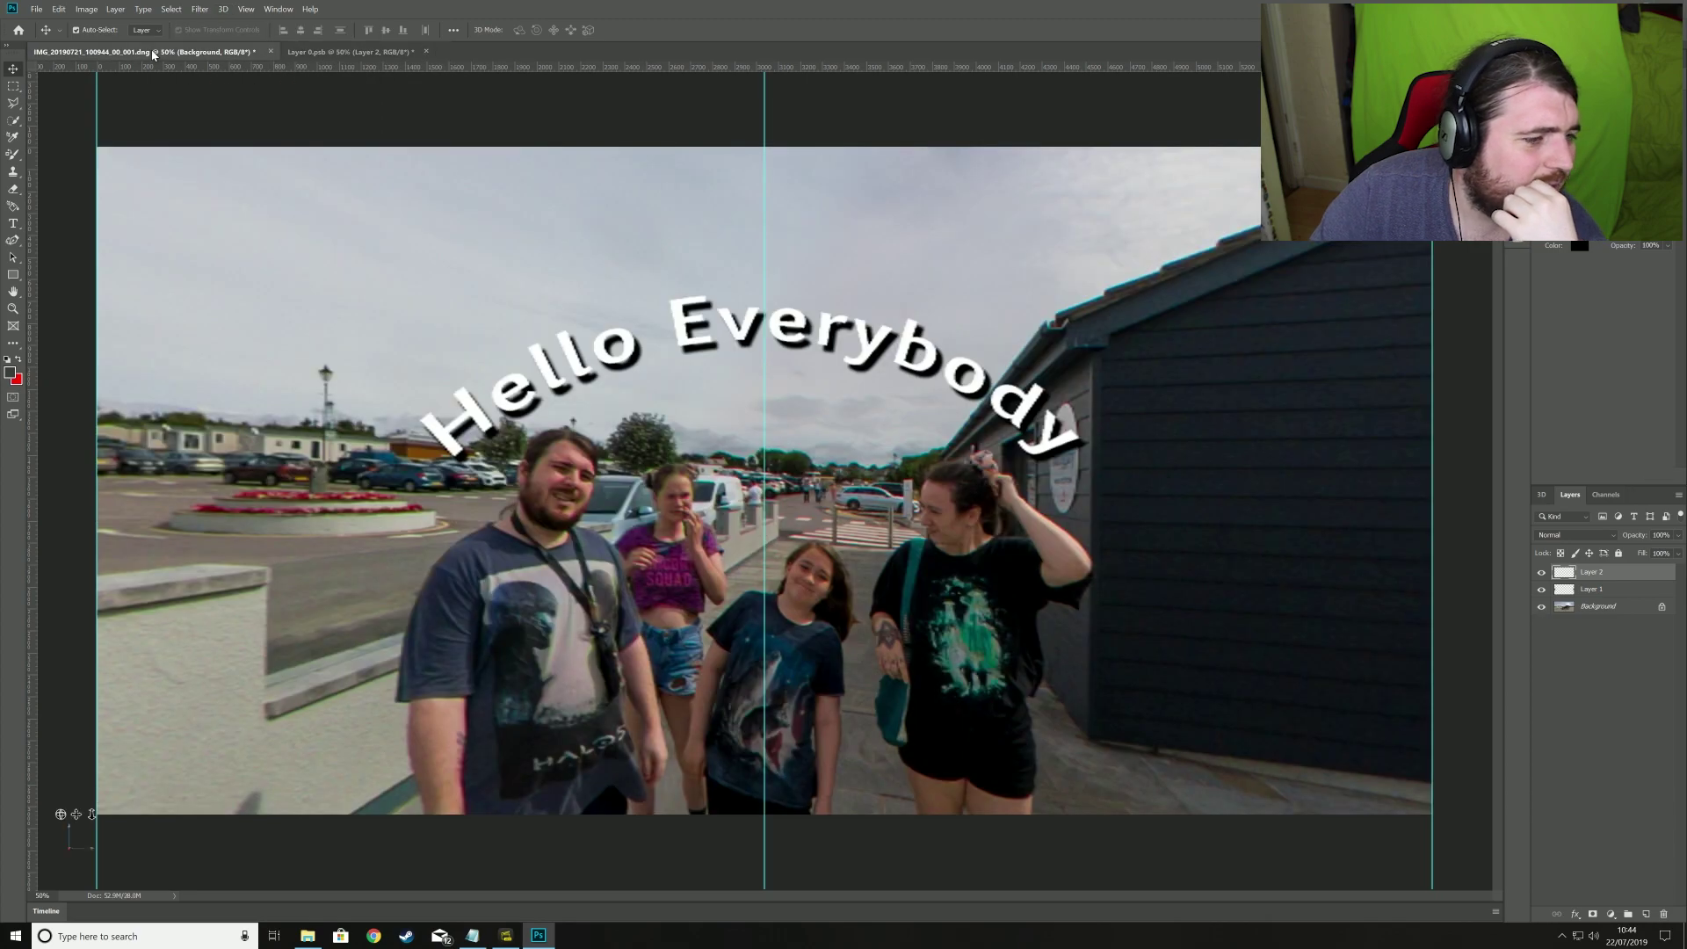
click(225, 11)
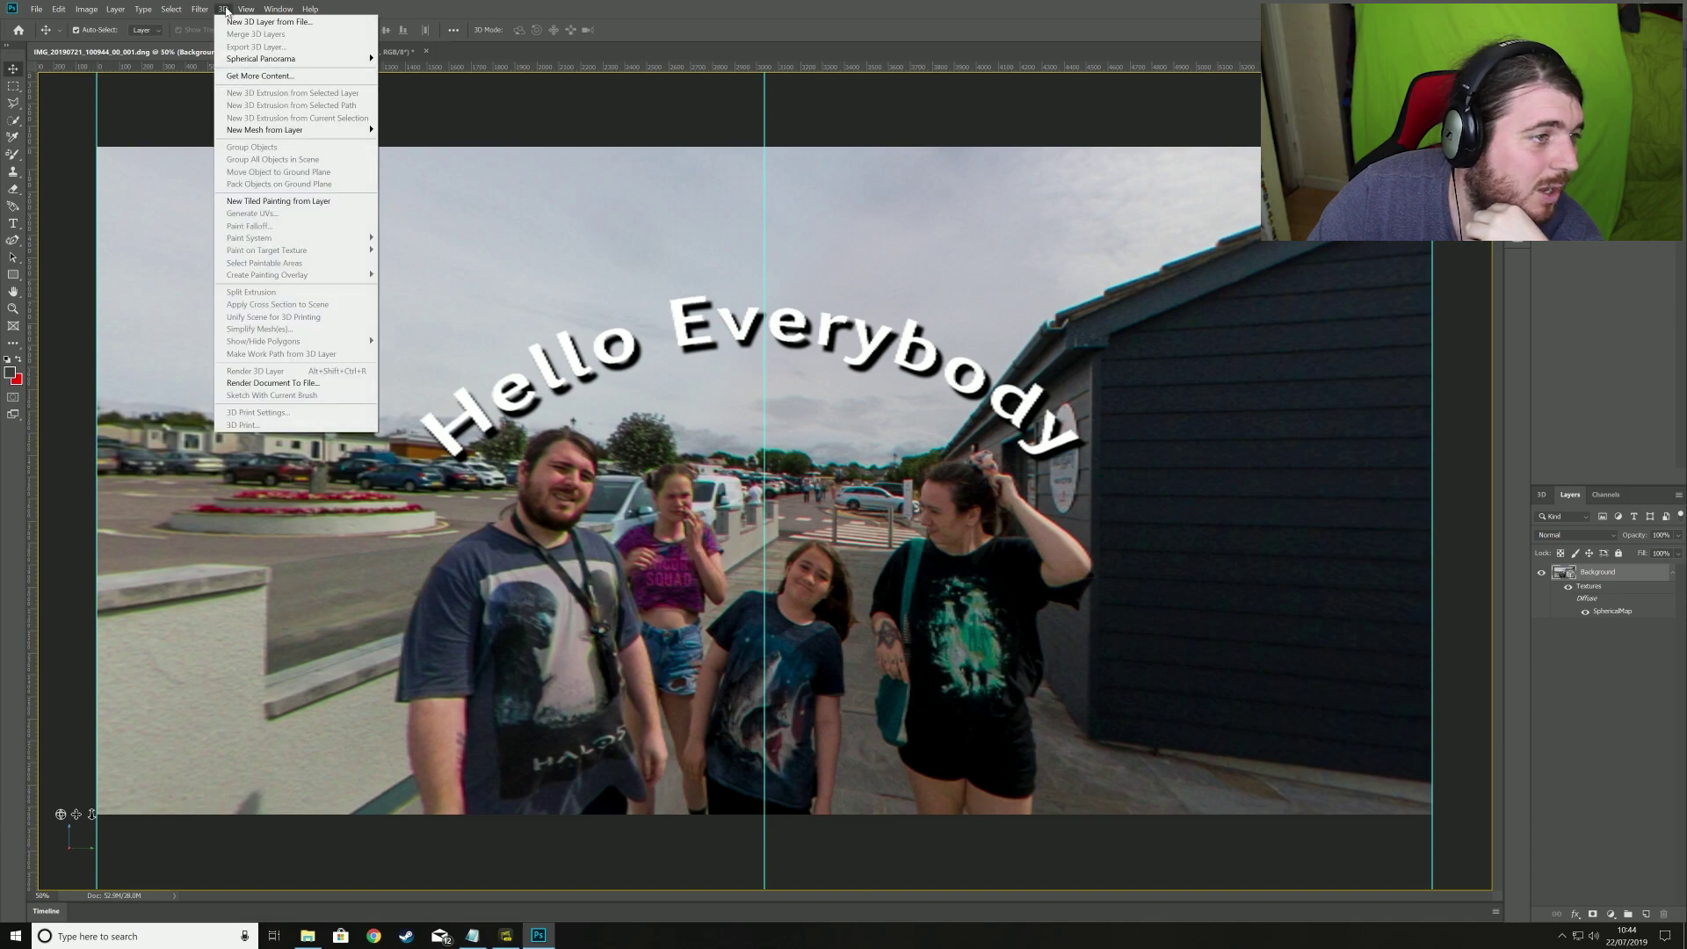
mouse_move(284, 61)
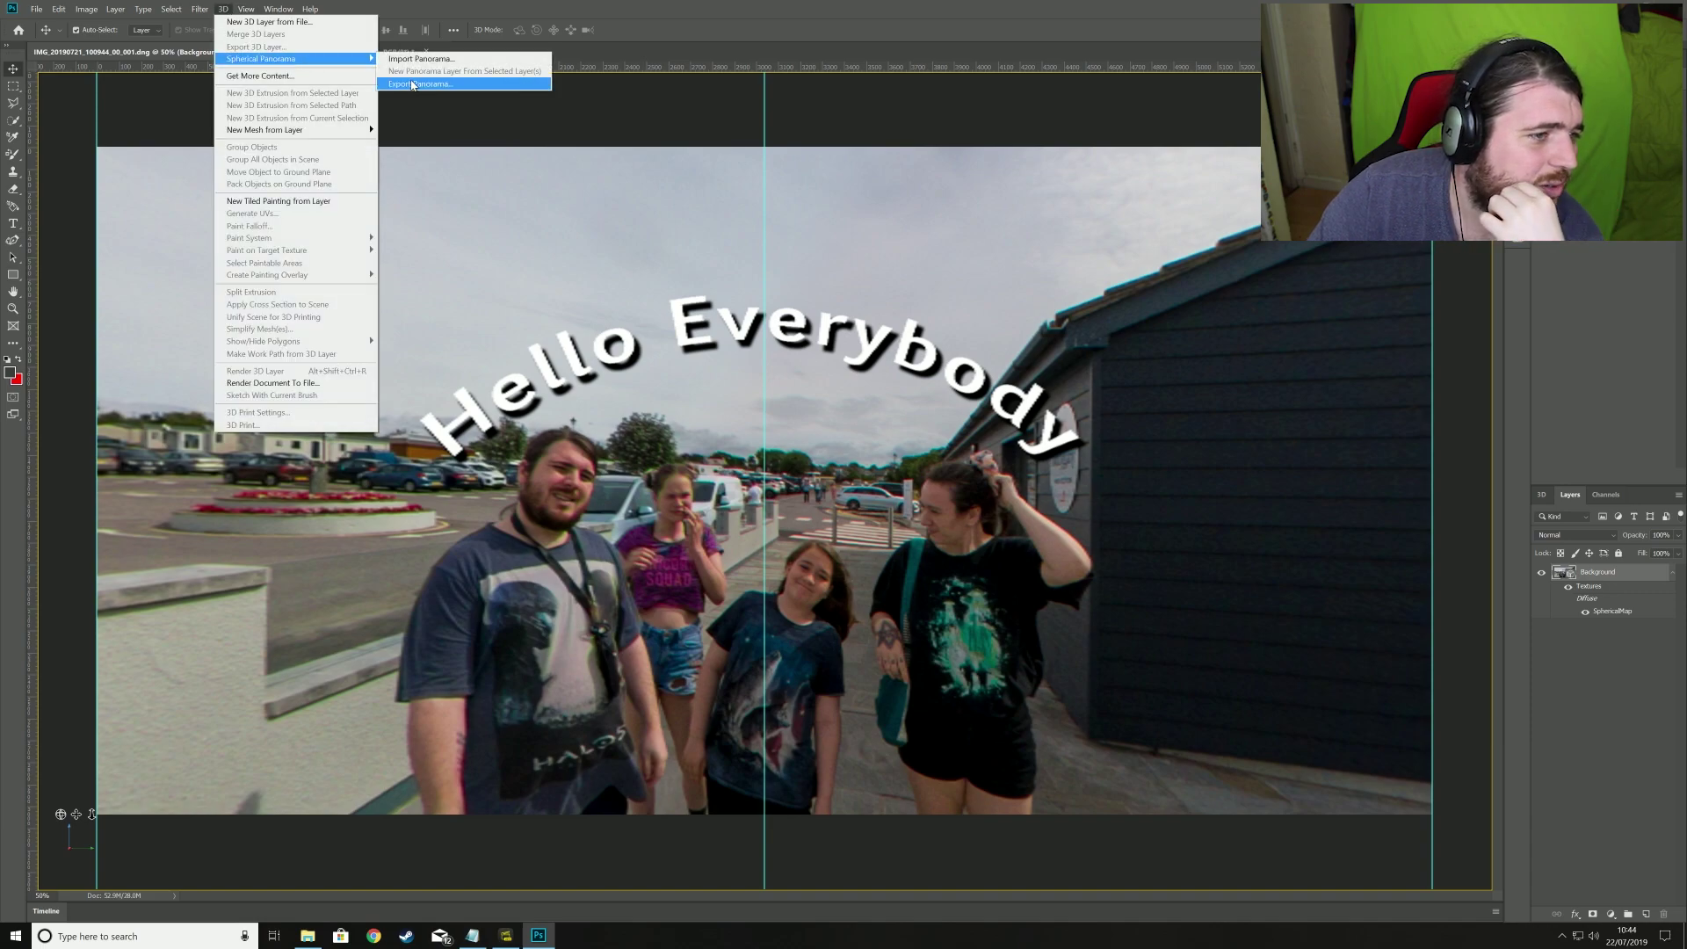
click(418, 84)
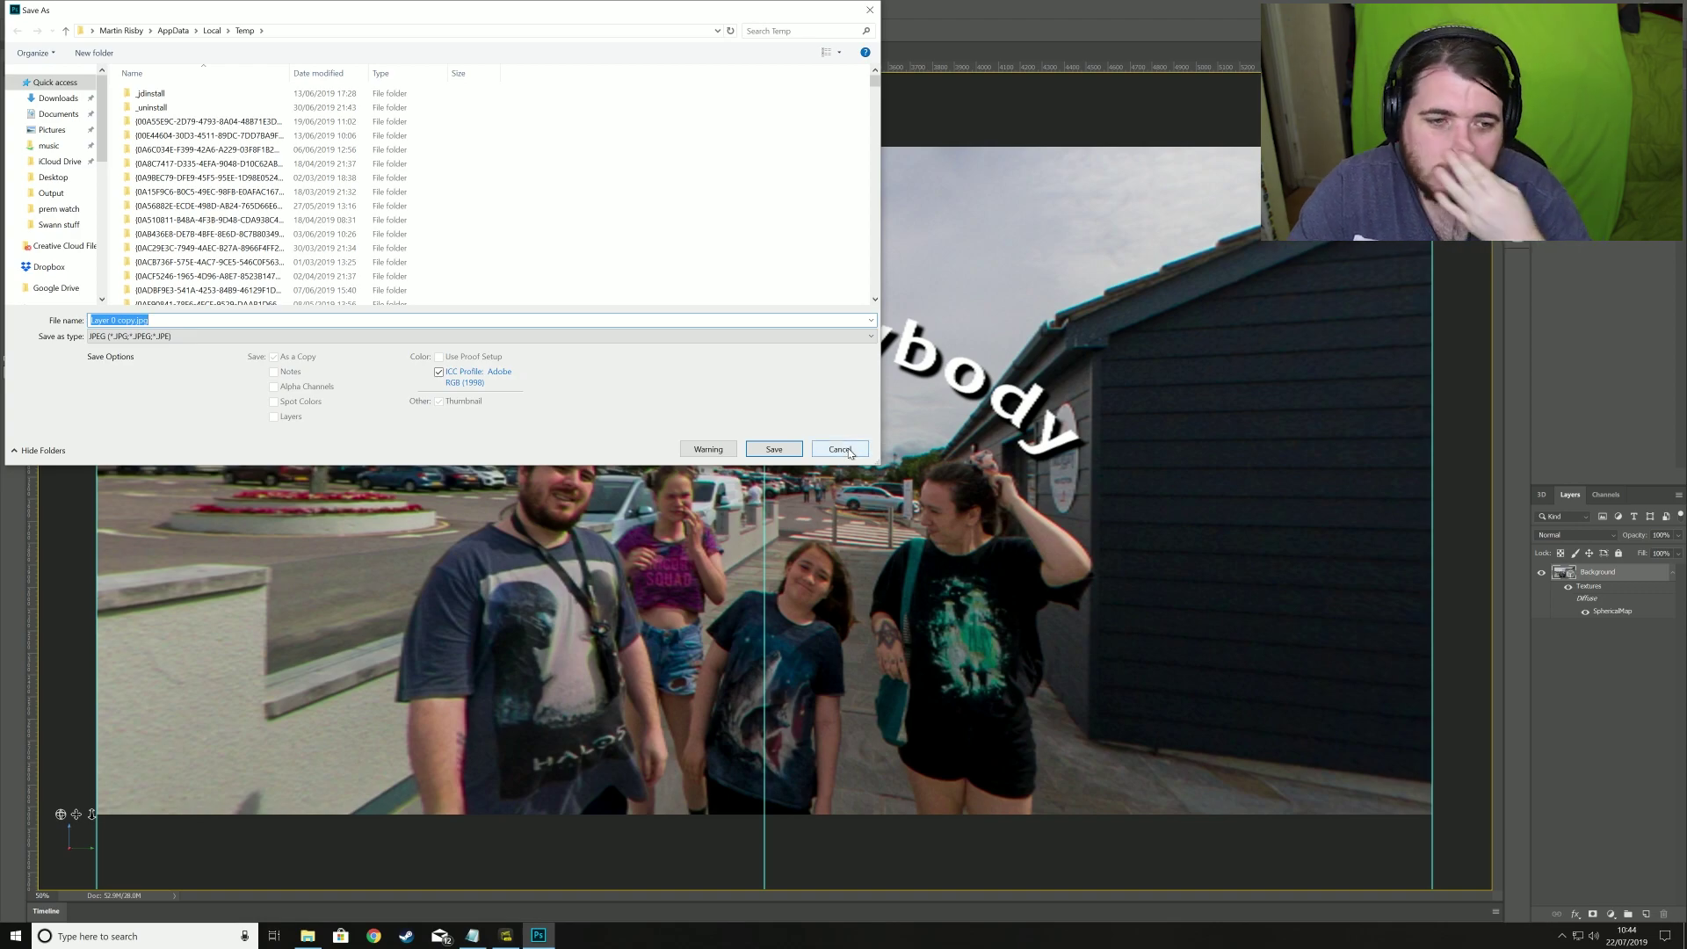
drag(102, 119, 113, 258)
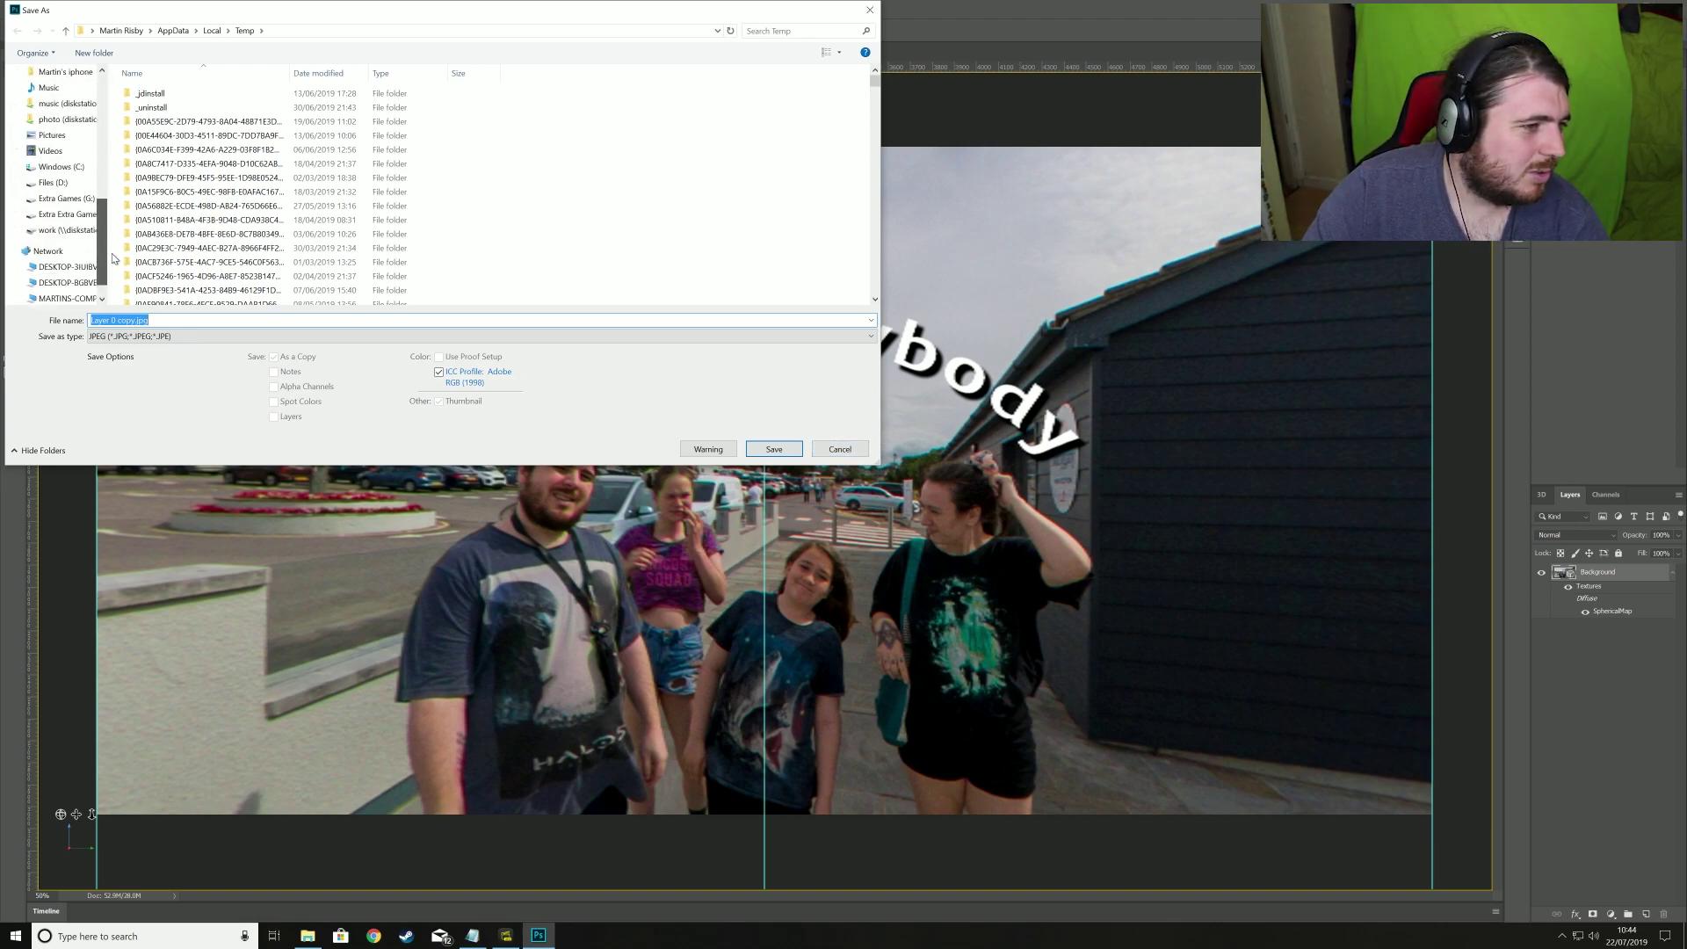
click(66, 229)
double_click(167, 144)
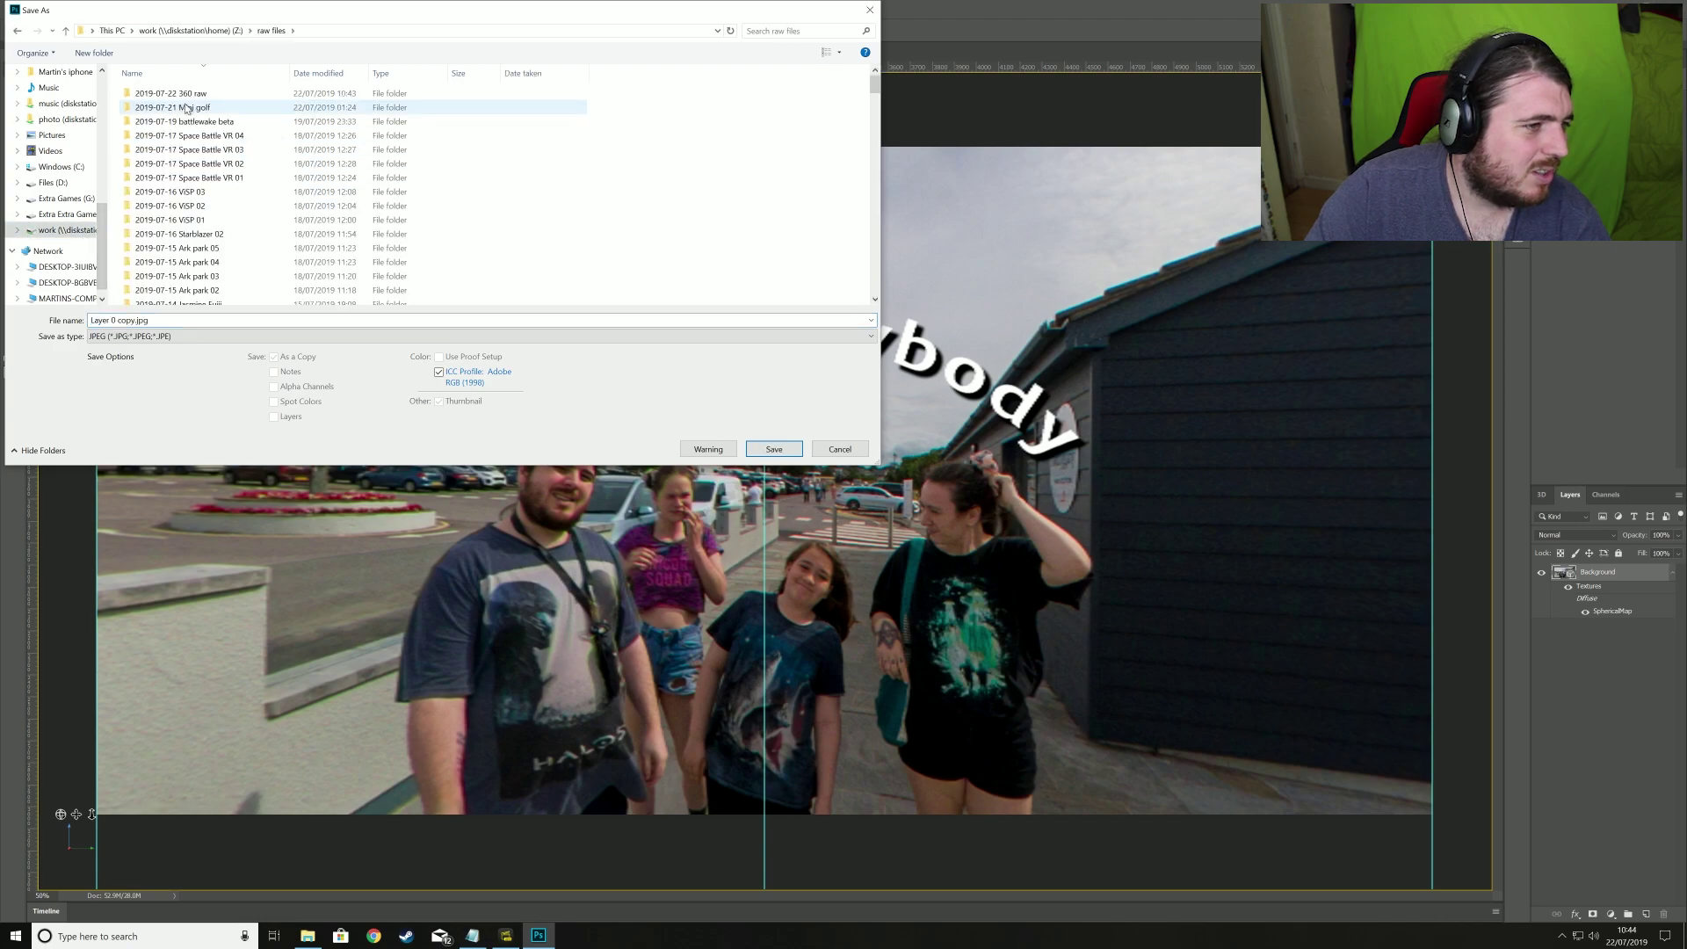
double_click(171, 93)
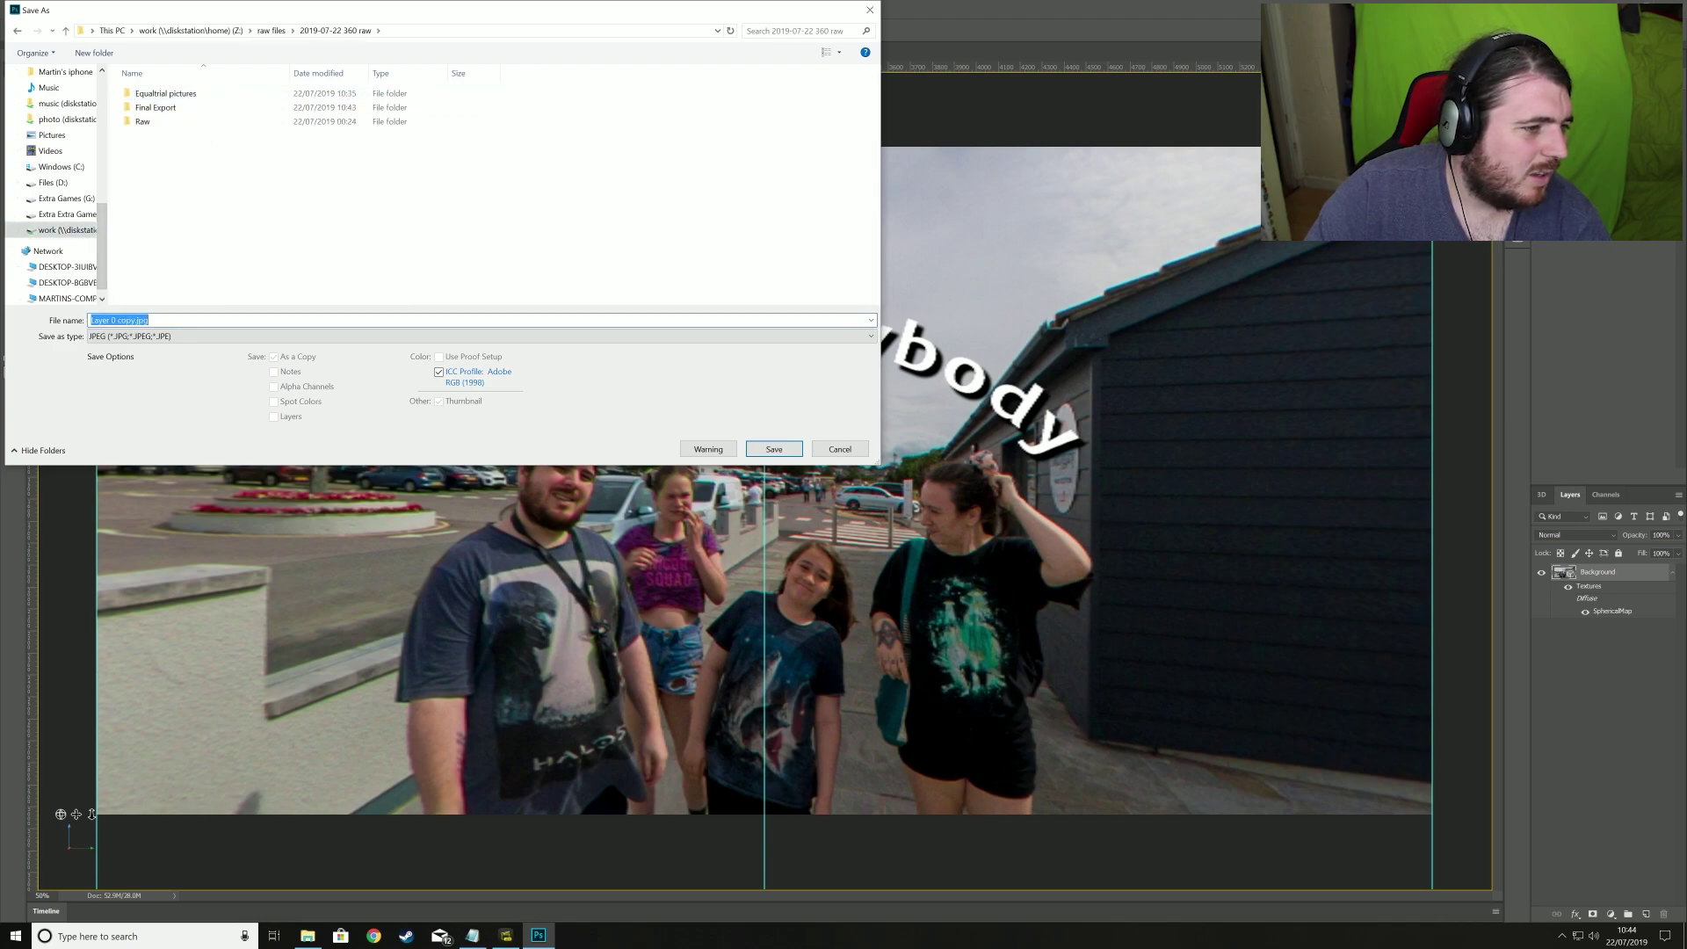
text(pano)
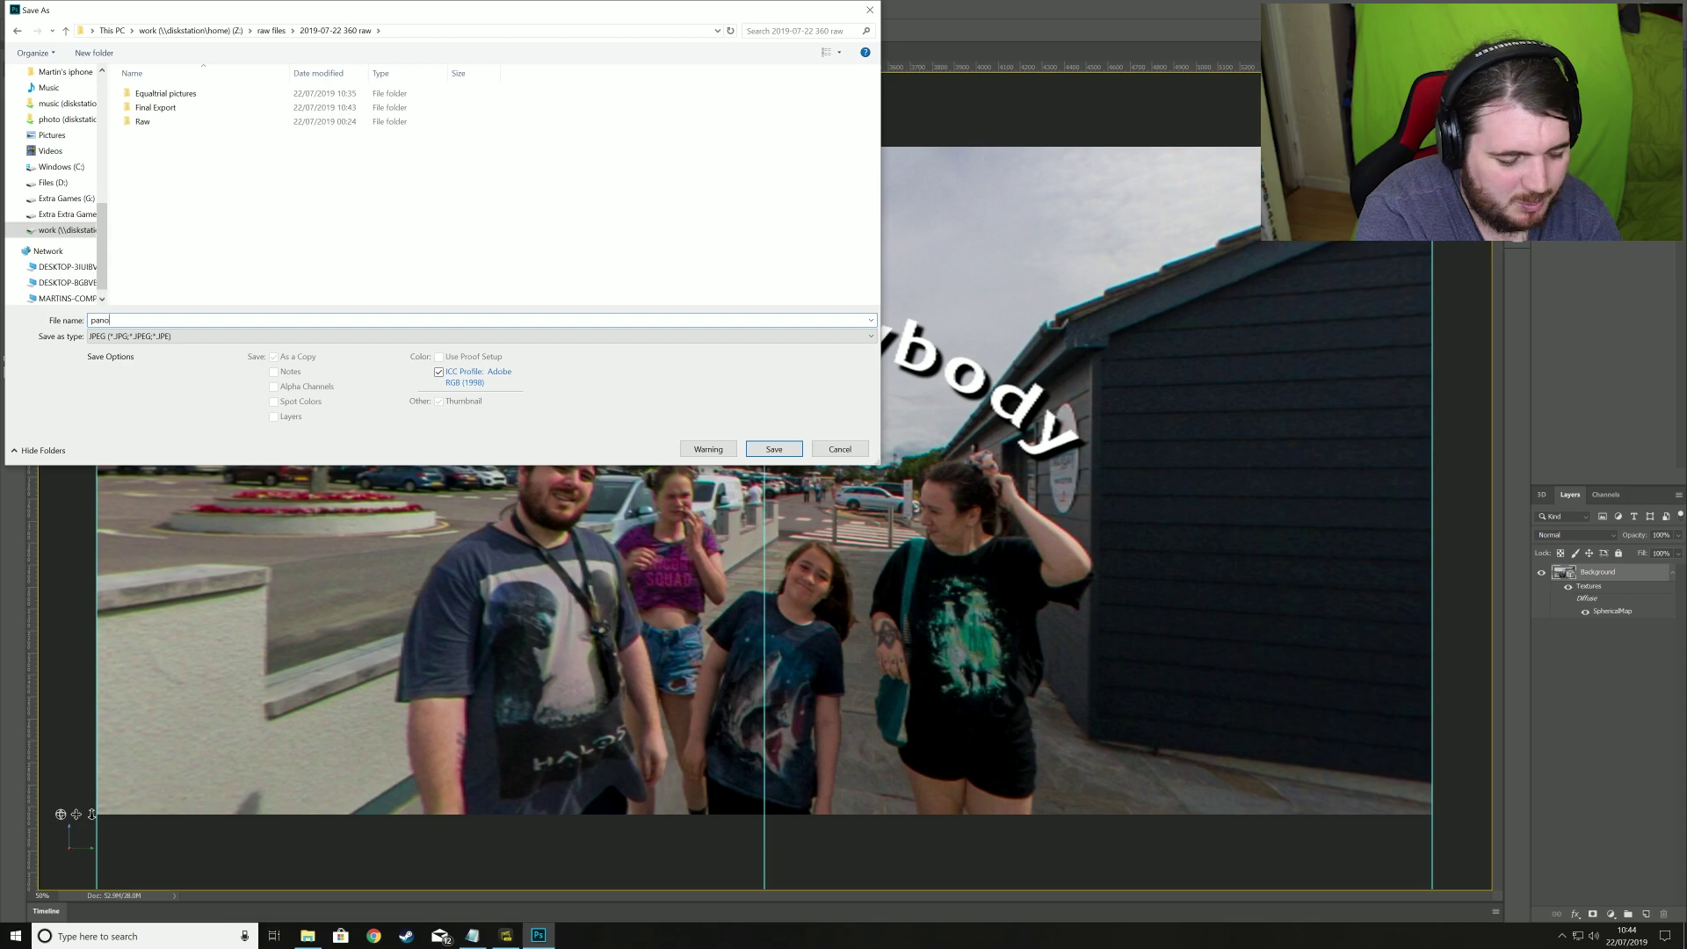
text( ex)
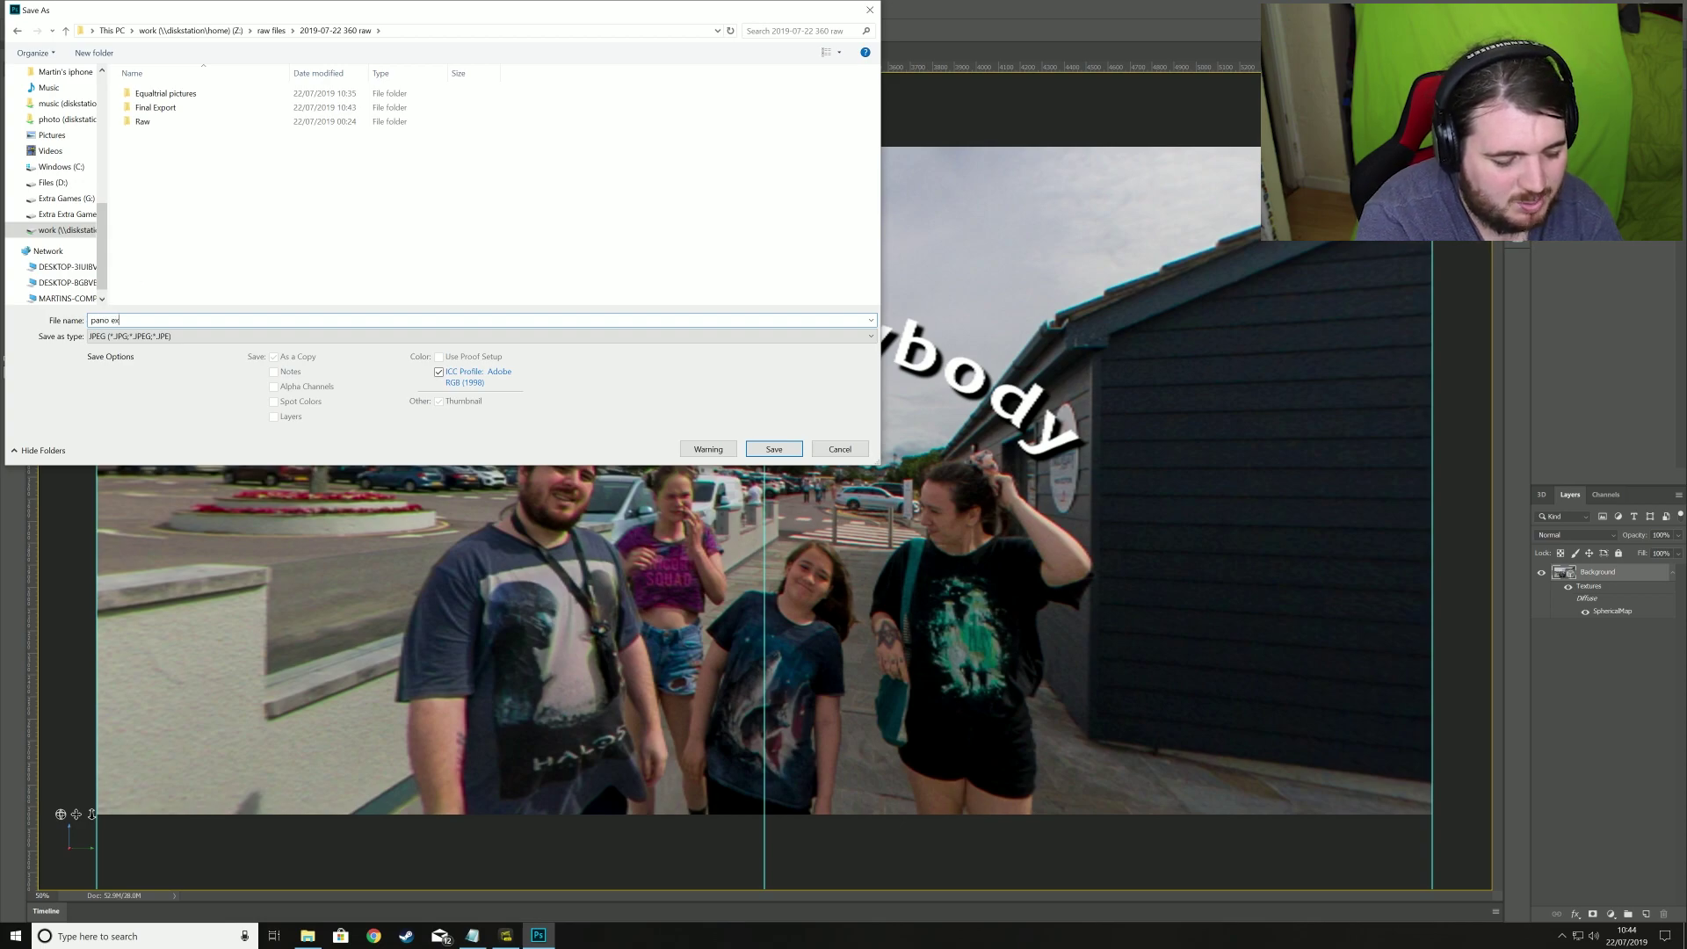
text(bport buttonm)
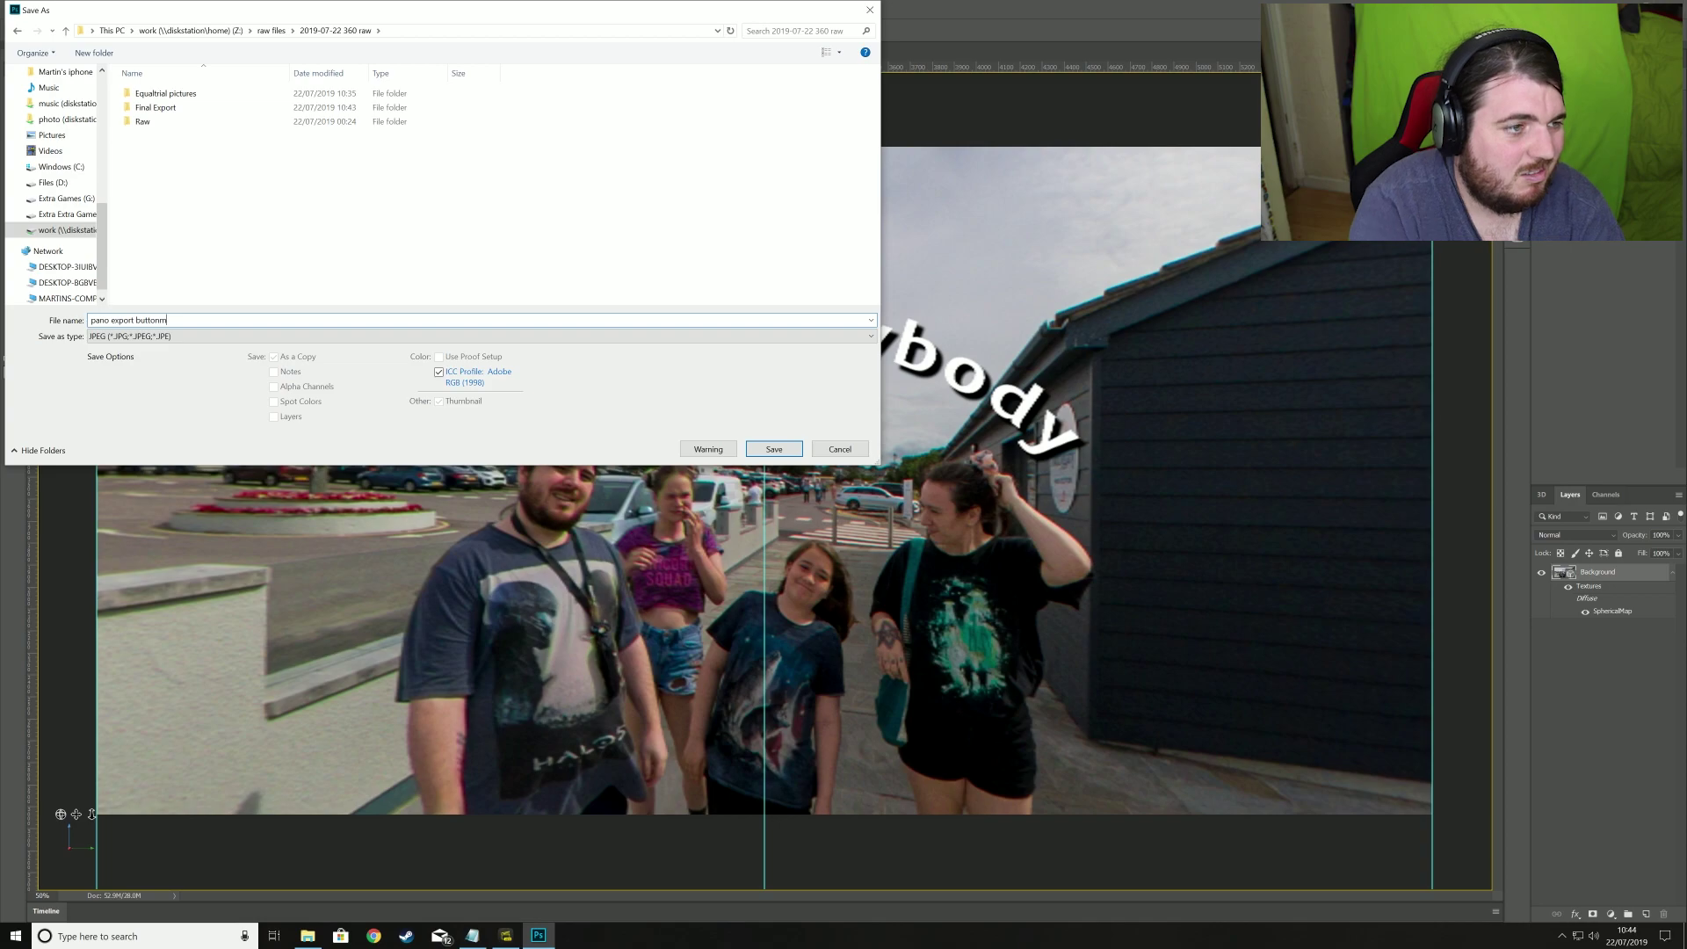
key(BackSpace)
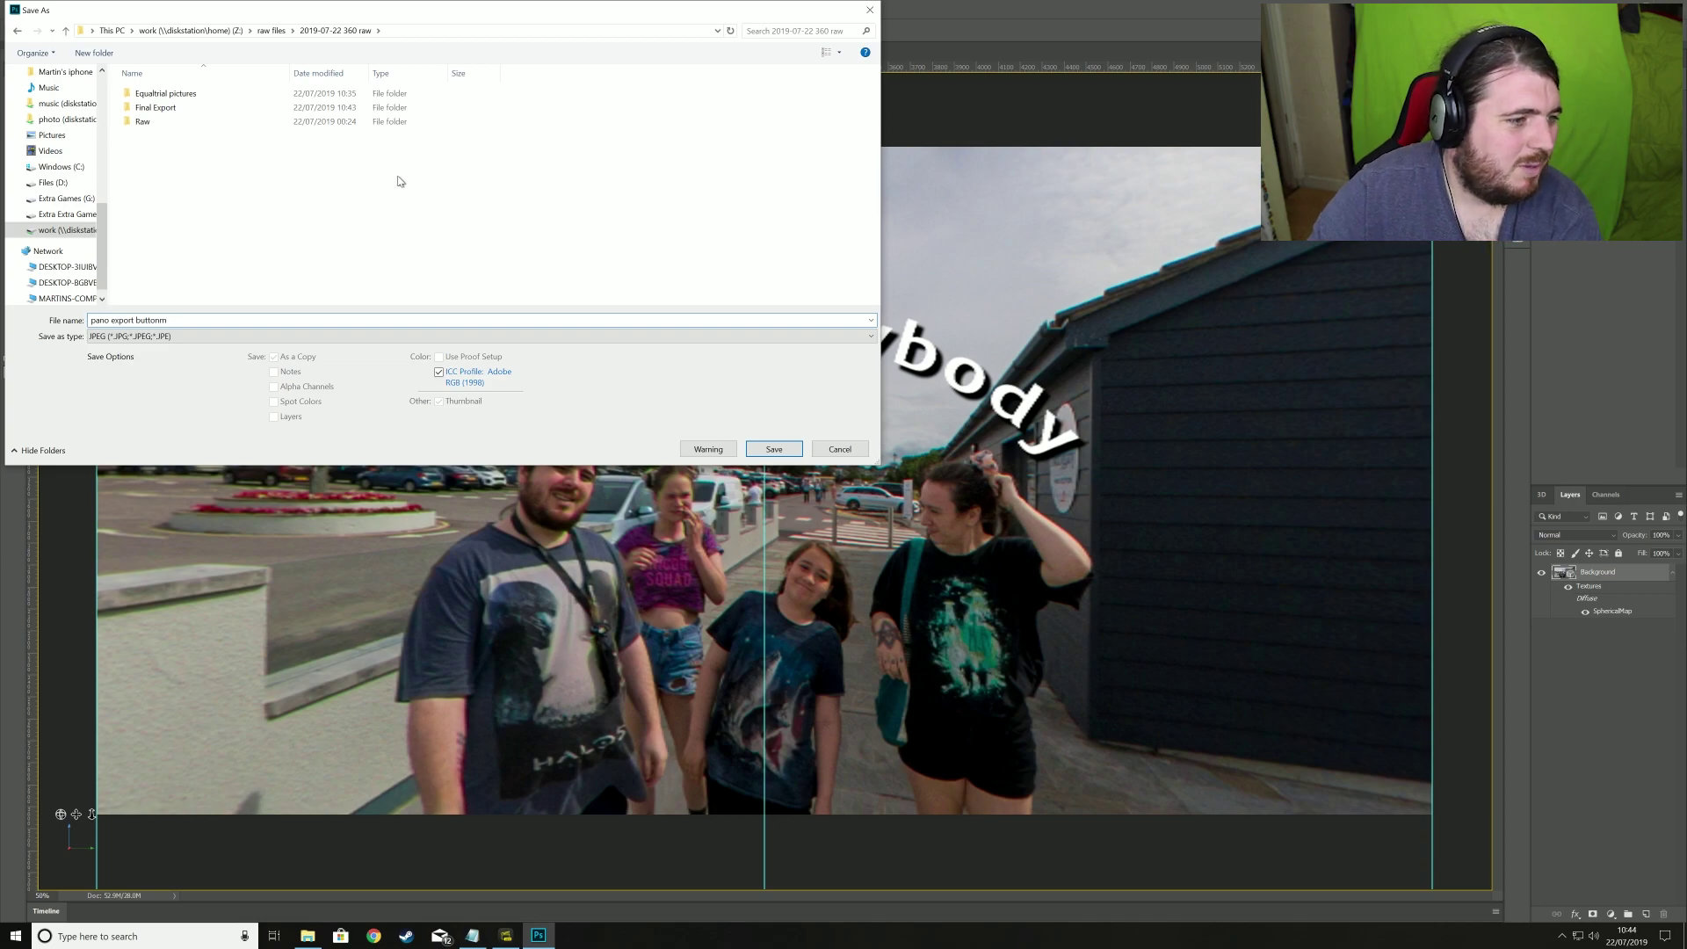
double_click(156, 107)
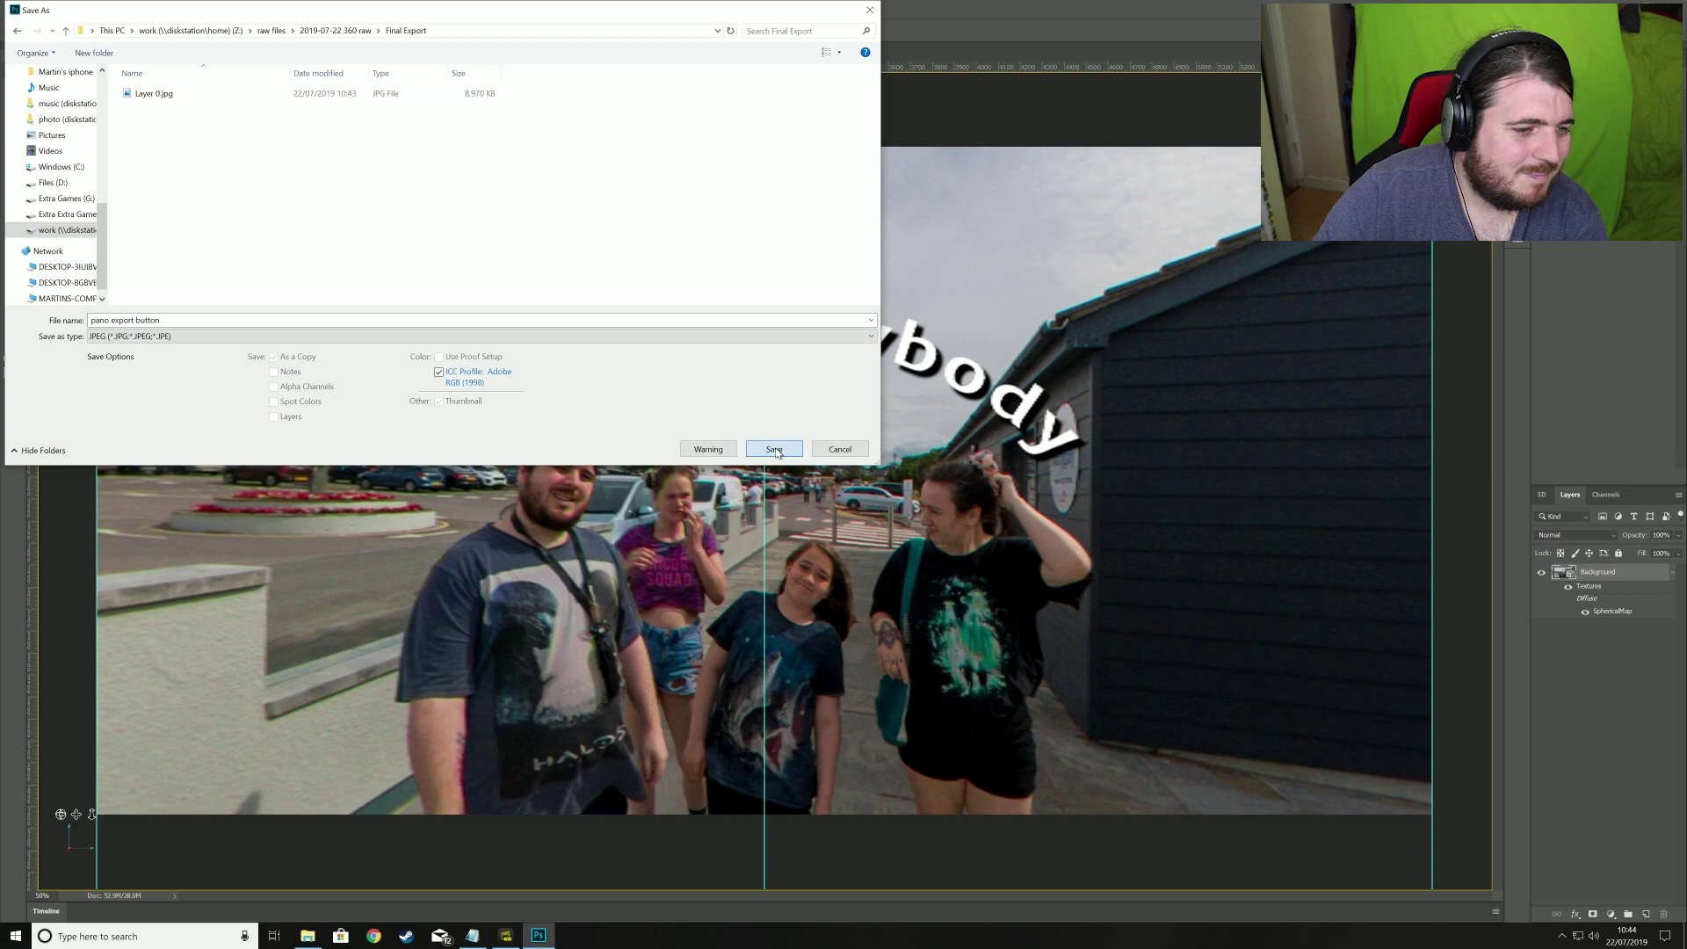
click(770, 450)
click(1608, 9)
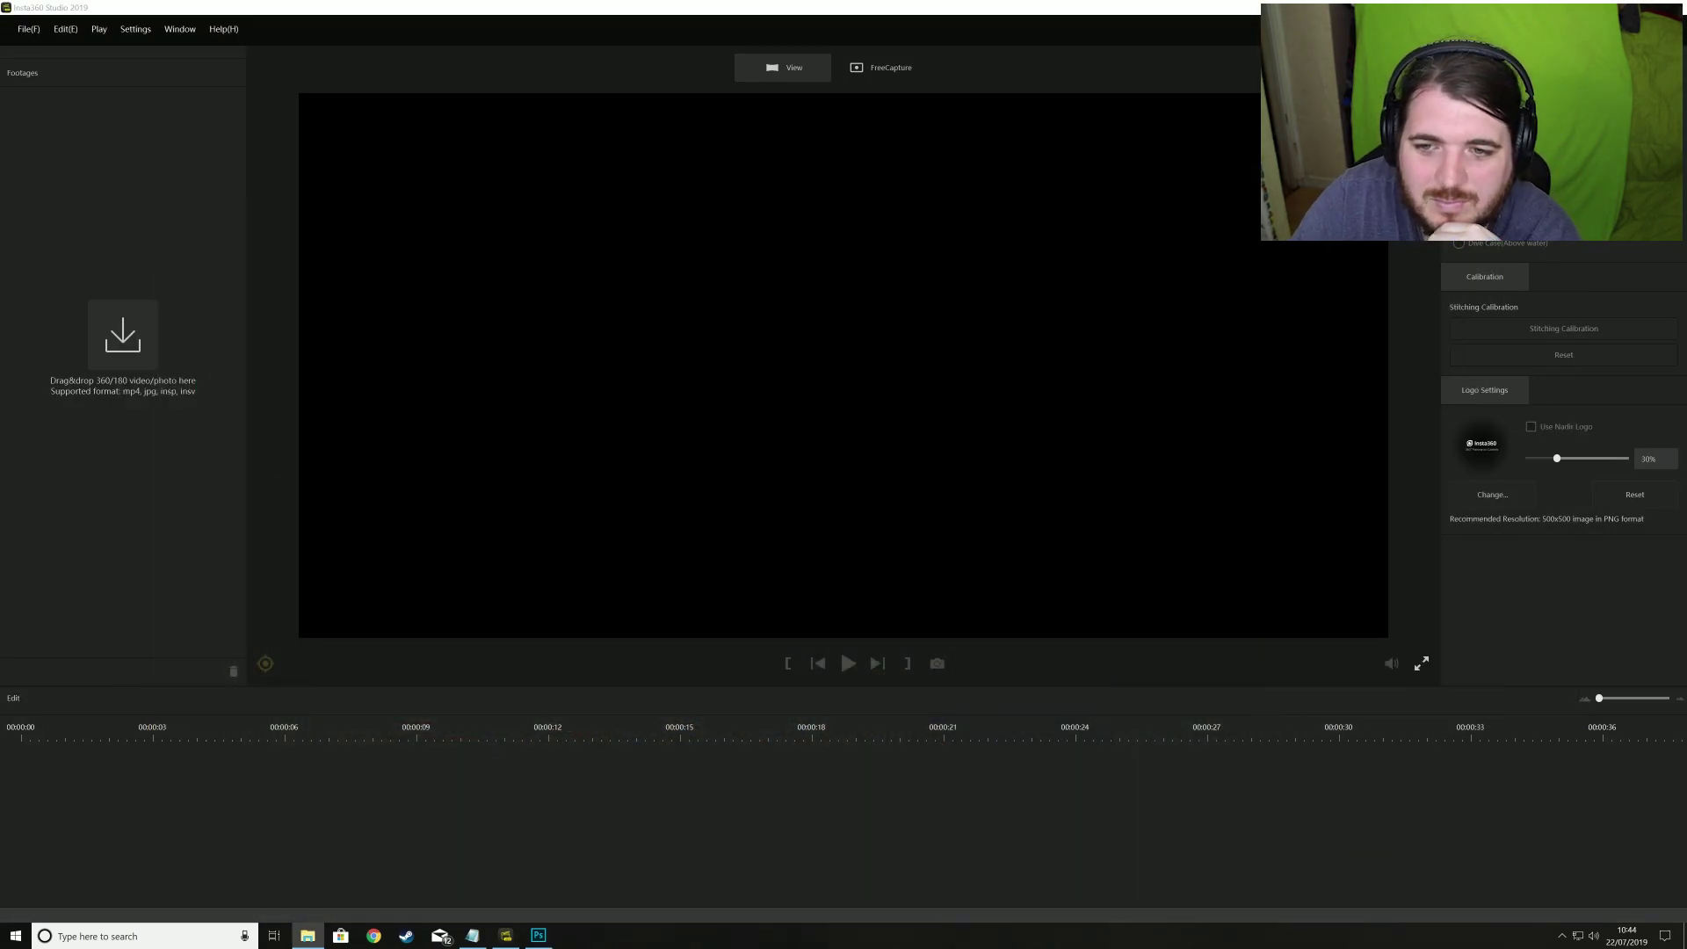
Step: Import Layer 0.jpg into Insta360 Studio and look around its 360 preview
key(alt+Tab)
drag(844, 474, 123, 334)
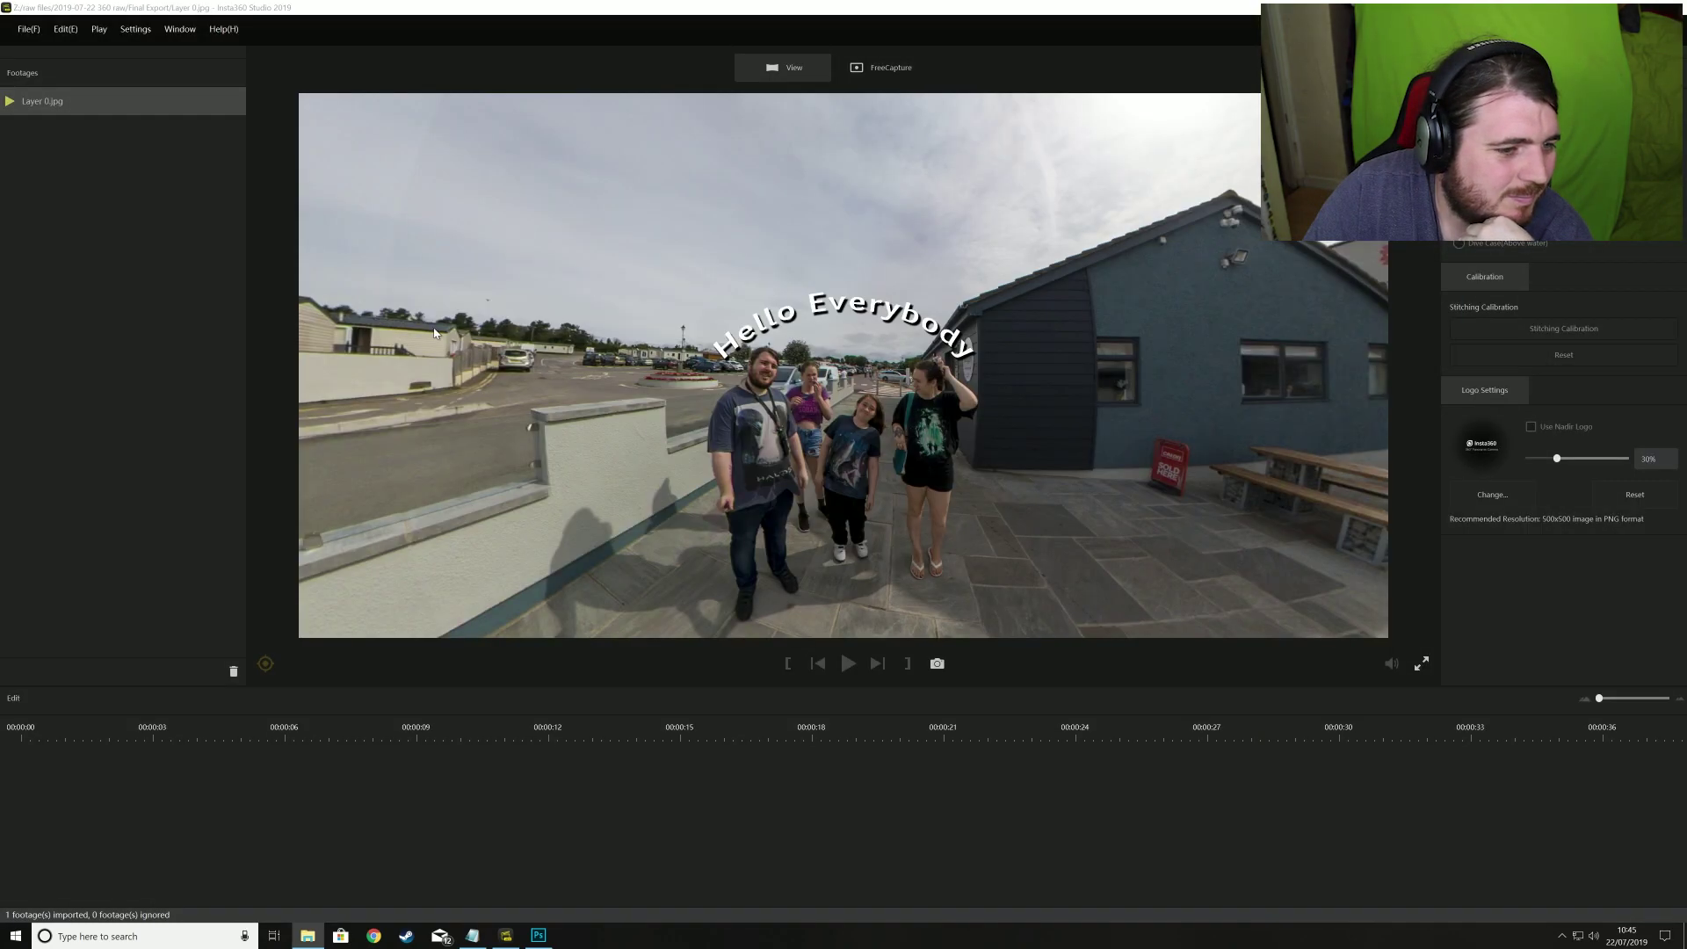
drag(705, 423, 1406, 307)
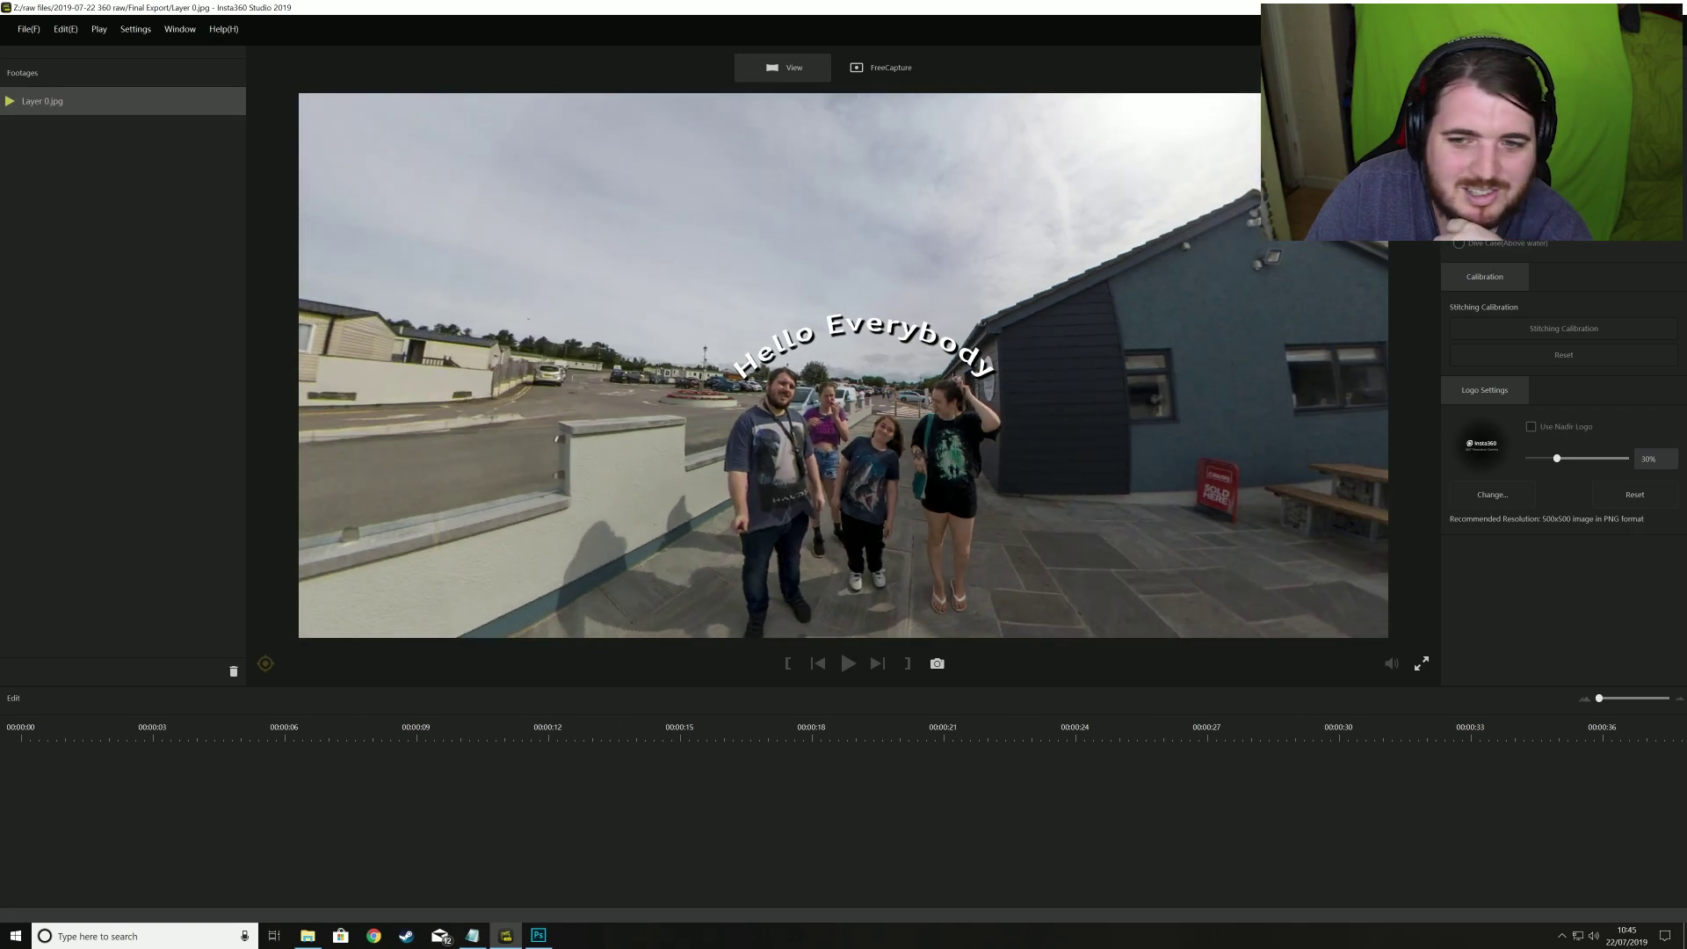
Step: Import pano export button.jpg as footage and turn the view to centre the Dragons Quest logo
drag(1503, 272, 549, 280)
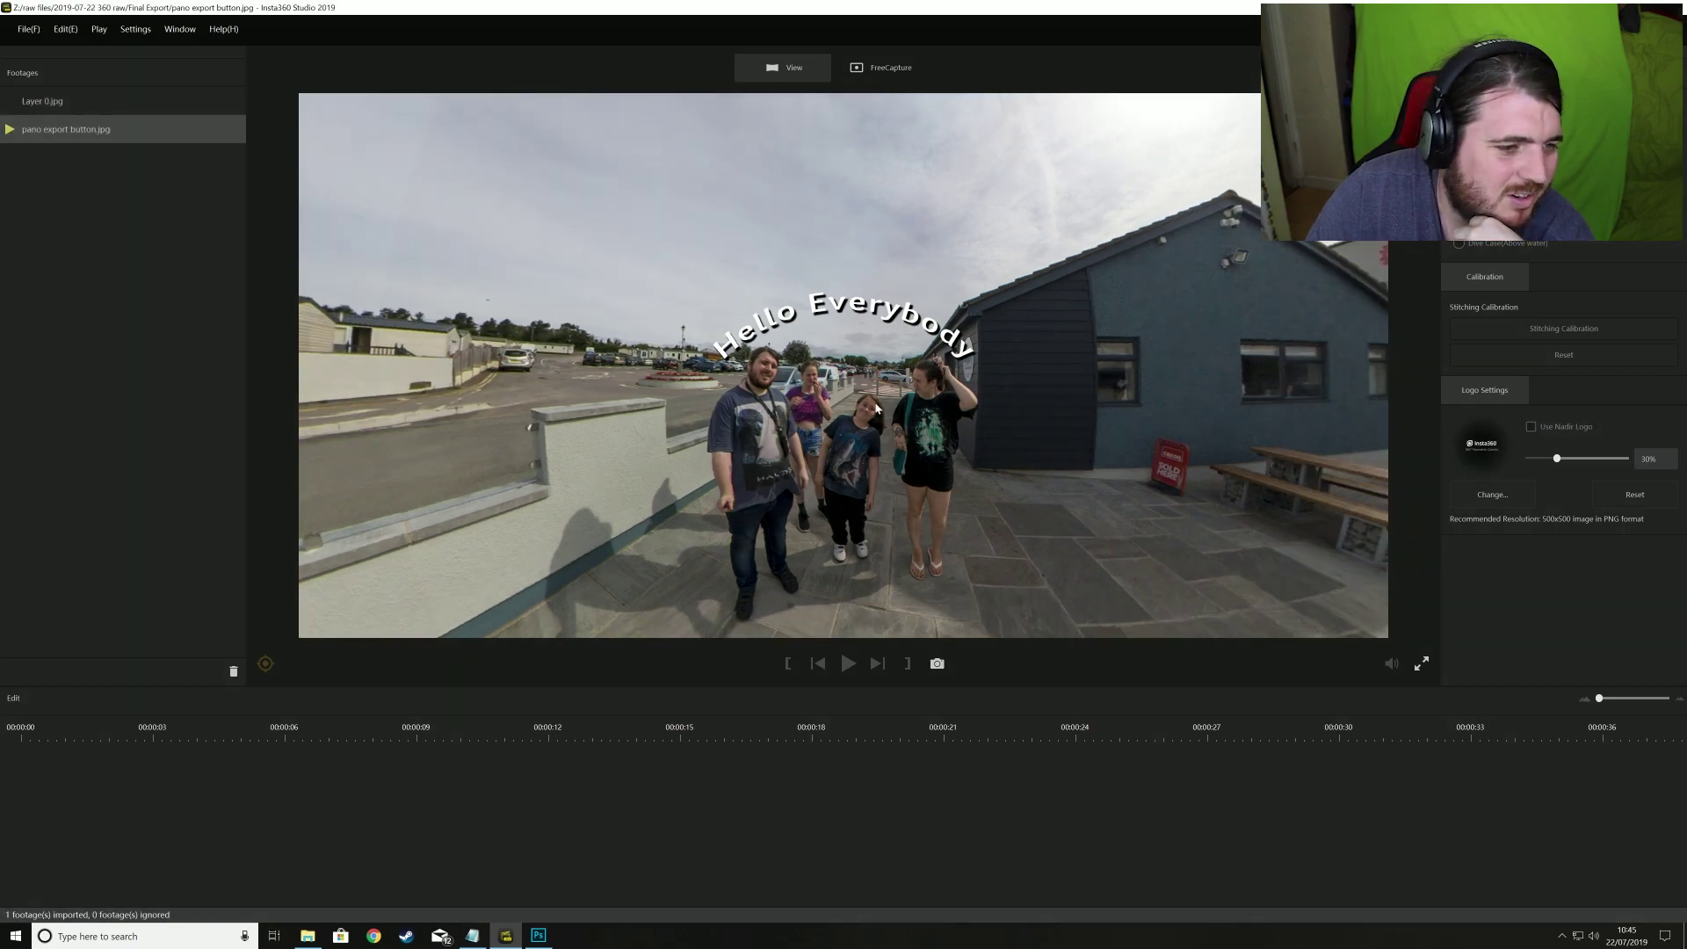
drag(879, 395, 537, 378)
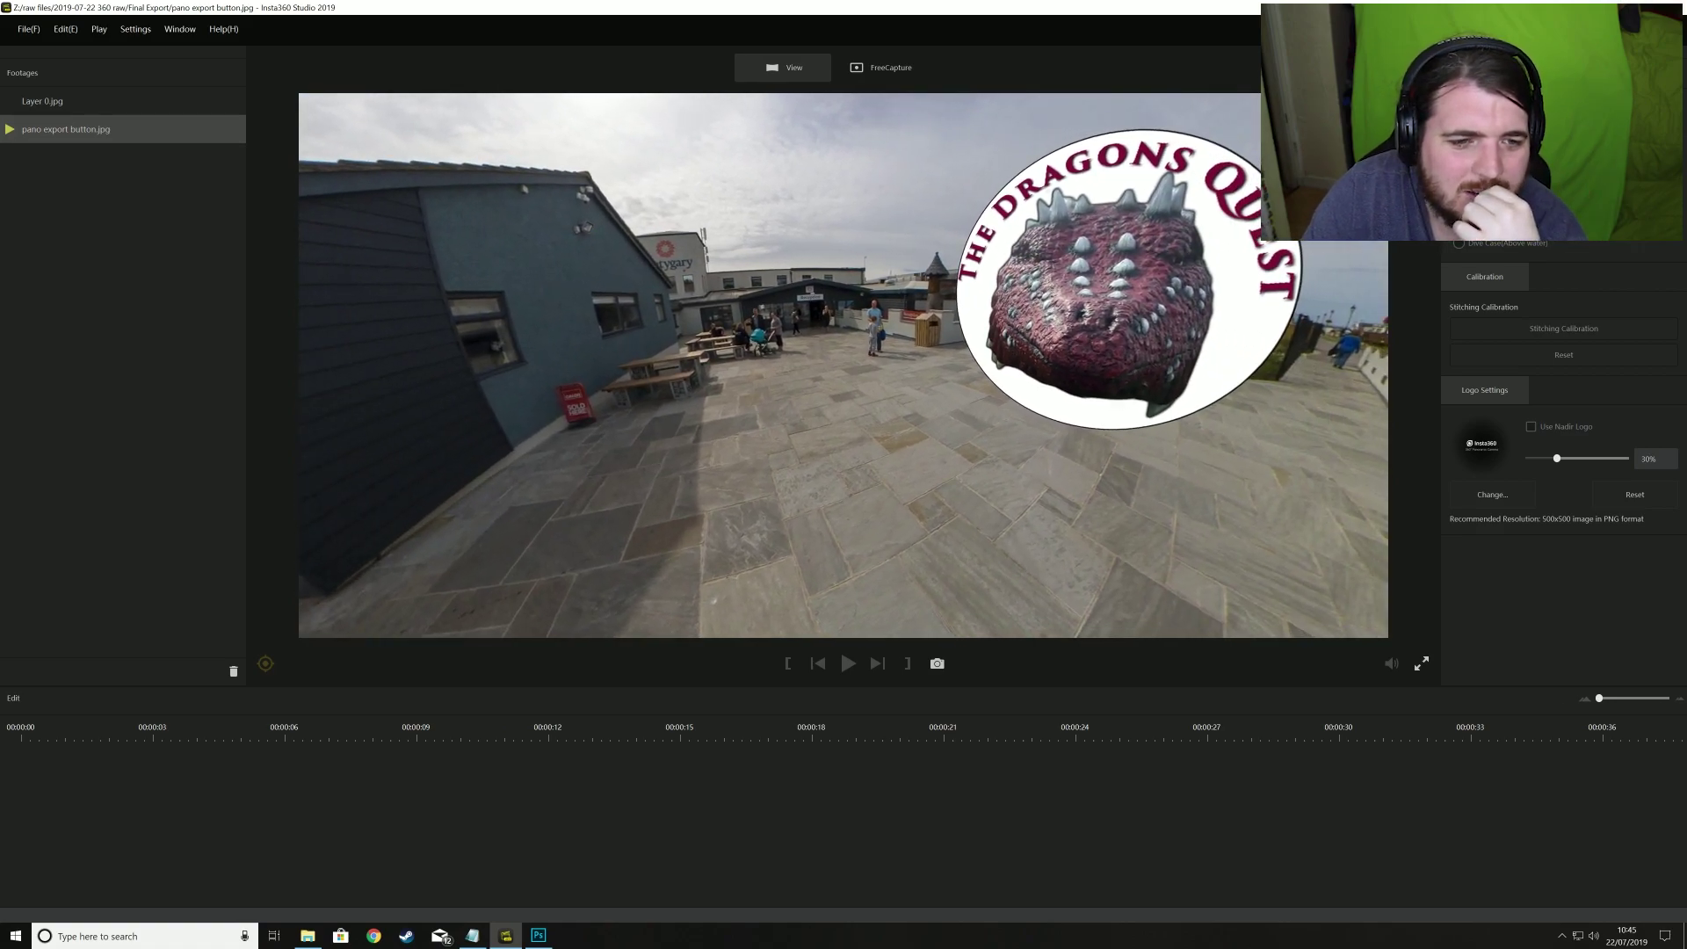
drag(537, 378, 571, 219)
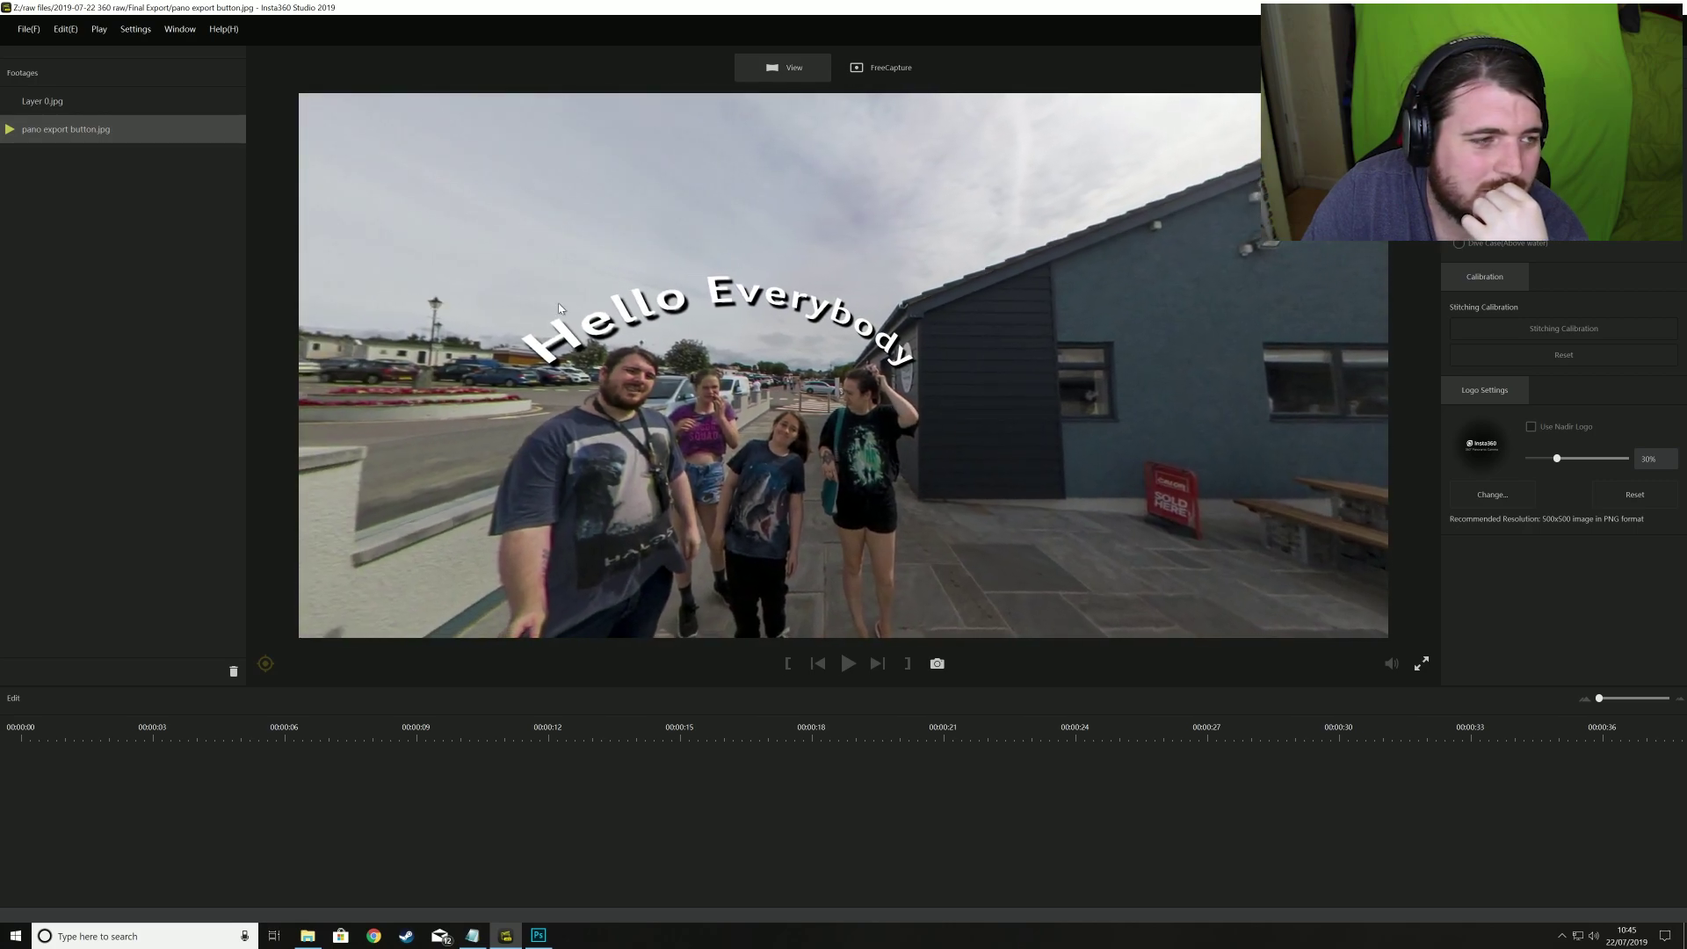
Step: Preview Layer 0.jpg tilted down to the logo, then zoom out and spin the tiny-planet view
click(145, 103)
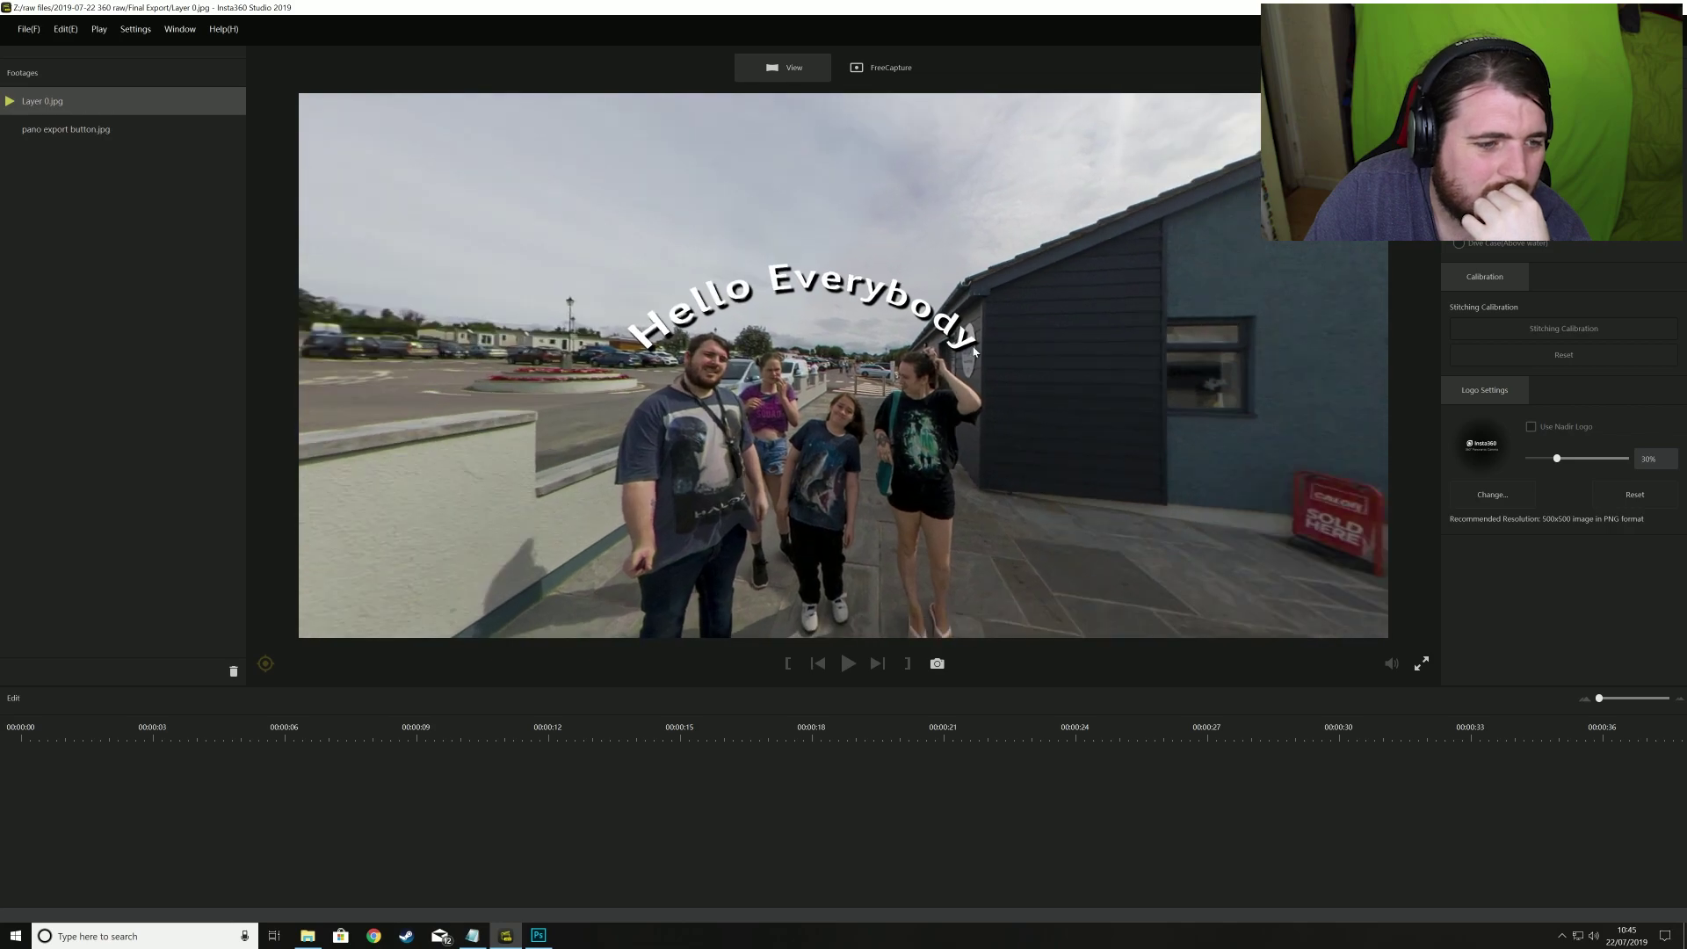
drag(974, 351, 1071, 134)
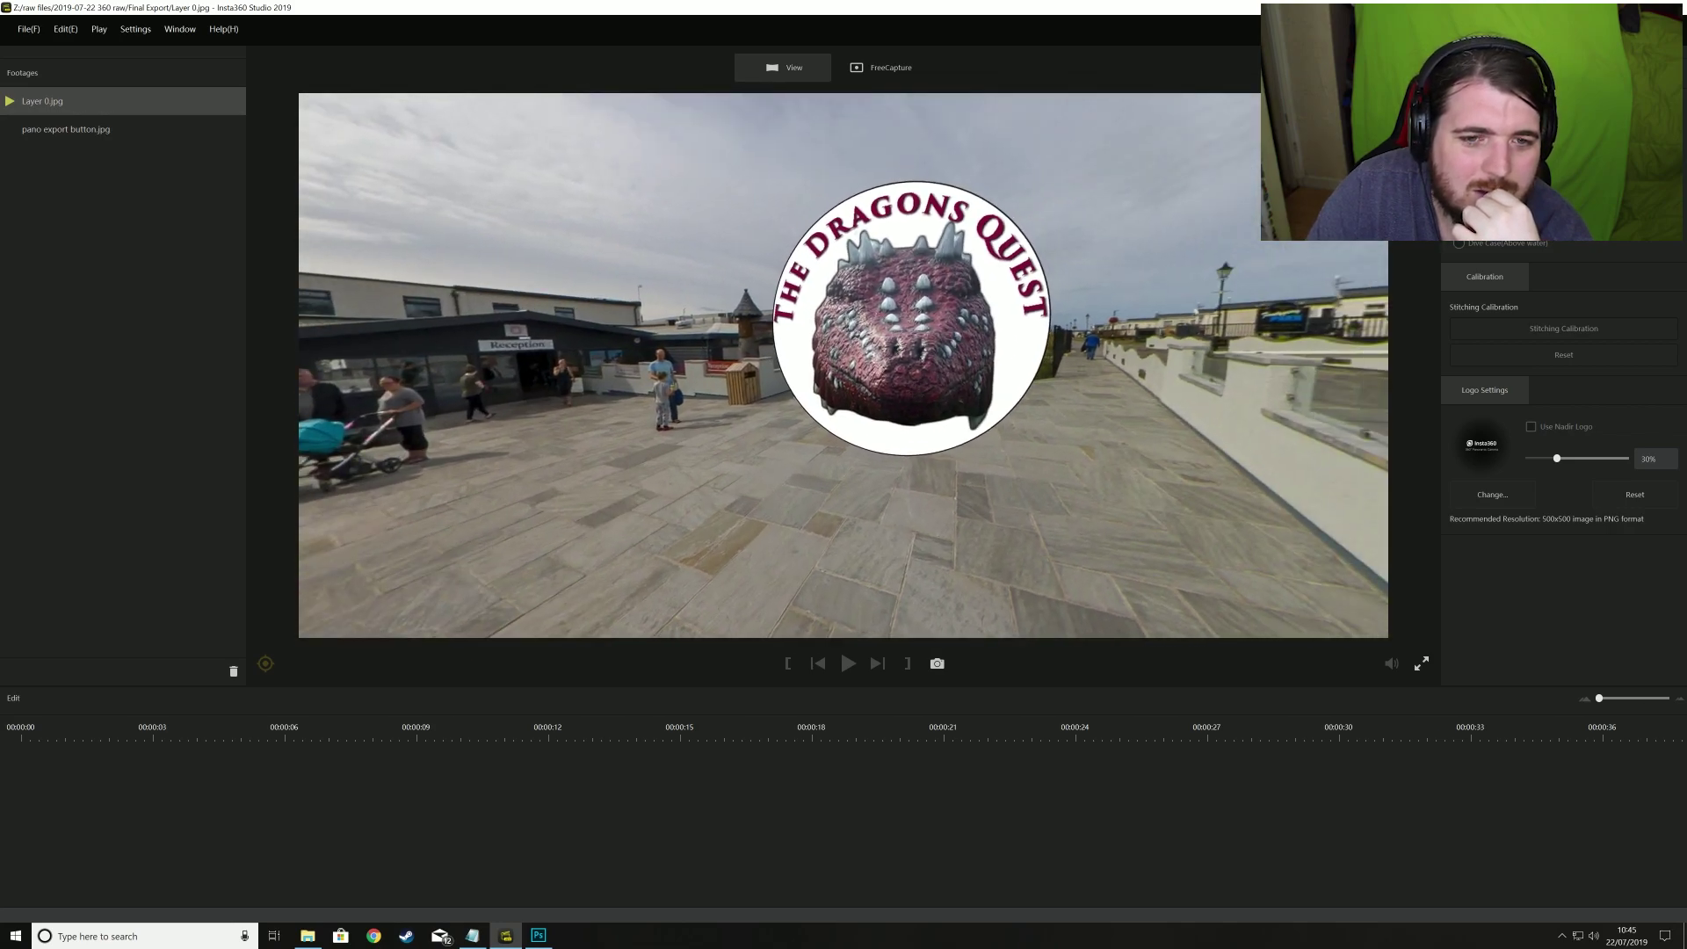
scroll(912, 335, down, 5)
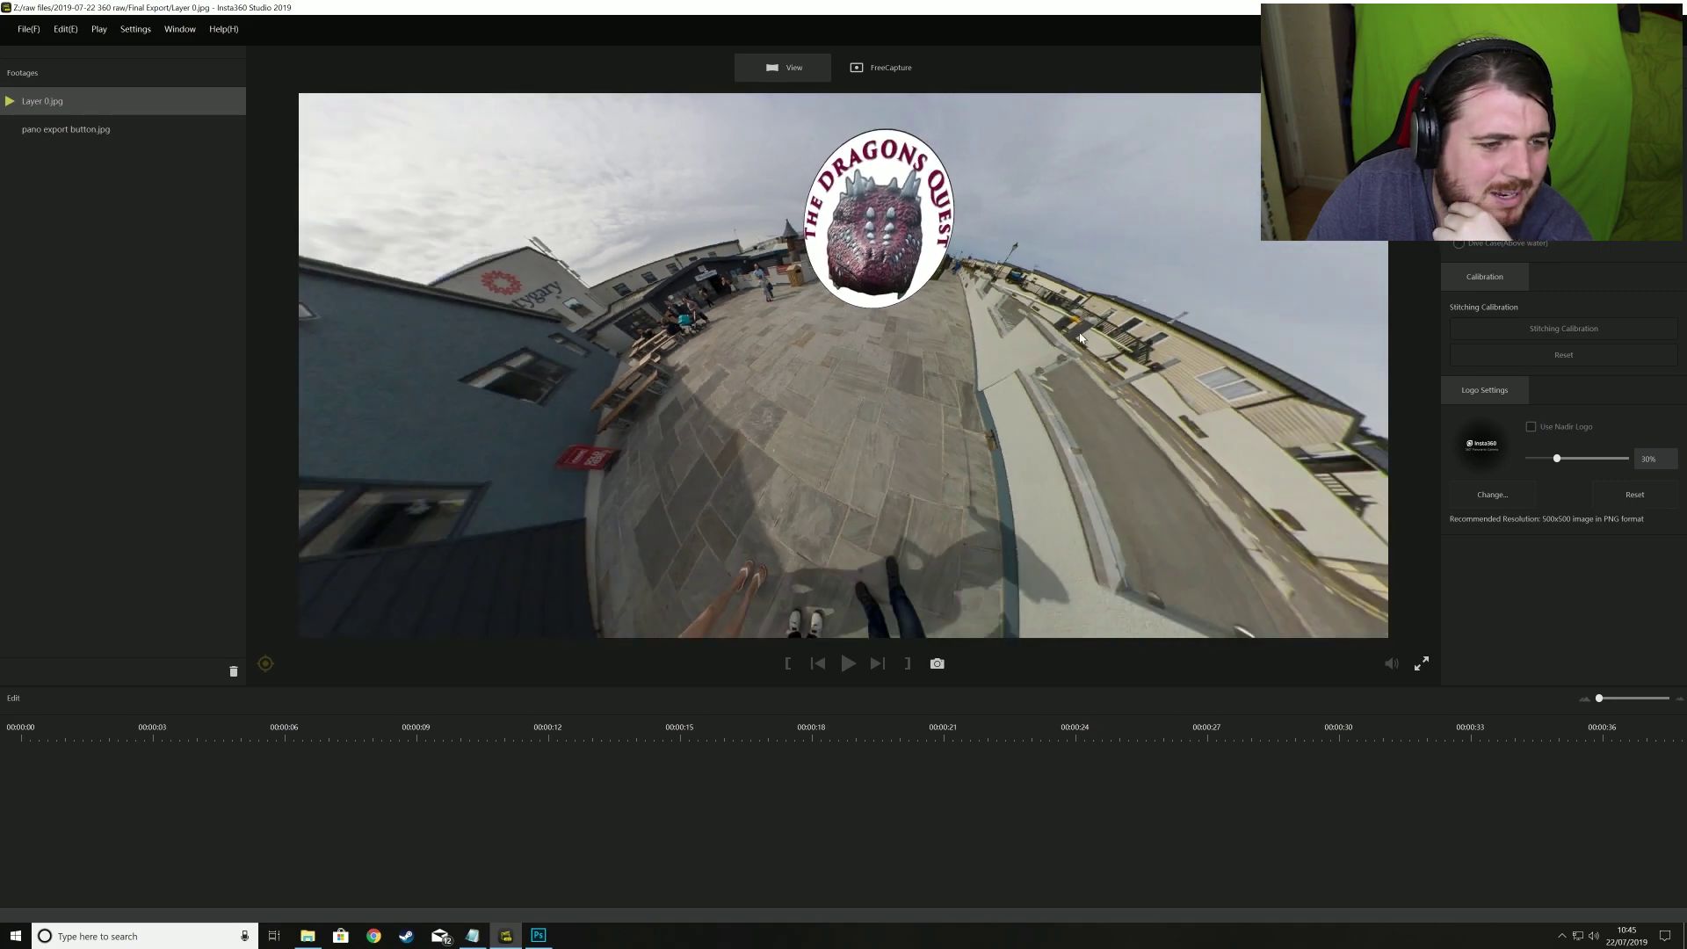
drag(819, 282, 849, 207)
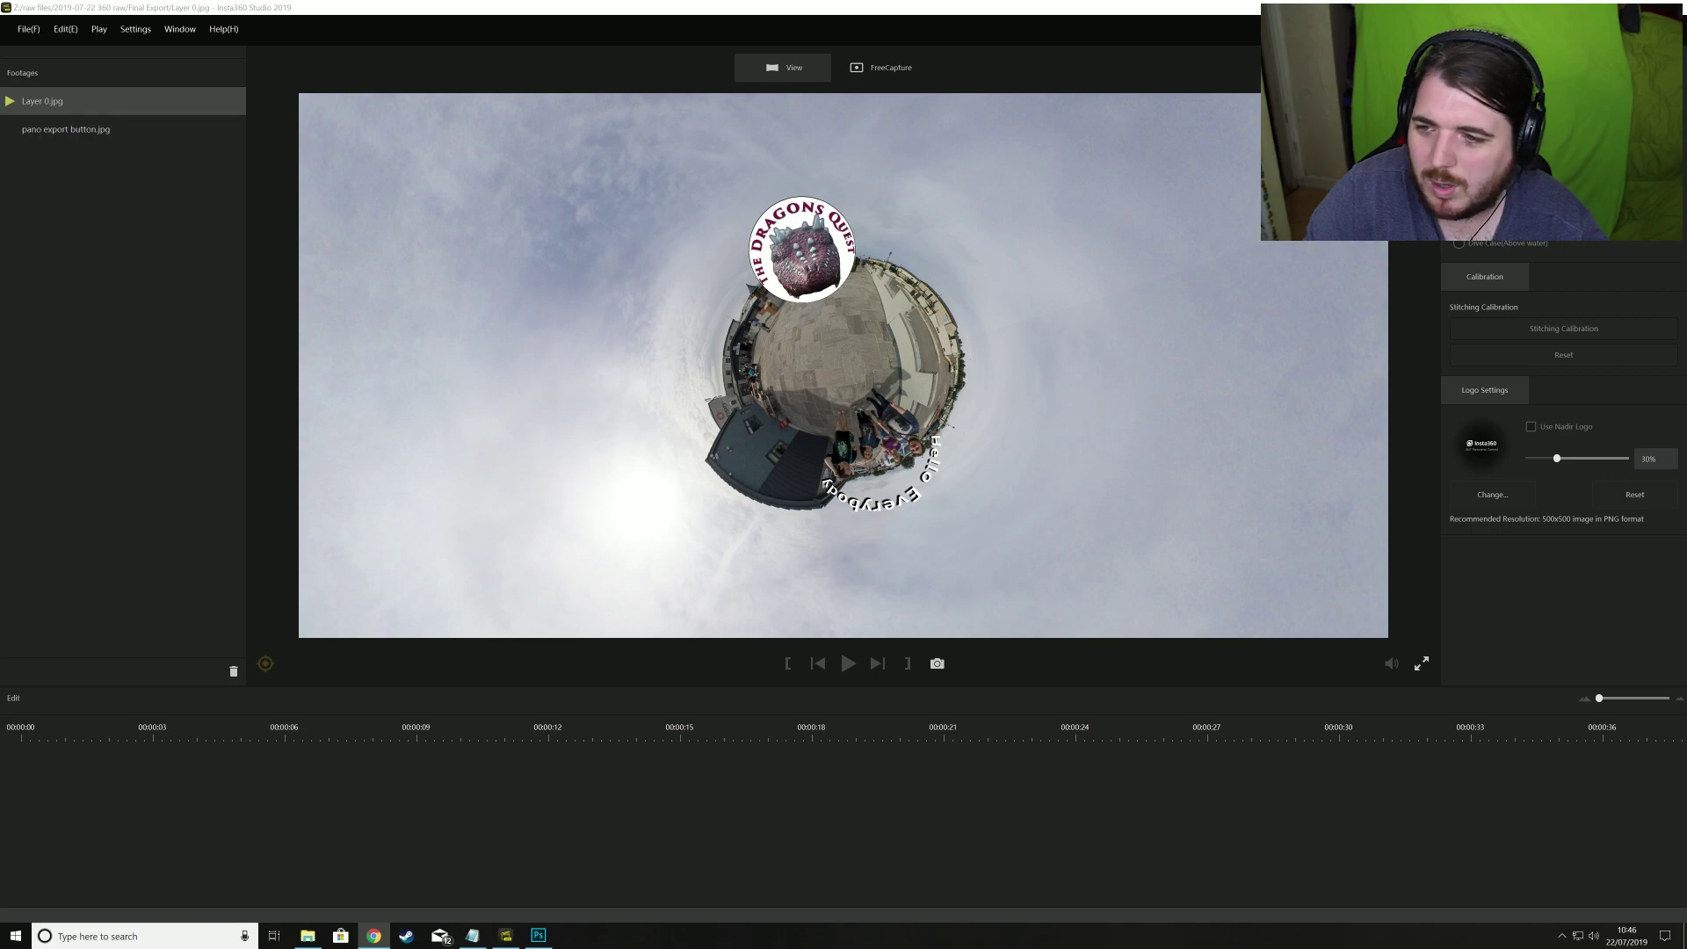
Step: In the Facebook post, open Select Starting View for the 360 photo and aim it at the logo
key(alt+Tab)
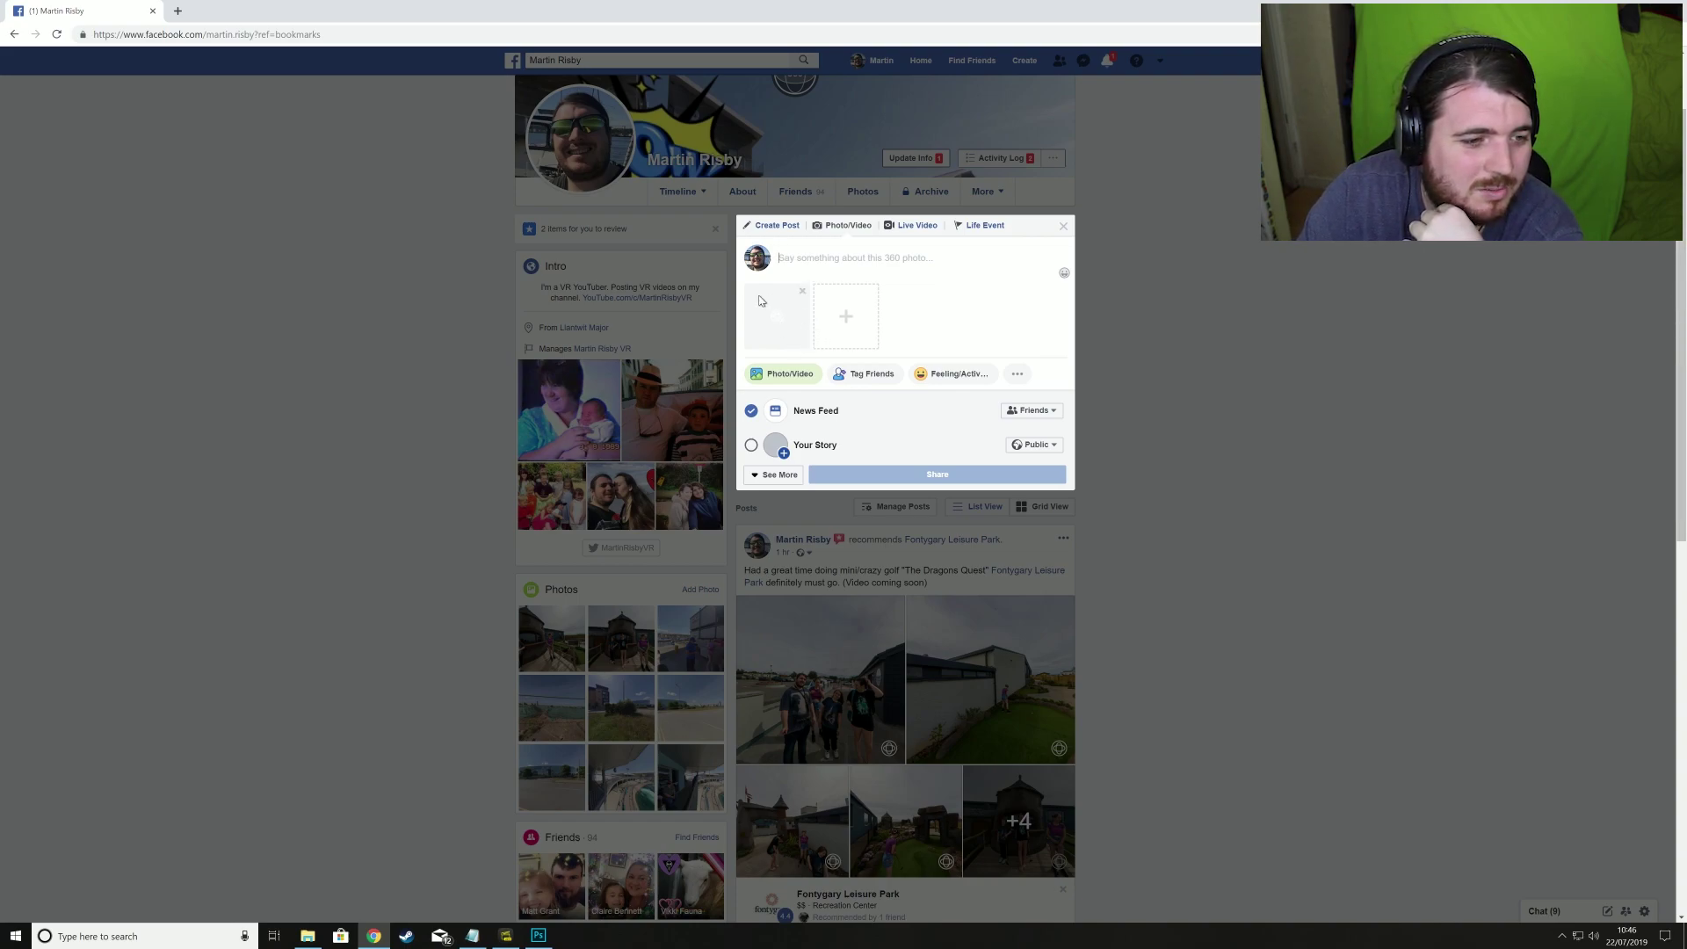
click(794, 334)
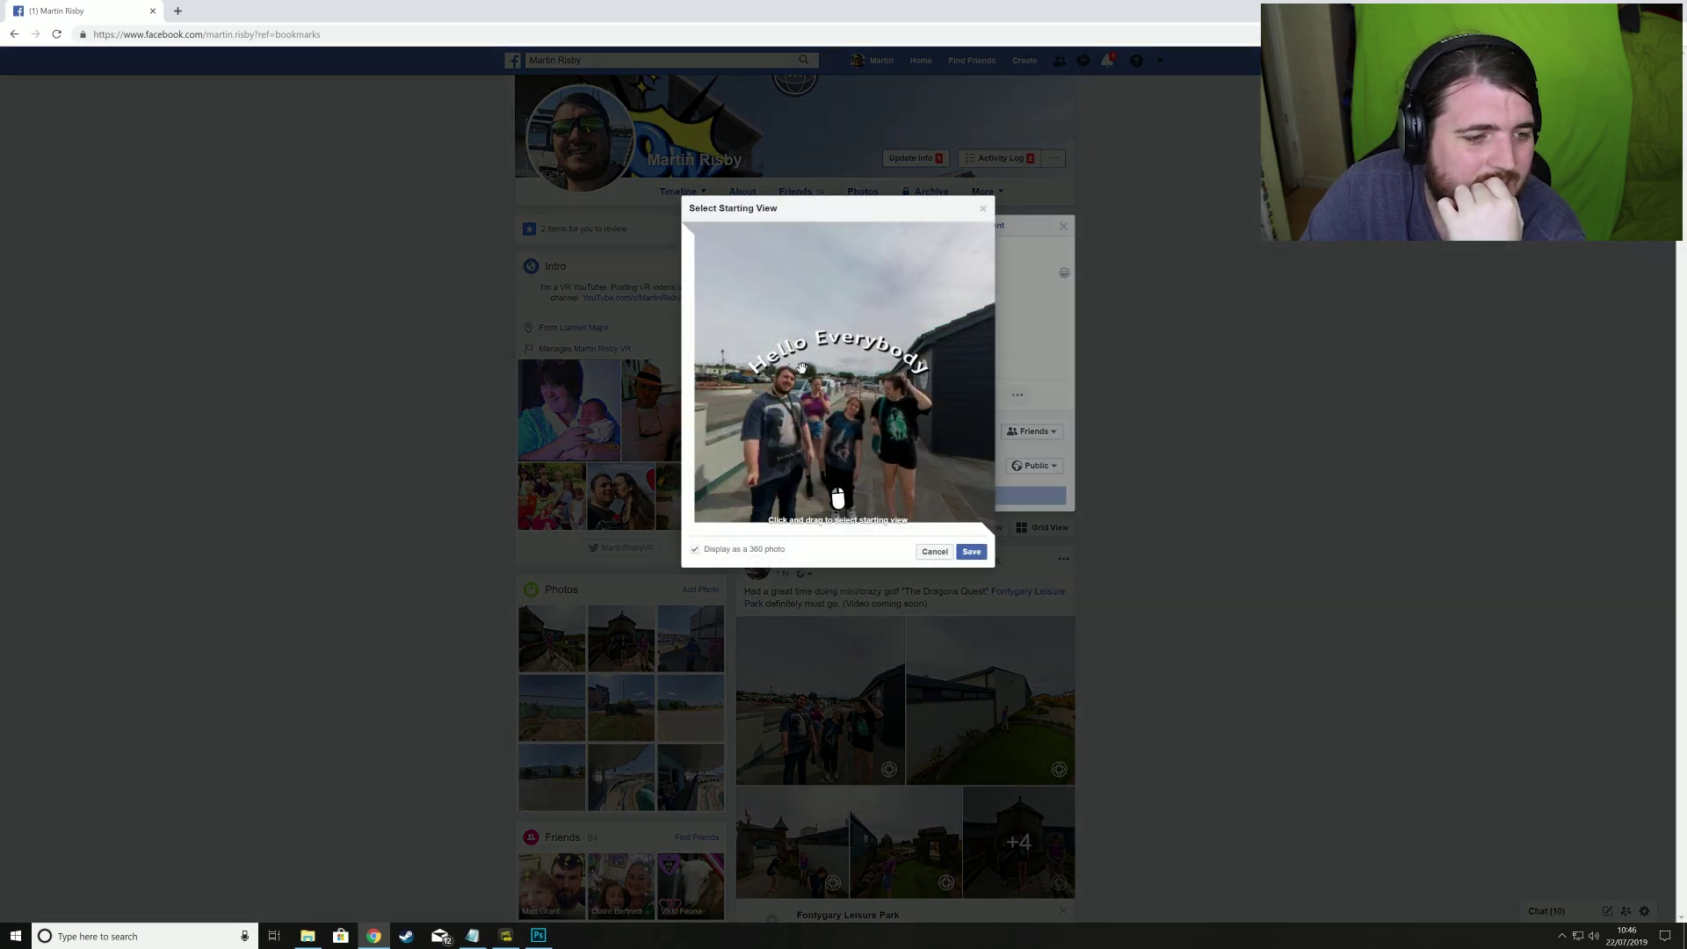
drag(802, 367, 896, 433)
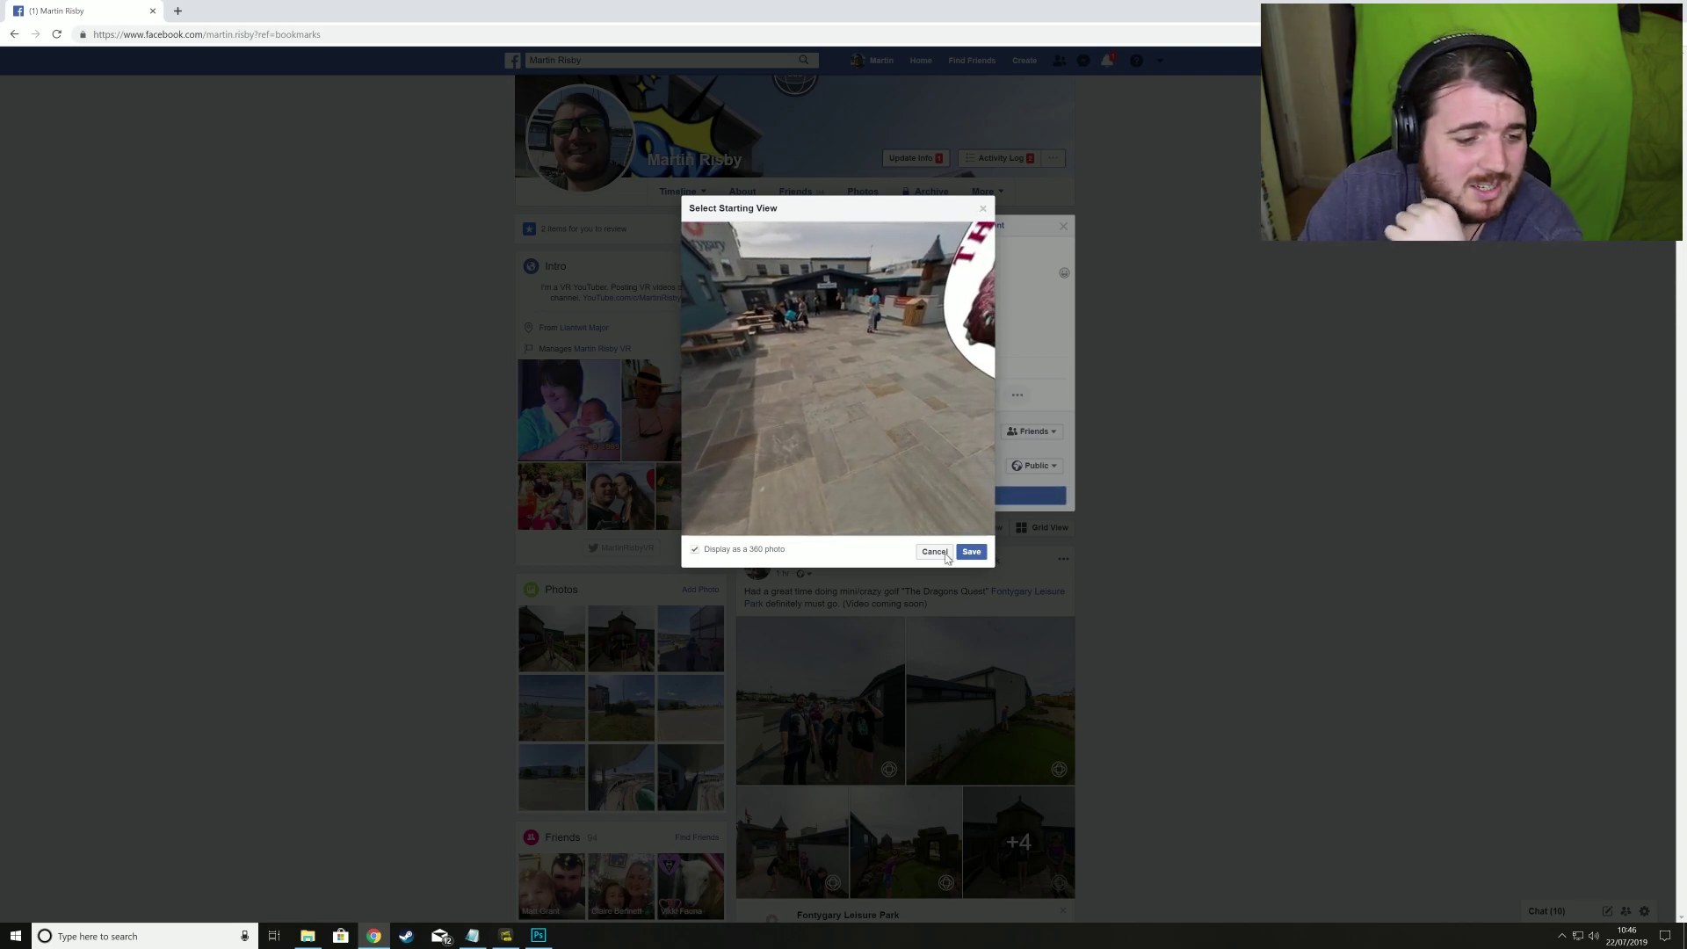